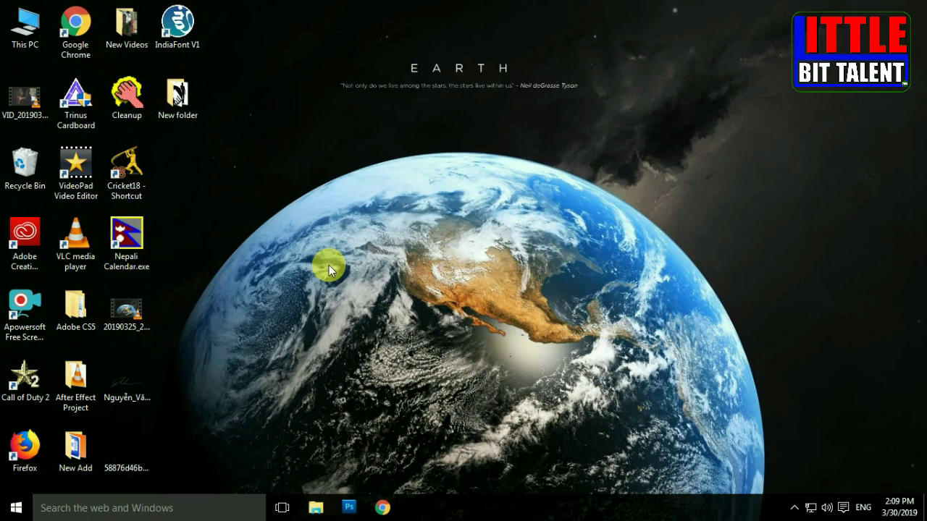
Launch Adobe Photoshop CS5 by searching 'photoshop' in the Windows Start menu.
left_click(8, 507)
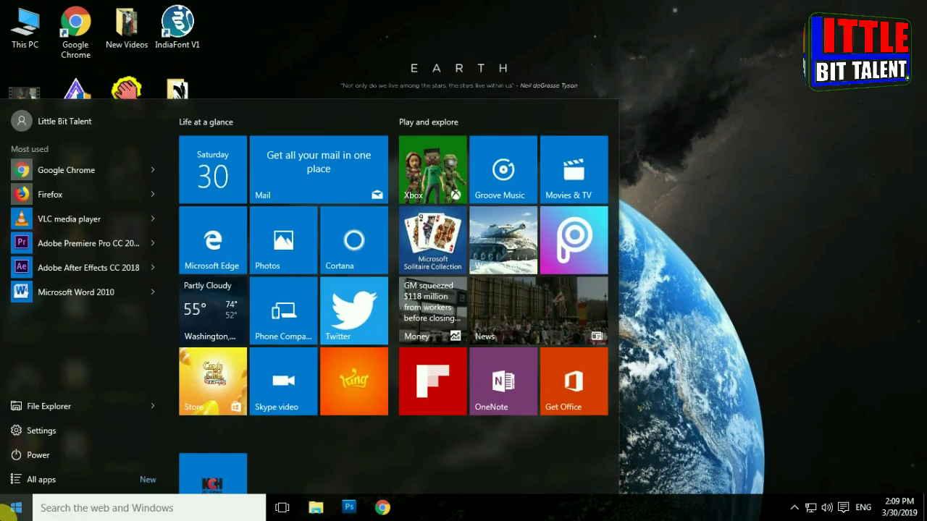
type("photoshop")
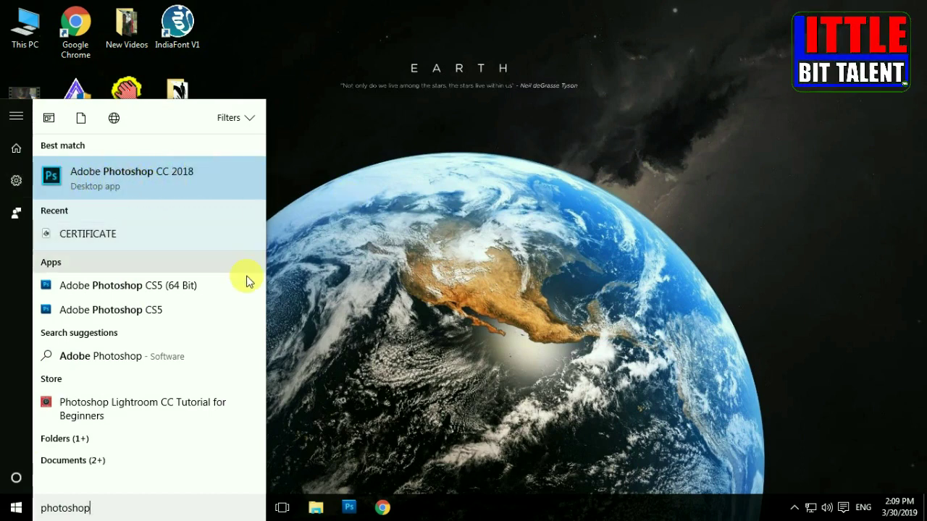
left_click(131, 310)
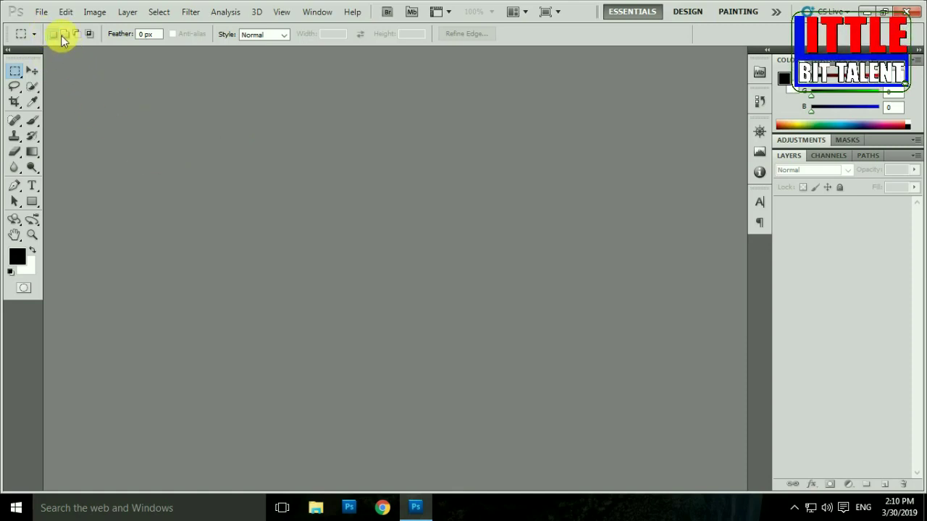
left_click(42, 12)
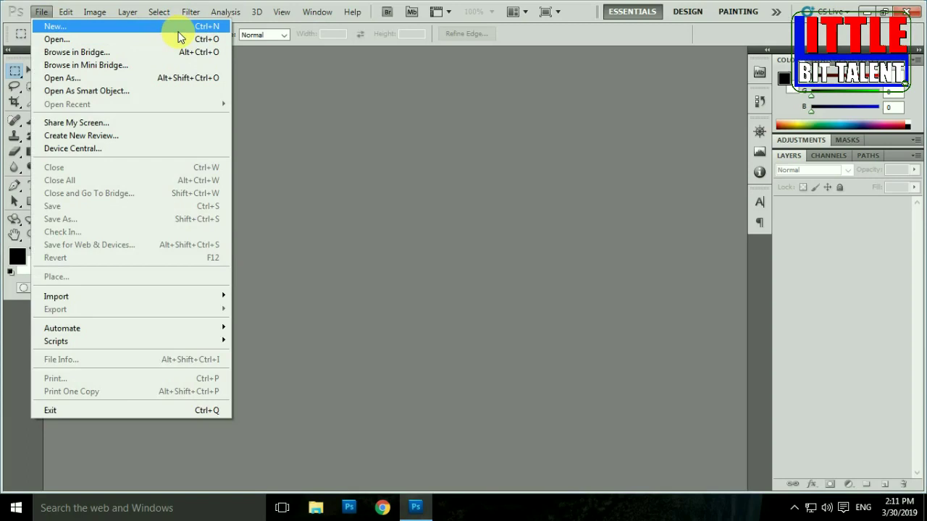
Begin a new document, keeping the width and height units in centimetres.
left_click(191, 29)
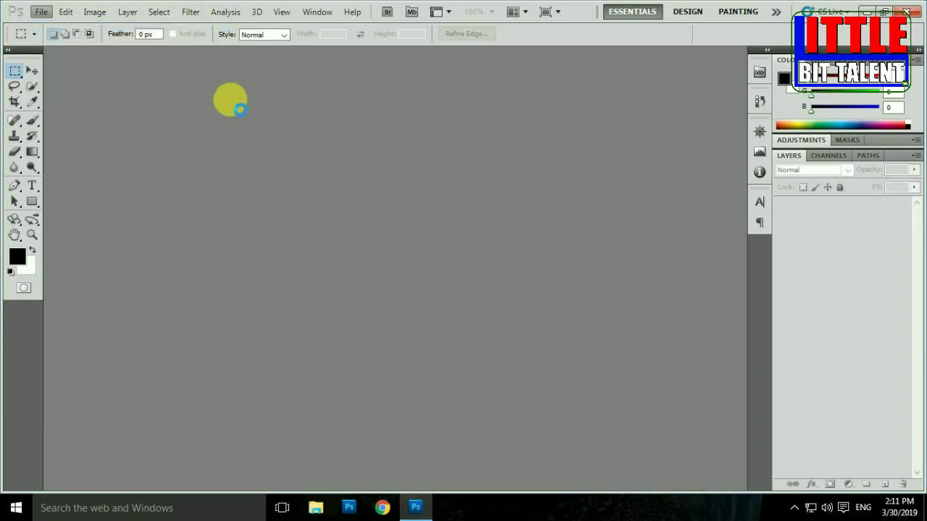
left_click_drag(467, 100, 389, 163)
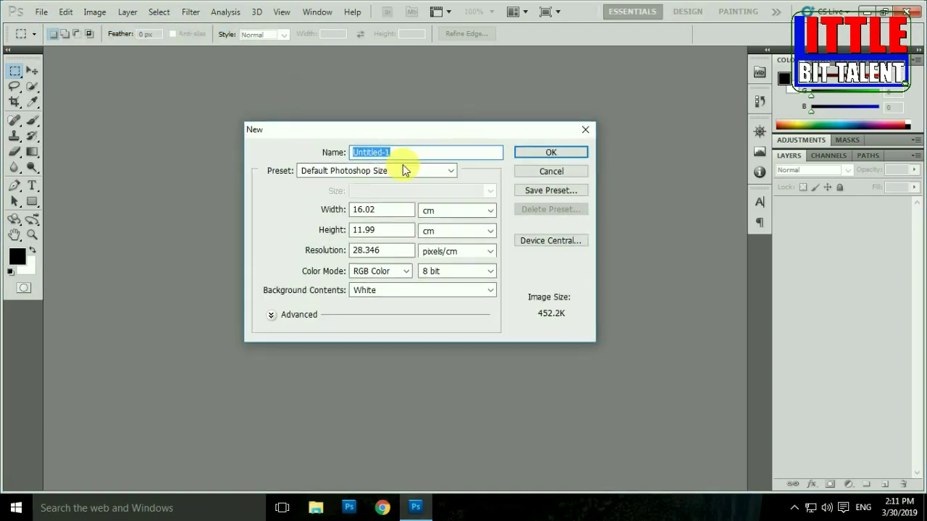
mouse_move(449, 149)
left_mouse_down()
mouse_move(402, 136)
mouse_move(414, 119)
mouse_move(407, 128)
left_mouse_up()
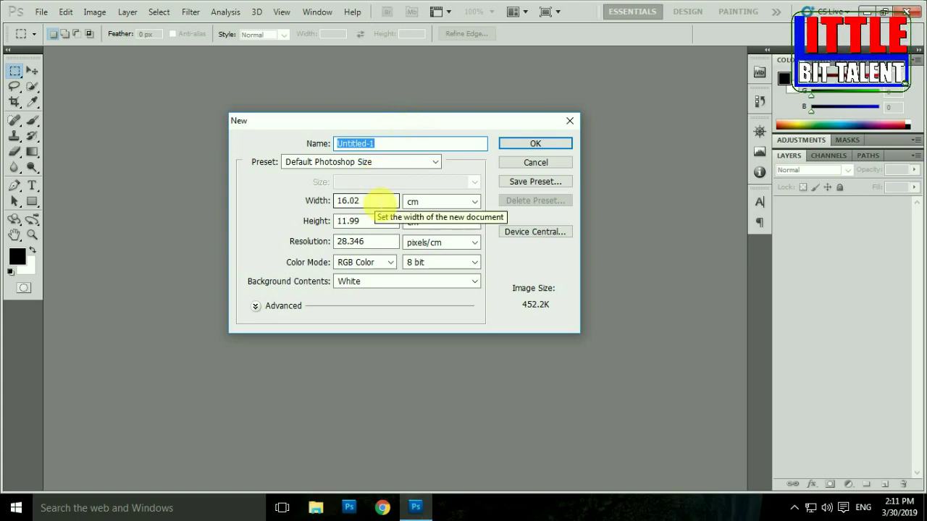
left_click(421, 203)
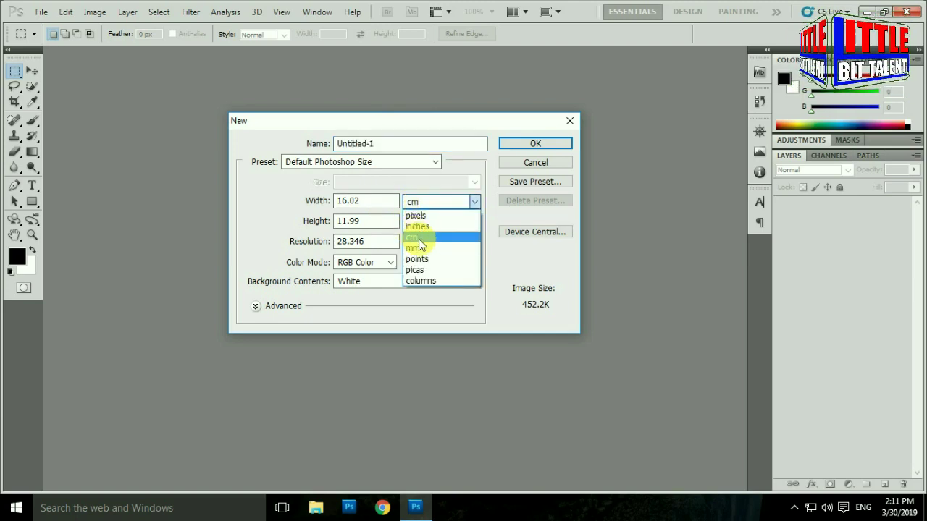
left_click(417, 227)
left_click(433, 203)
left_click(417, 237)
left_click(431, 225)
left_click(420, 259)
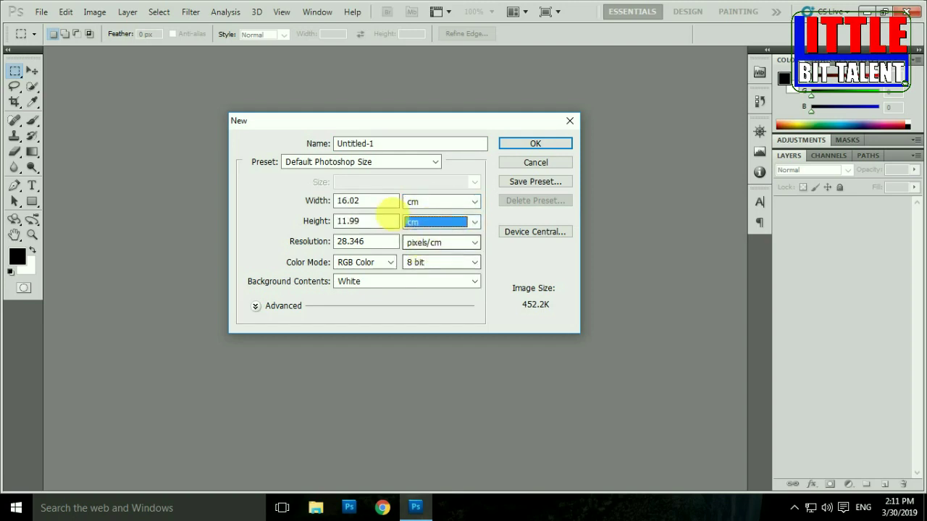
left_click(379, 202)
Set the size to 21 × 13.5 cm at 300 pixels/cm and create the document.
left_click_drag(380, 202, 333, 201)
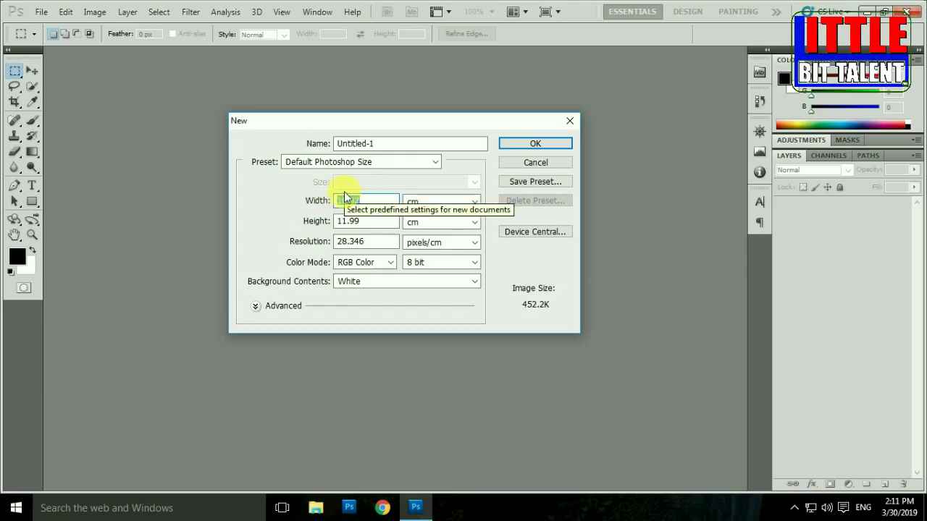
key("BackSpace")
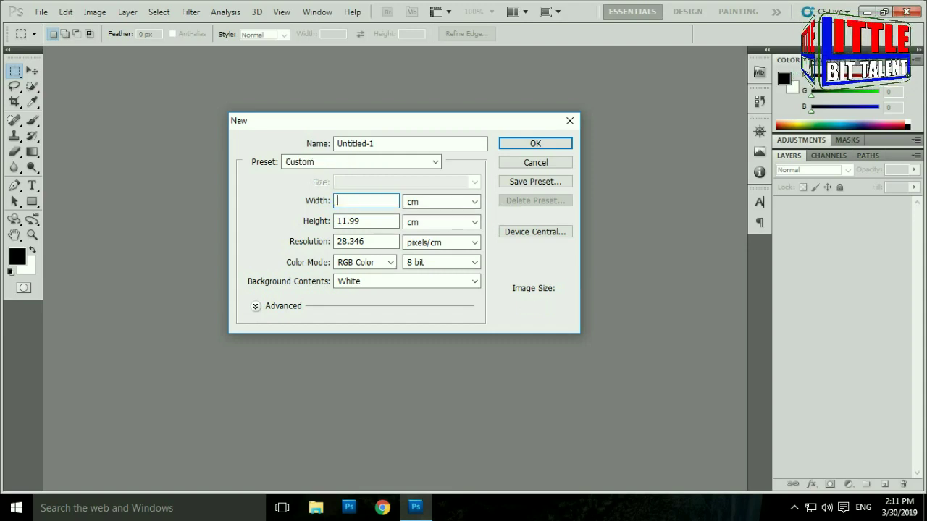
type("21")
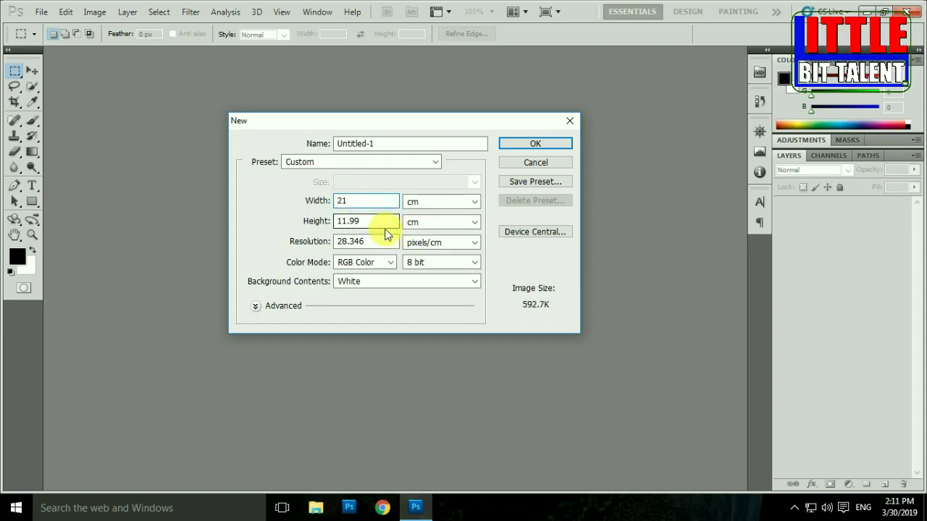
key("Tab")
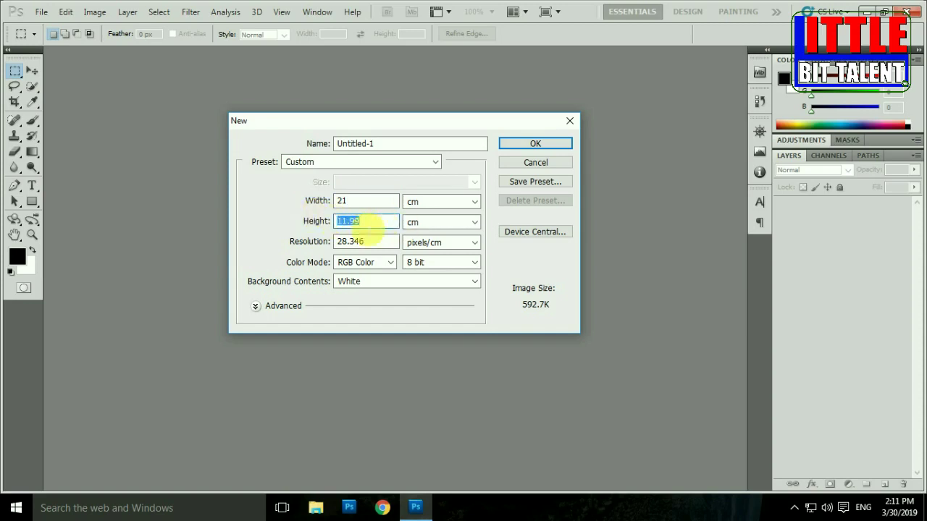
type("13.5")
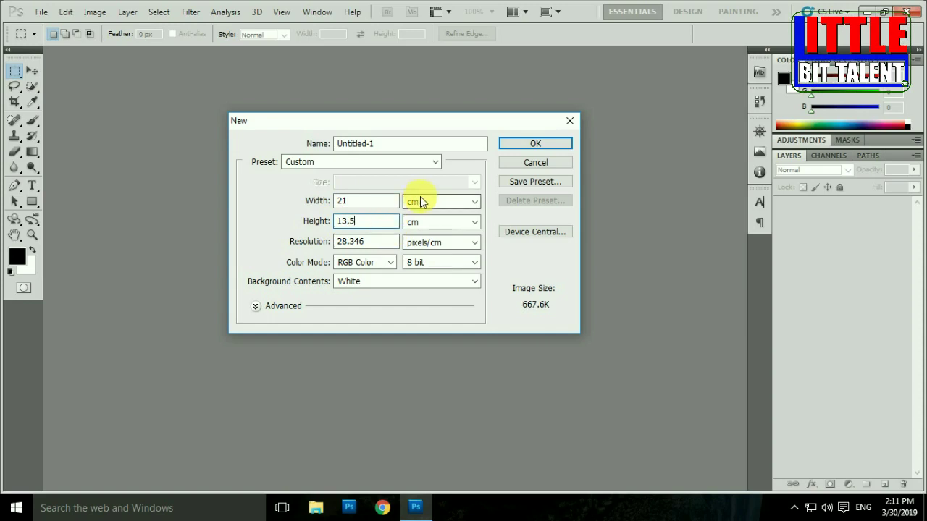
left_click_drag(380, 242, 341, 259)
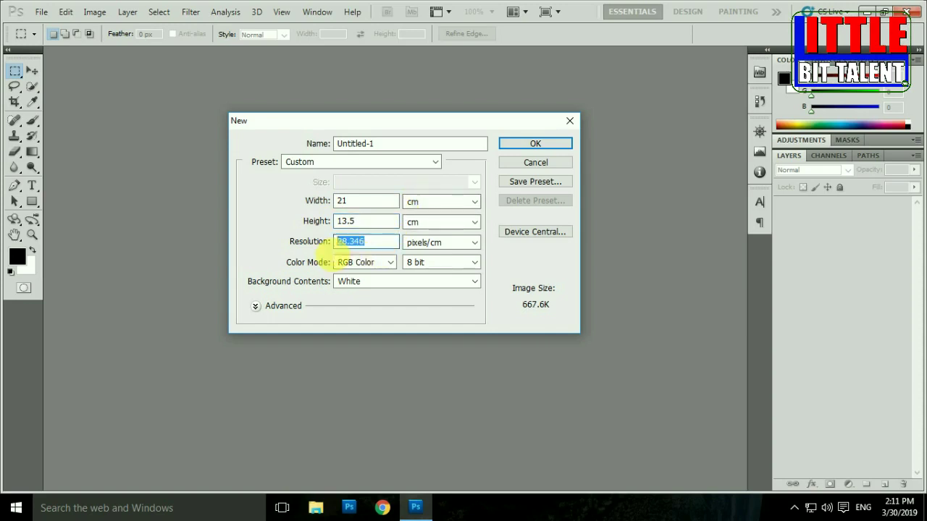
type("300")
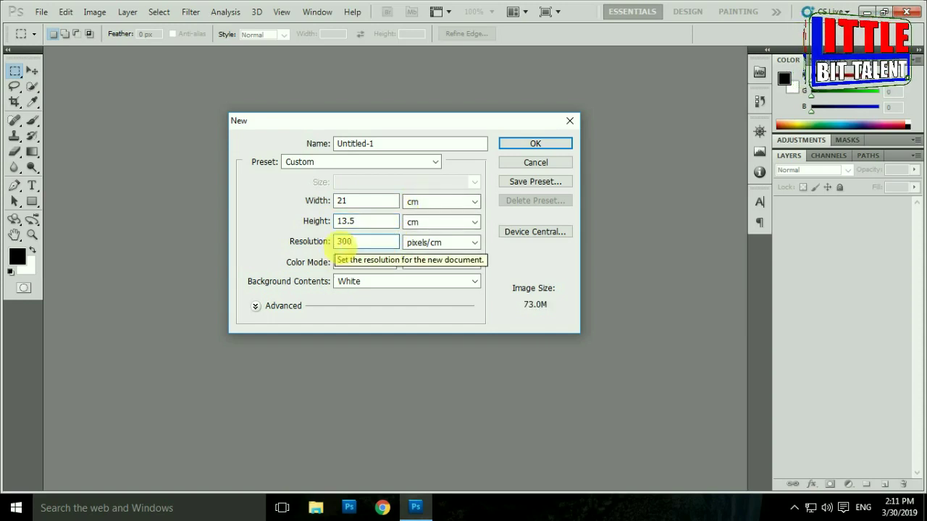
key("BackSpace")
key("BackSpace")
key("BackSpace")
type("15")
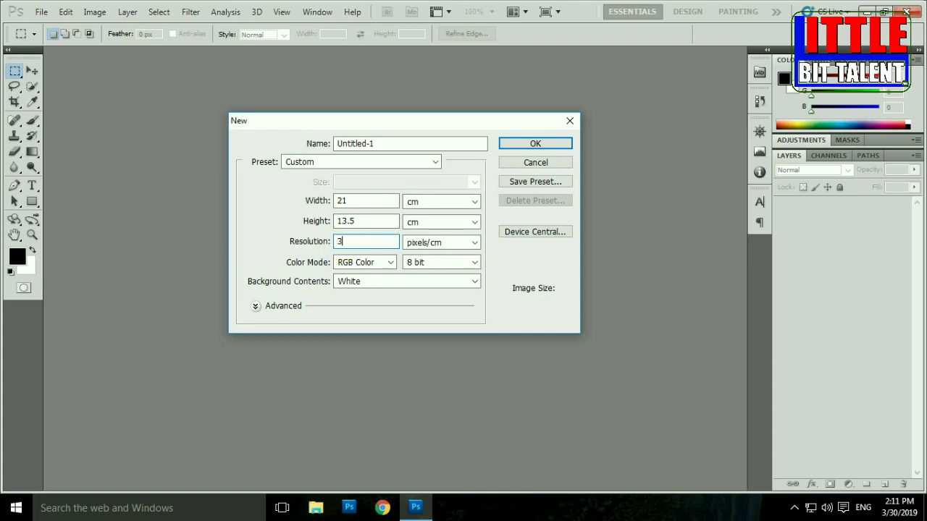
key("BackSpace")
type("00")
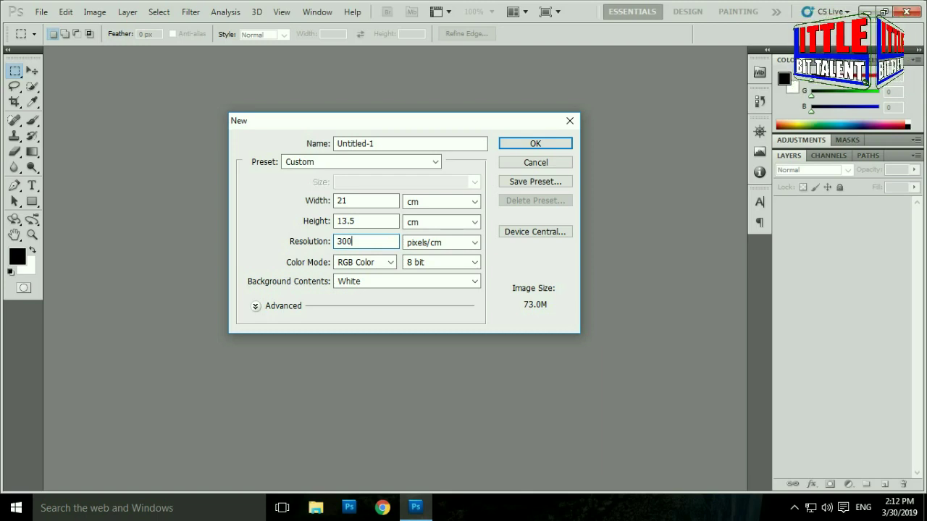
left_click(540, 144)
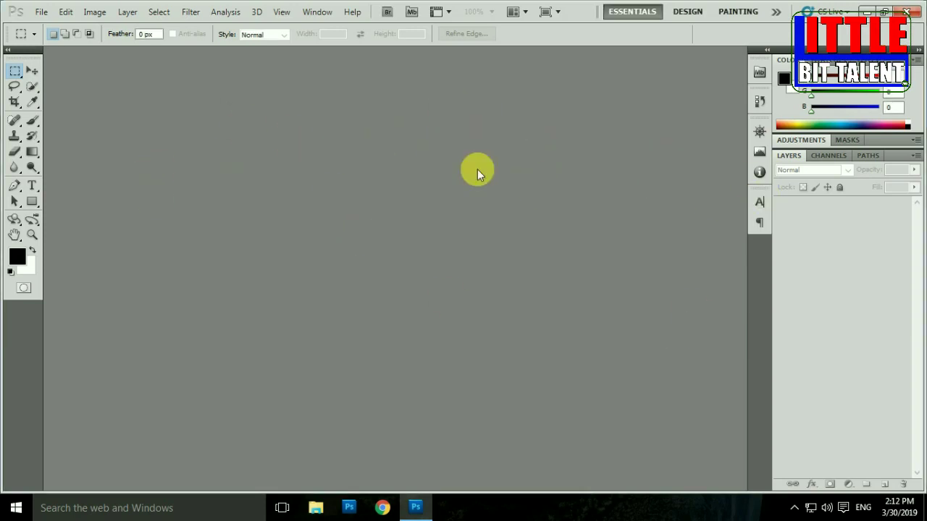
Show the Untitled-1 canvas at 12.5% zoom and turn on rulers via View > Rulers.
left_click(31, 72)
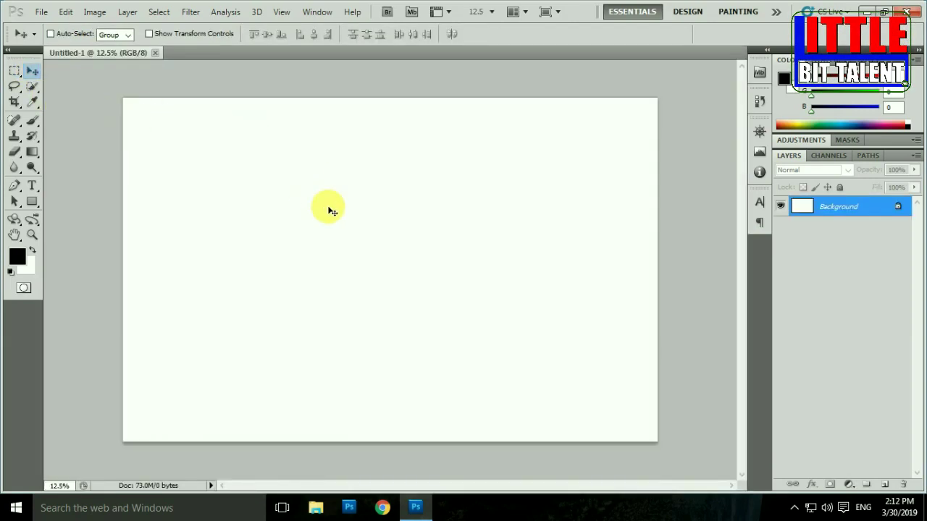
left_click(383, 242, "alt")
left_click(480, 239)
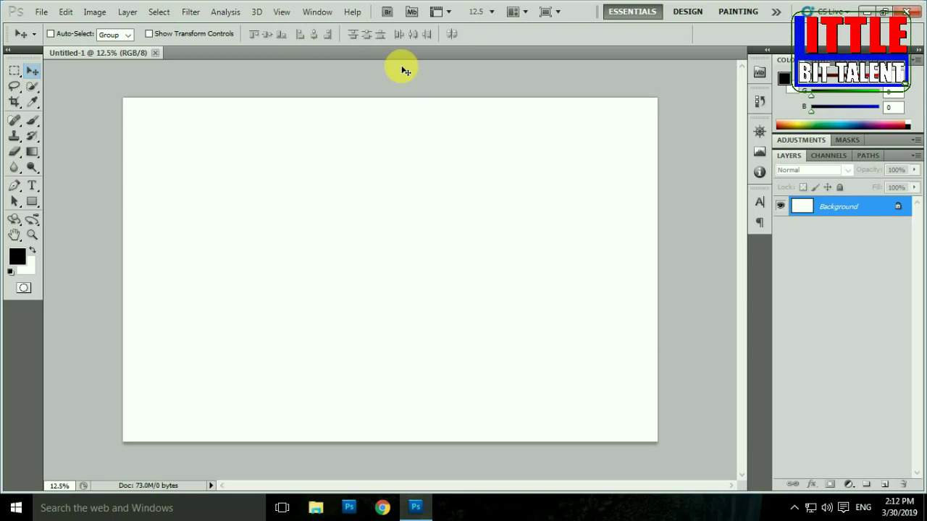
key("ctrl+r")
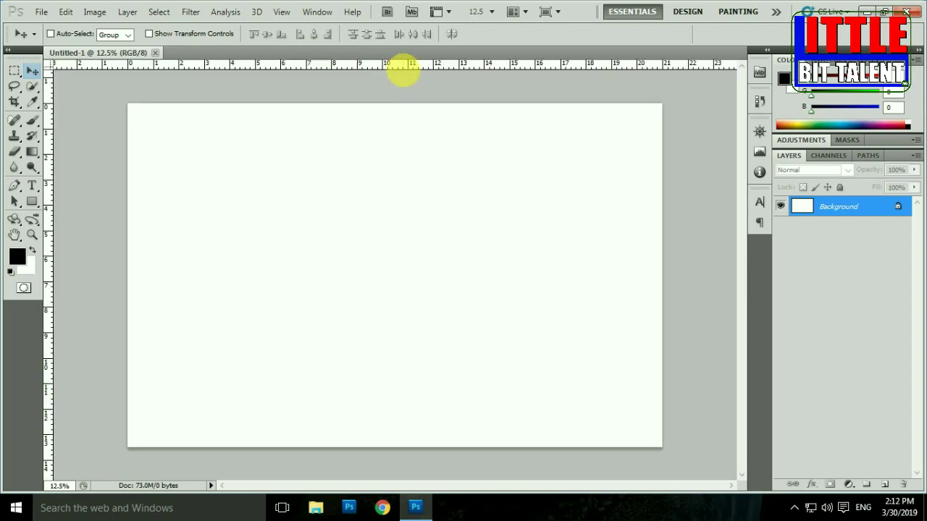
key("ctrl+r")
key("ctrl+r")
key("ctrl+r")
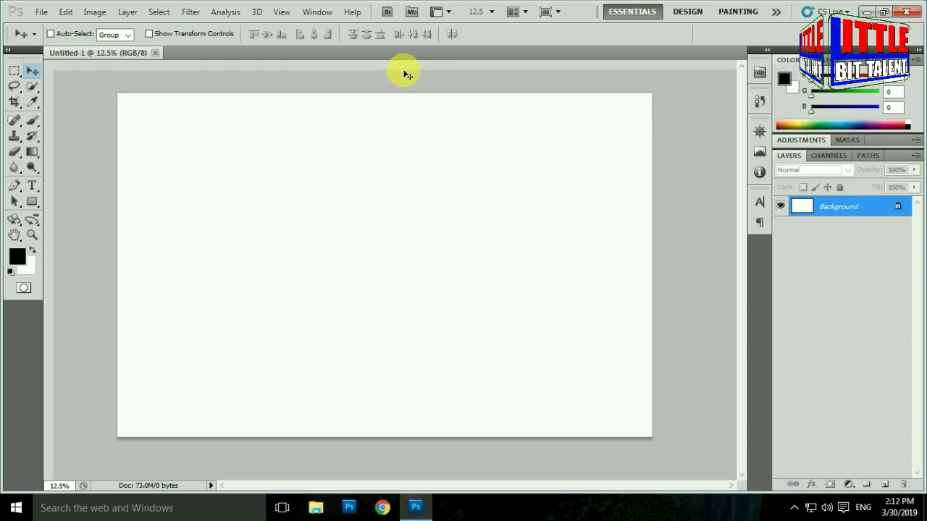
key("ctrl+r")
key("ctrl+r")
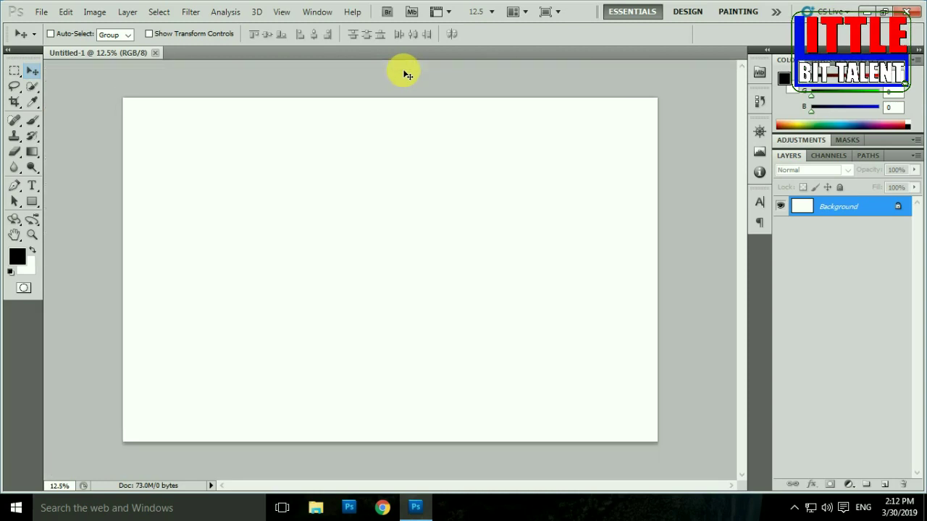
key("ctrl+r")
key("ctrl+r")
key("ctrl+r")
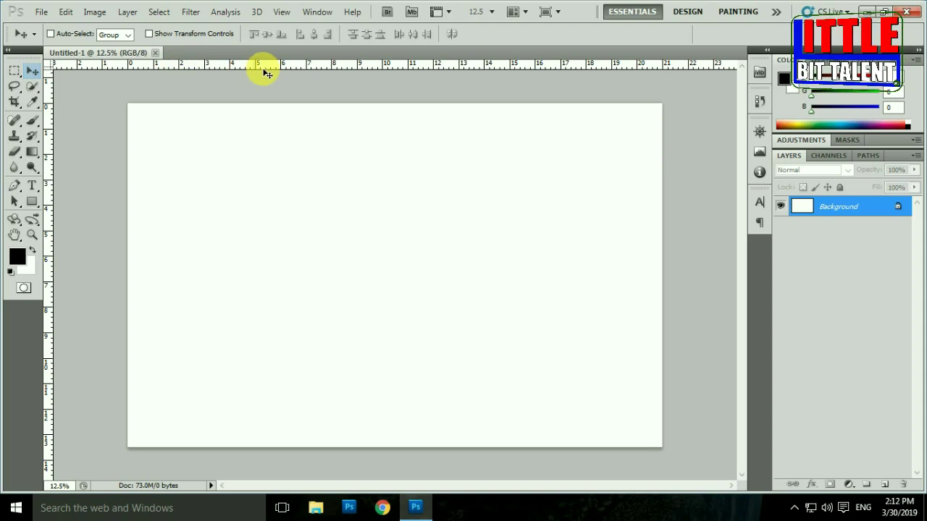
key("ctrl+r")
left_click(282, 12)
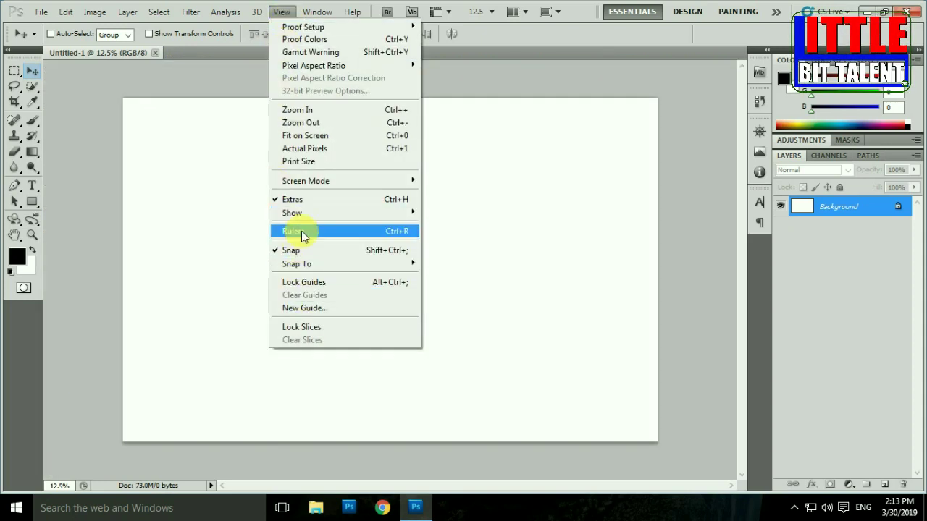
left_click(380, 232)
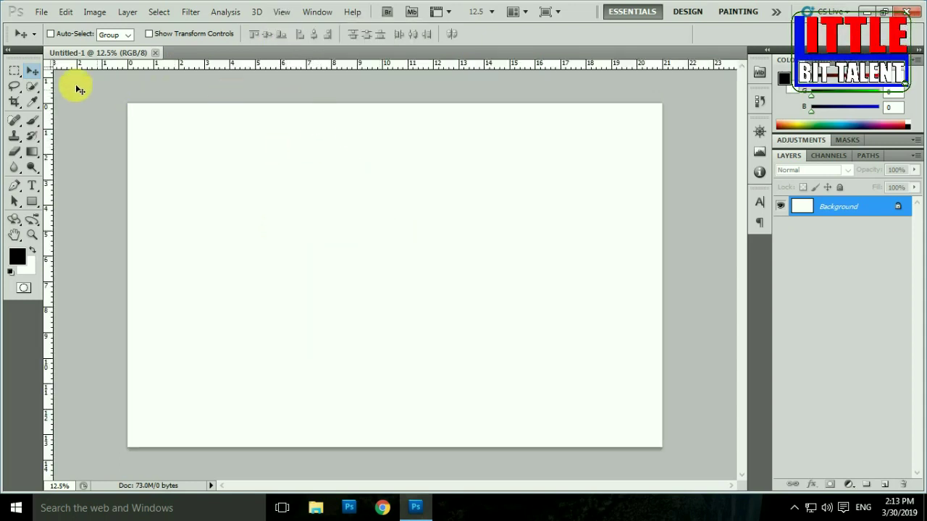
left_click(12, 75)
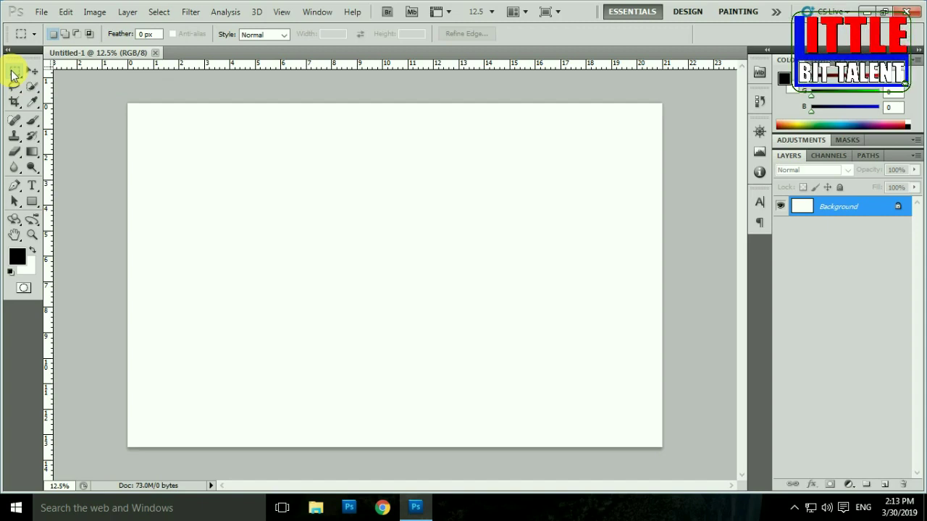
Make the Rectangular Marquee the active selection tool.
right_click(12, 75)
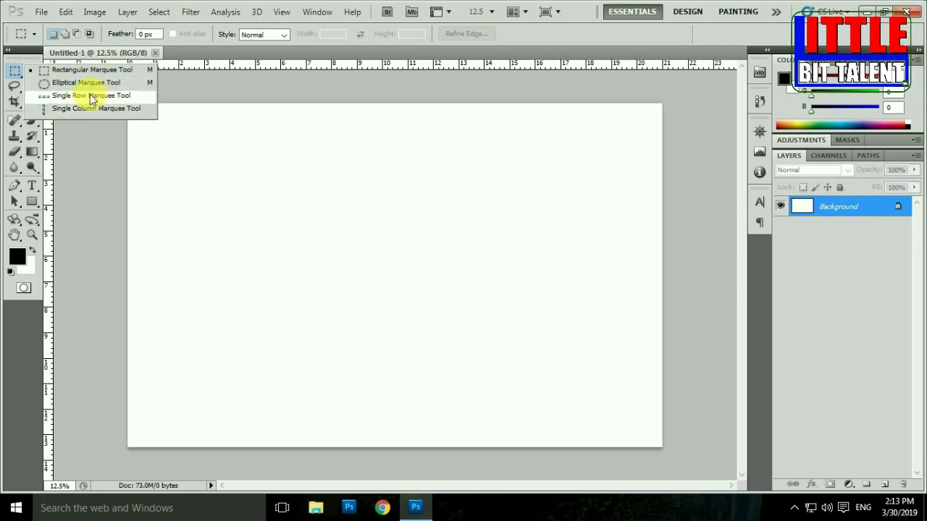
left_click(83, 83)
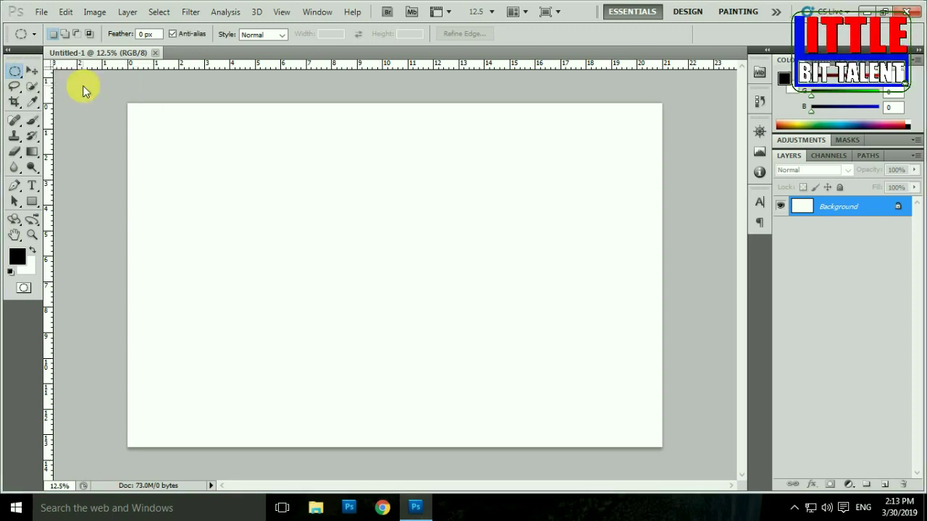
right_click(18, 78)
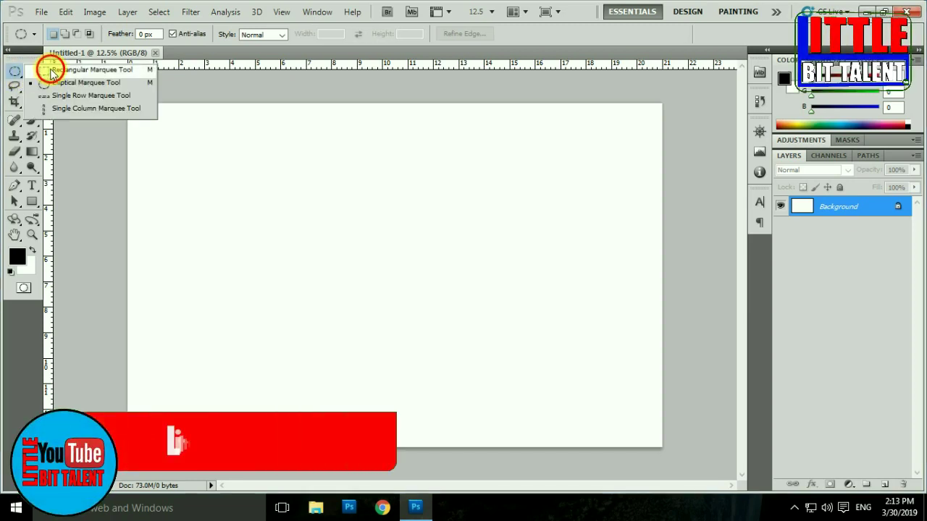
left_click(51, 70)
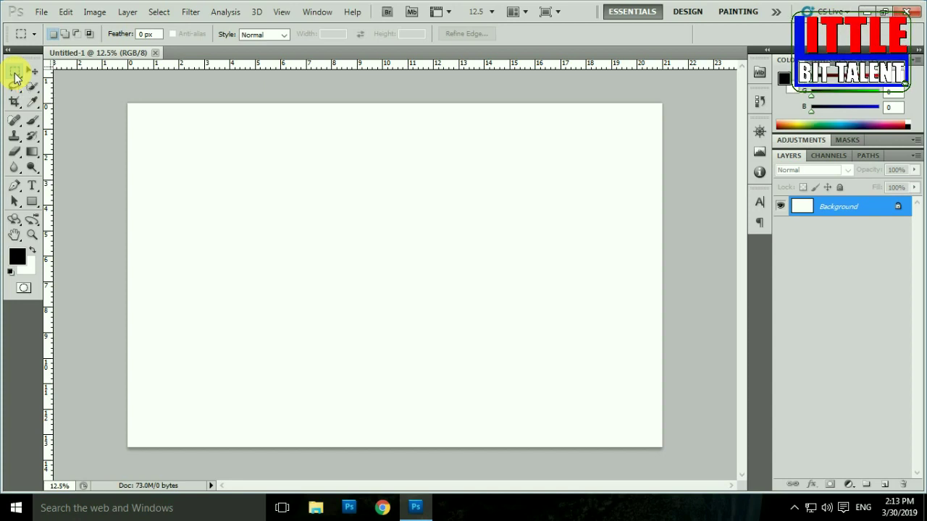
left_click_drag(15, 75, 65, 70)
Set the marquee style to Fixed Size with 1 cm width and height.
left_click(259, 34)
left_click(254, 68)
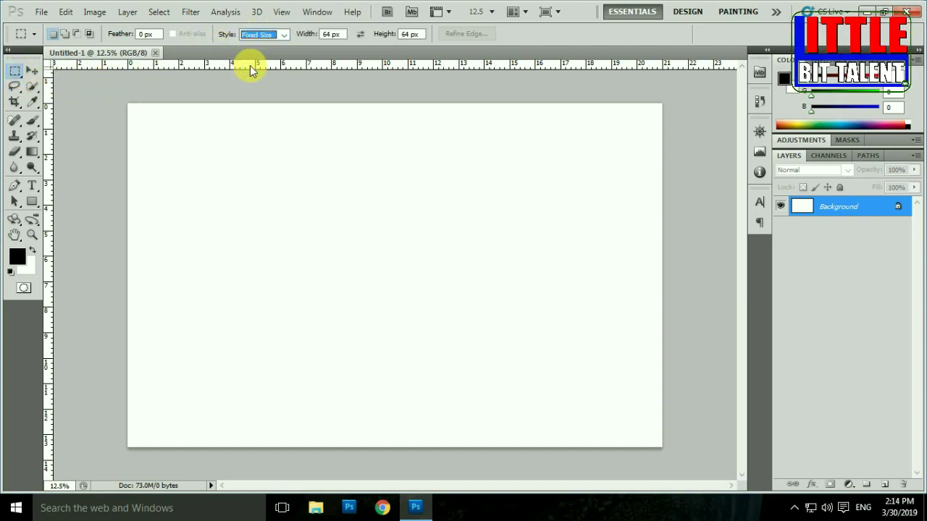
left_click(323, 34)
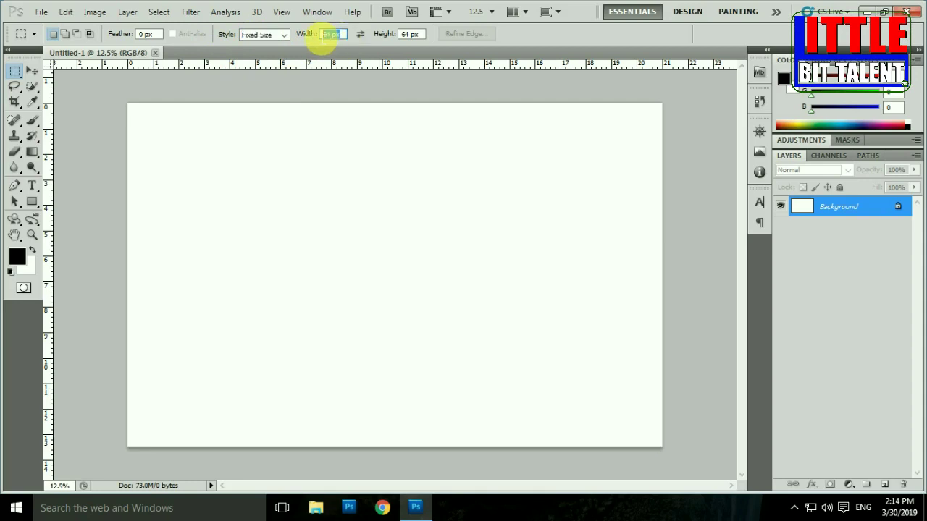
type("10m")
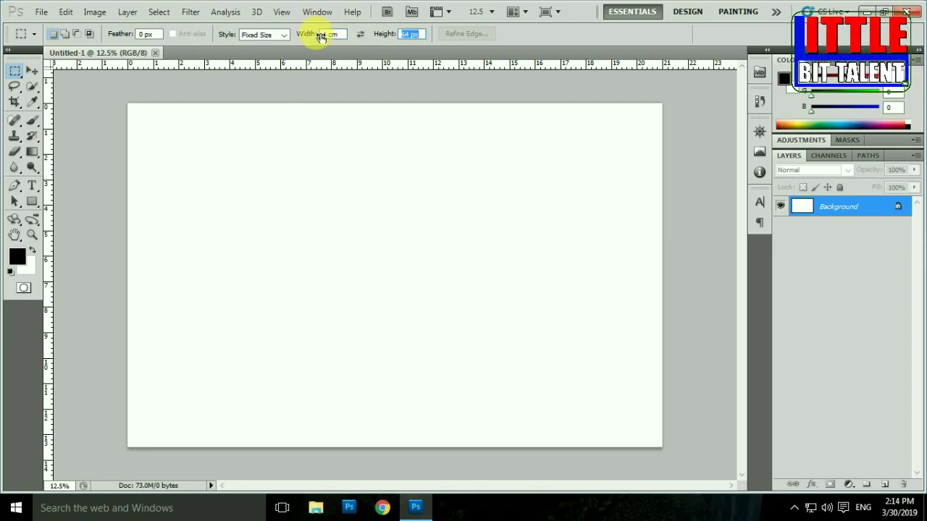
type("cm")
left_click(333, 34)
left_click(411, 34)
Place the 1 cm square selection in the canvas's top-right corner.
left_click(533, 156)
left_click_drag(544, 153, 632, 125)
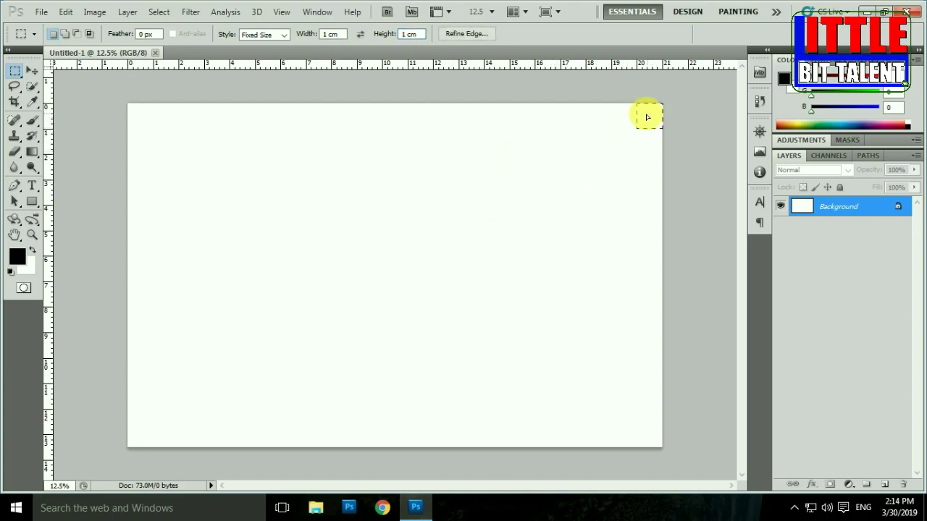
left_click(649, 114)
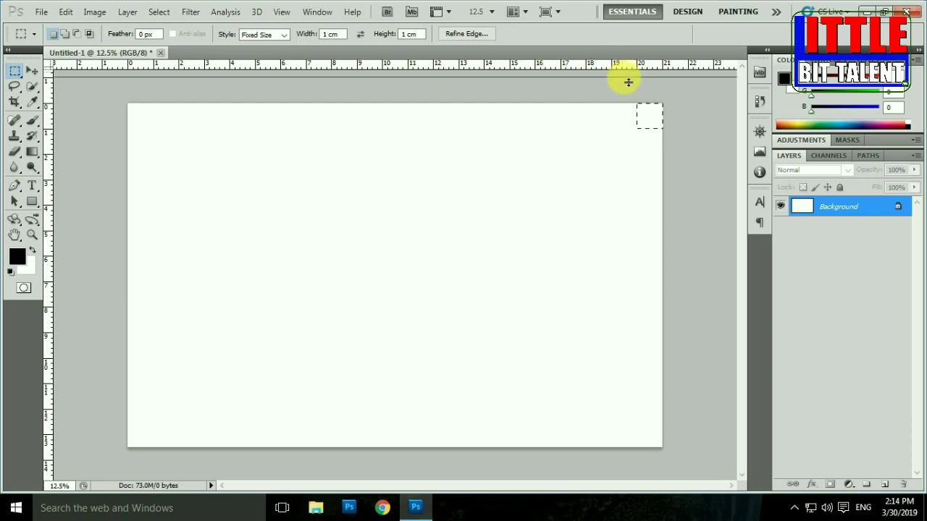
Add guides 1 cm below the top edge and 1 cm in from the right edge.
left_click_drag(626, 80, 636, 131)
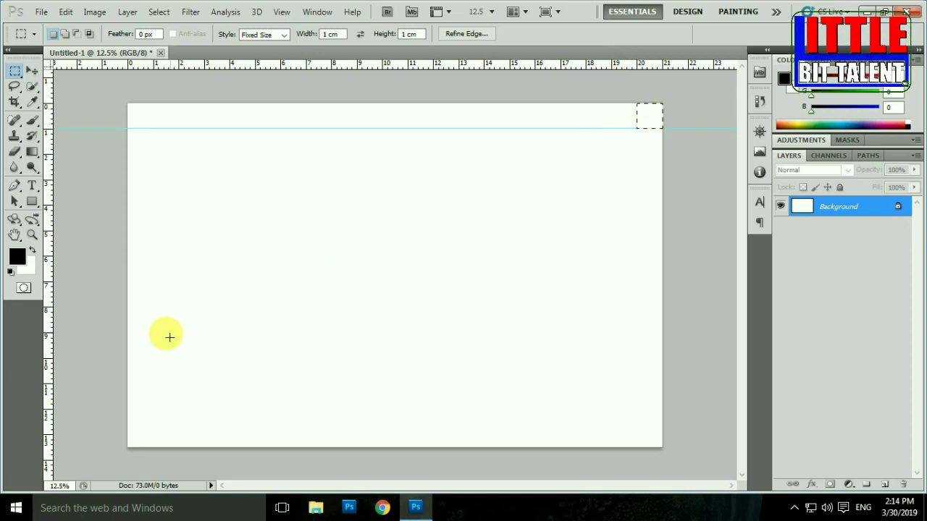
left_click_drag(76, 359, 612, 224)
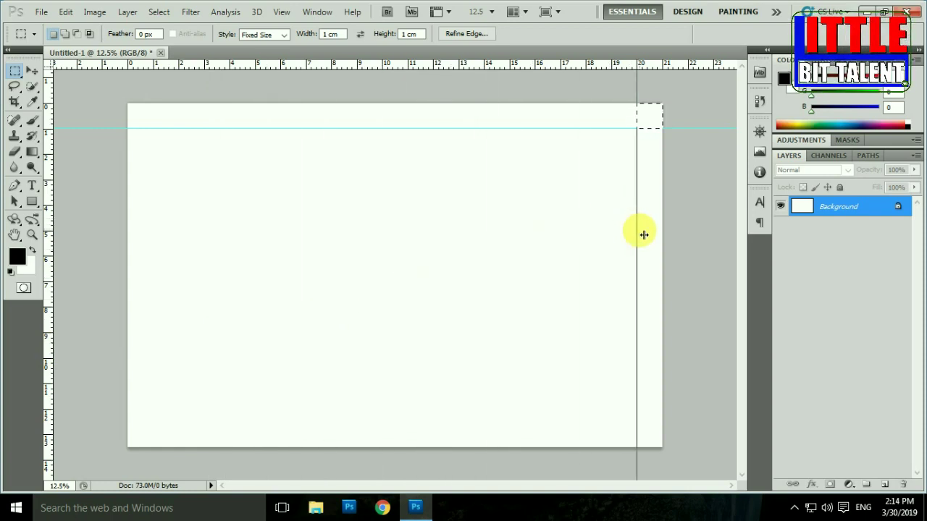
left_click_drag(613, 225, 644, 233)
Move the square to the bottom-left corner and add guides 1 cm from bottom and left.
left_click_drag(644, 128, 495, 270)
left_click_drag(207, 404, 158, 433)
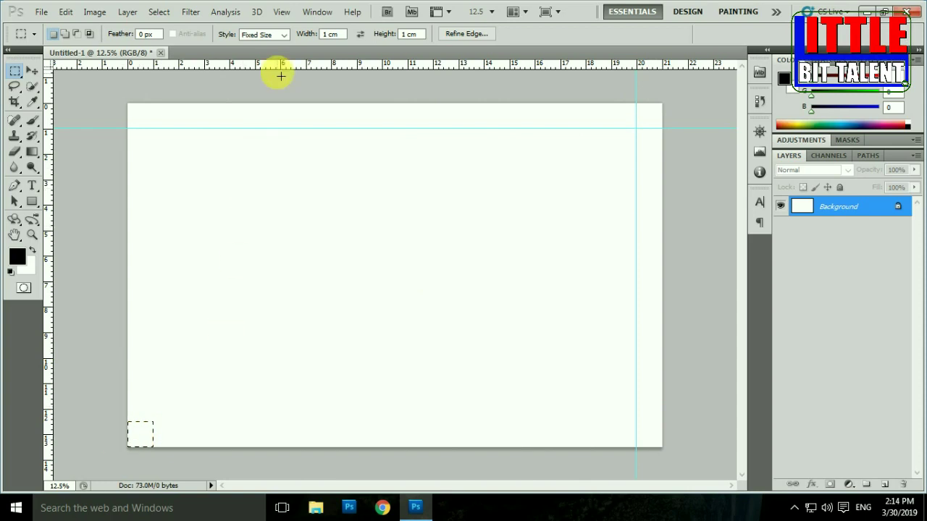
left_click_drag(276, 67, 253, 427)
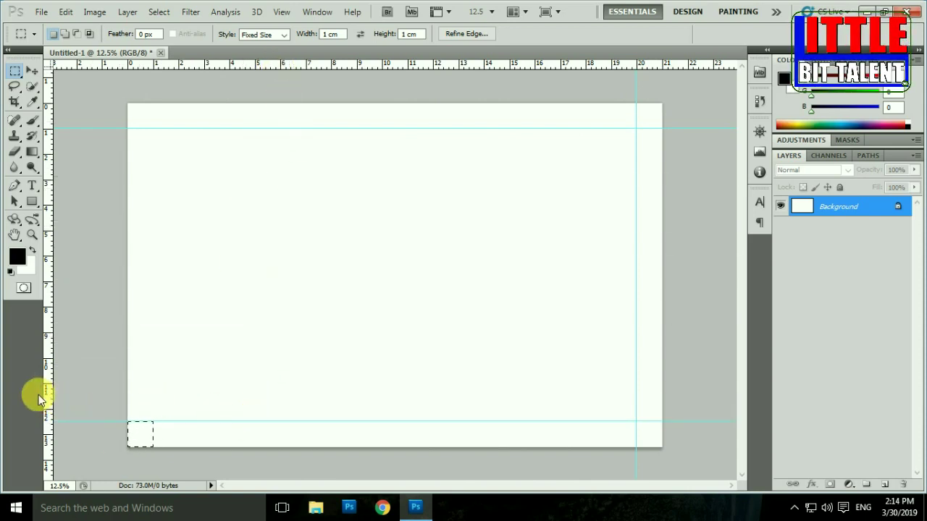
left_click_drag(49, 399, 161, 408)
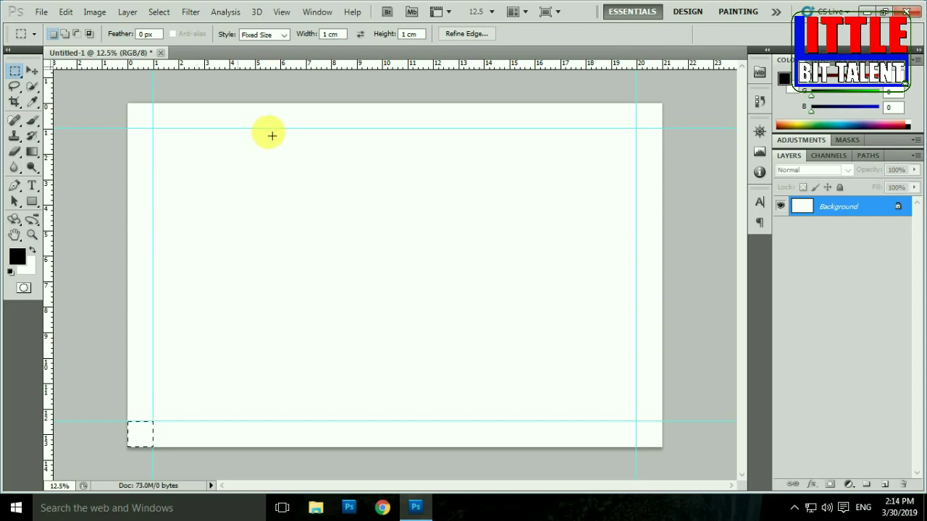
Switch the marquee style back to Normal.
left_click(271, 39)
left_click(265, 36)
left_click(265, 36)
left_click(254, 46)
left_click(167, 153)
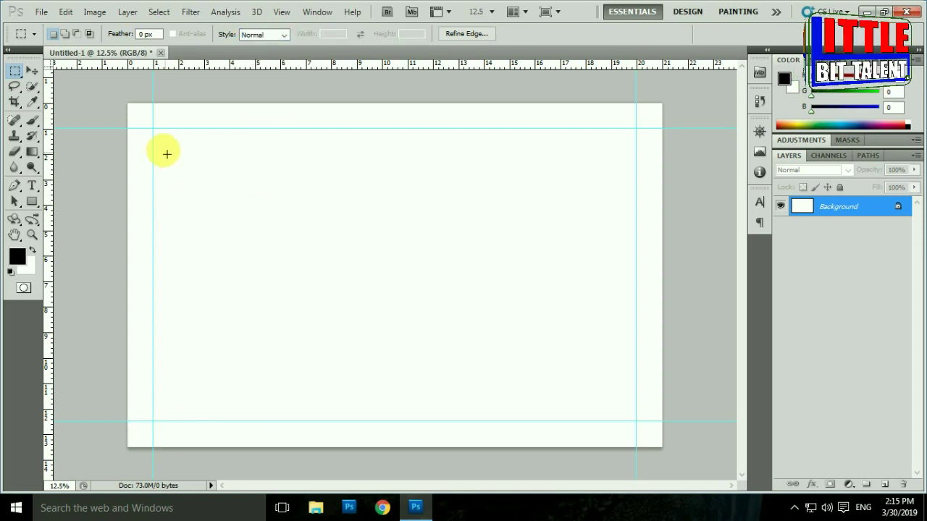
Drag test rectangles from the top-left margin corner, deselecting each one.
left_click_drag(154, 130, 322, 429)
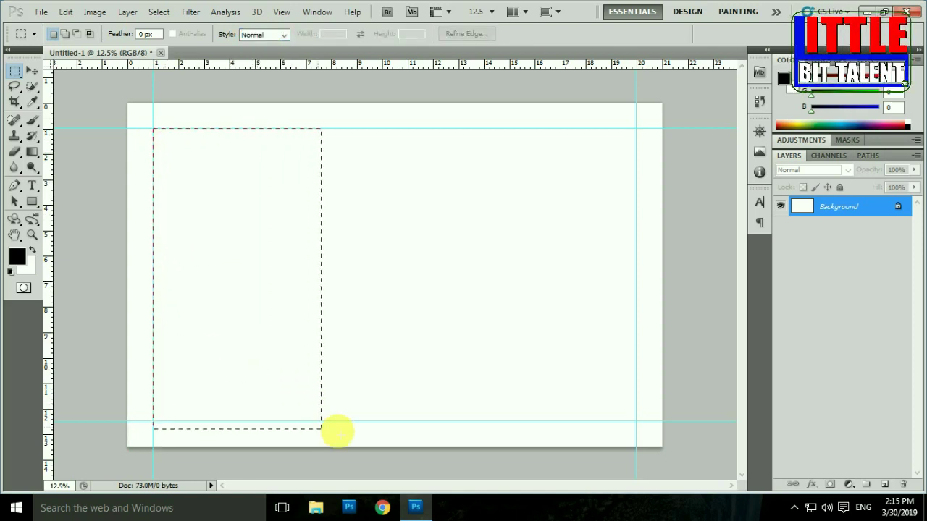
left_click_drag(310, 387, 574, 372)
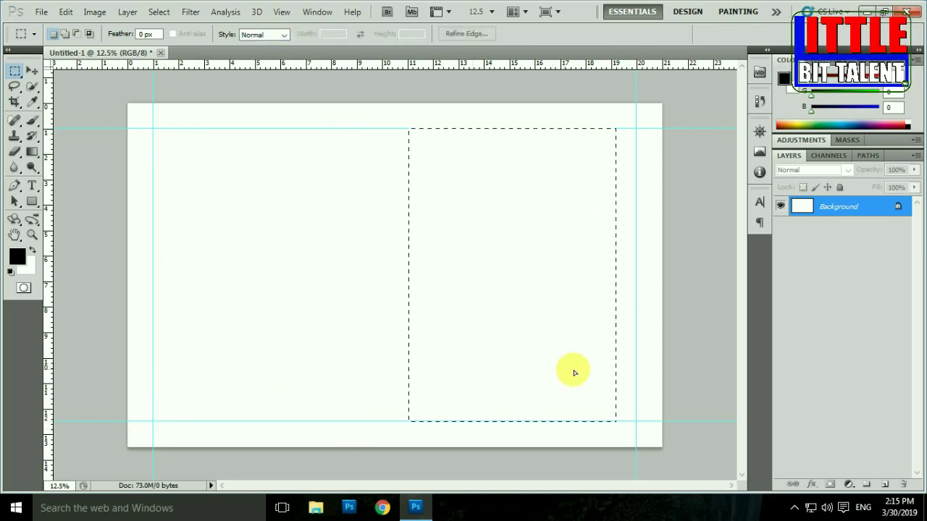
left_click(372, 246)
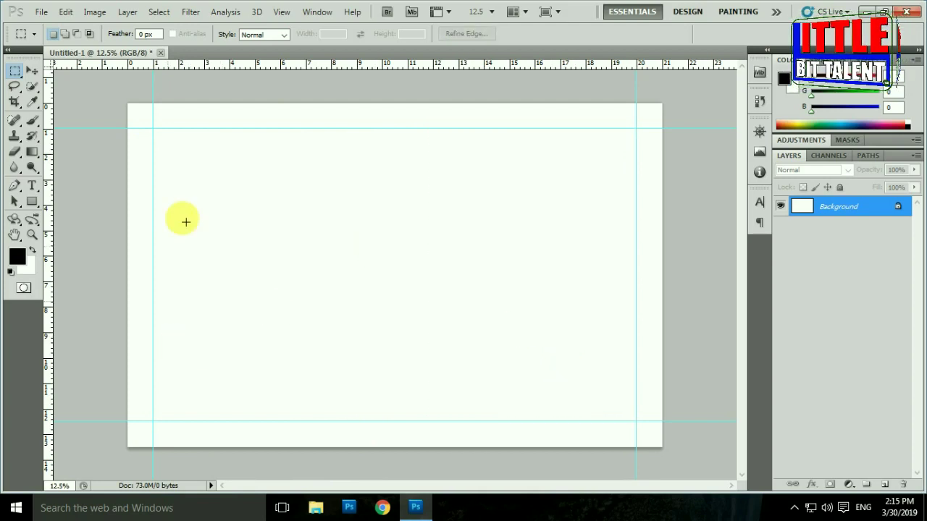
left_click_drag(153, 129, 348, 413)
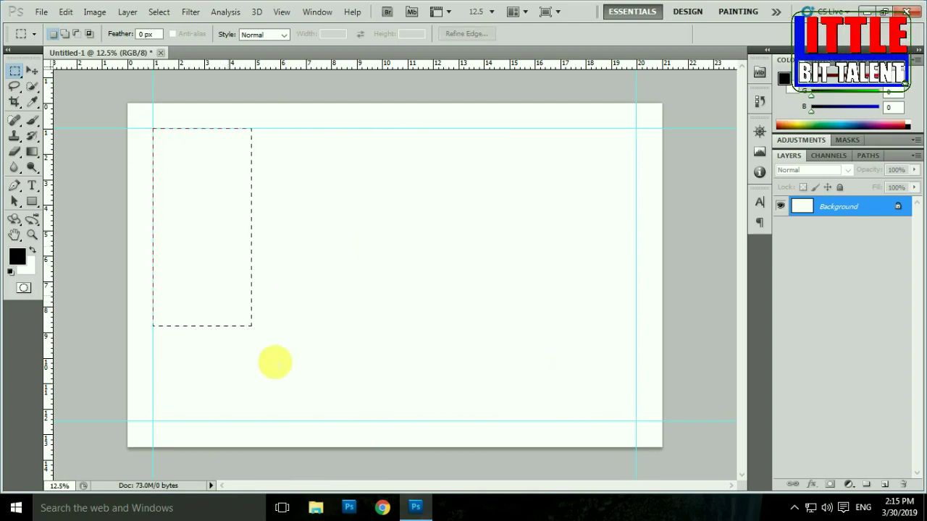
left_click_drag(357, 421, 358, 422)
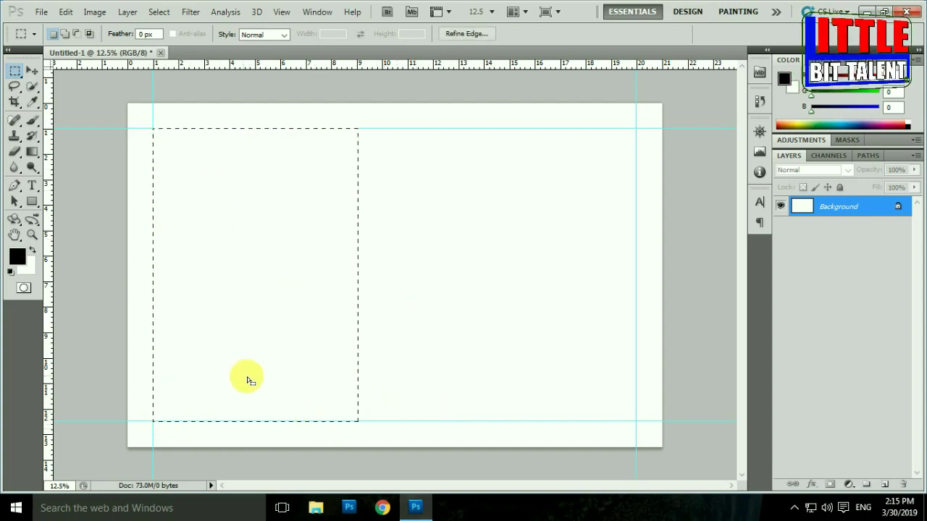
left_click(404, 364)
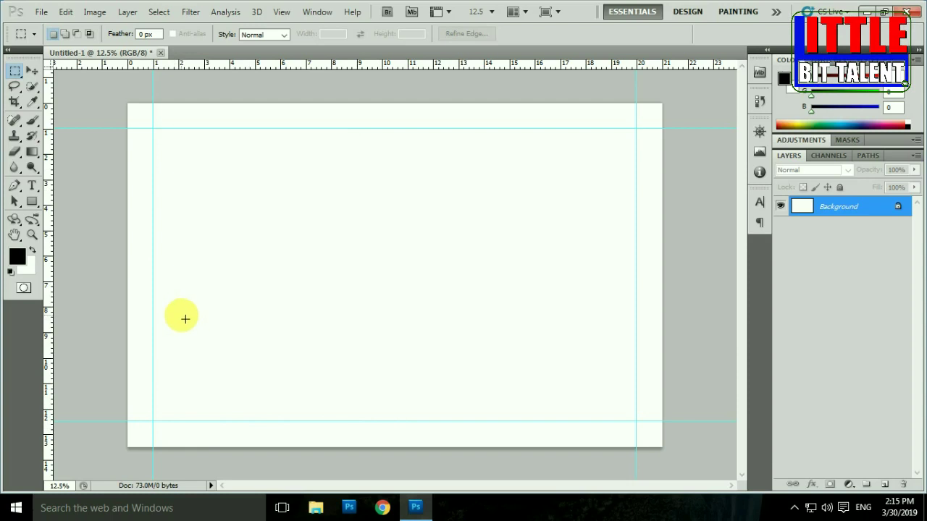
left_click(273, 34)
Place a Fixed Size 8.5 × 1 cm strip aligned to the left margin guide.
left_click(268, 69)
type("8.5")
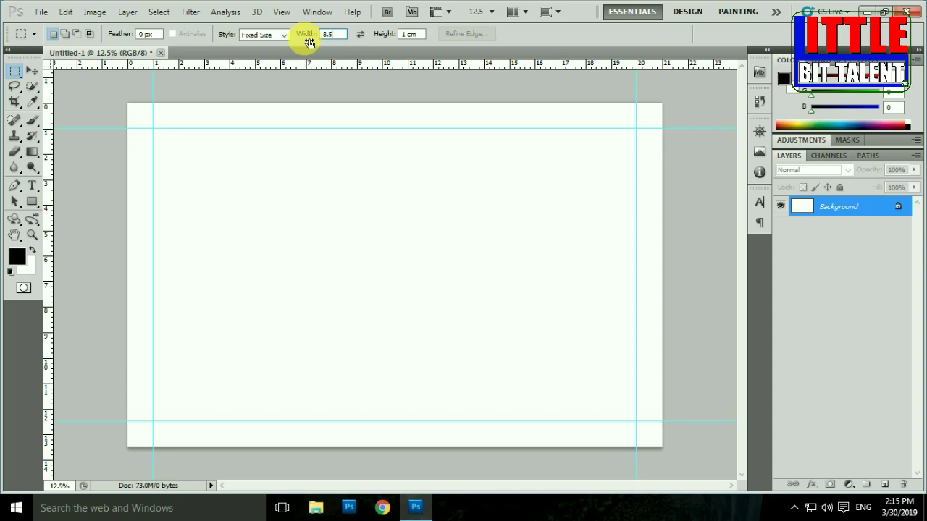
type("cm")
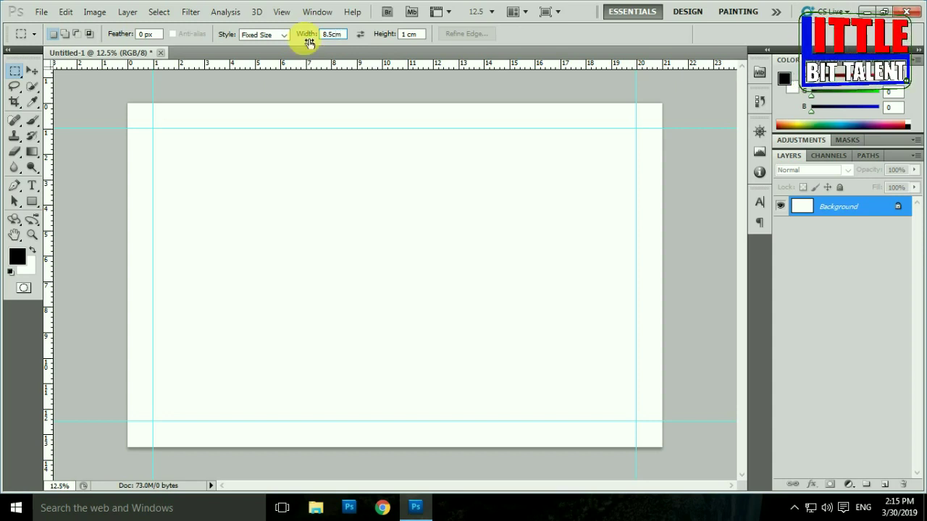
left_click(302, 192)
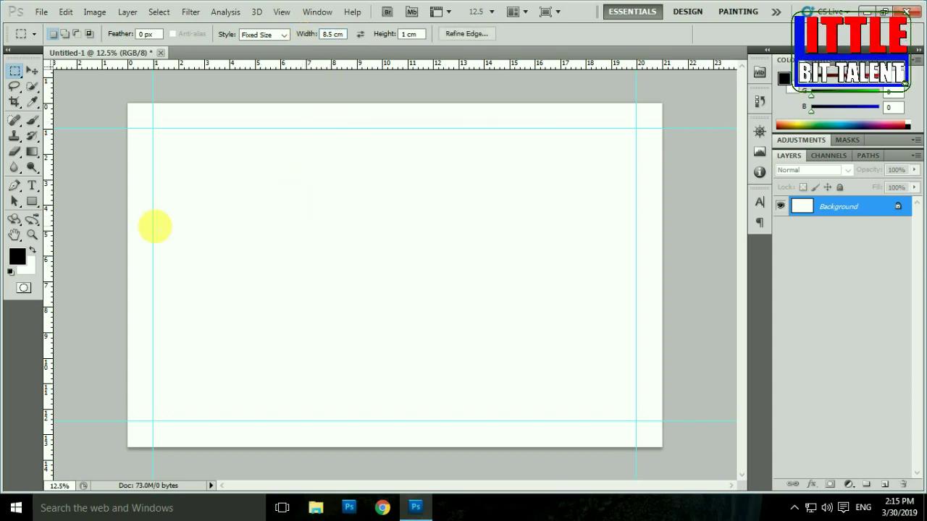
left_click(222, 209)
left_click_drag(283, 211, 249, 220)
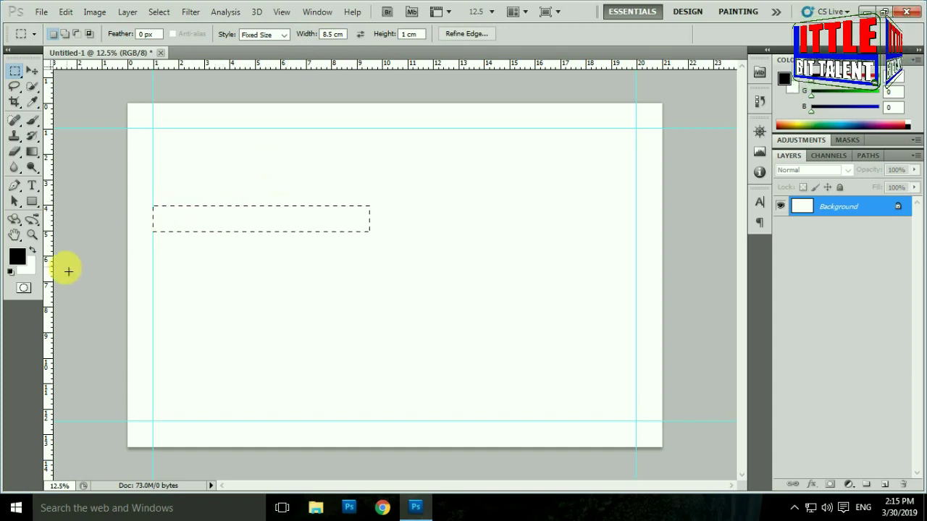
Add vertical guides at the strip's right end and the right panel's inner edge.
left_click_drag(49, 263, 368, 257)
left_click(397, 231)
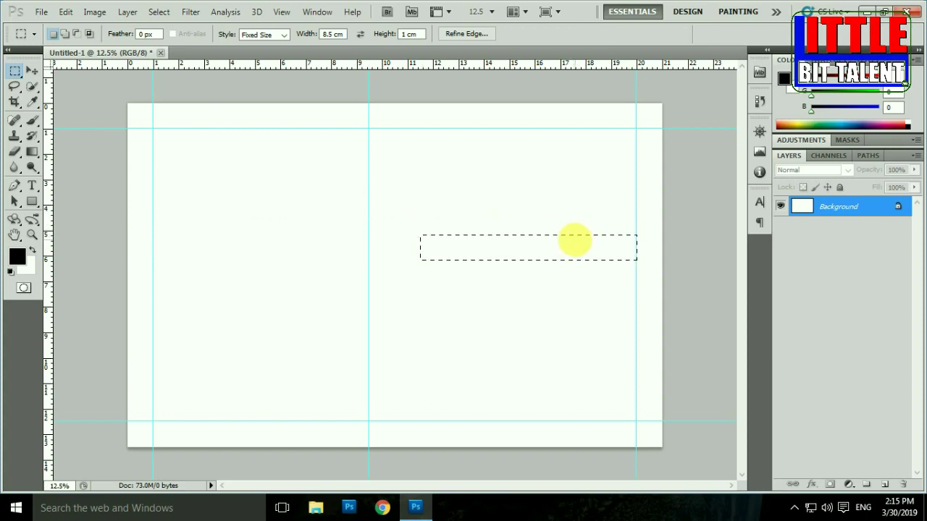
left_click_drag(50, 288, 421, 306)
left_click(444, 313)
key("ctrl+d")
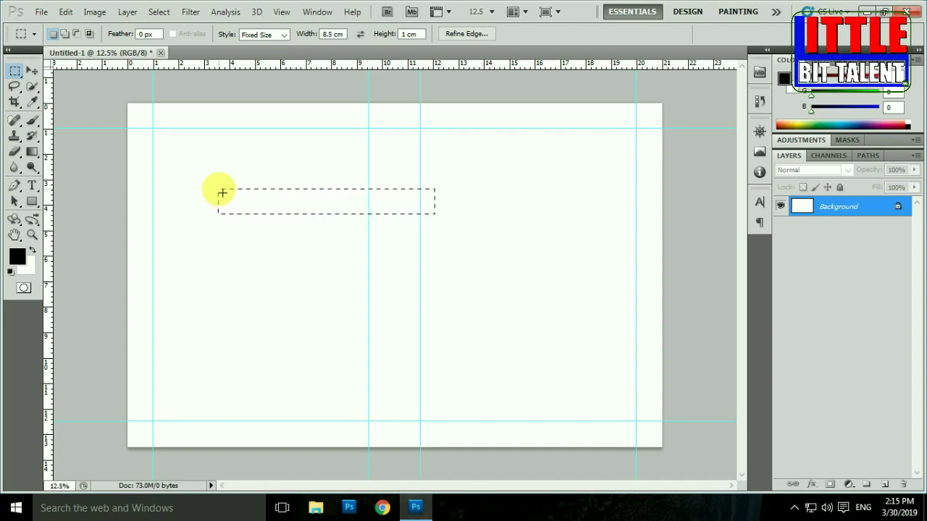
left_click(427, 273)
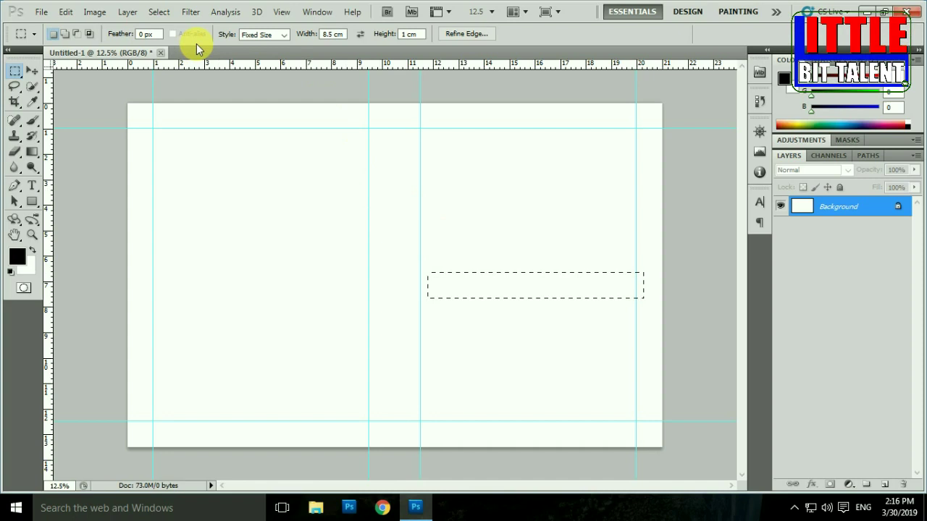
Set the marquee style back to Normal and minimize Photoshop.
left_click(263, 34)
left_click(262, 50)
left_click(472, 137)
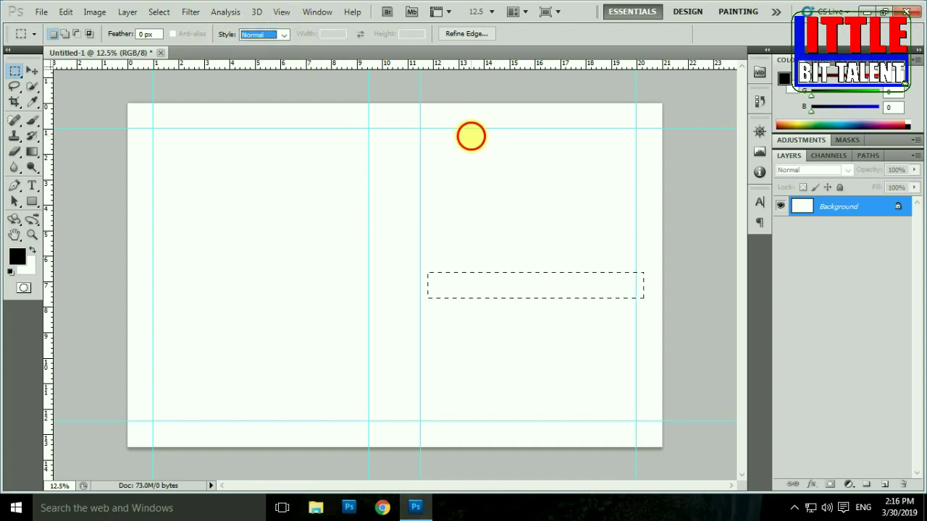
left_click_drag(424, 129, 444, 166)
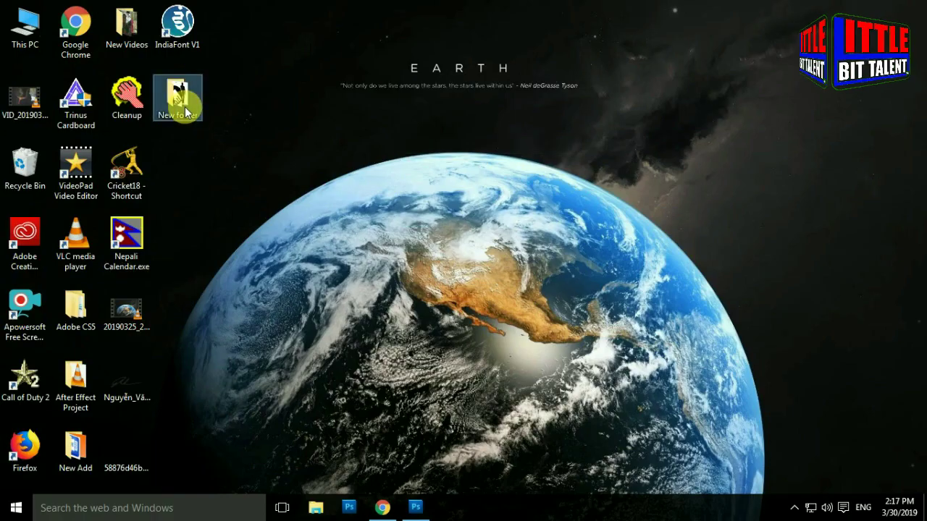
Open the card-images folder and drag the picture-frame image into the Photoshop document.
double_click(185, 106)
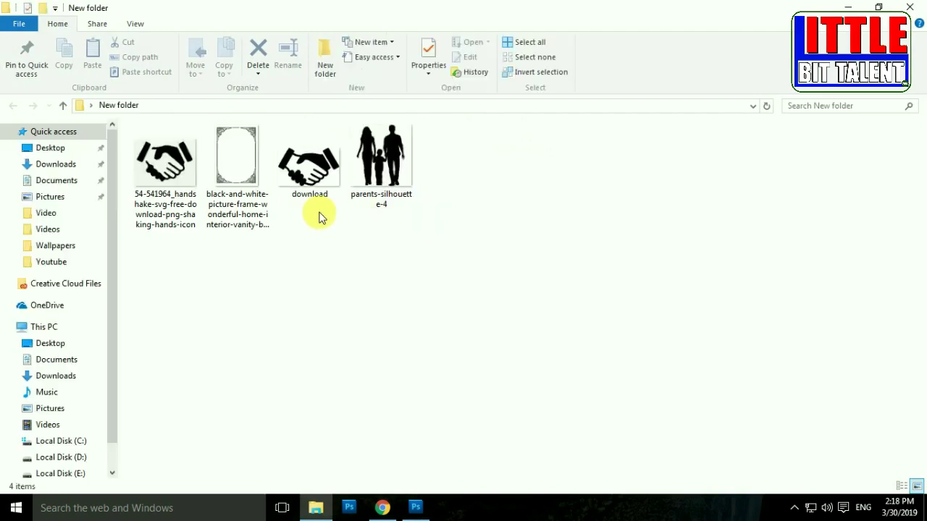
left_click_drag(443, 236, 193, 148)
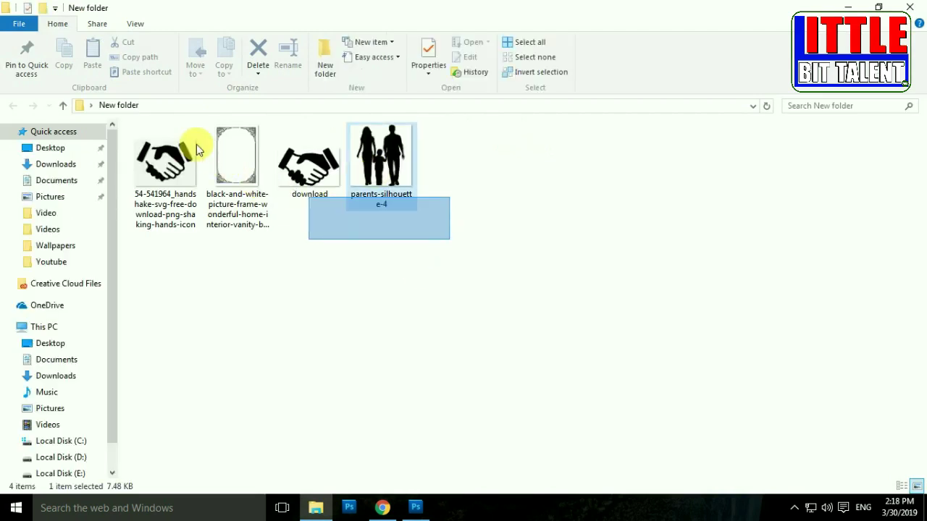
right_click(506, 170)
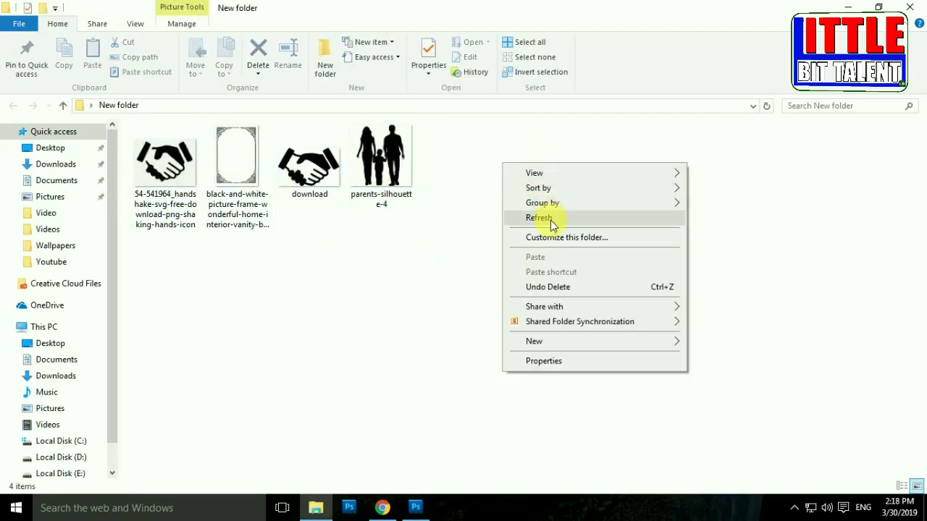
left_click(536, 215)
left_click(231, 148)
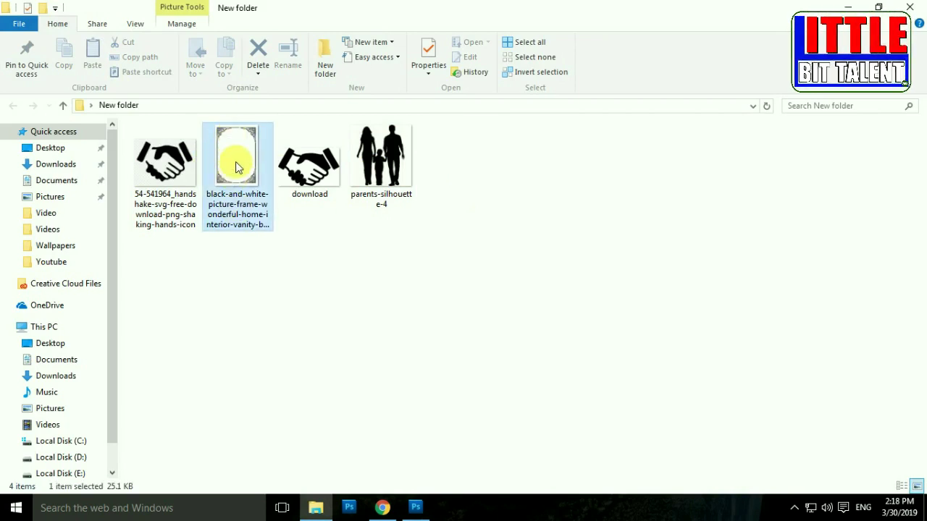
left_click_drag(225, 174, 428, 456)
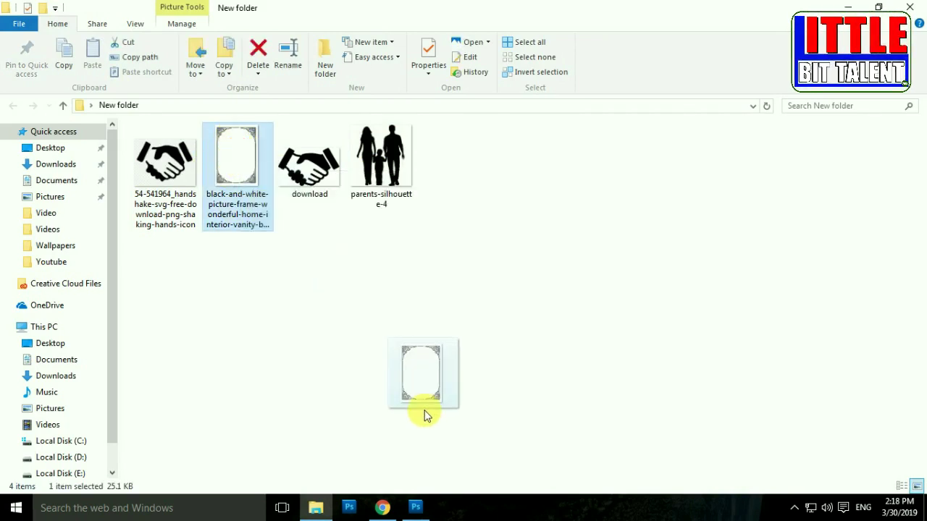
left_click_drag(434, 485, 420, 465)
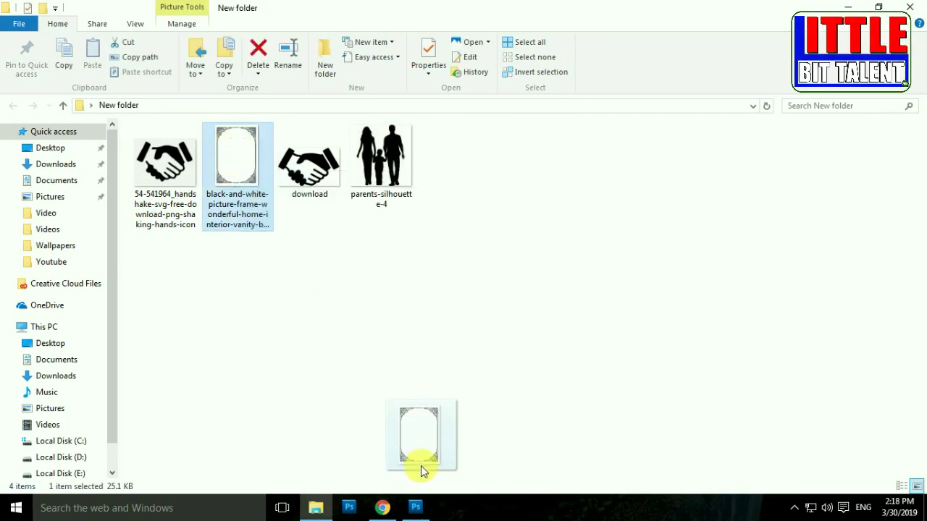
left_click_drag(424, 501, 399, 301)
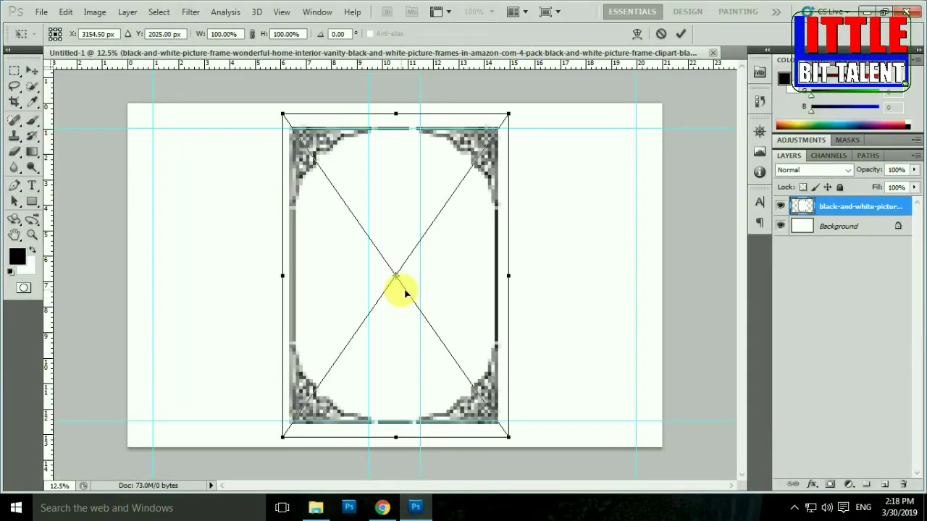
Move the placed frame onto the card's right half and commit it.
left_click_drag(470, 280, 591, 284)
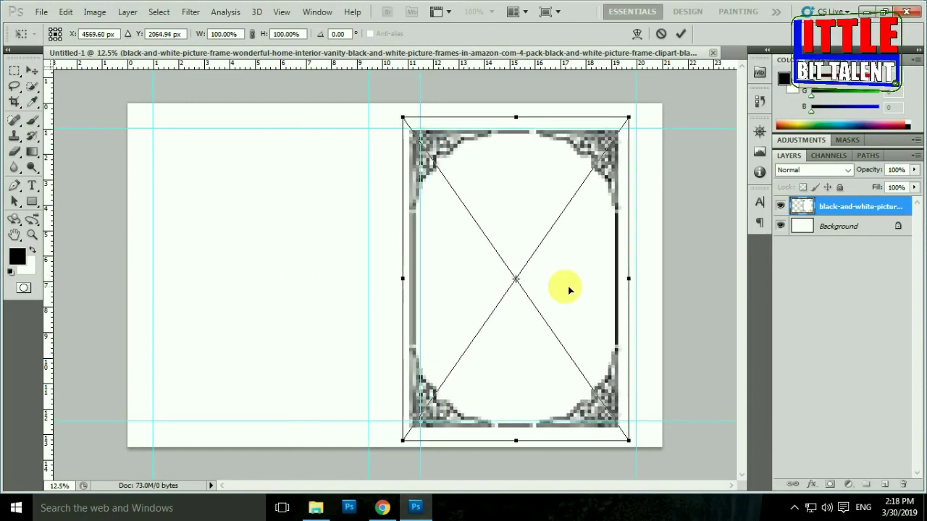
key("Return")
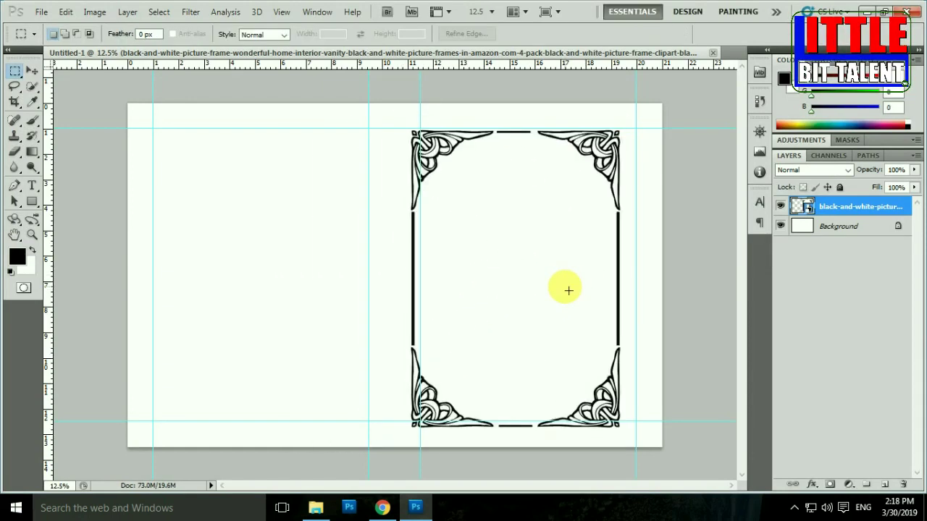
left_click(34, 69)
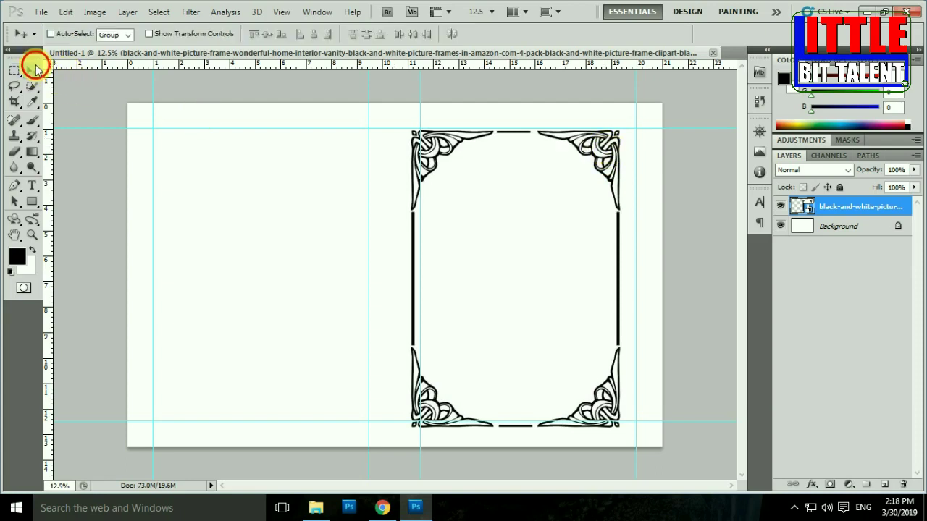
left_click_drag(614, 153, 631, 153)
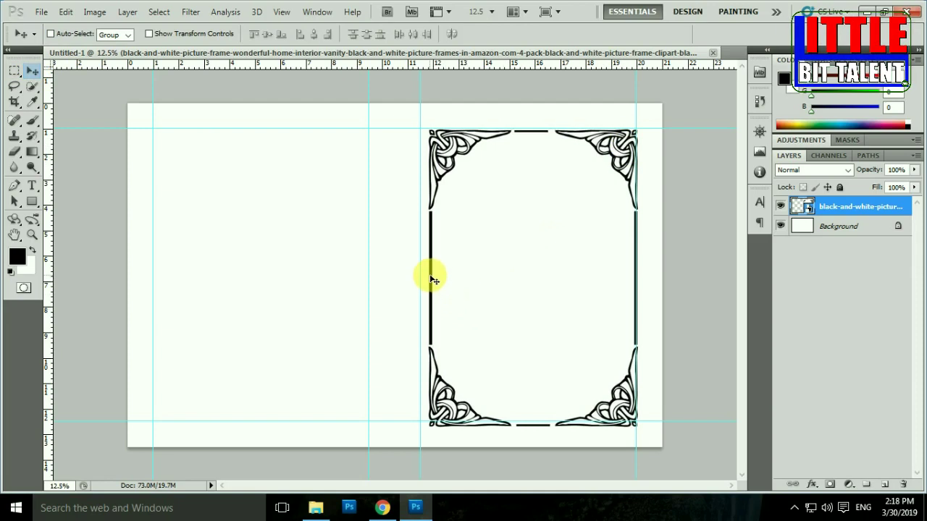
key("ctrl+t")
left_click_drag(422, 280, 420, 280)
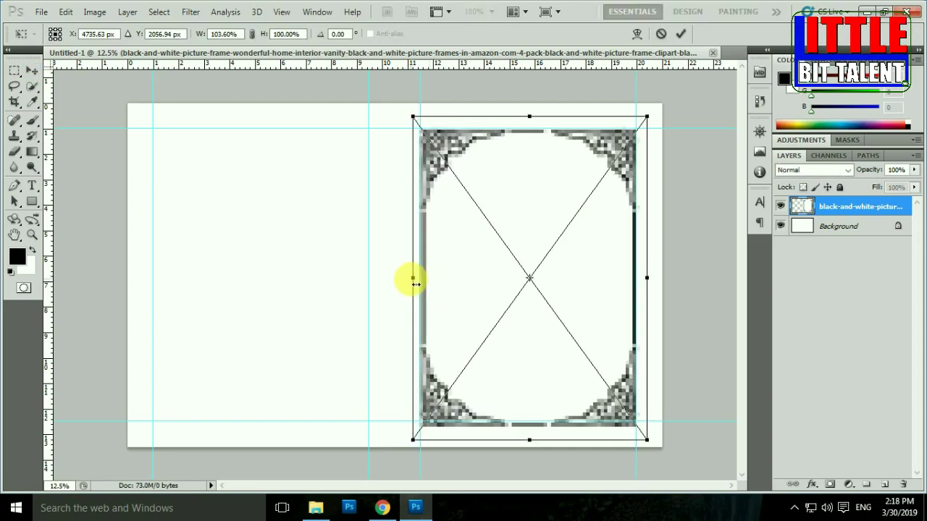
key("Return")
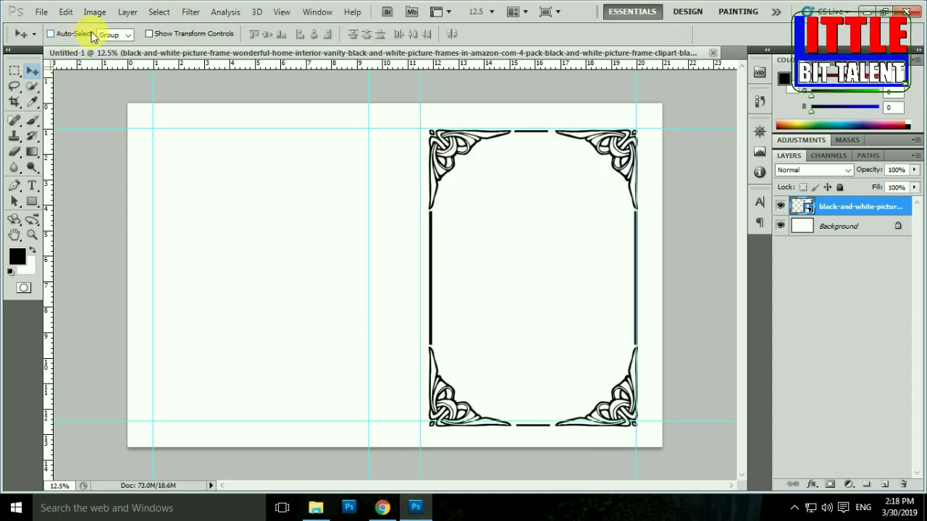
Stretch the frame to about 104% width and slightly shorter, then confirm.
left_click(149, 34)
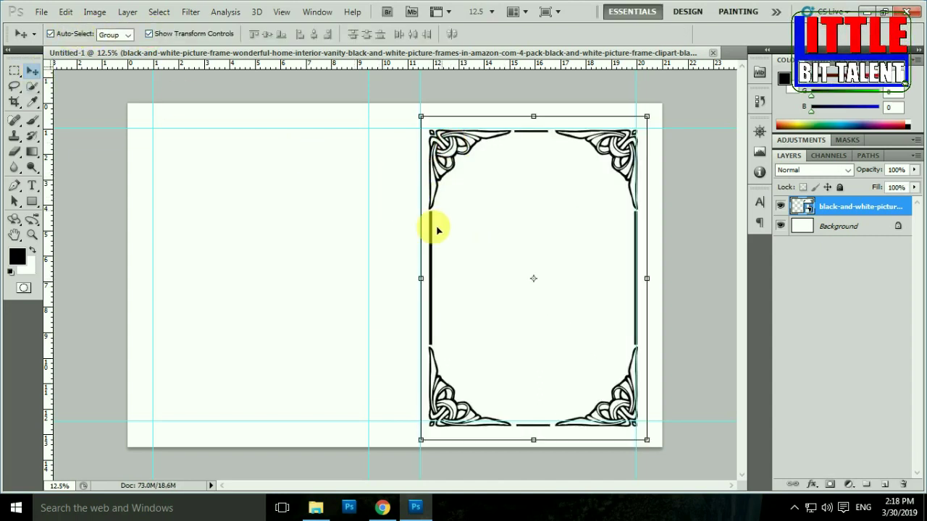
left_click(422, 285)
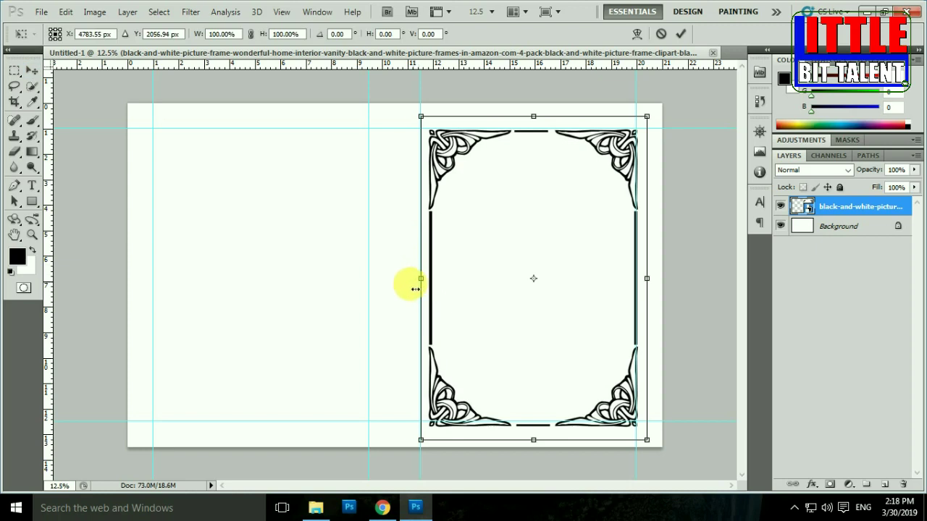
left_click_drag(415, 289, 413, 289)
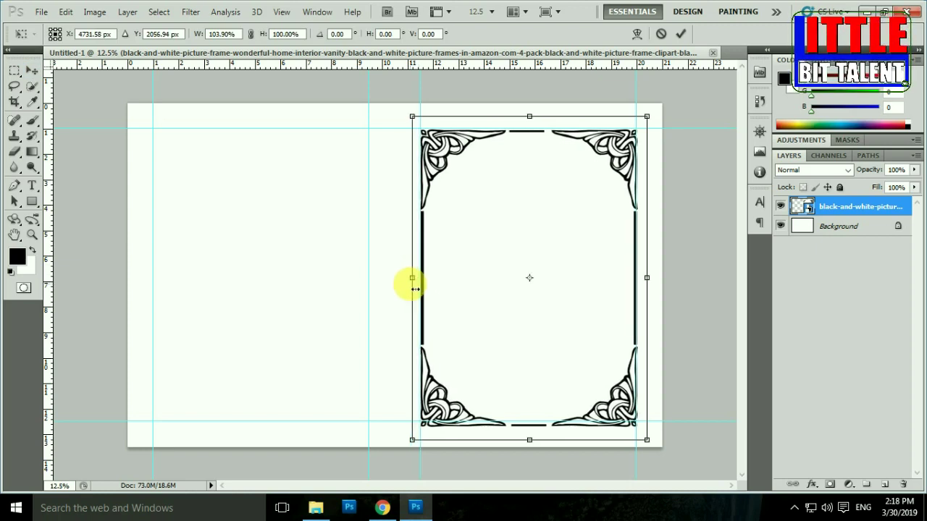
mouse_move(534, 444)
left_mouse_down()
mouse_move(539, 433)
mouse_move(539, 441)
left_mouse_up()
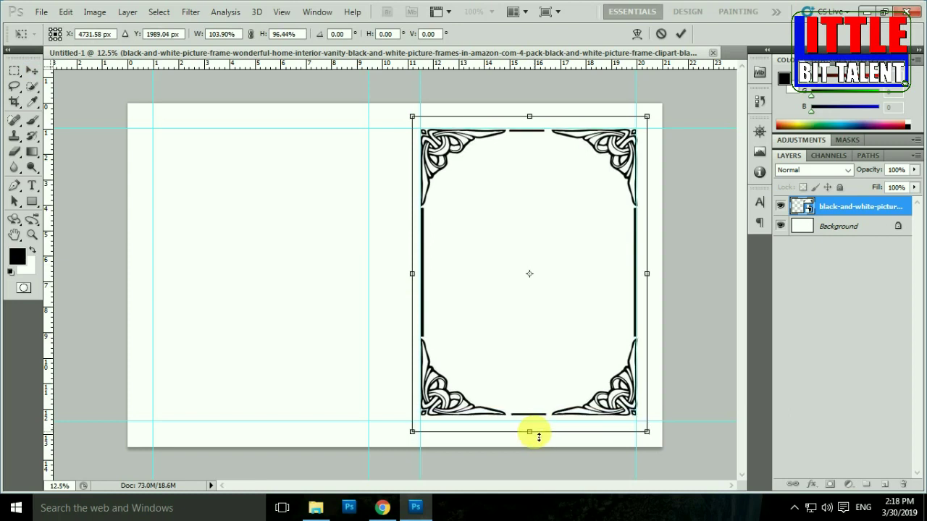
double_click(527, 266)
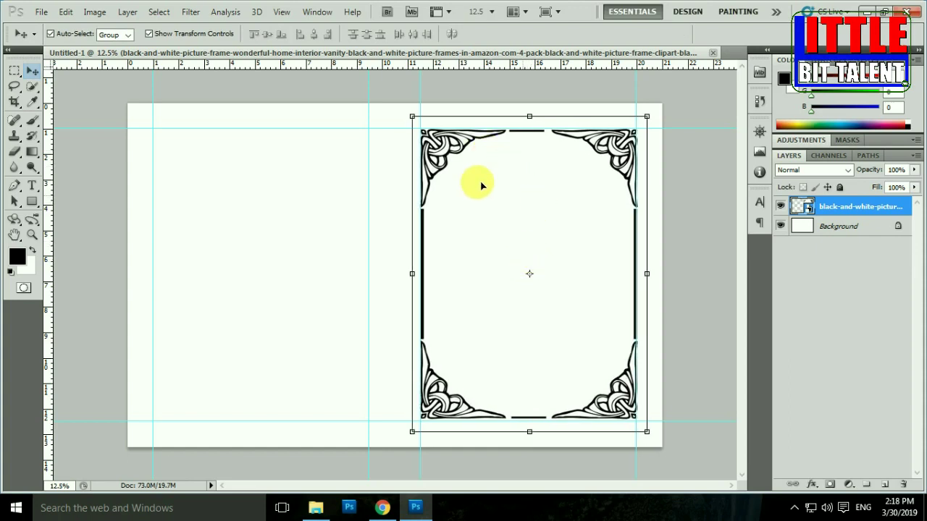
Turn off the frame's transform controls and select the Background layer.
left_click(149, 33)
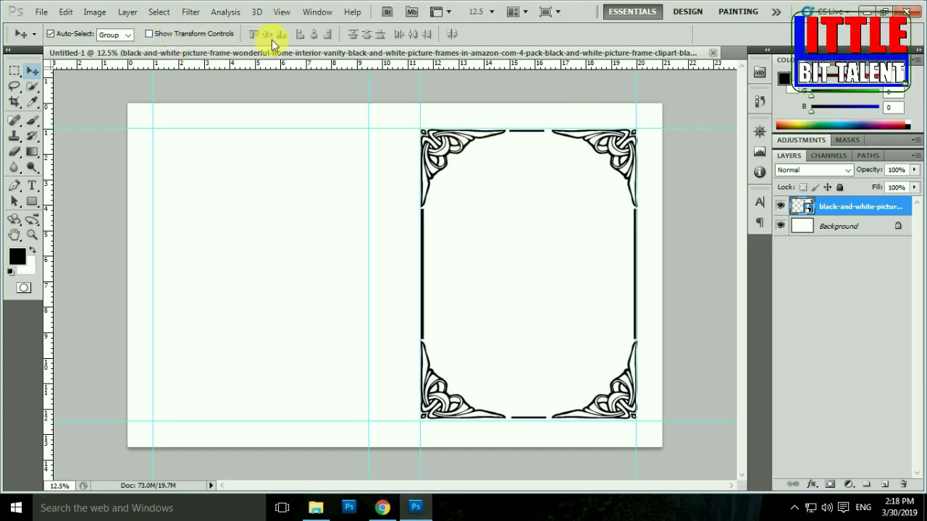
left_click(149, 34)
left_click(150, 35)
left_click(149, 34)
left_click(150, 34)
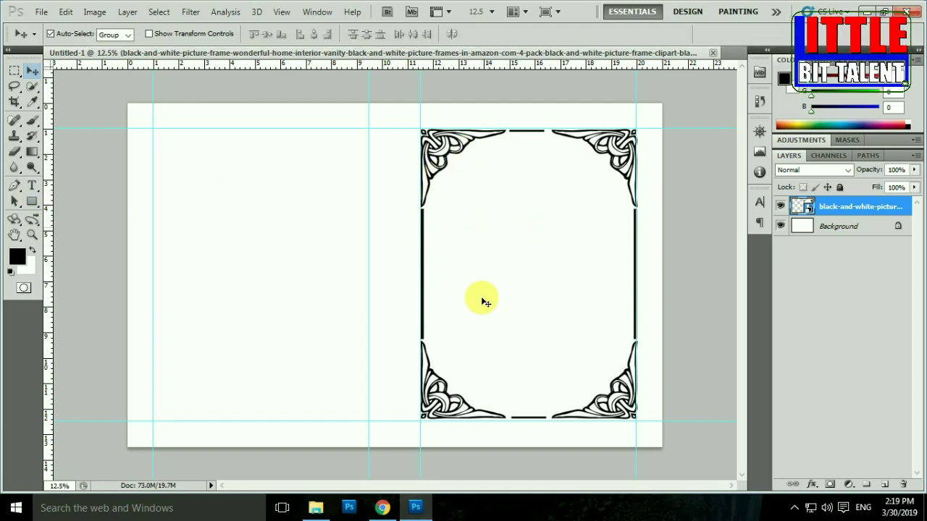
left_click(810, 225)
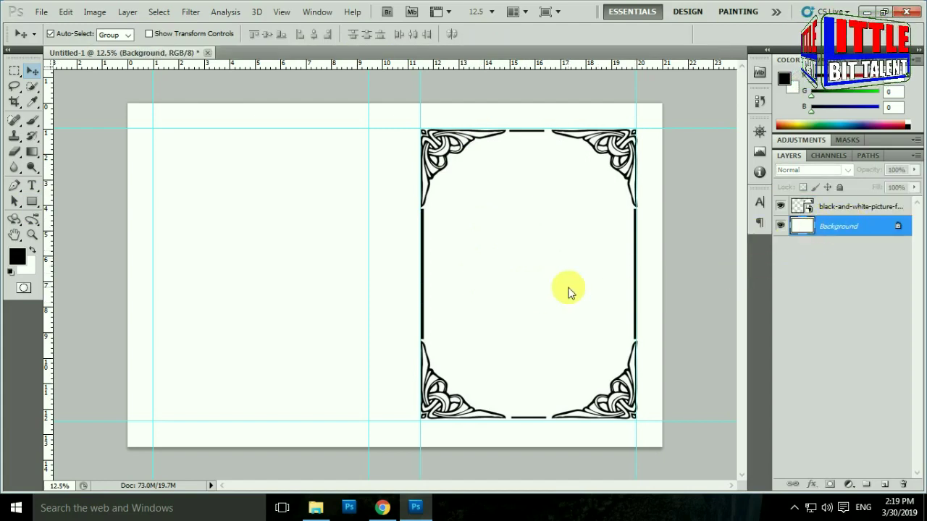
Fill the background black and magic-erase the white inside the rasterized frame layer.
key("alt+BackSpace")
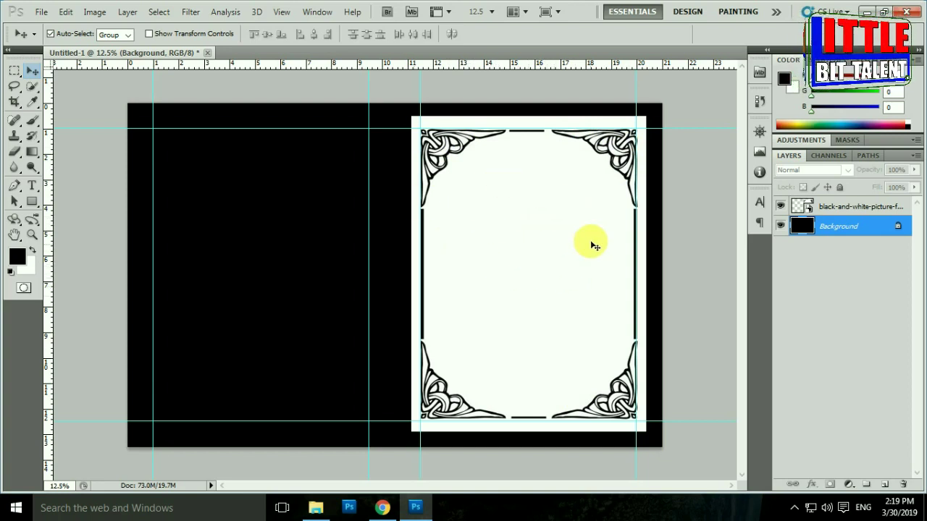
left_click(14, 152)
right_click(14, 150)
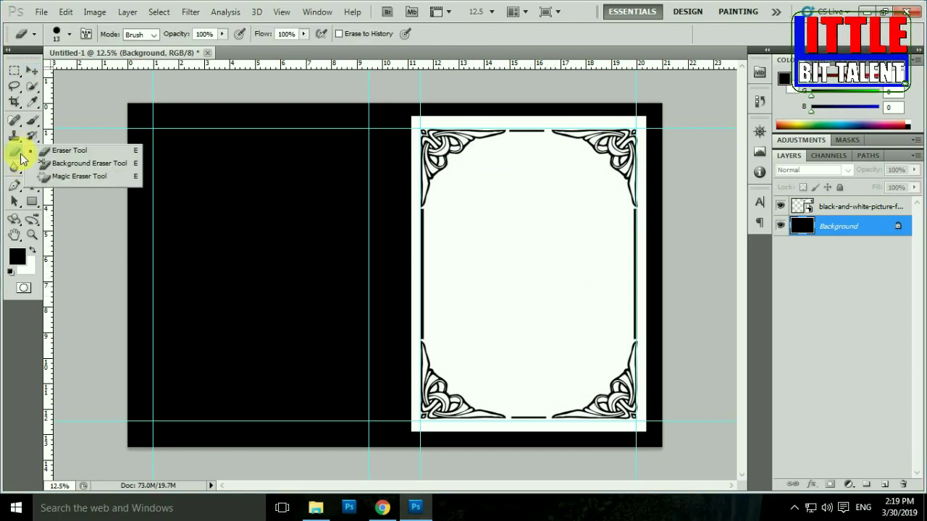
left_click(83, 187)
right_click(14, 150)
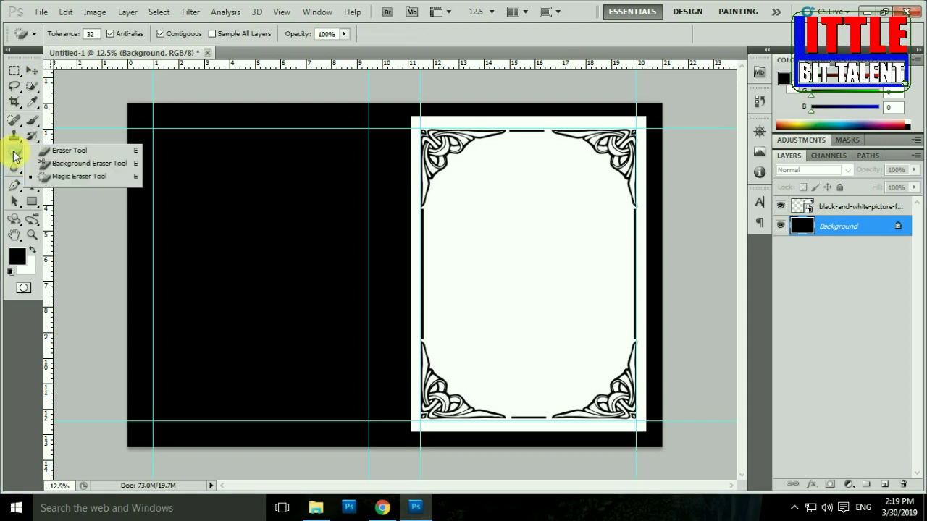
left_click(64, 176)
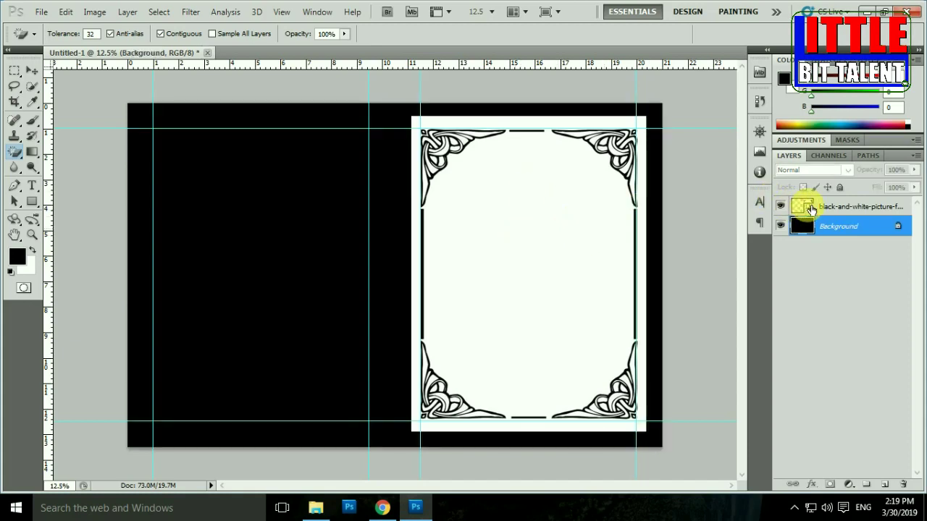
left_click(810, 208)
left_click(520, 252)
left_click(439, 206)
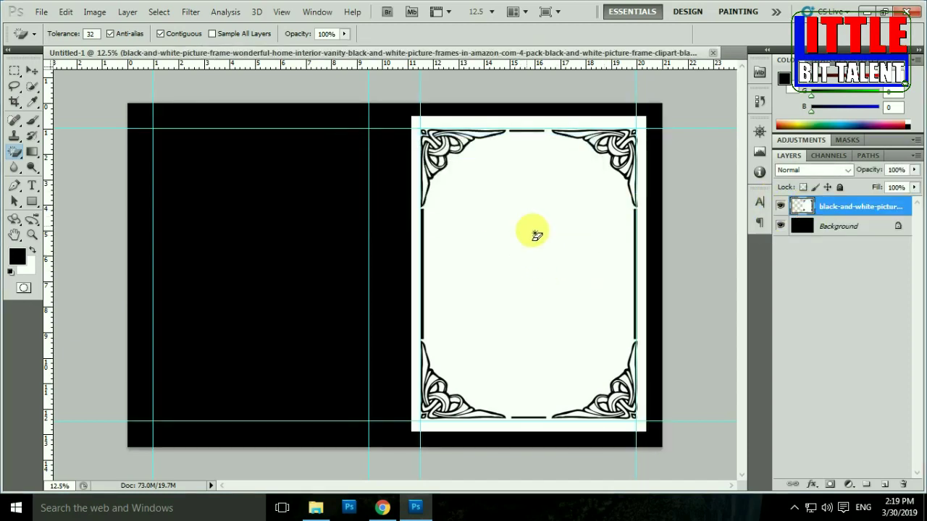
left_click(556, 239)
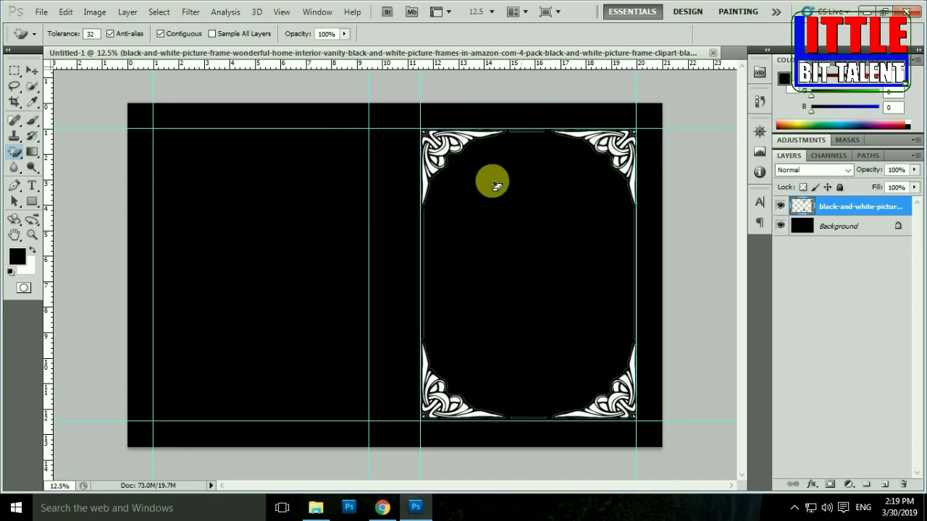
Inspect the frame up close, then invert the background back to white.
left_click(558, 241, "ctrl")
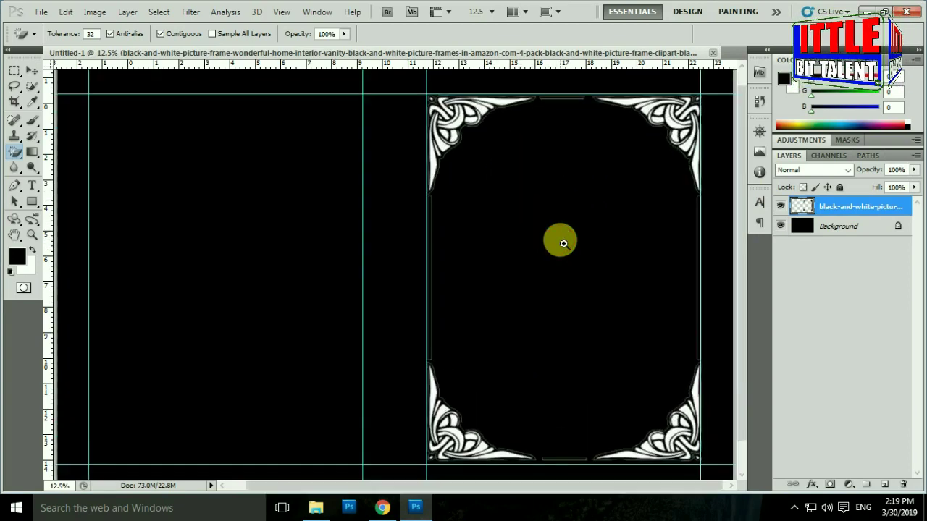
left_click(563, 243, "ctrl")
left_click(492, 219, "alt")
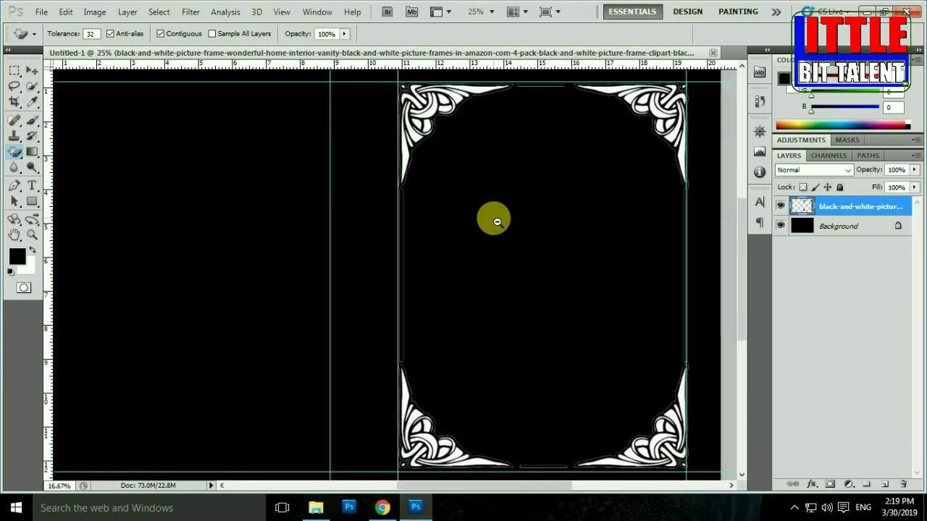
left_click(493, 221, "alt")
left_click(832, 226)
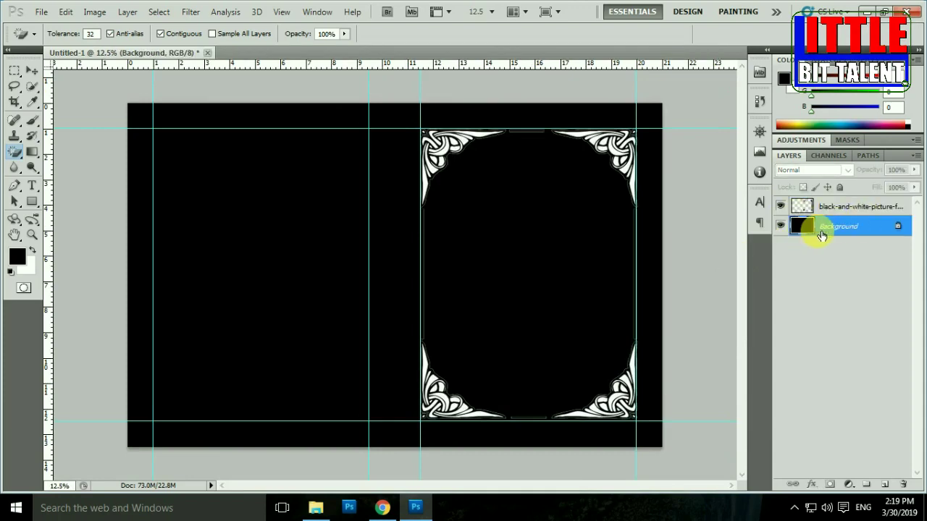
key("ctrl+i")
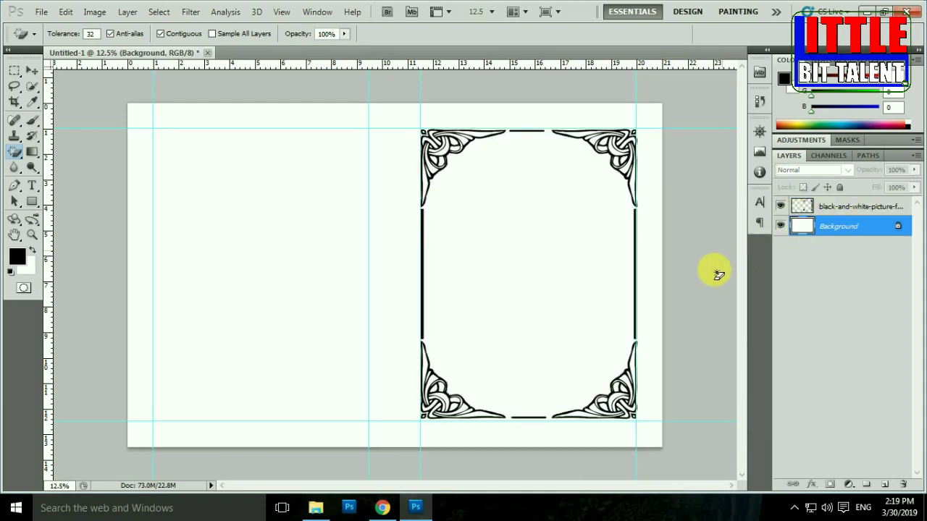
left_click(444, 294, "ctrl")
left_click(503, 227, "alt")
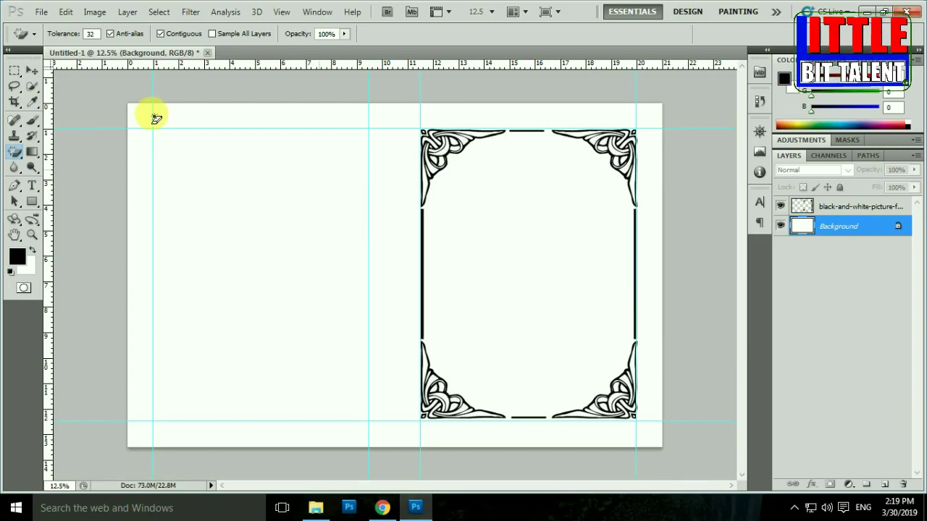
Select the frame layer with the Move tool and zoom to check its placement.
left_click(32, 70)
left_click(458, 154)
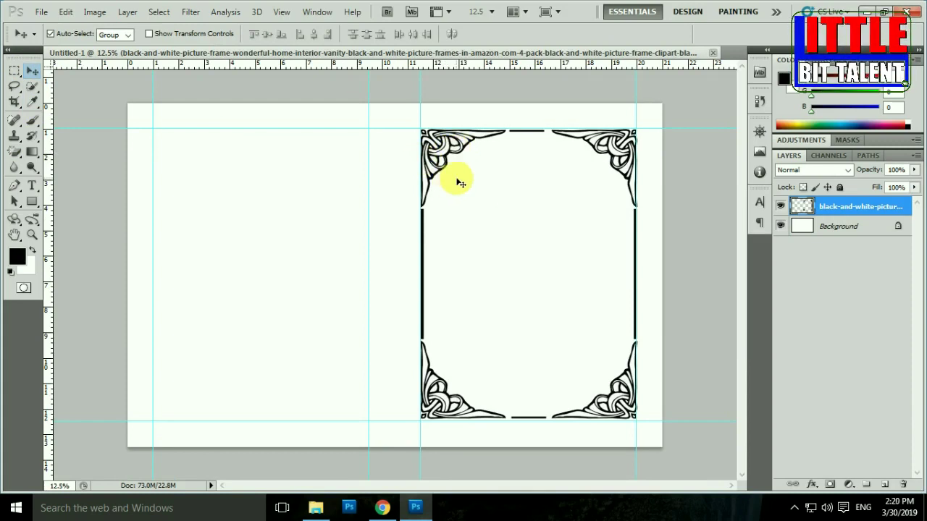
key("ctrl+plus")
left_click(518, 231, "alt")
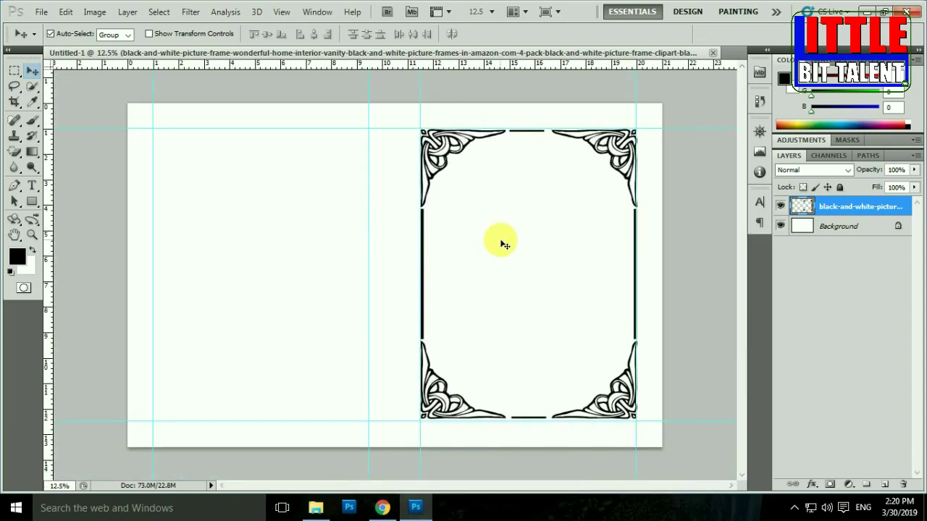
left_click(31, 186)
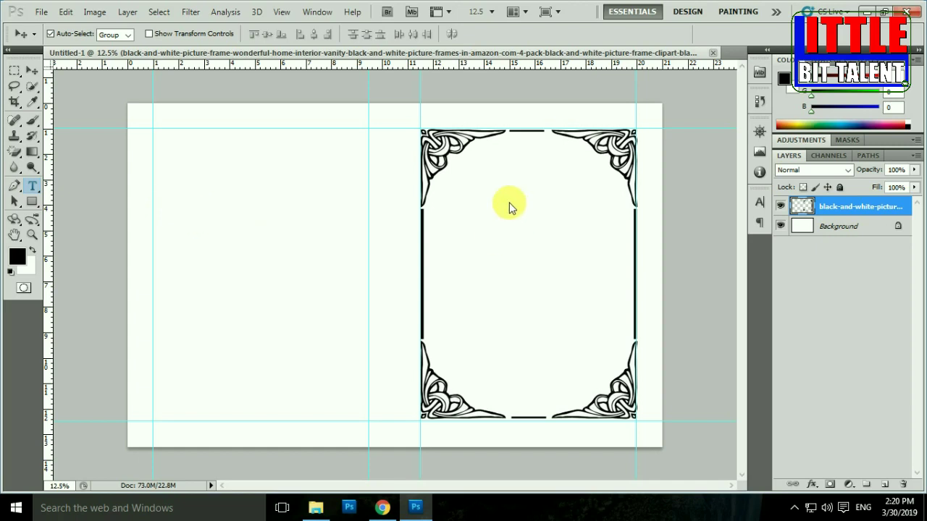
left_click(27, 186)
Start a text layer inside the frame in Himchuli Bold and type the registration line.
left_click(465, 227)
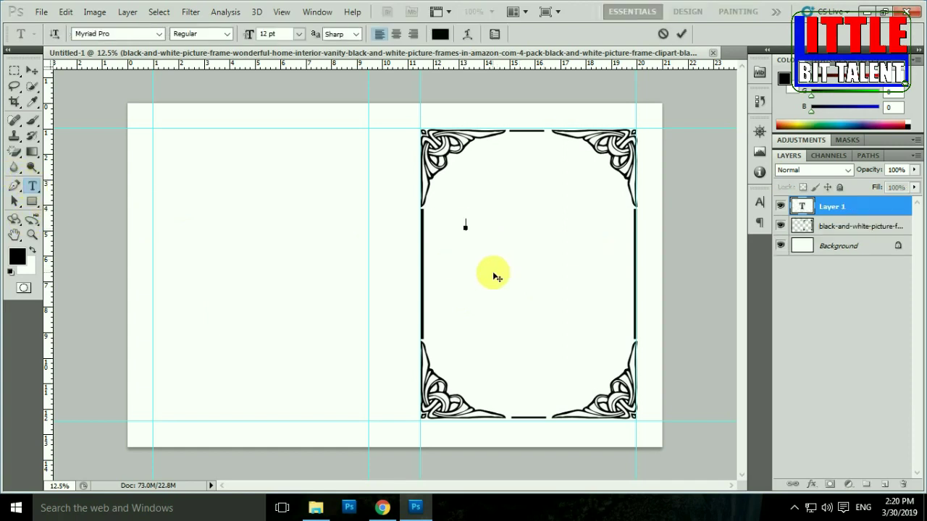
key("ctrl+shift+period")
key("ctrl+shift+period")
left_click(115, 33)
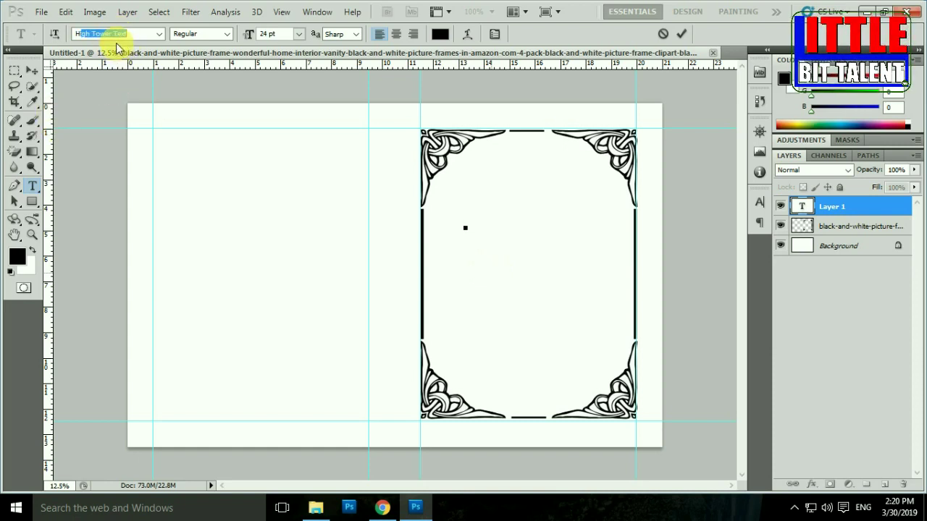
type("Himchuli")
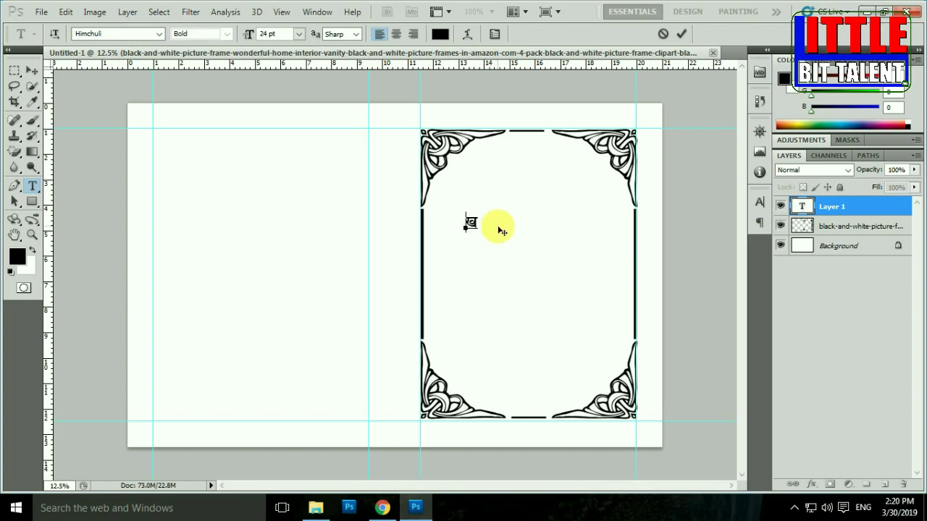
type("t")
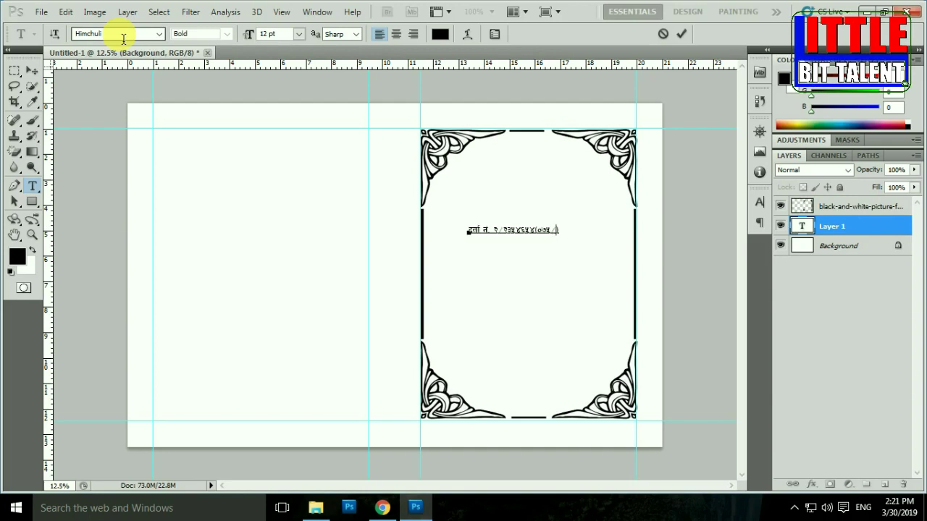
type("३")
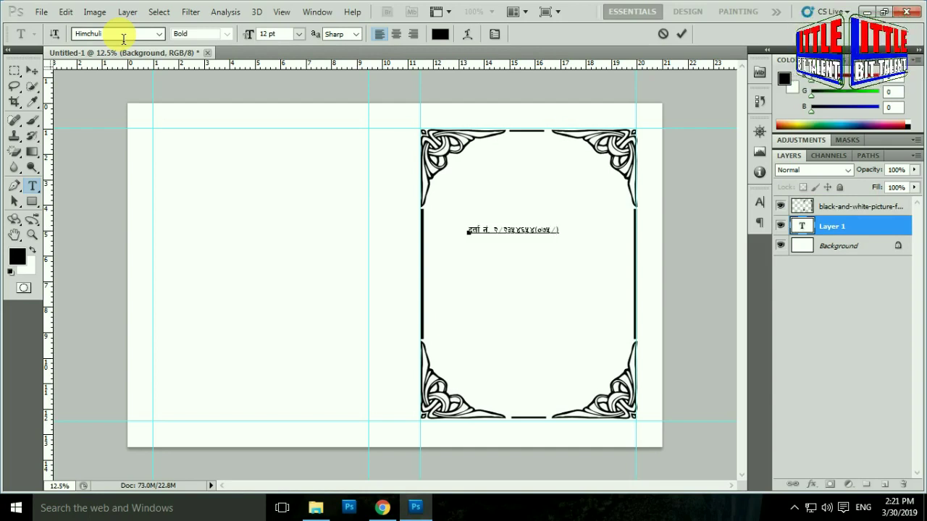
Enlarge the first line to 16 pt, move it near the frame top, and add the PAN-number line.
key("ctrl+a")
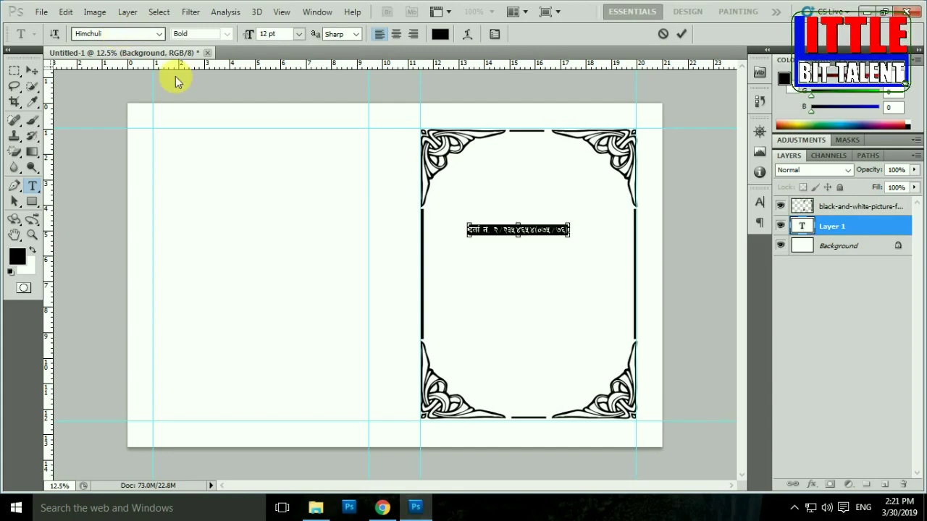
key("ctrl+shift+period")
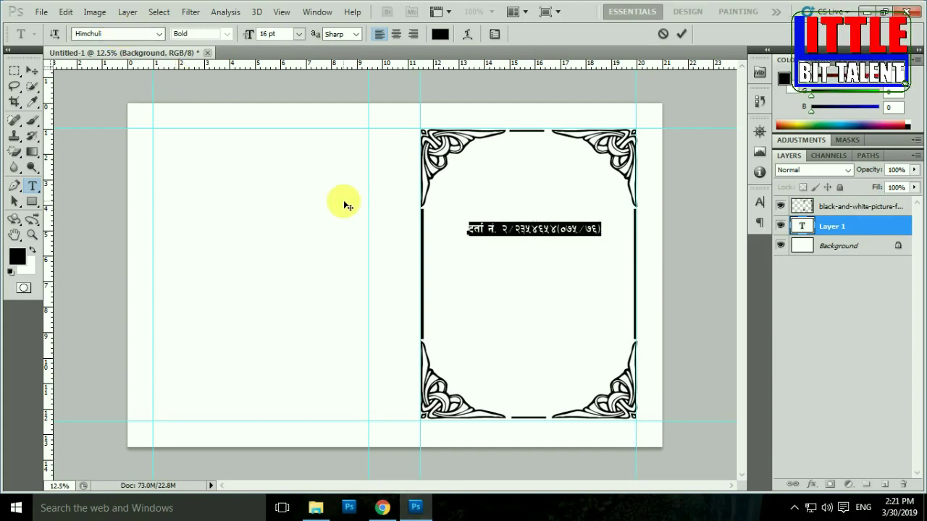
left_click(559, 231)
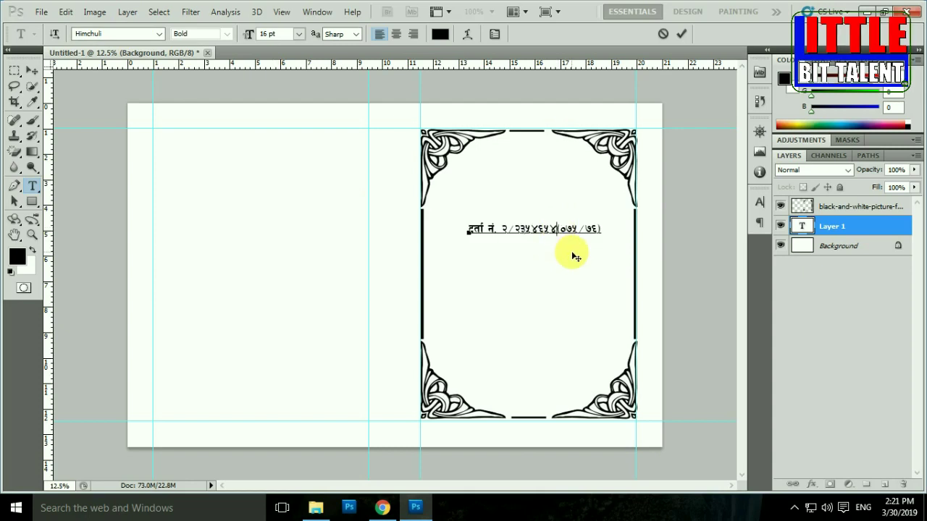
left_click_drag(555, 234, 546, 177)
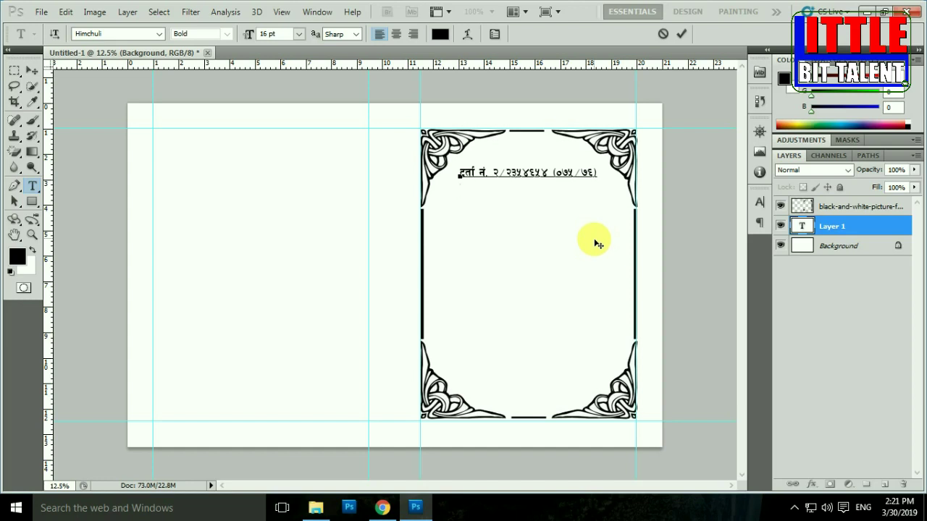
key("Return")
type("s")
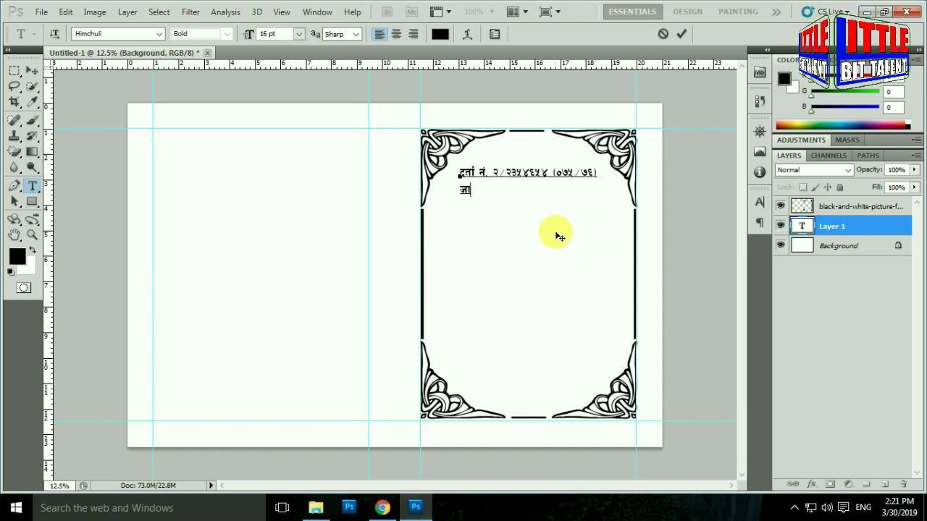
key("BackSpace")
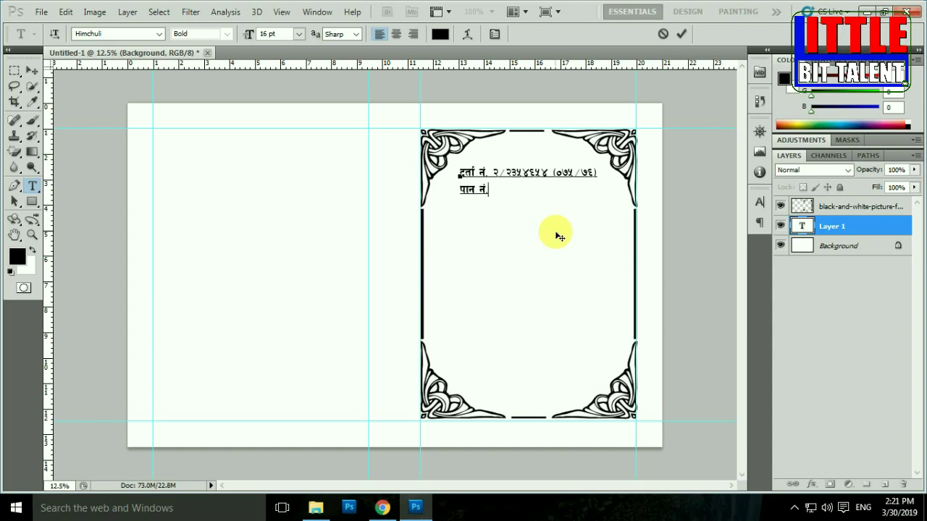
type("३३५४ ६७")
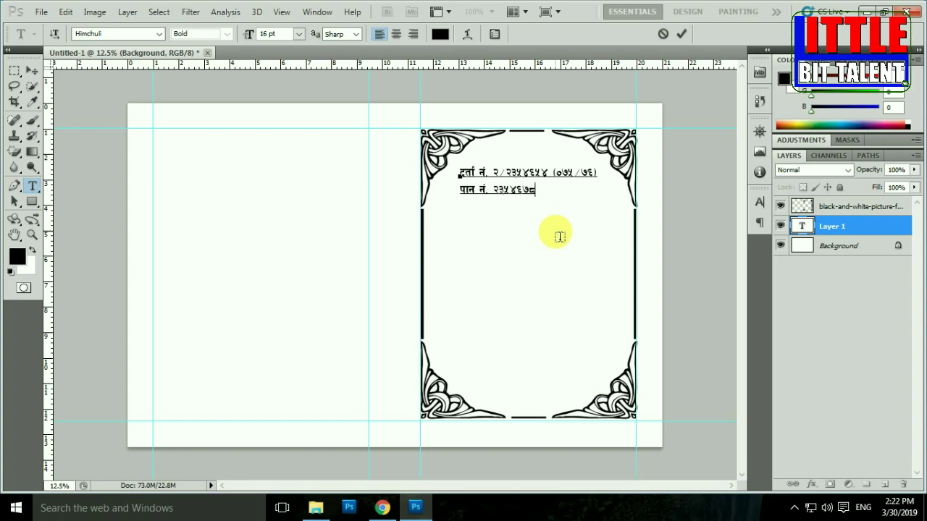
Centre-align both lines at 14 pt, nudge them under the frame top, and commit.
key("ctrl+a")
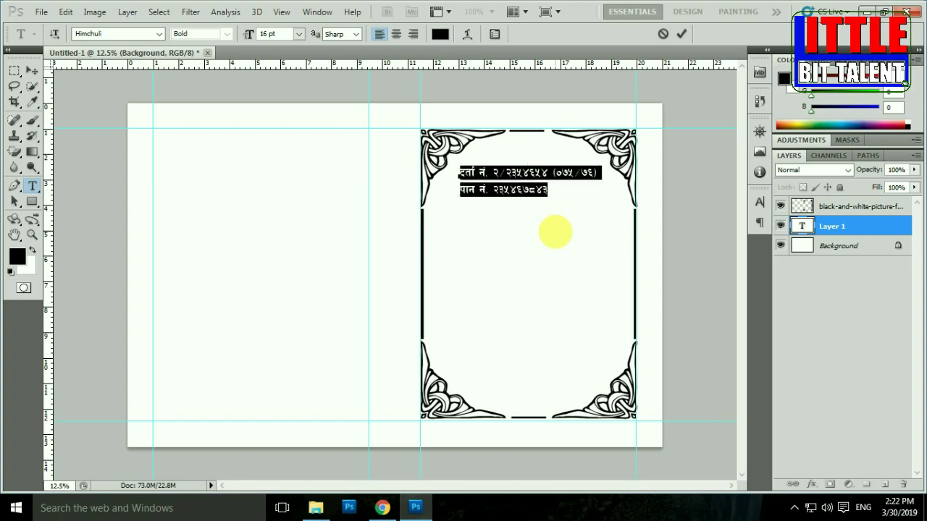
left_click(554, 196)
left_click_drag(558, 193, 418, 110)
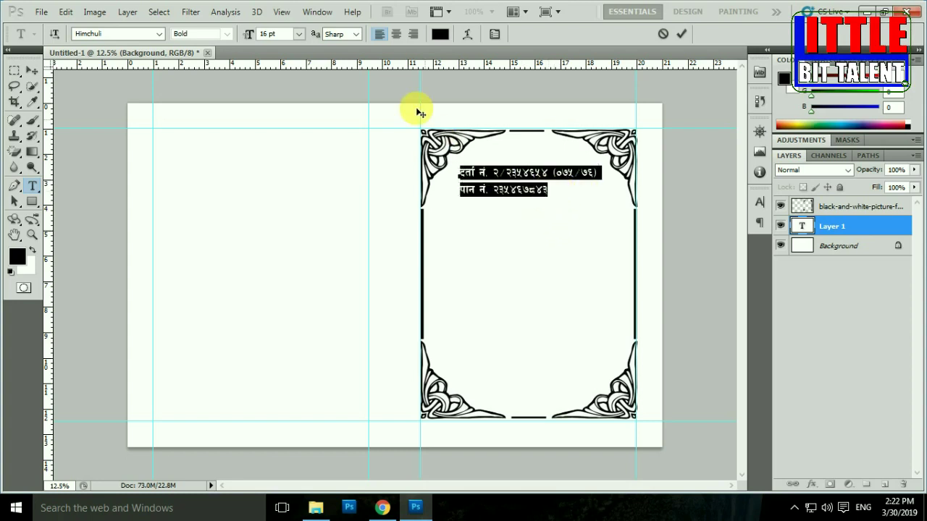
left_click(403, 34)
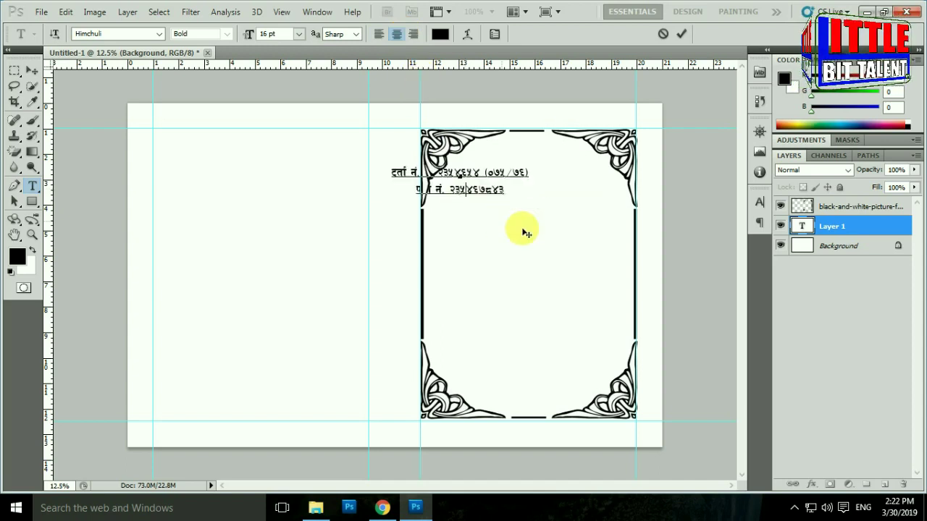
left_click_drag(572, 217, 569, 218)
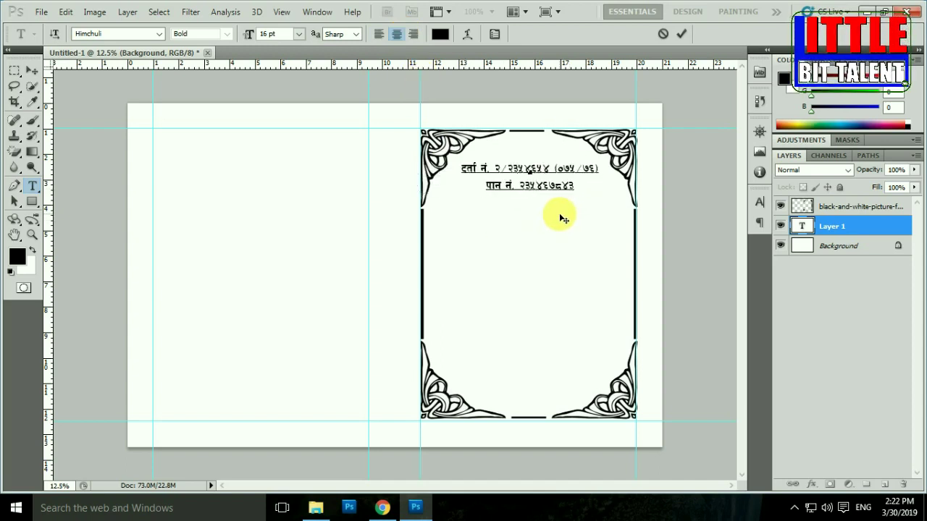
key("ctrl+a")
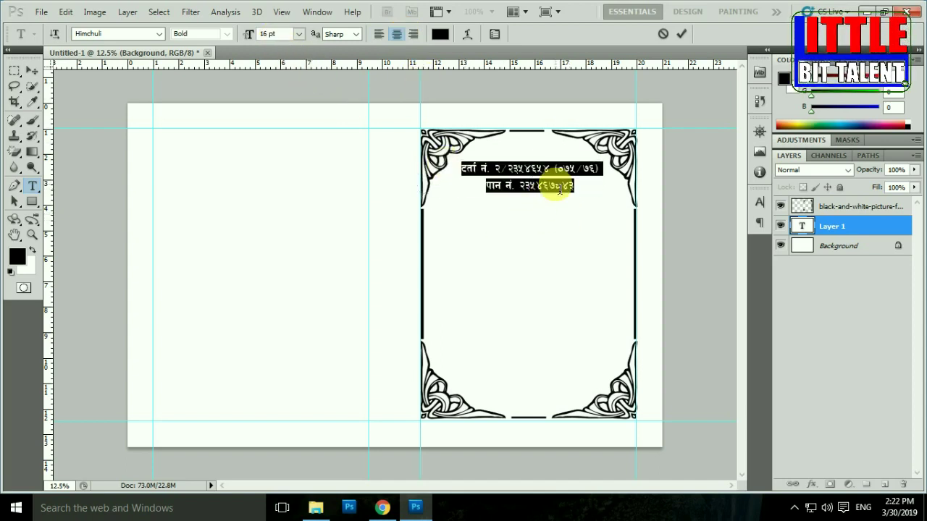
key("ctrl+shift+comma")
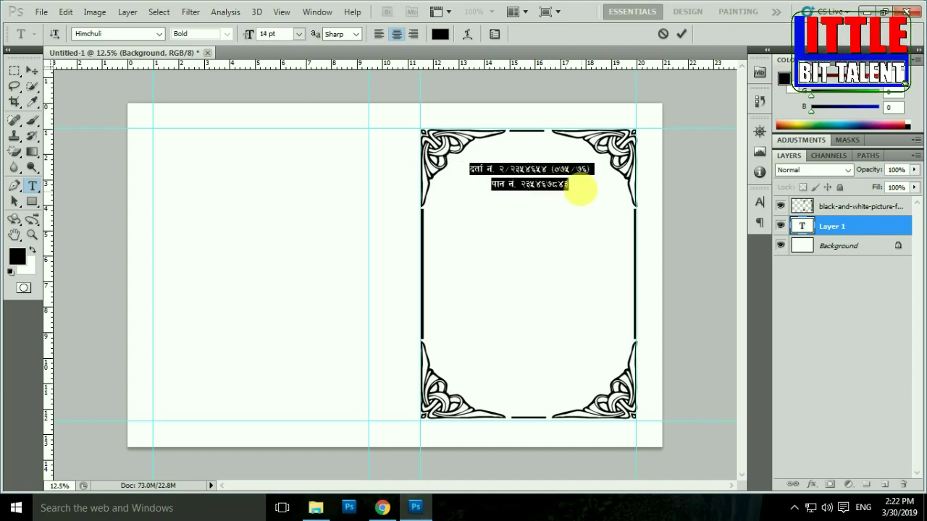
left_click(556, 195)
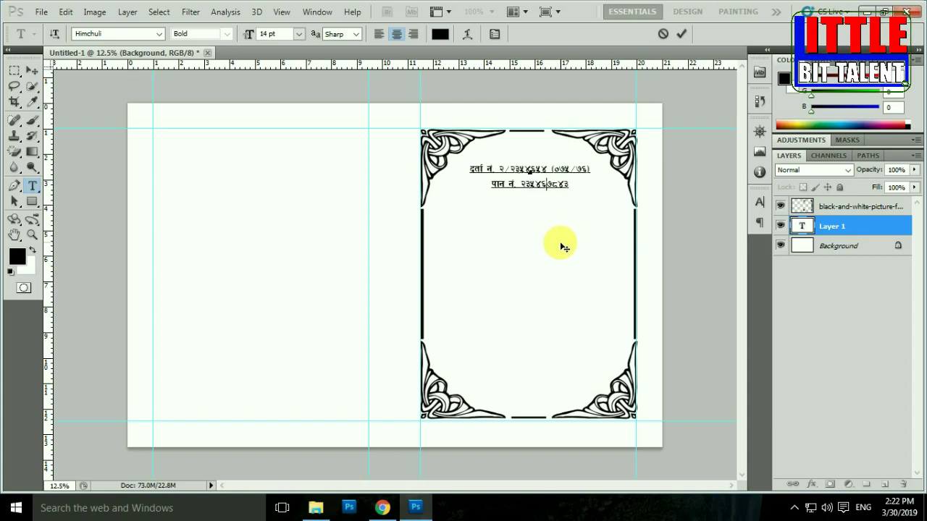
left_click_drag(559, 244, 564, 233)
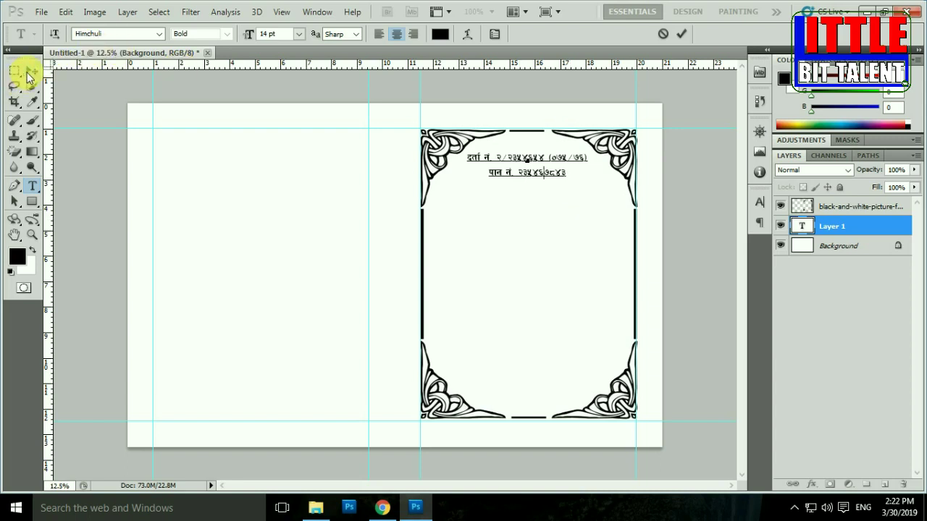
left_click(29, 71)
Start a left-aligned 46 pt text layer on the left page.
left_click(32, 187)
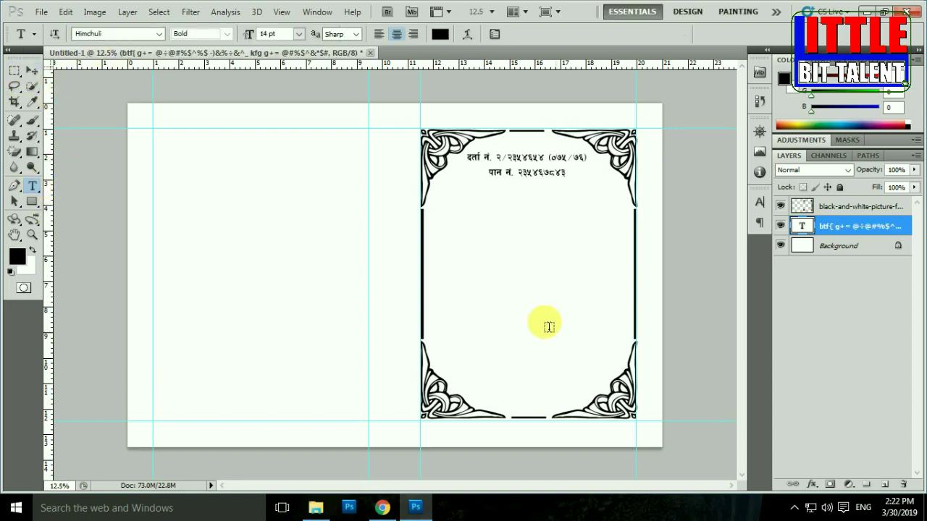
left_click(491, 326)
key("ctrl+shift+period")
key("ctrl+shift+period")
key("ctrl+shift+period")
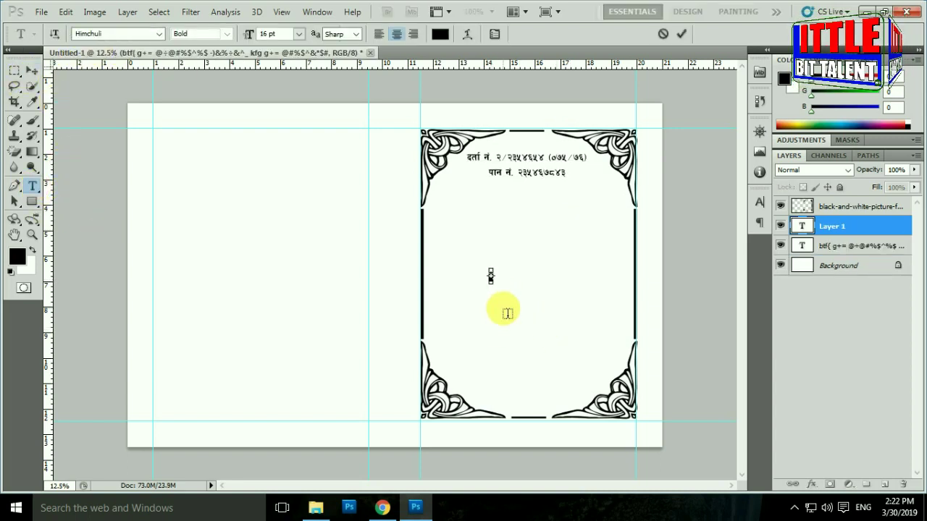
key("ctrl+shift+period")
key("ctrl+shift+period")
key("ctrl+shift+period")
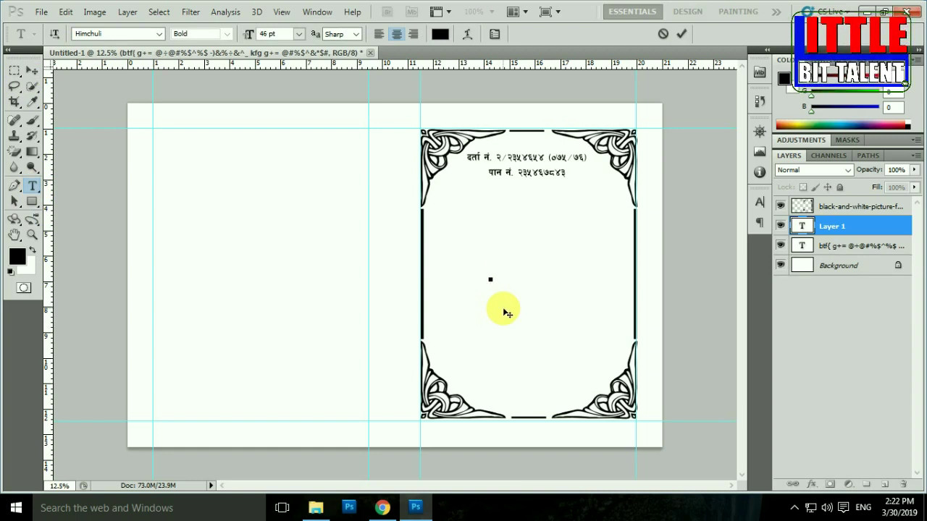
mouse_move(507, 316)
left_mouse_down()
mouse_move(355, 314)
mouse_move(190, 328)
left_mouse_up()
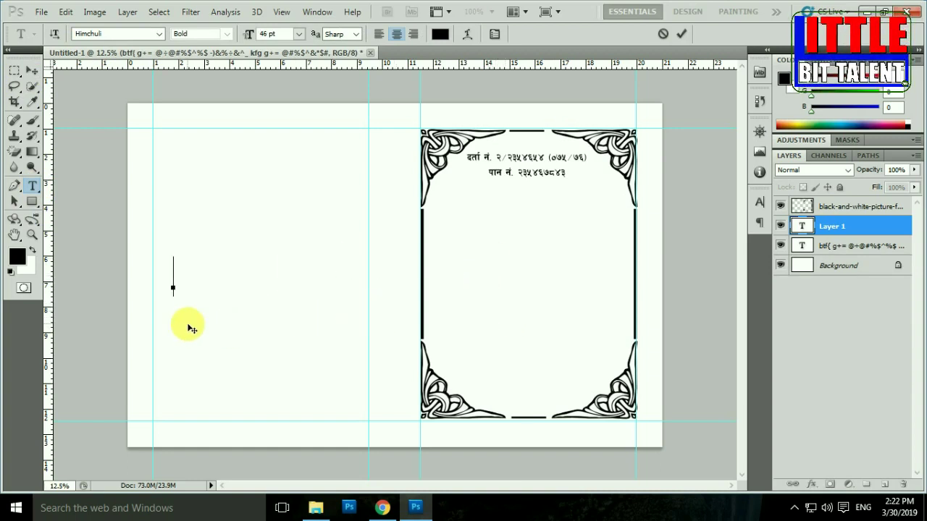
left_click(379, 34)
left_click_drag(259, 367, 275, 367)
Type the heading समाज कल्याण ब, deleting the mistyped trailing characters.
type(";")
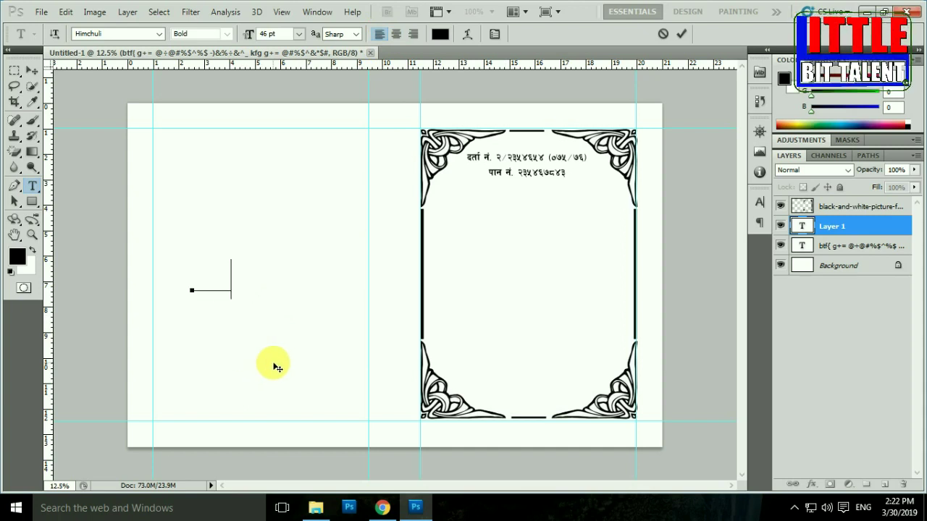
type("df")
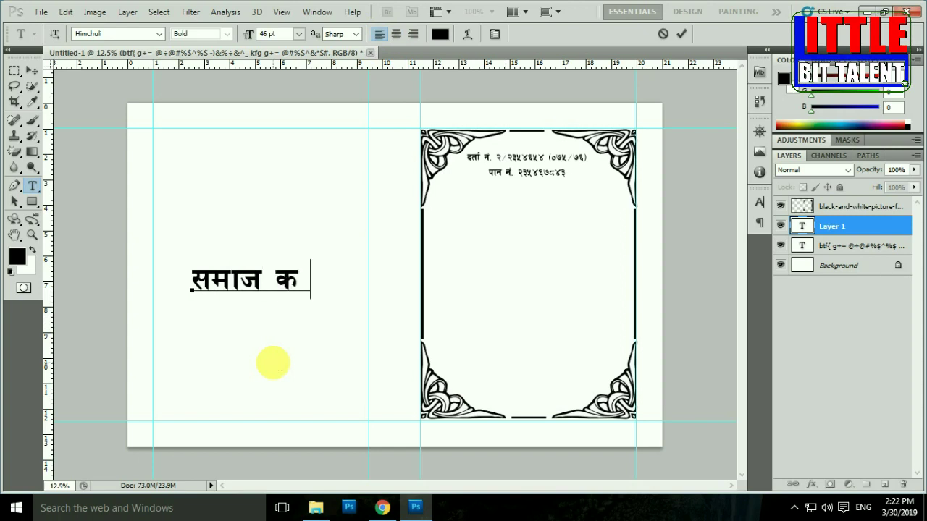
type(".k ")
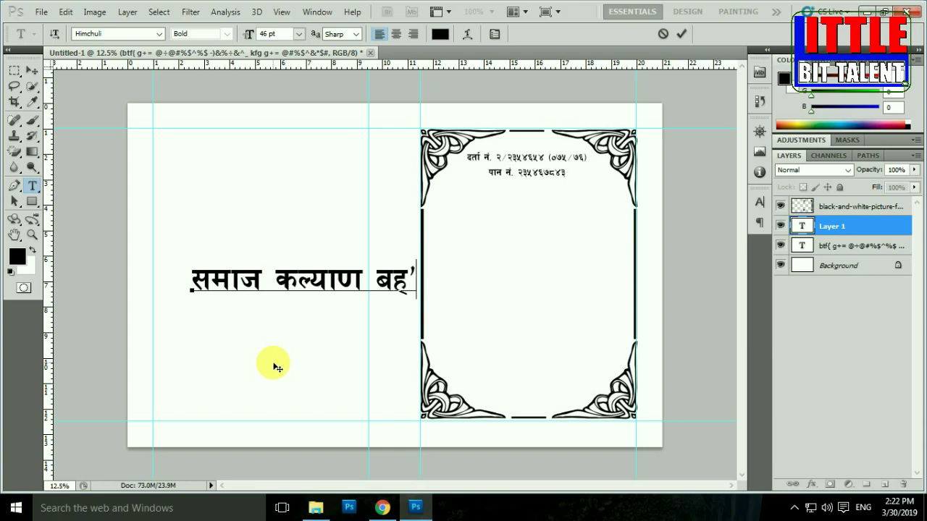
type("p")
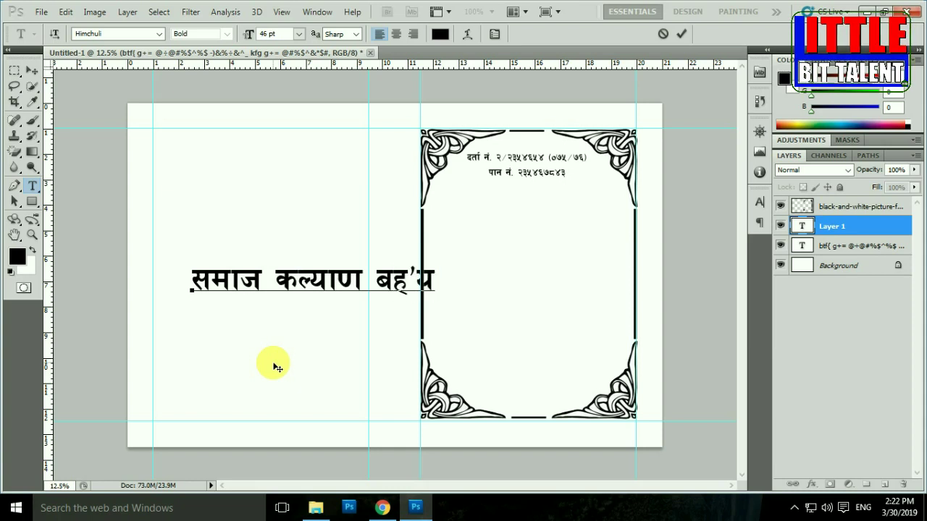
key("BackSpace")
key("BackSpace")
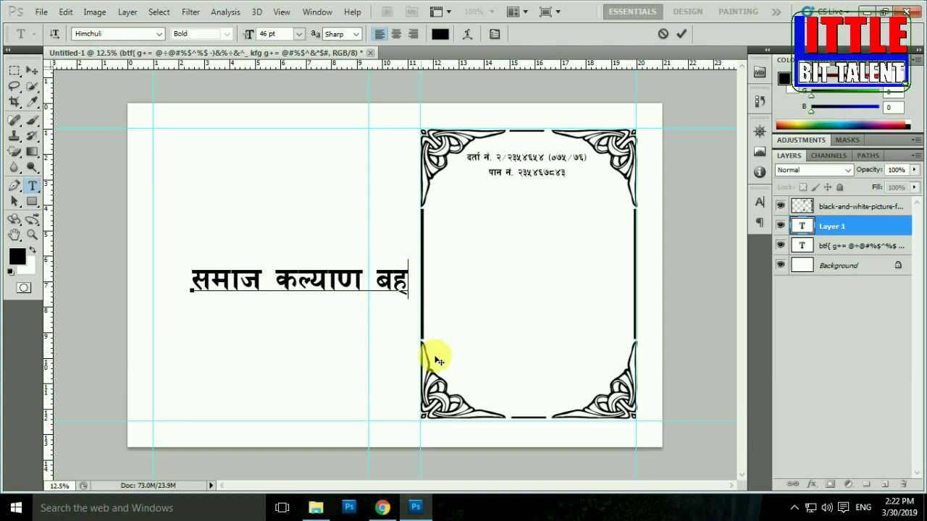
left_click_drag(440, 359, 426, 362)
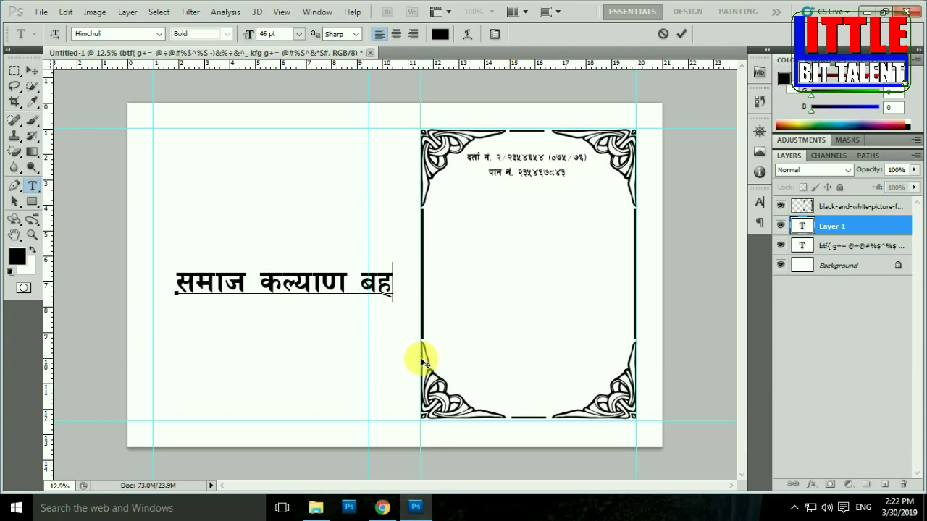
key("BackSpace")
key("BackSpace")
type("s")
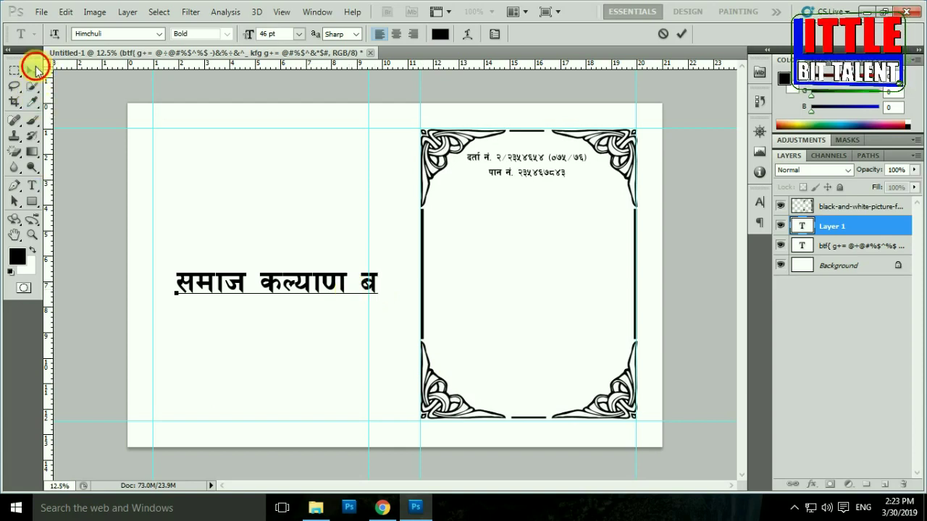
Commit the heading and disable Use Smart Quotes in the Type preferences.
left_click(32, 71)
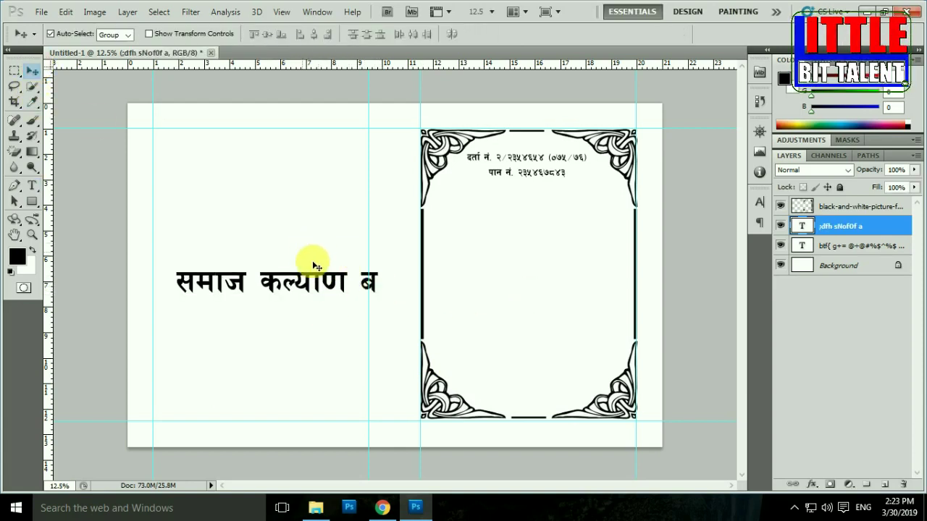
left_click(64, 14)
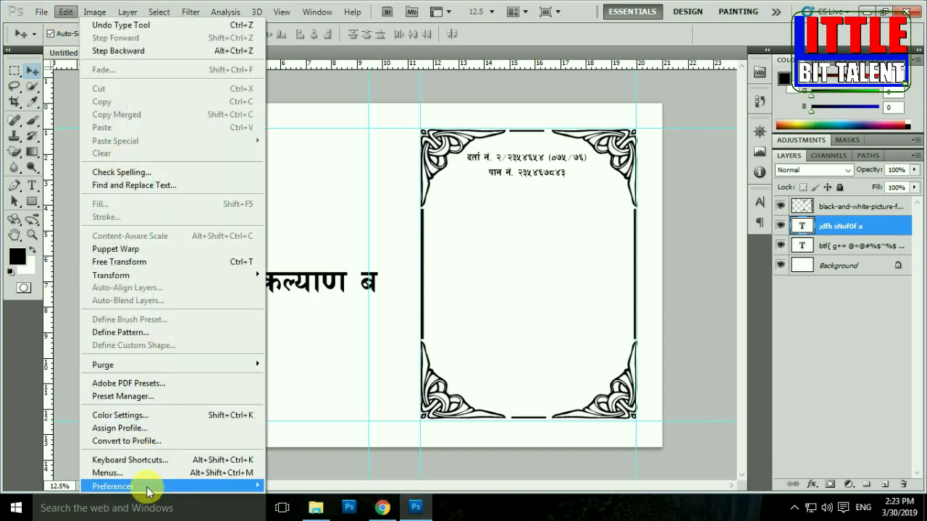
mouse_move(113, 485)
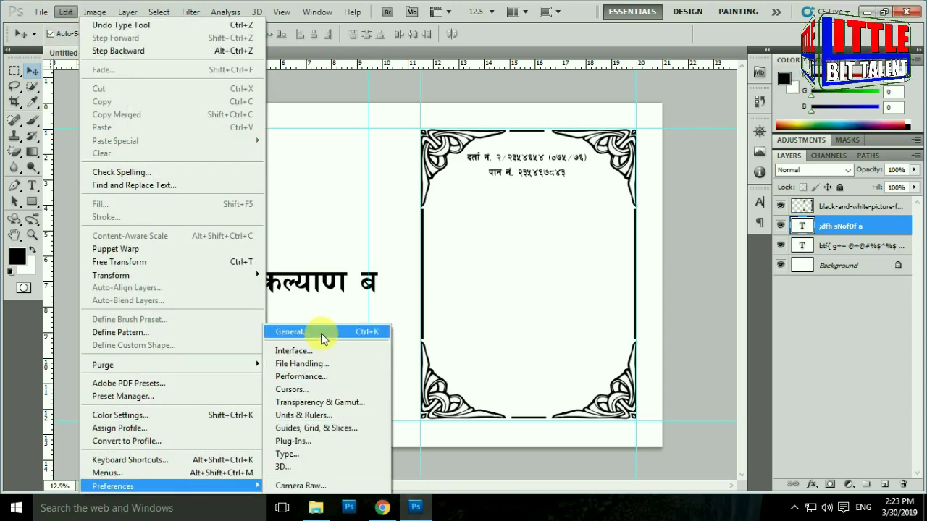
left_click(322, 335)
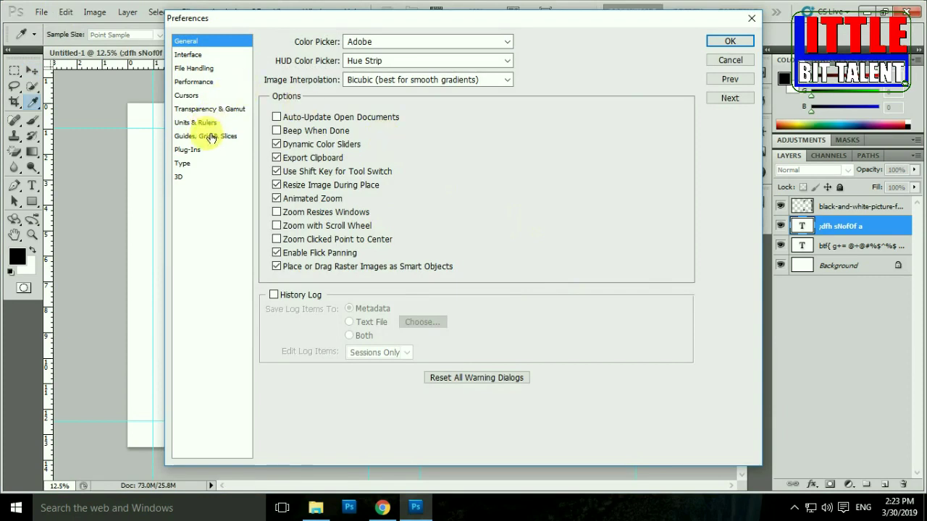
left_click(185, 164)
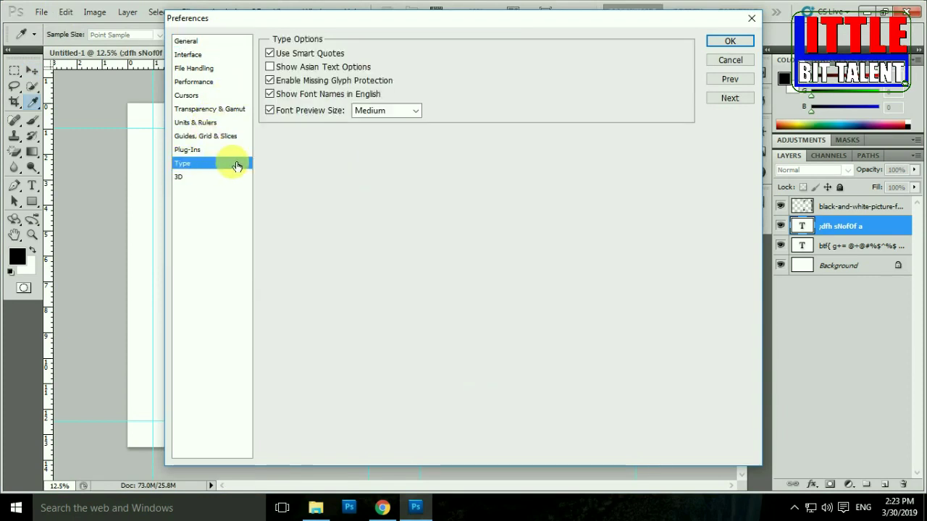
left_click(269, 54)
left_click(269, 67)
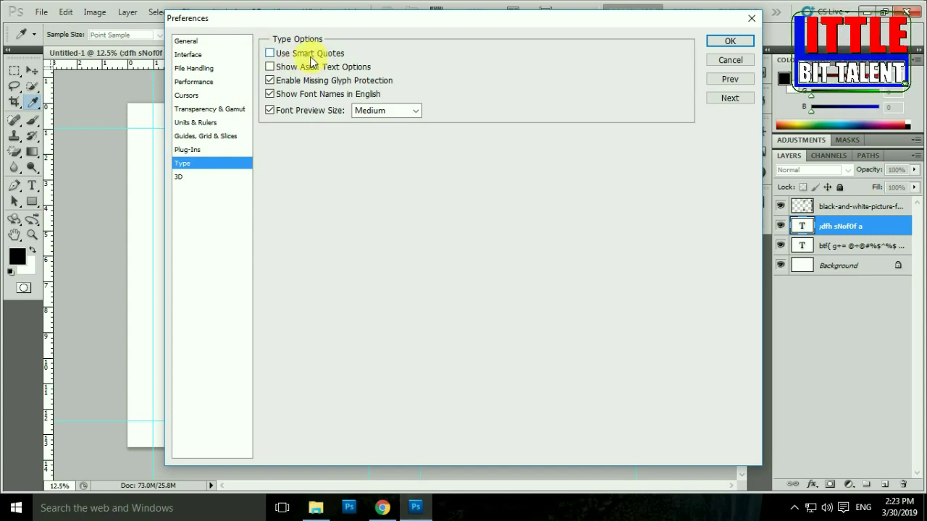
left_click(711, 41)
key("v")
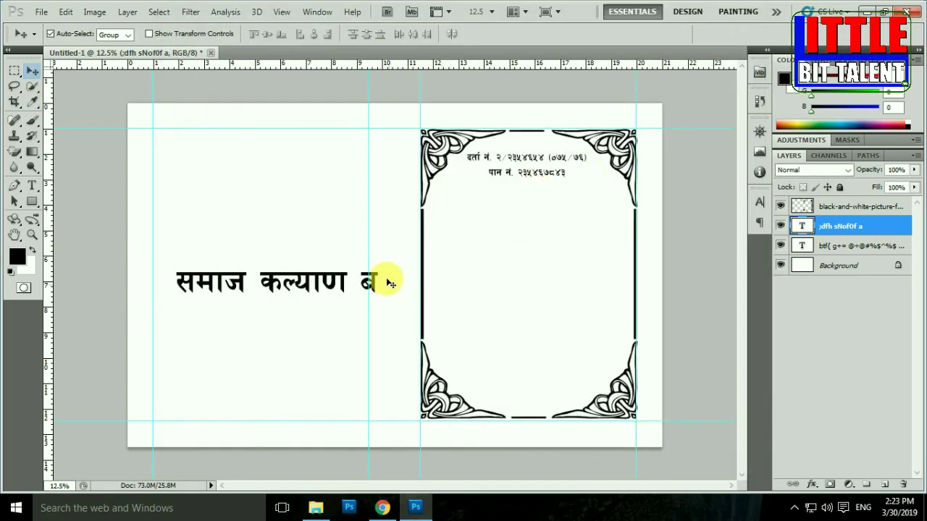
left_click(32, 186)
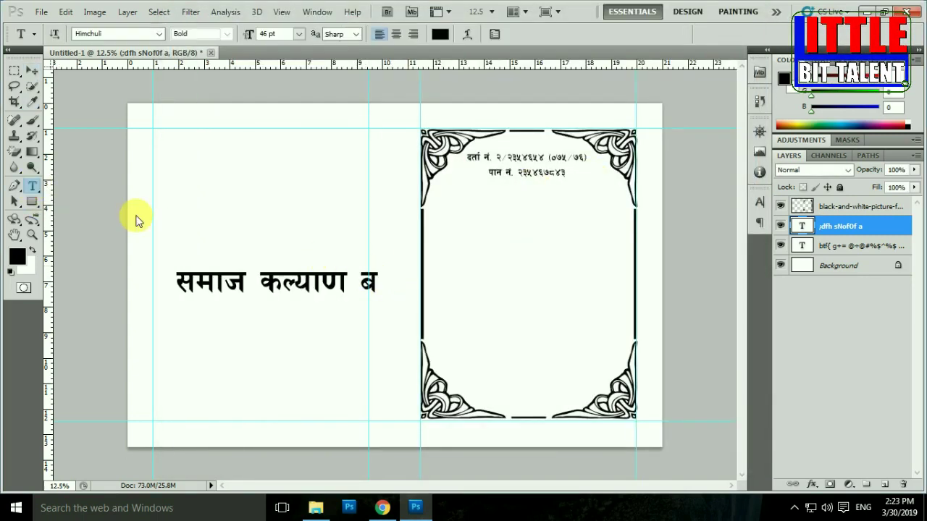
Continue the heading with बहुउद्देश्यीय सहकारी संस्था.
left_click(373, 285)
type("x")
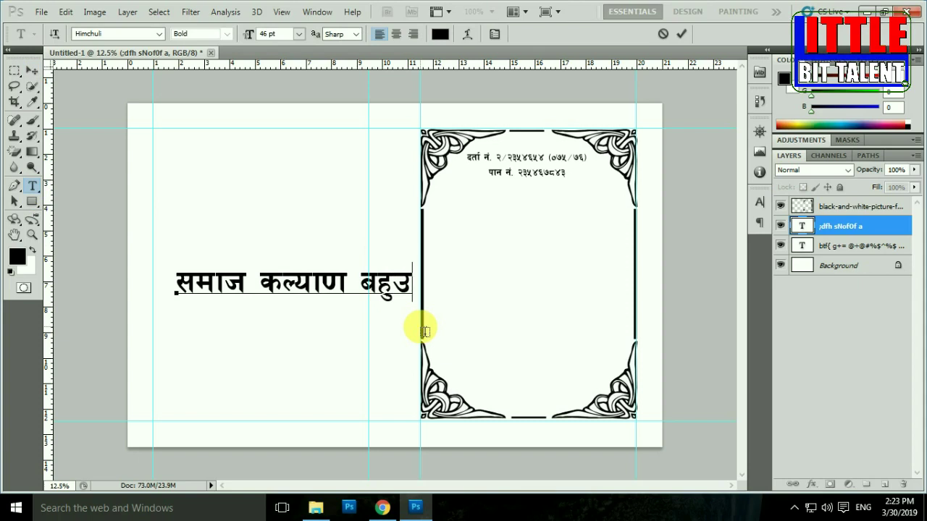
type("4")
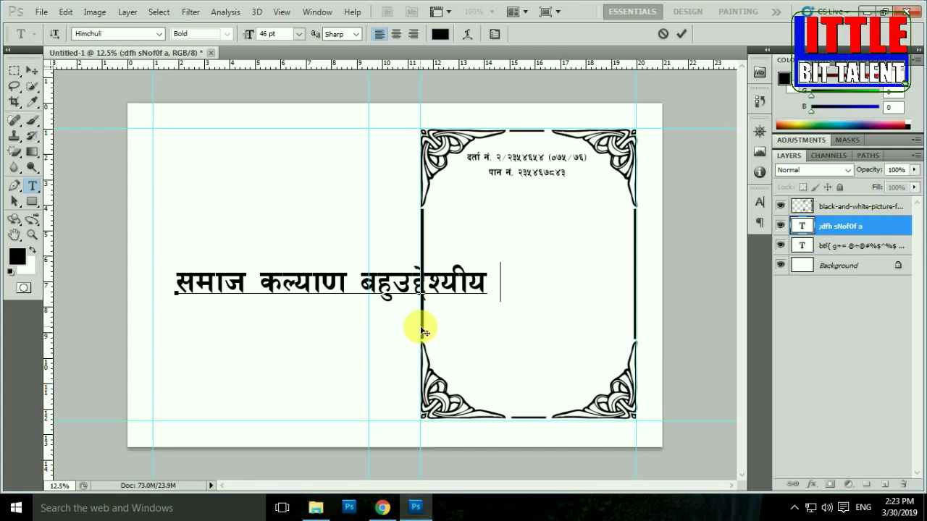
type(";xsf")
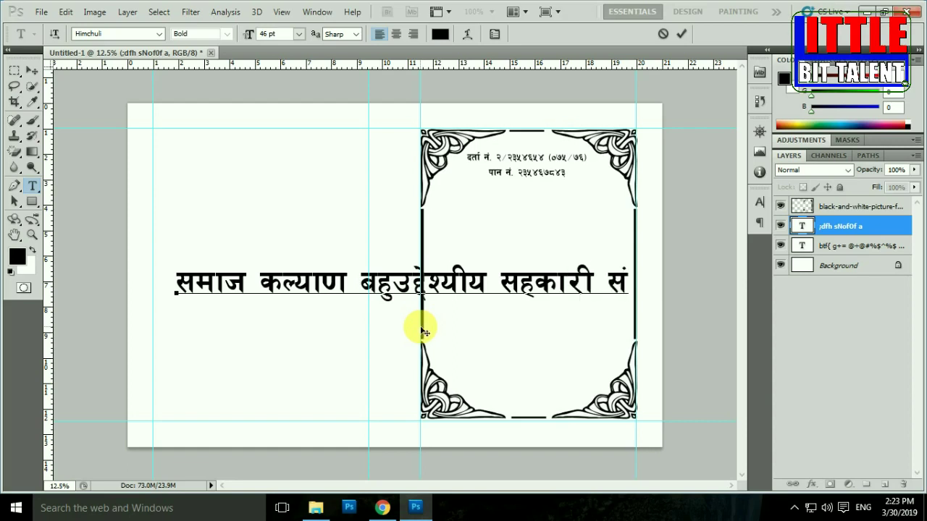
type(":y")
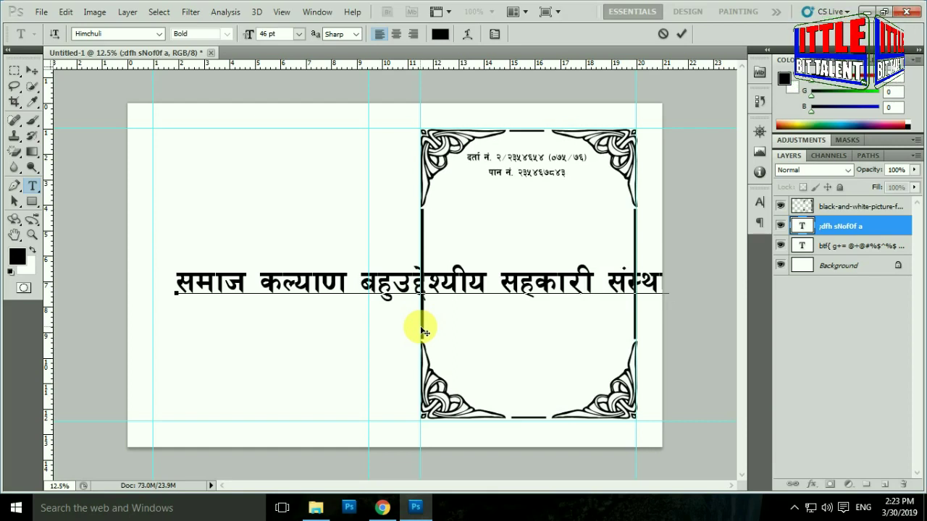
type("f")
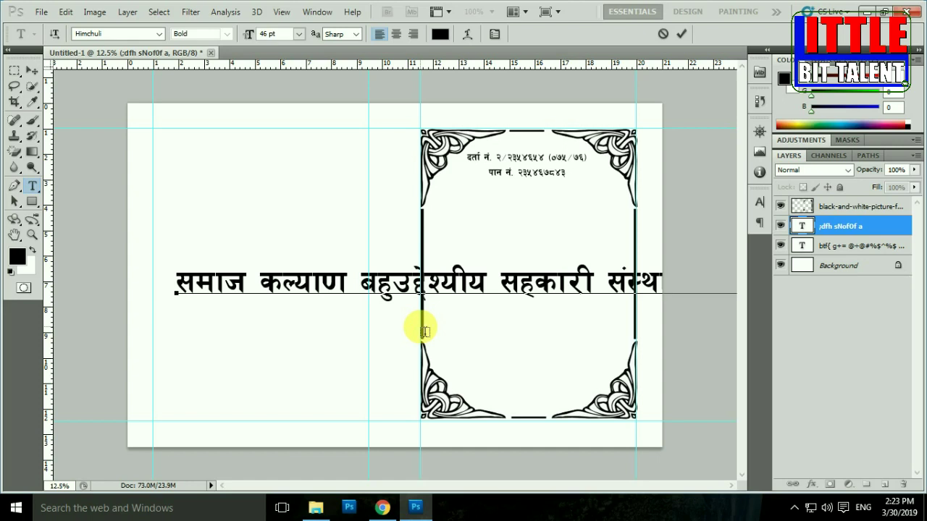
Reduce the whole heading to 34 pt and move it up and to the right.
key("ctrl+a")
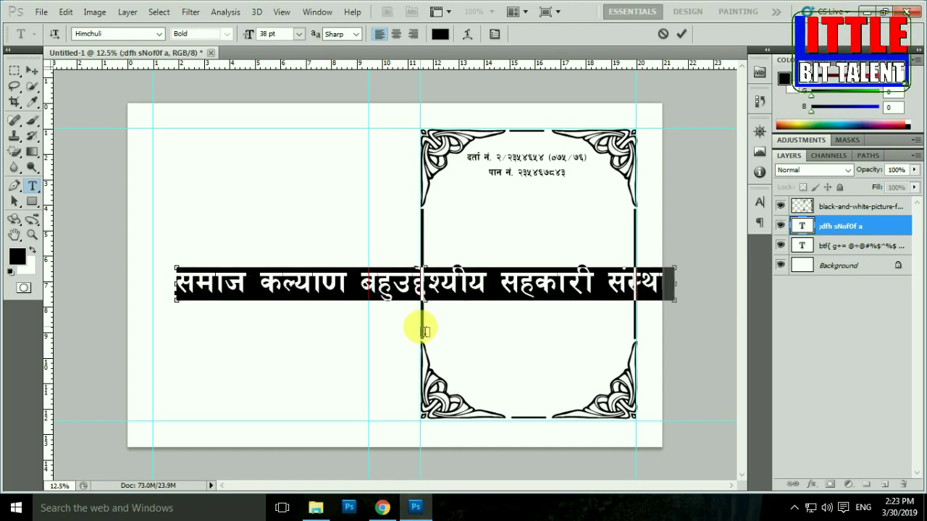
key("ctrl+shift+comma")
key("ctrl+shift+comma")
left_click(486, 283)
left_click_drag(516, 341, 518, 340)
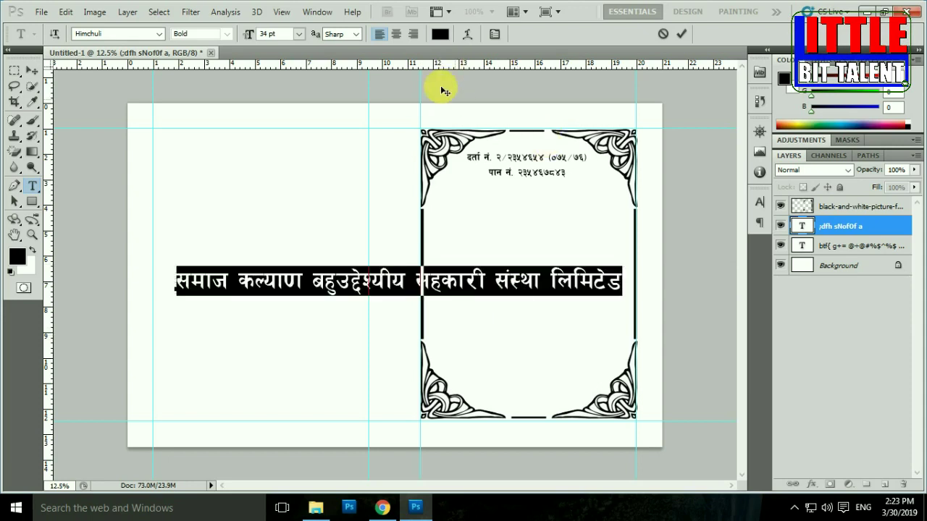
left_click_drag(505, 348, 554, 333)
key("ctrl+a")
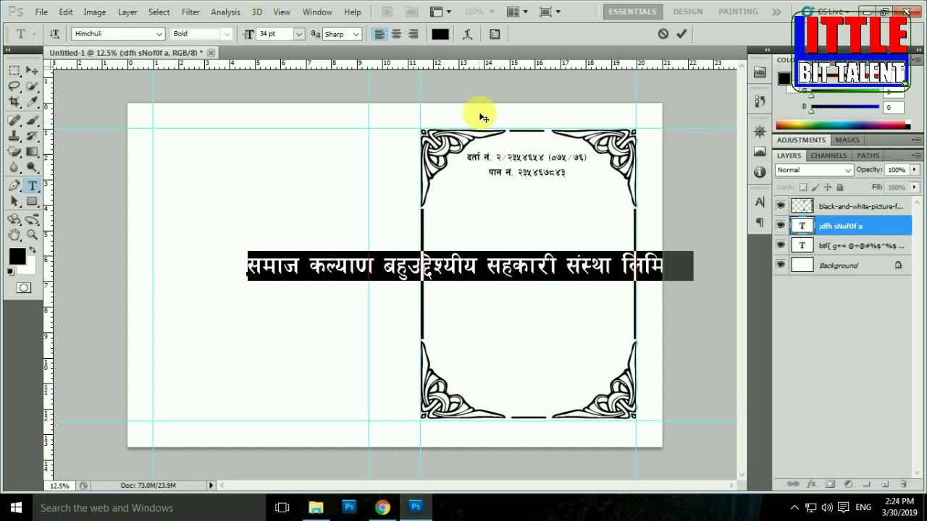
left_click(468, 36)
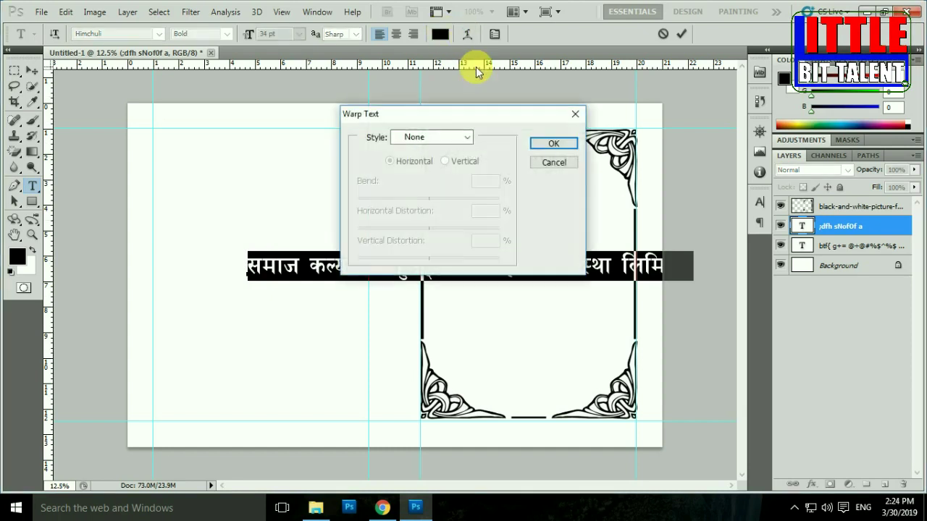
Warp the heading with the Arc style at +100% bend.
left_click(453, 141)
left_click(432, 179)
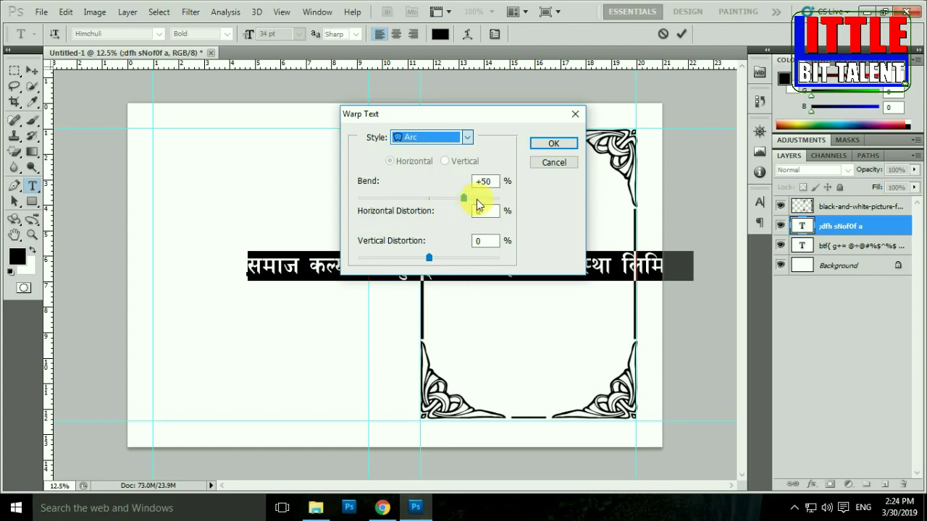
left_click_drag(480, 197, 507, 202)
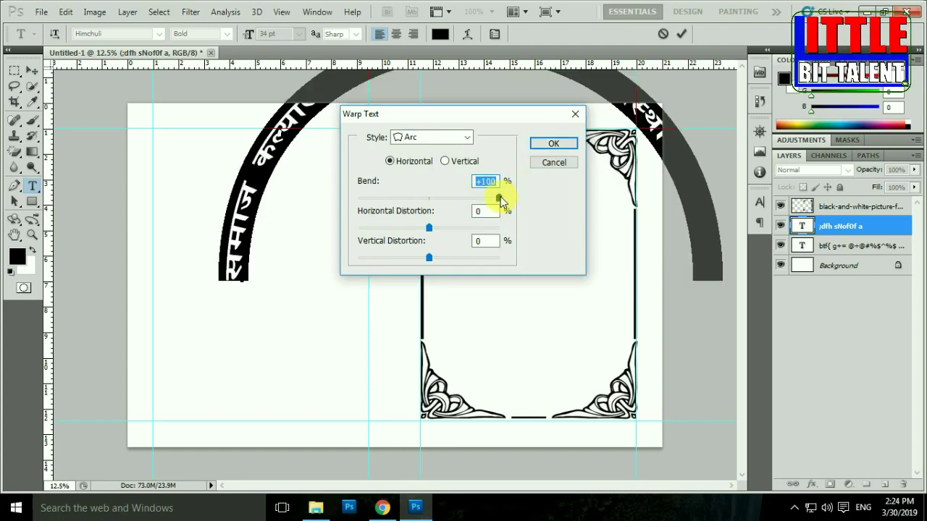
left_click(550, 145)
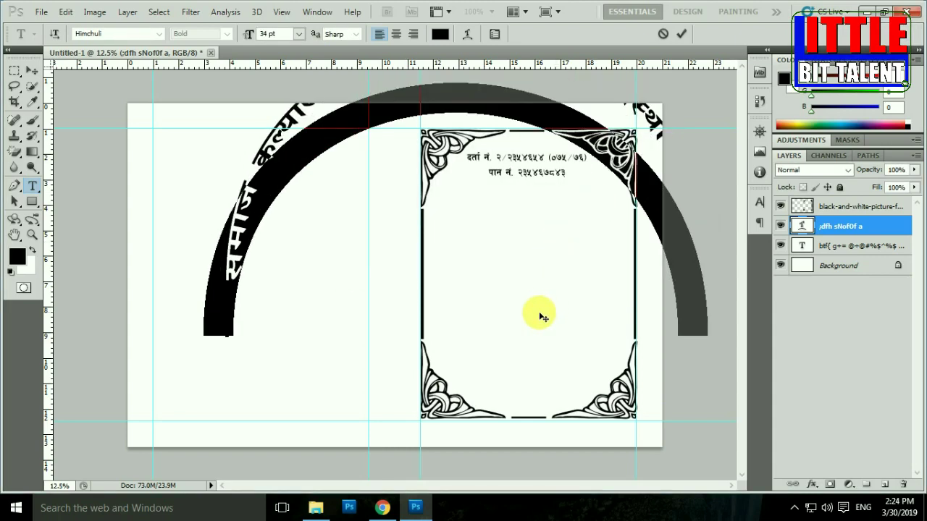
Shrink the arched heading to 12 pt and check its fit in the frame.
key("ctrl+shift+comma")
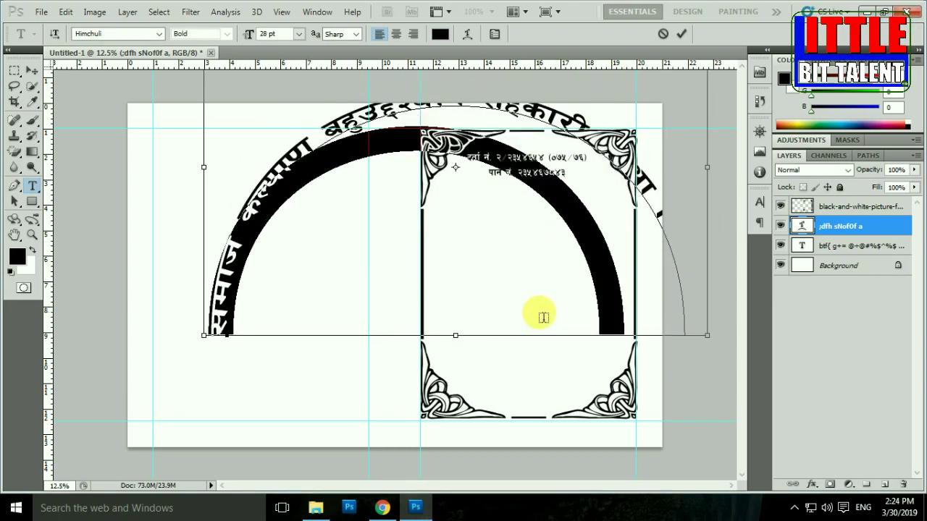
key("ctrl+shift+comma")
key("ctrl+shift+comma")
key("ctrl+shift+comma")
key("ctrl+shift+comma")
key("ctrl+shift+comma")
key("ctrl+shift+comma")
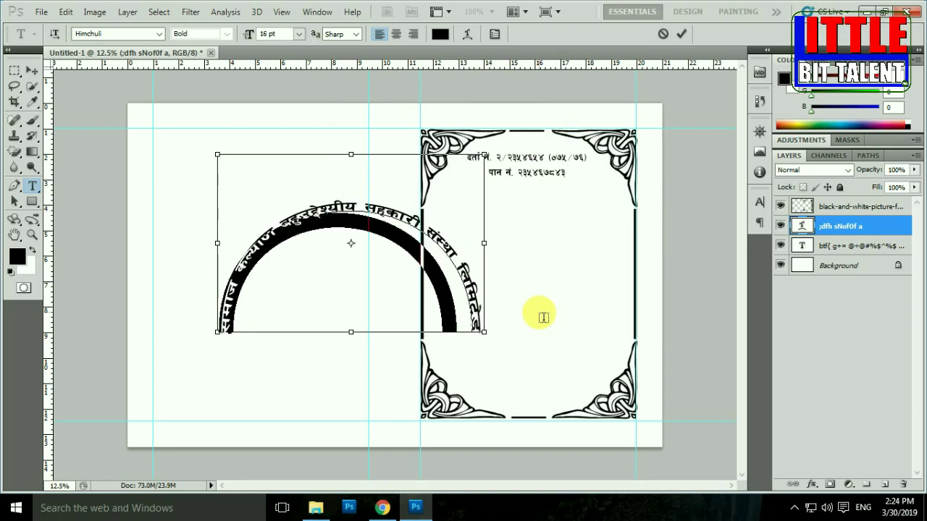
key("ctrl+shift+comma")
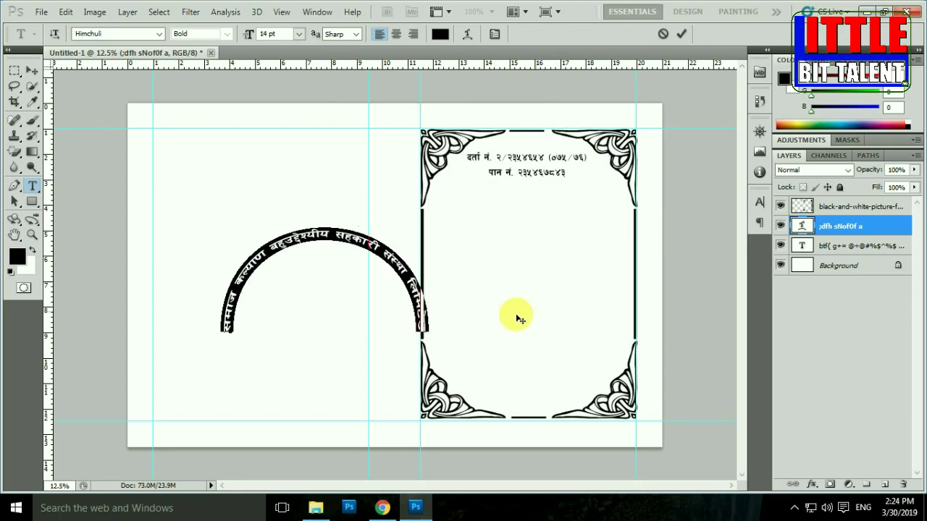
left_click(372, 249)
left_click(483, 316)
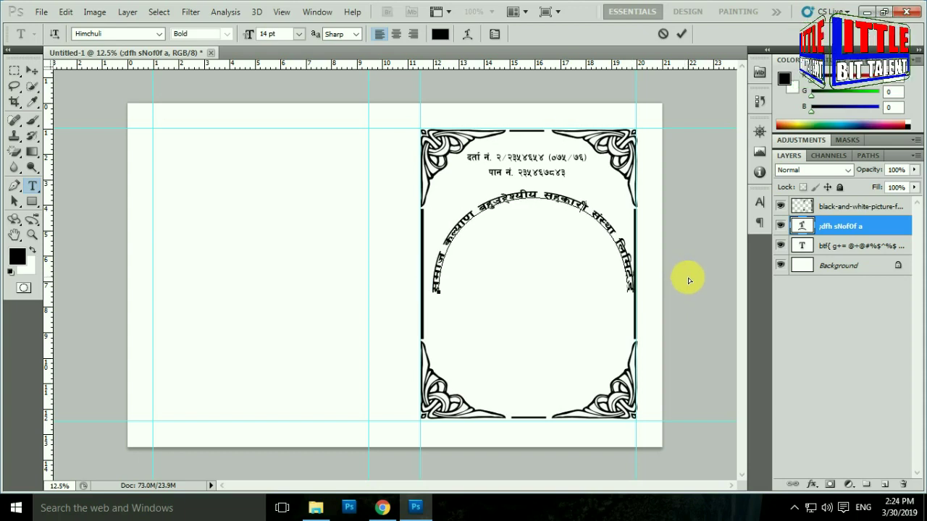
key("ctrl+a")
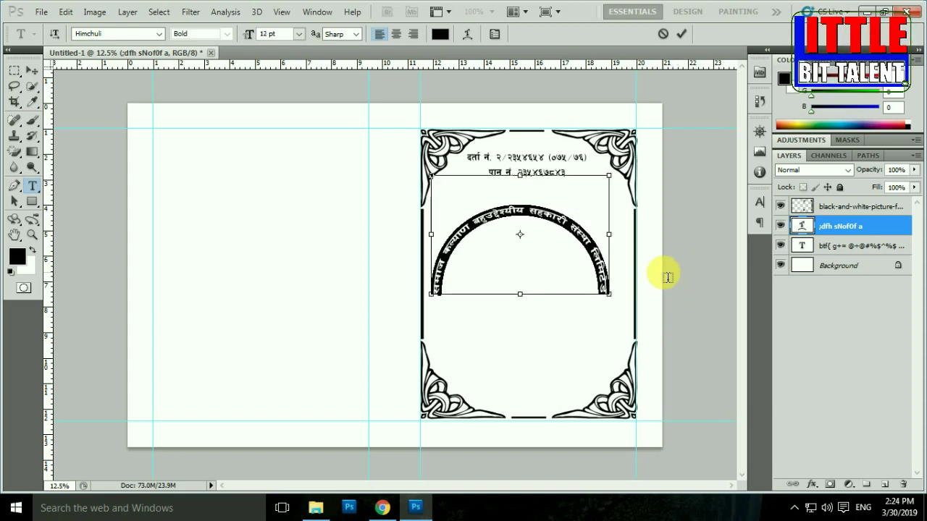
Reduce the arched text to 10 pt and move it up and right in the frame.
key("ctrl+shift+comma")
left_click(558, 252)
left_click_drag(584, 312, 603, 300)
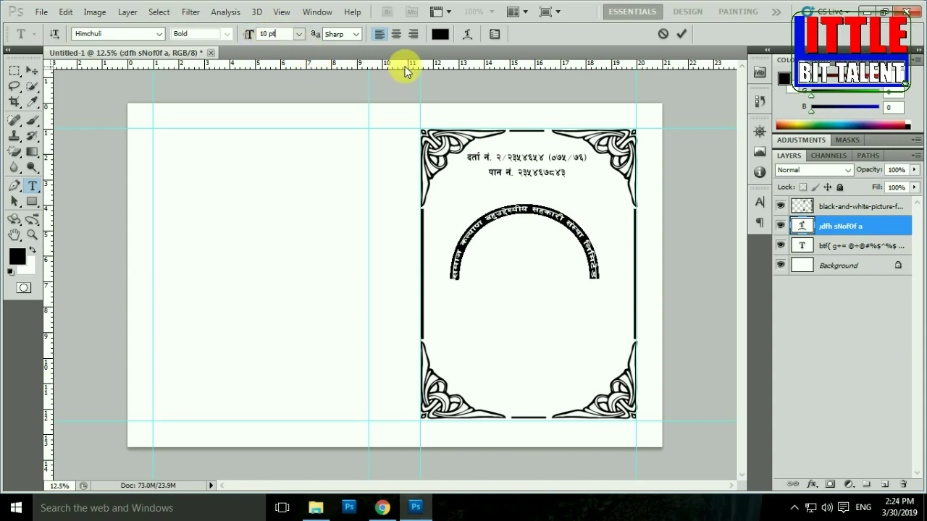
Soften the arc bend to about +72% and enlarge the text to 14 pt.
left_click(467, 35)
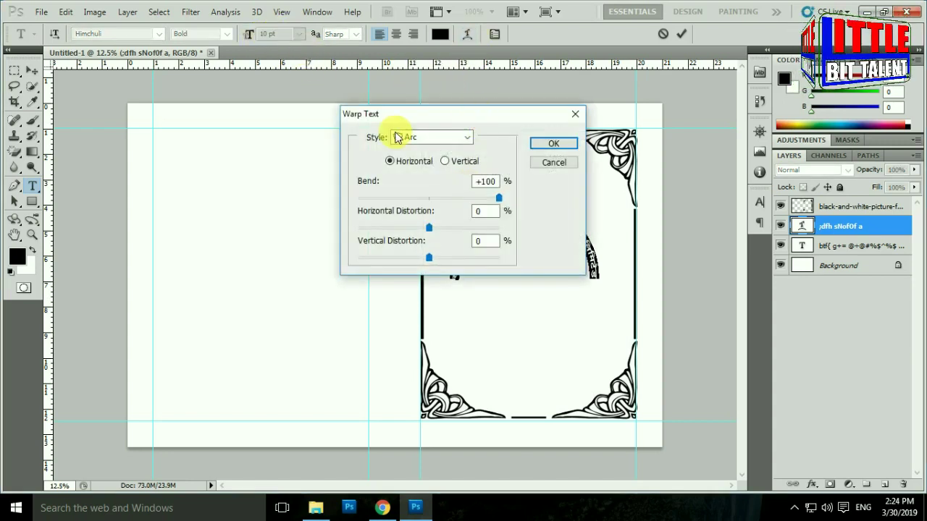
left_click_drag(308, 240, 289, 247)
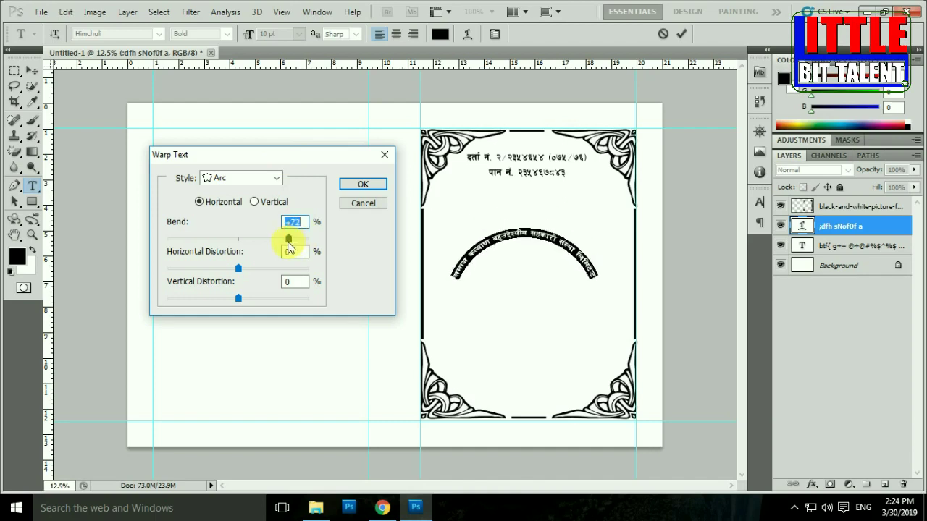
left_click(363, 186)
key("ctrl+shift+period")
key("ctrl+shift+period")
left_click(546, 282)
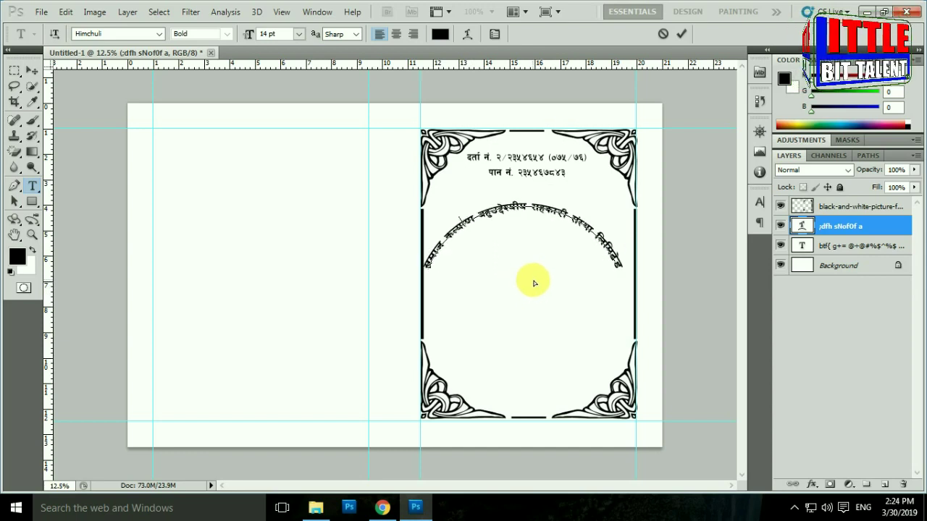
key("ctrl+a")
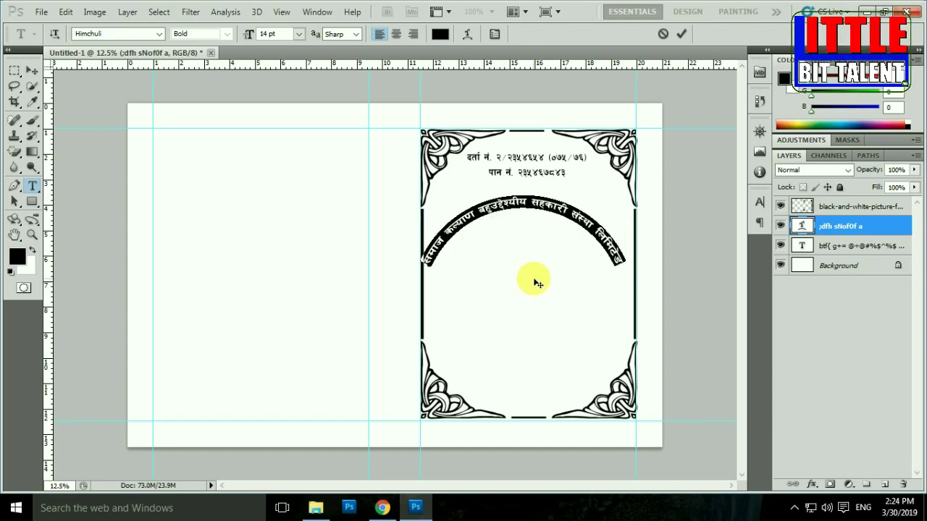
Adjust the arched text's letter spacing and bring up the Character panel.
key("alt+Right")
key("alt+Left")
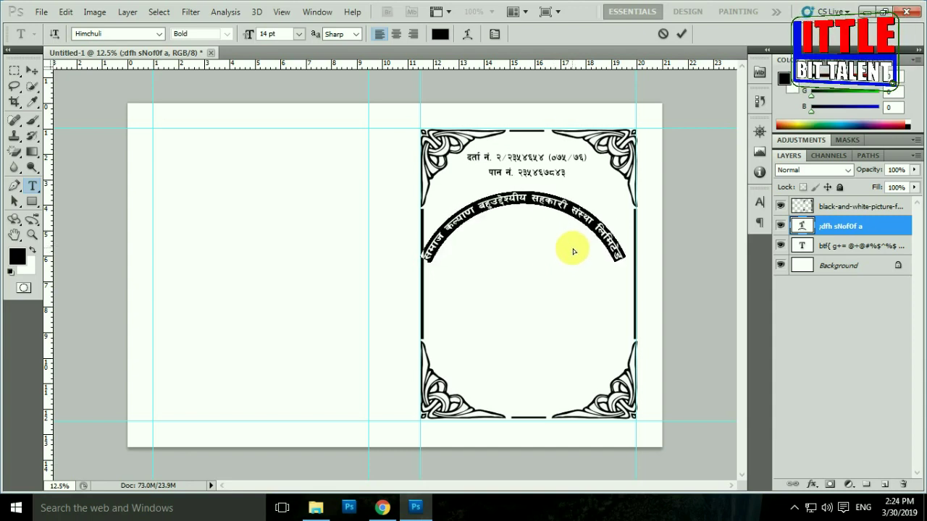
key("alt+Right")
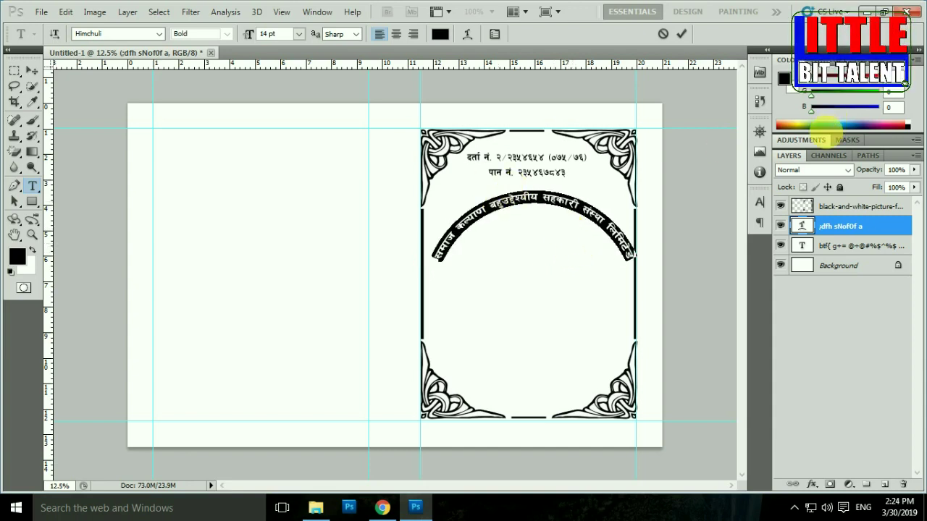
left_click(761, 202)
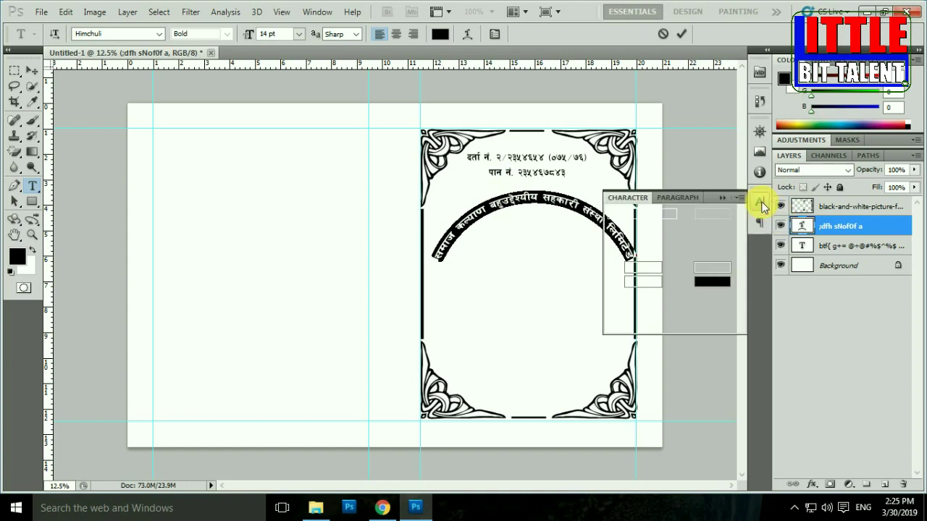
left_click(761, 201)
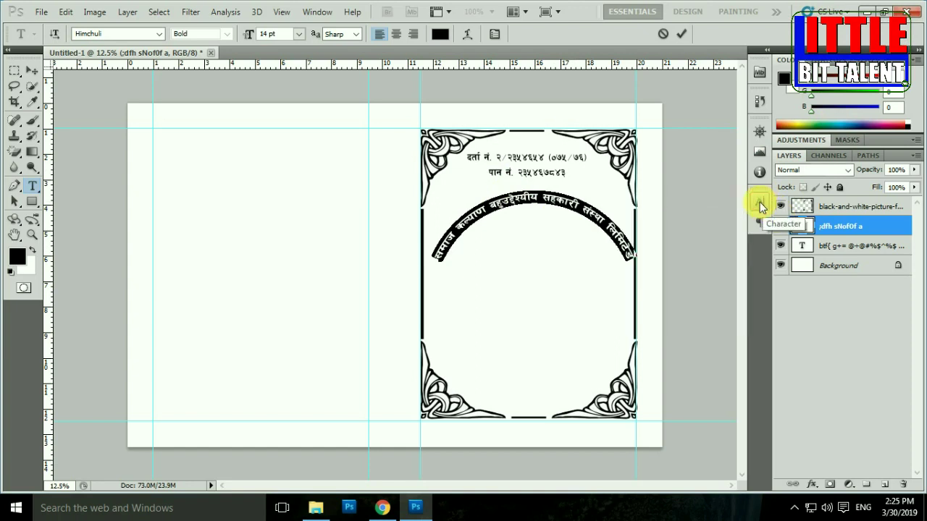
left_click(761, 201)
left_click(761, 201)
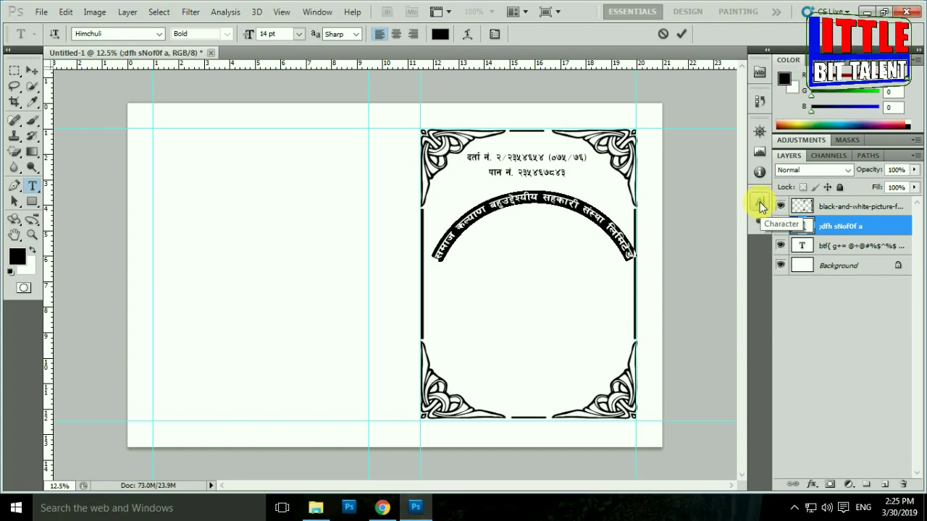
left_click(322, 12)
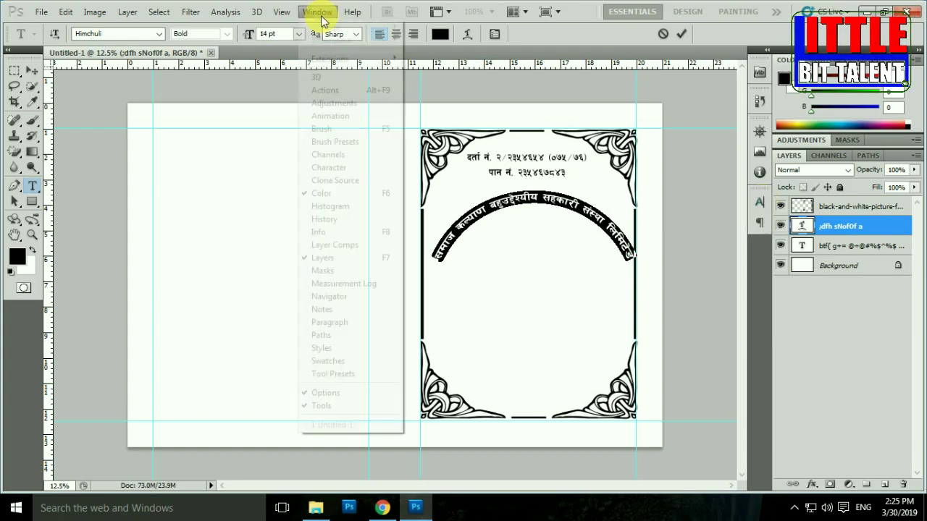
left_click(334, 172)
left_click(759, 204)
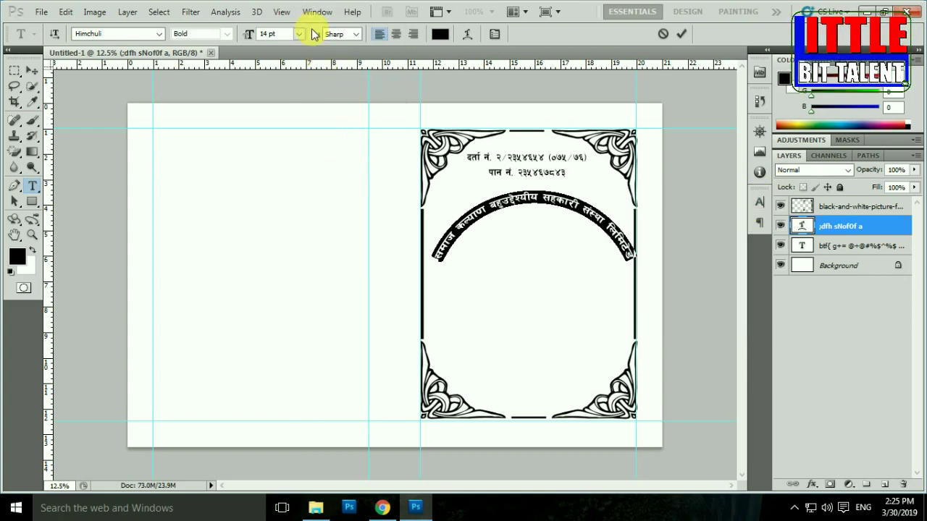
left_click(760, 204)
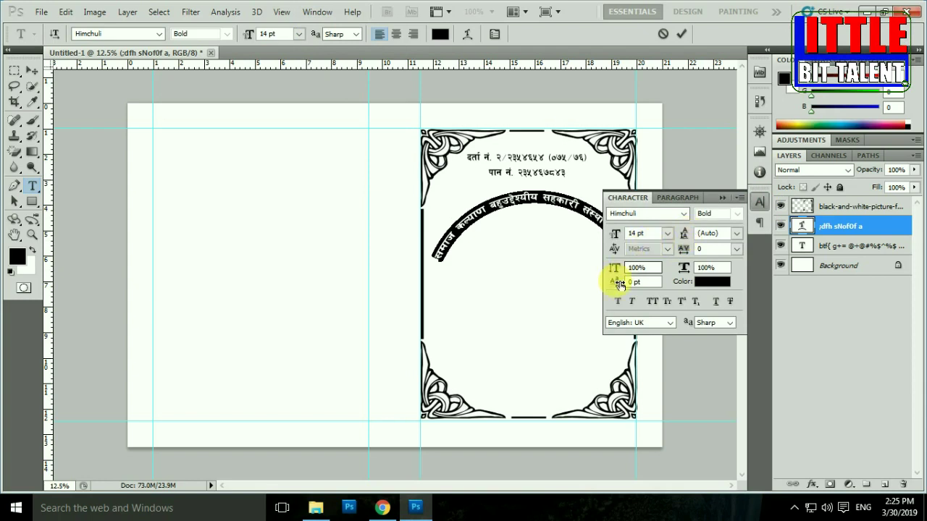
Stretch the arched letters taller and set the title to 12 pt.
left_click_drag(622, 275, 726, 204)
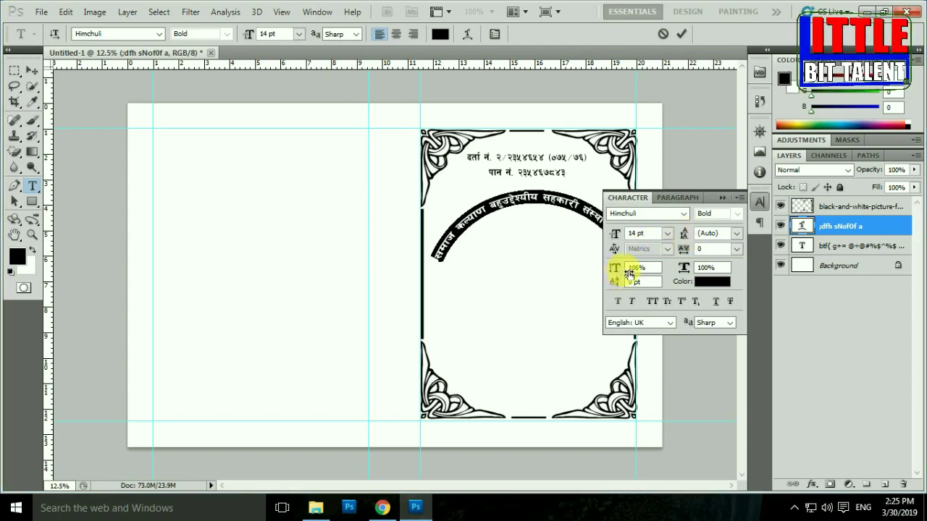
left_click(722, 198)
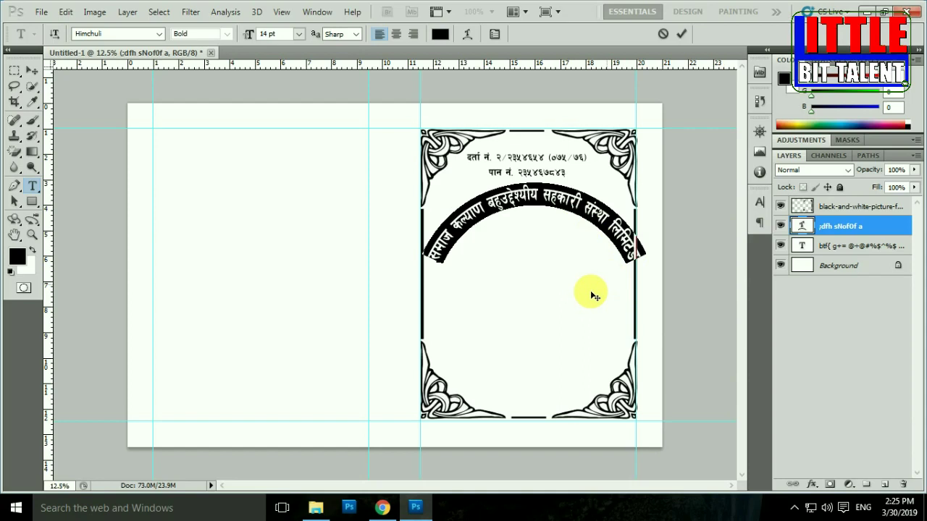
key("ctrl+shift+comma")
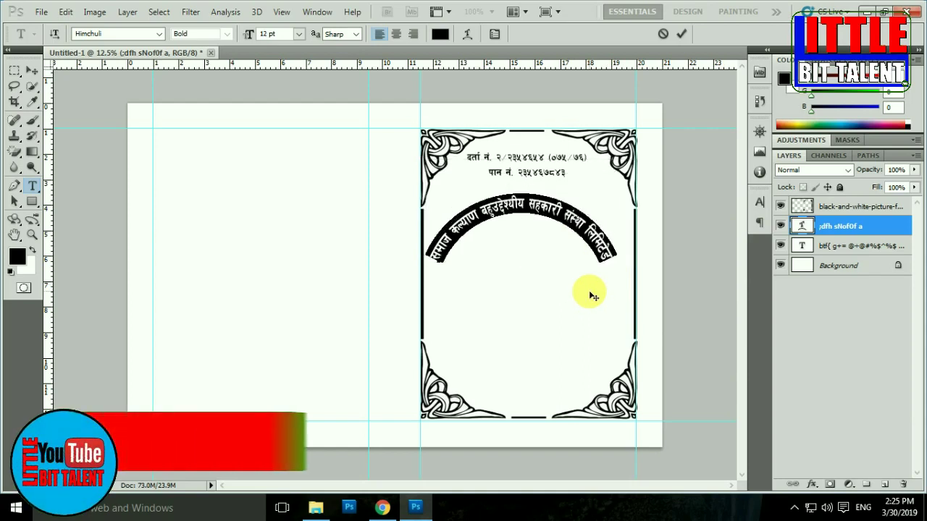
left_click(759, 203)
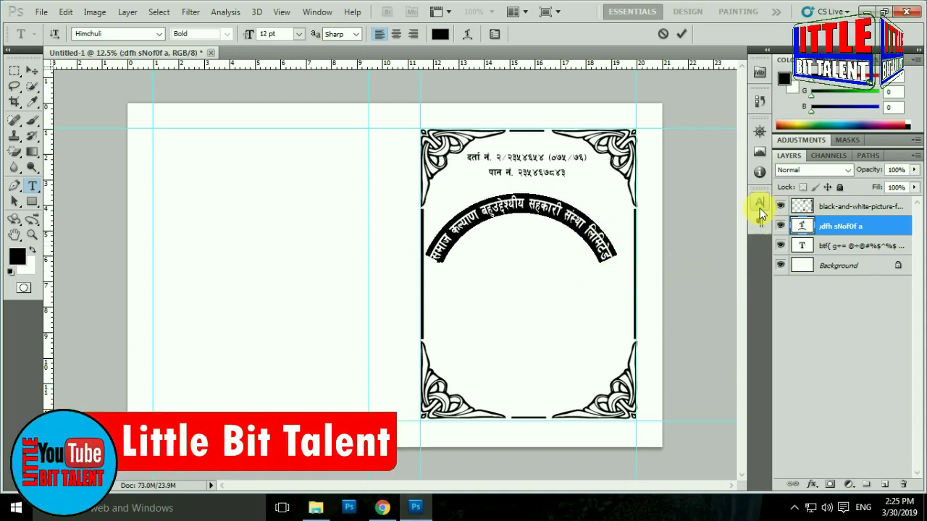
left_click(624, 279)
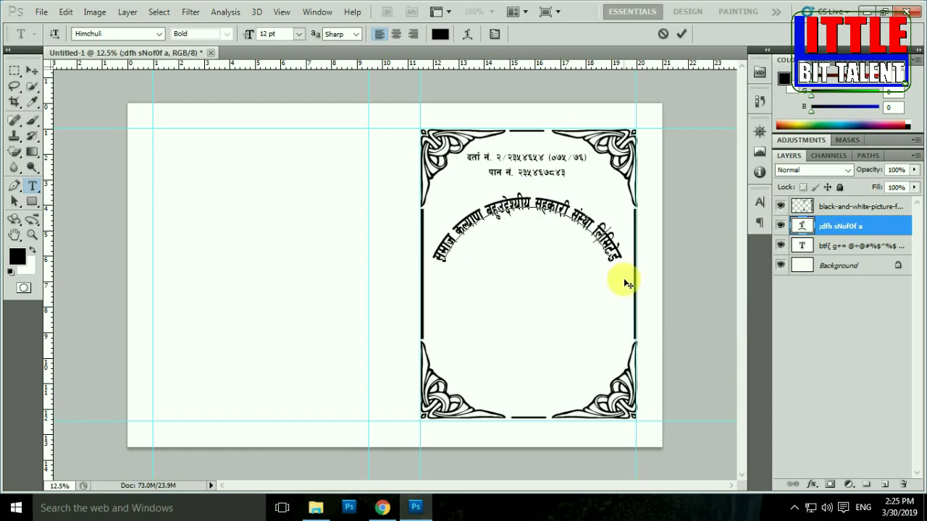
left_click(31, 72)
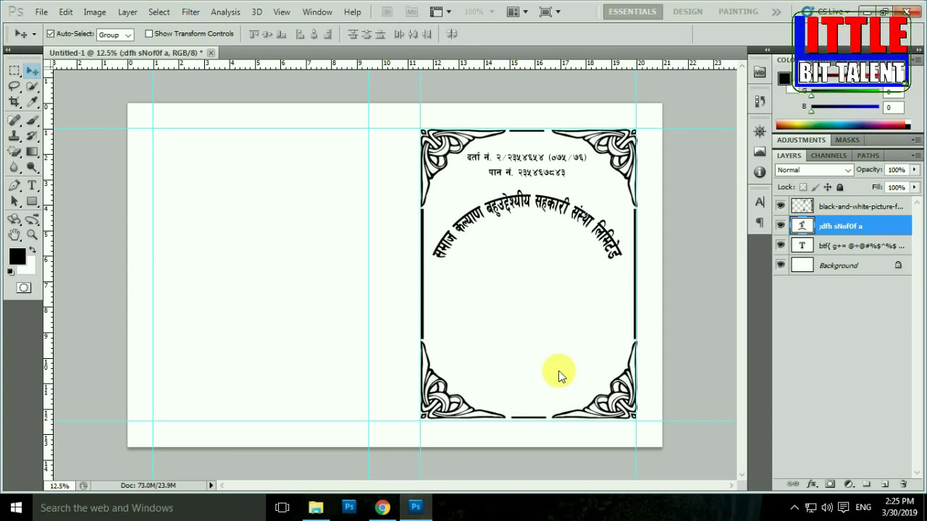
left_click(582, 269)
left_click(577, 263, "alt")
left_click(577, 263)
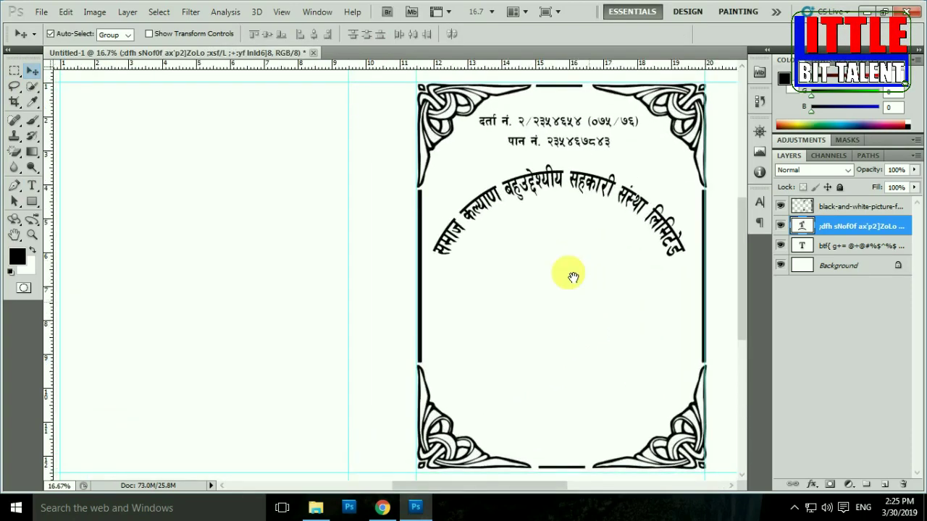
left_click(571, 276)
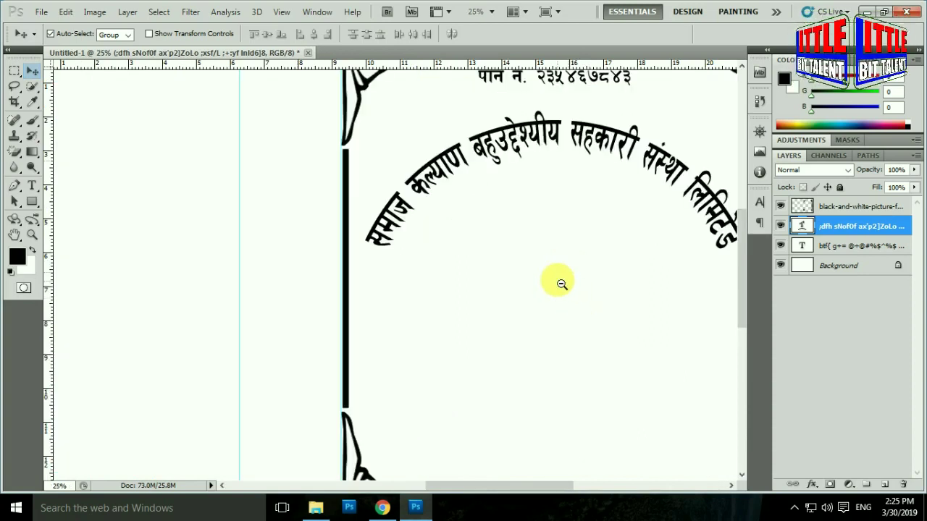
left_click(559, 283, "alt")
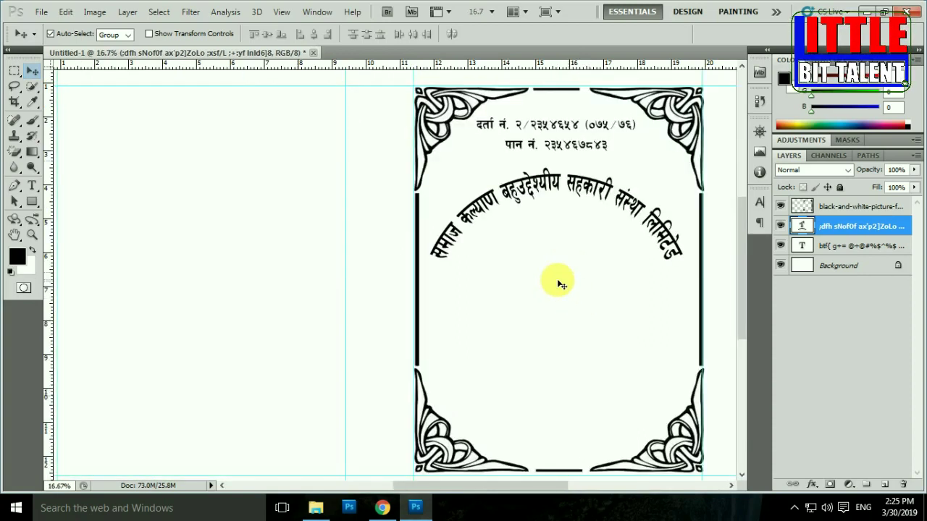
scroll(555, 280, "up", 1)
scroll(515, 341, "down", 1)
left_click(315, 508)
left_click_drag(430, 269, 283, 124)
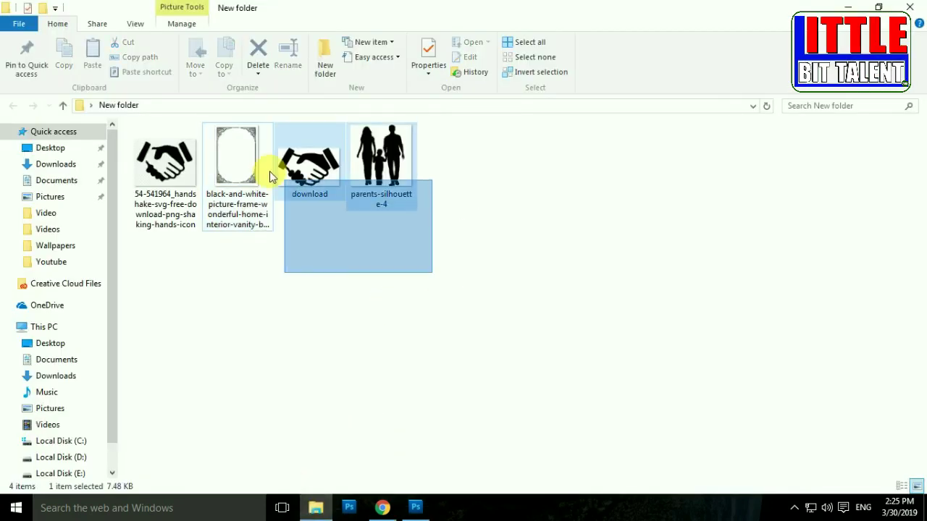
left_click(417, 507)
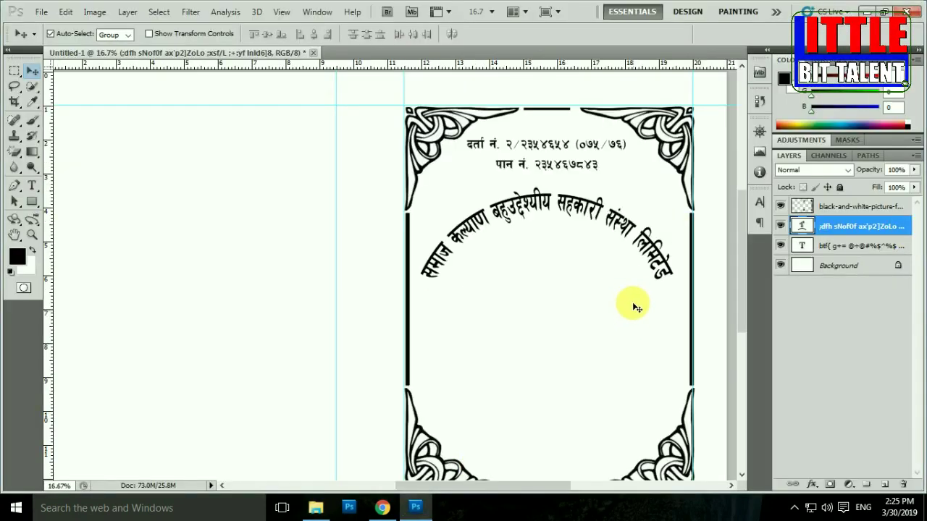
left_click(629, 301, "ctrl")
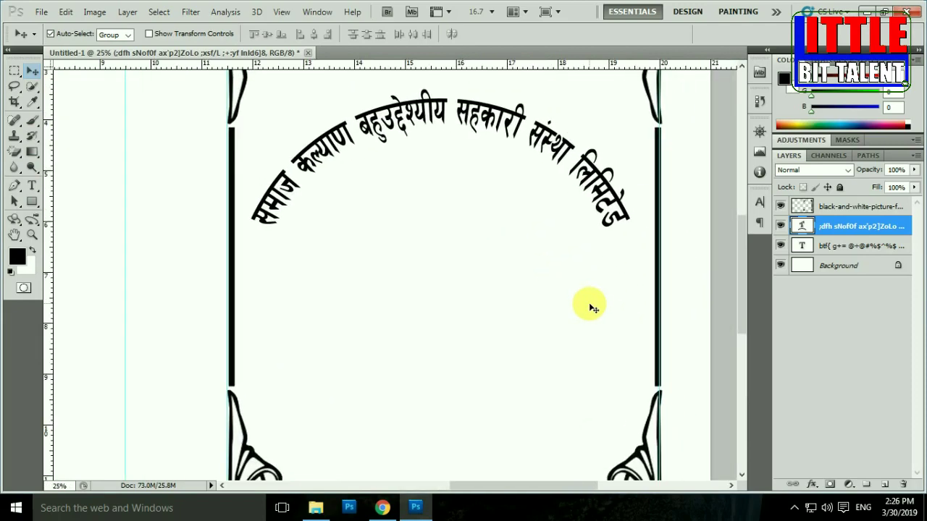
left_click(558, 286)
left_click(548, 283, "alt")
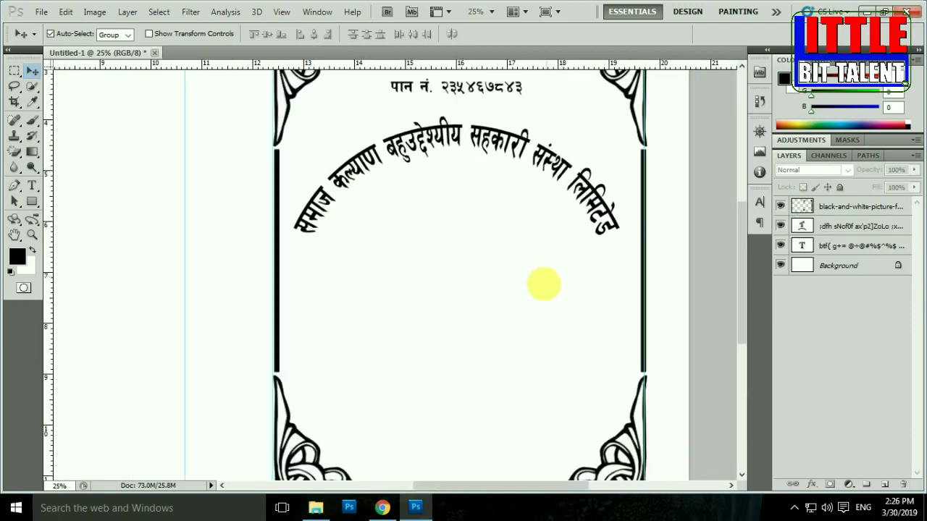
left_click(543, 282, "ctrl")
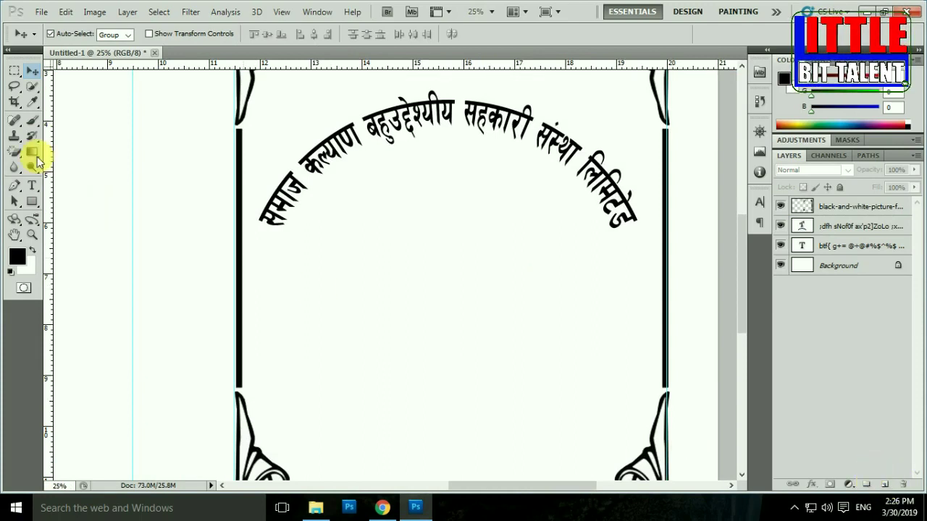
left_click(14, 69)
Draw a circular elliptical selection under the arched title and add an empty Layer 1.
left_click(73, 78)
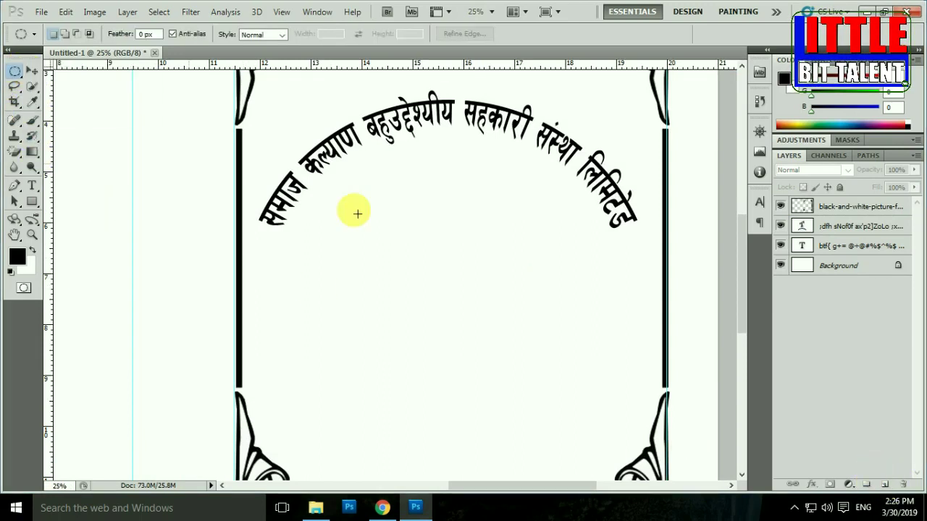
left_click(14, 72)
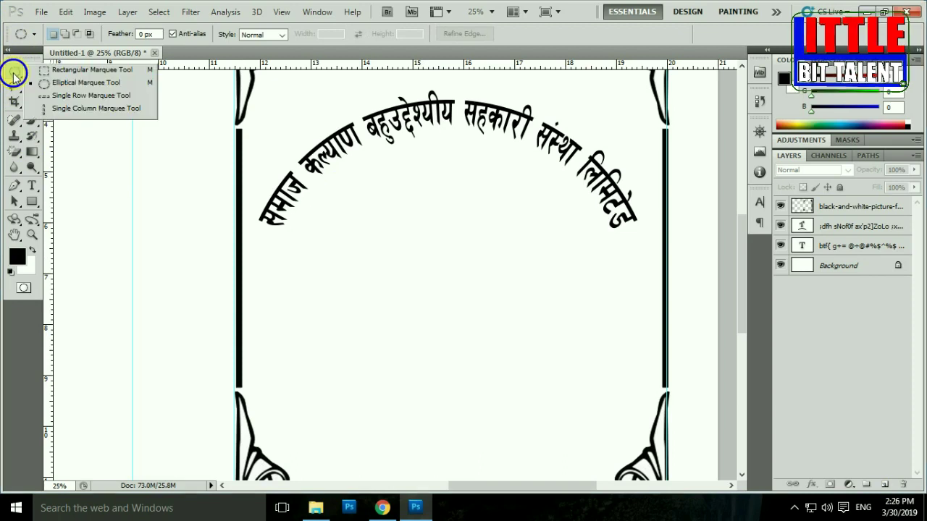
left_click(58, 79)
left_click_drag(419, 210, 534, 378)
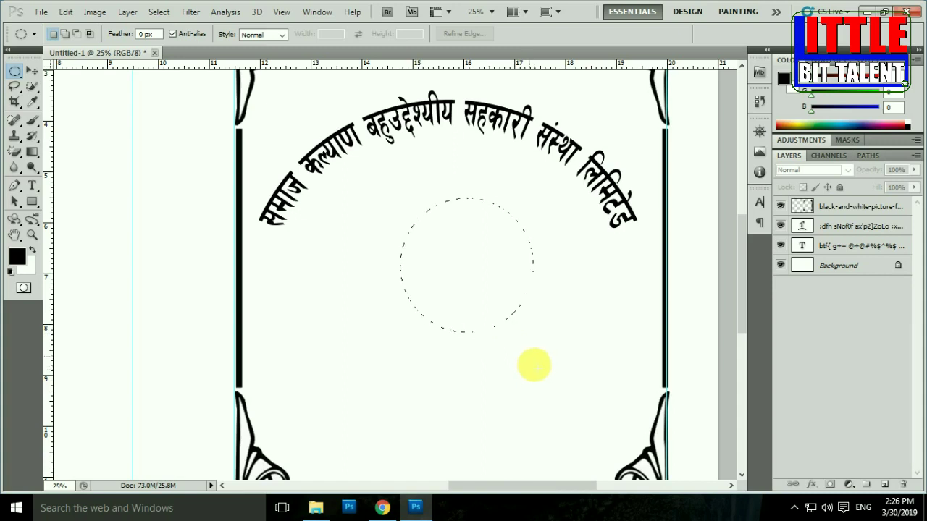
left_click_drag(480, 294, 472, 277)
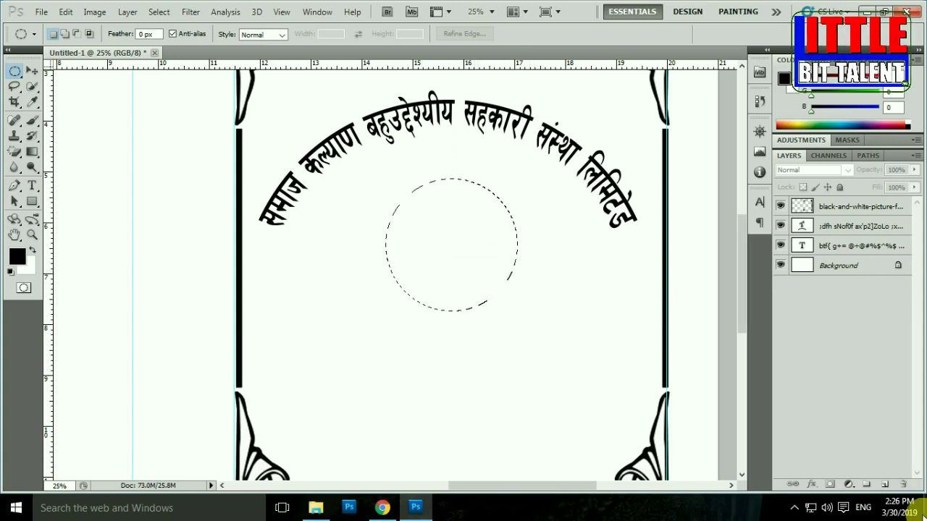
left_click(884, 484)
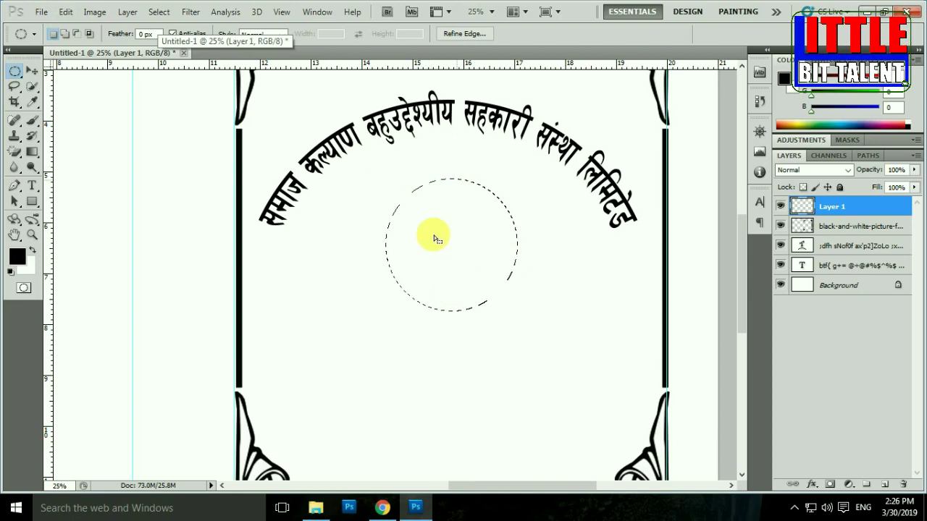
Stroke the circular selection with a 10 px black, centre-located line.
left_click(65, 11)
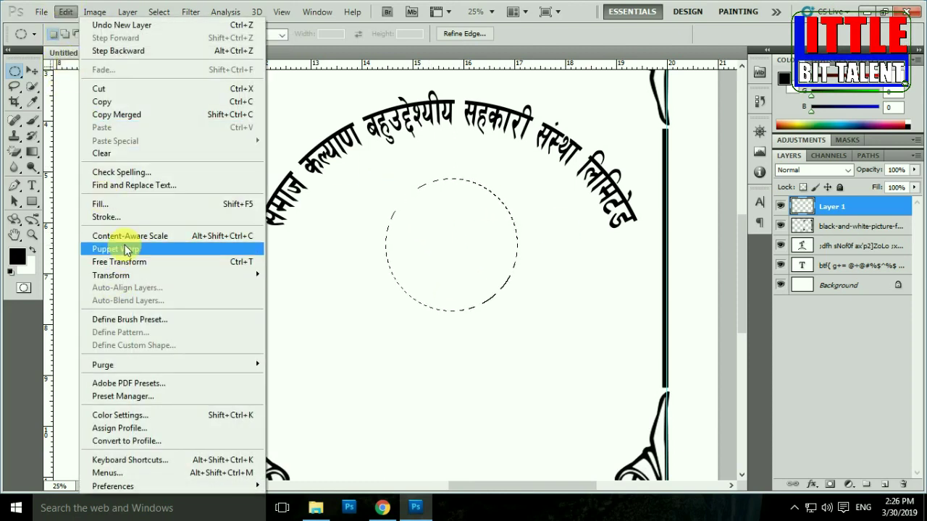
left_click(107, 217)
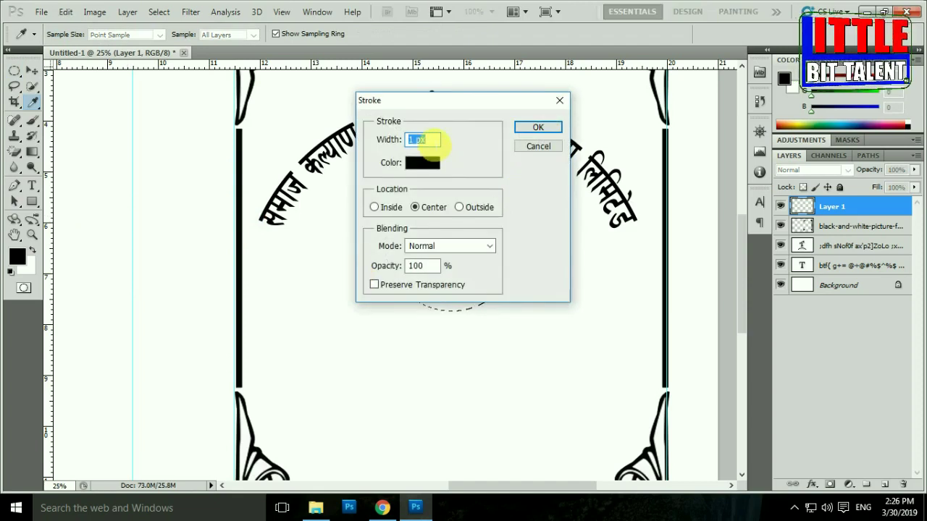
left_click(540, 129)
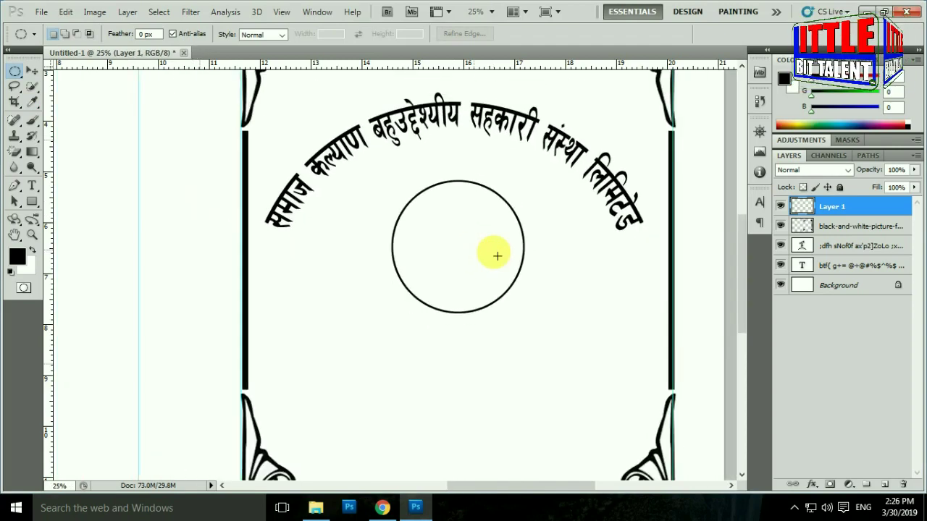
Alt-drag a copy of the arched Devanagari title down across the circle, redoing the misplaced drop.
left_click(464, 220)
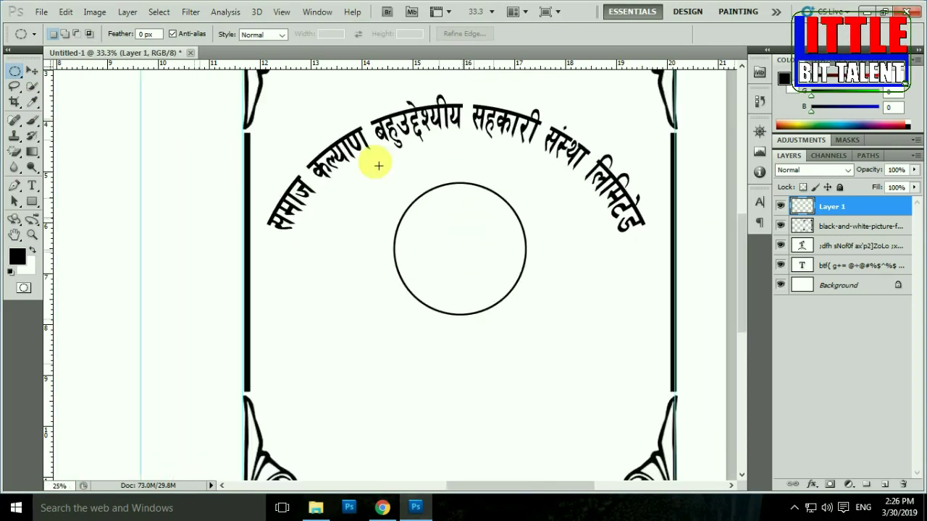
left_click(32, 185)
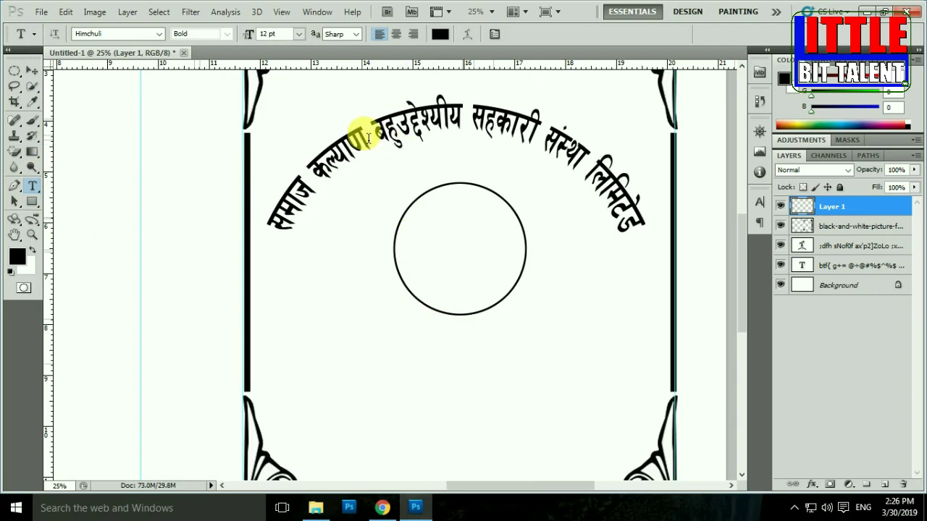
left_click(32, 71)
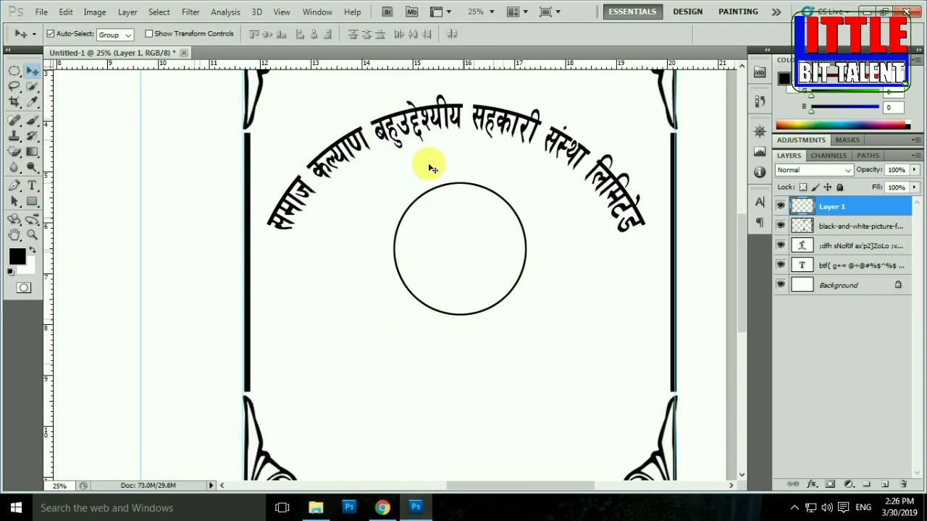
left_click(397, 134)
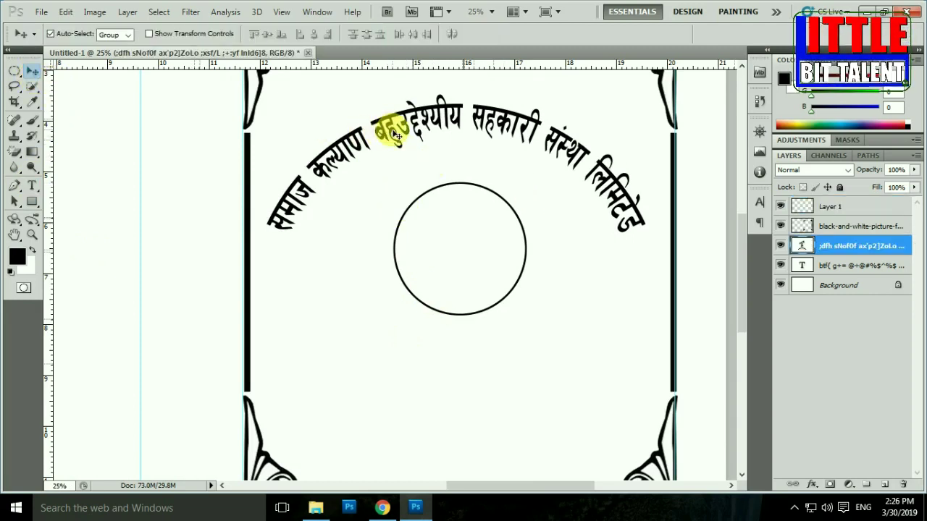
left_click_drag(354, 139, 364, 133)
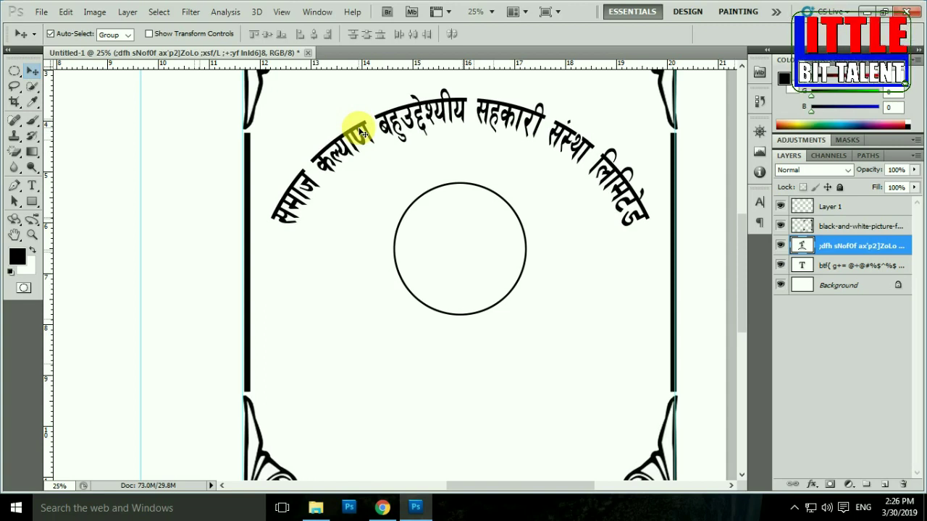
left_click_drag(360, 132, 364, 268)
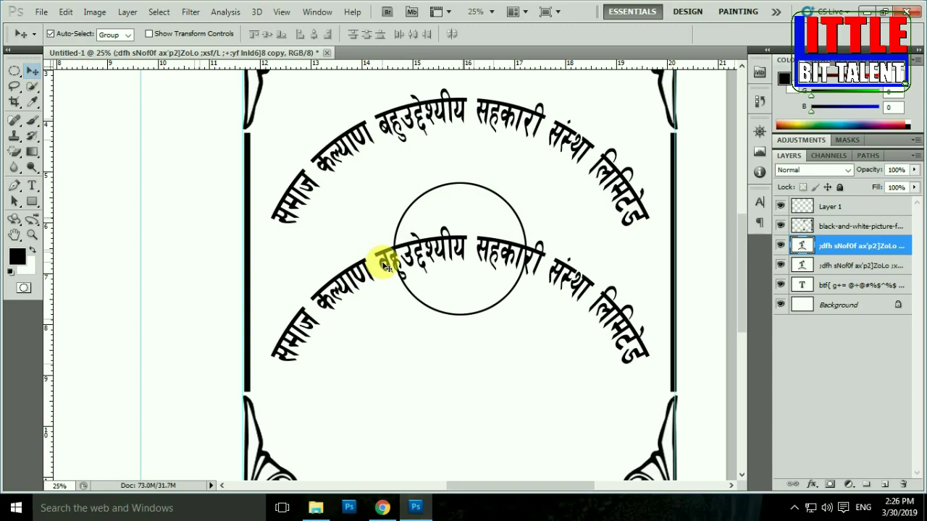
key("ctrl+z")
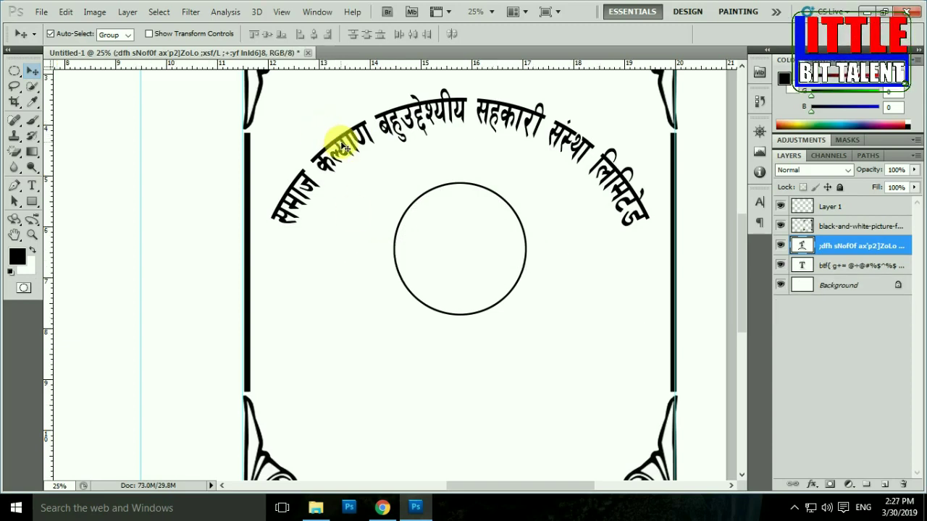
left_click_drag(340, 141, 351, 241)
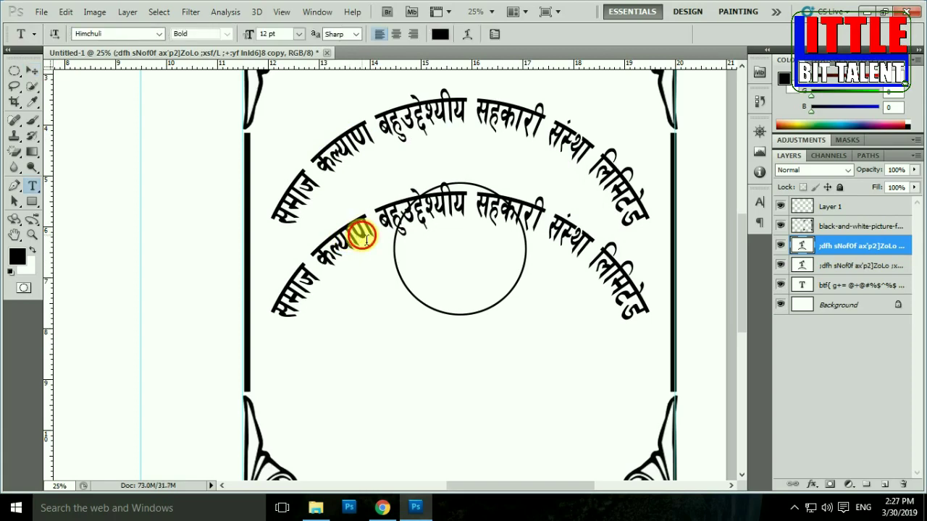
left_click(373, 239)
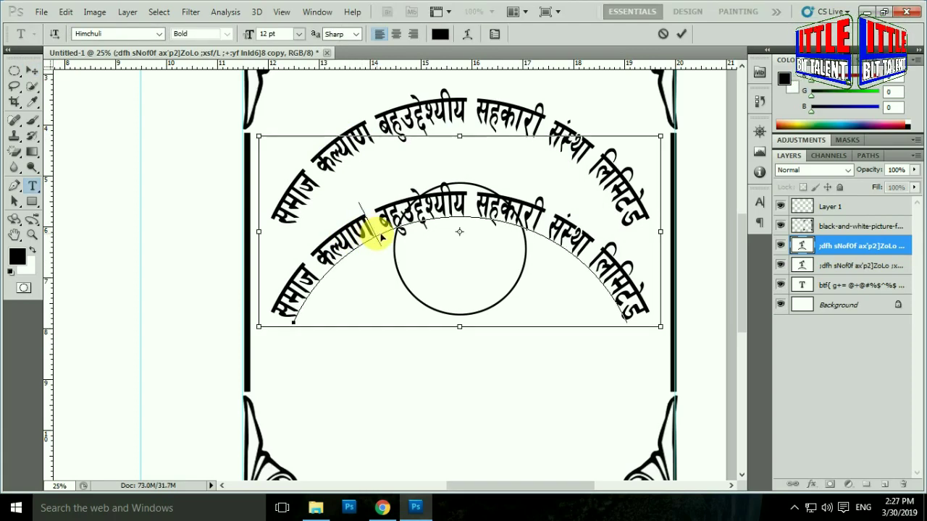
Make the copied title 4 pt with a +100 Arc warp, curving inside the circle's top.
key("ctrl+a")
key("ctrl+shift+comma")
key("ctrl+shift+comma")
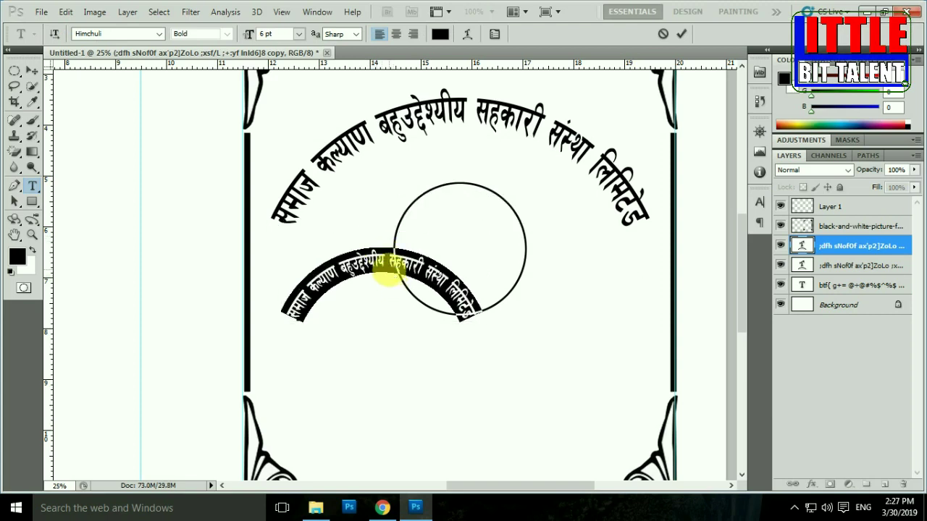
left_click_drag(570, 339, 571, 257)
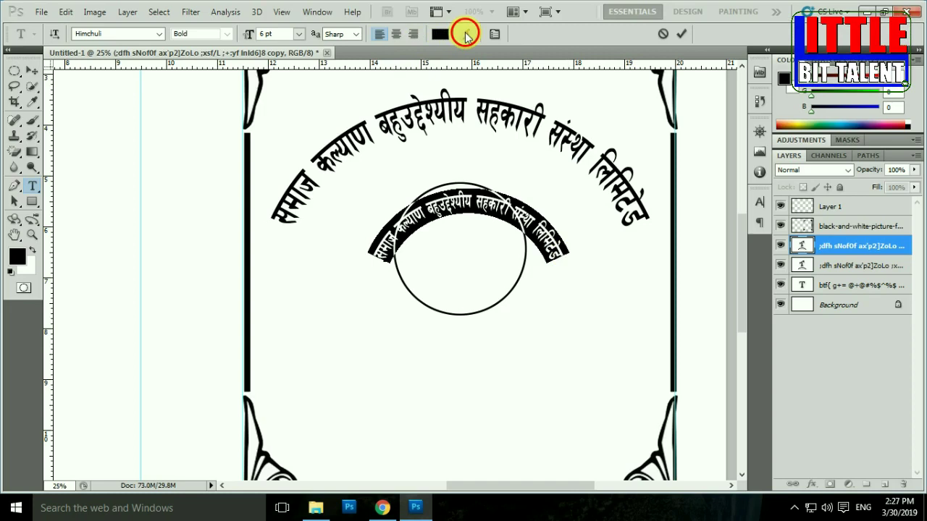
left_click(467, 34)
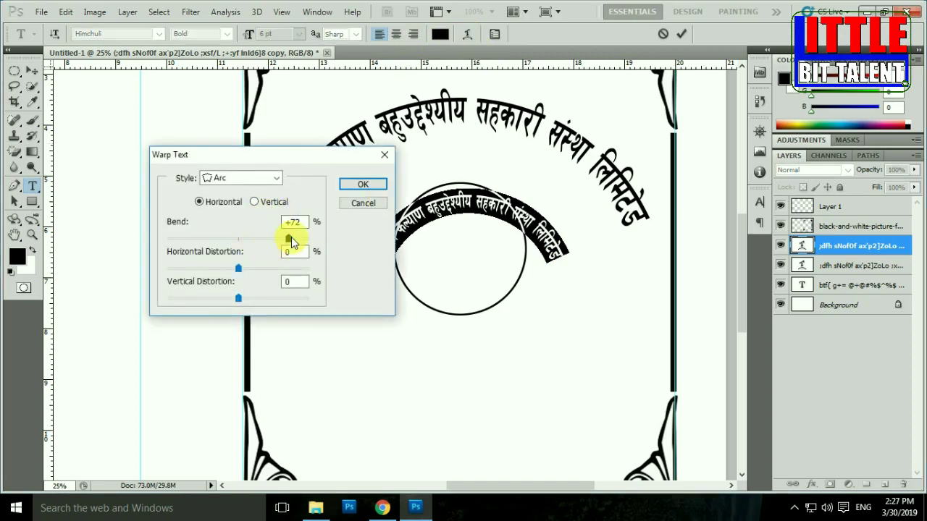
left_click_drag(288, 239, 308, 239)
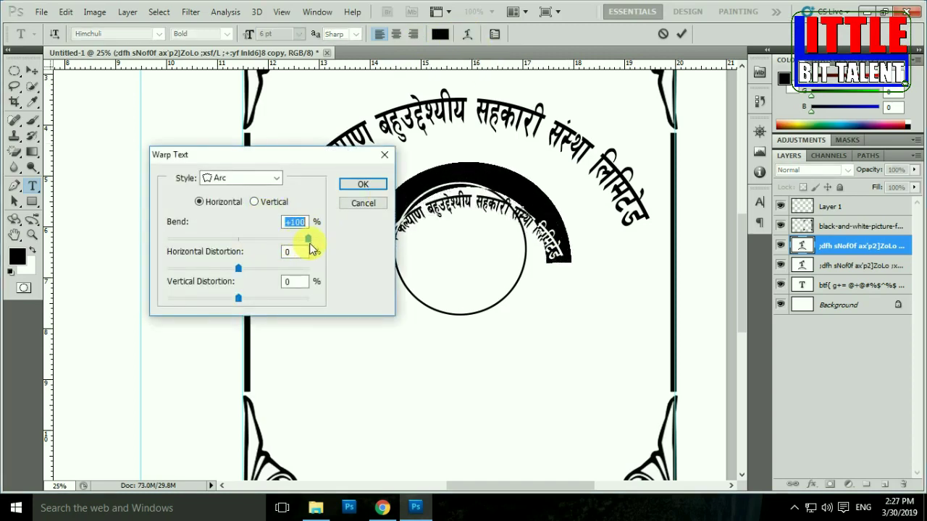
left_click(363, 184)
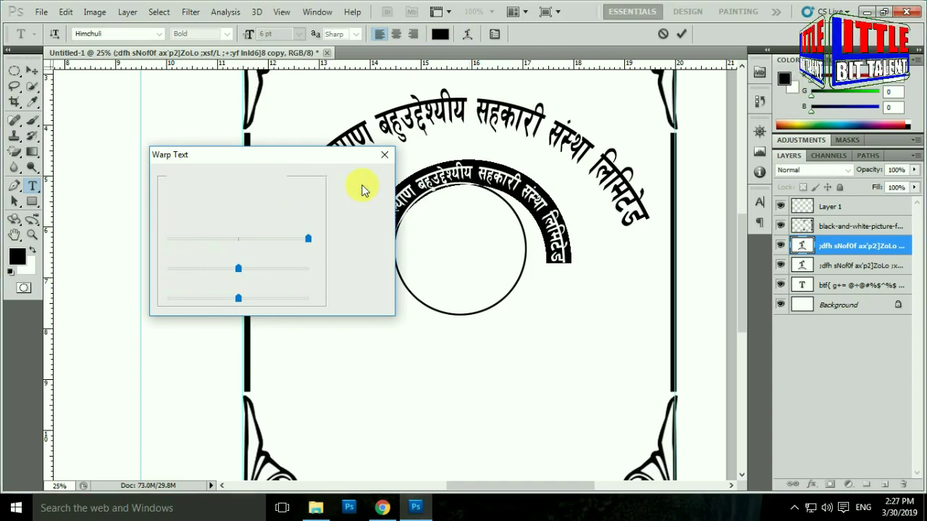
key("ctrl+shift+comma")
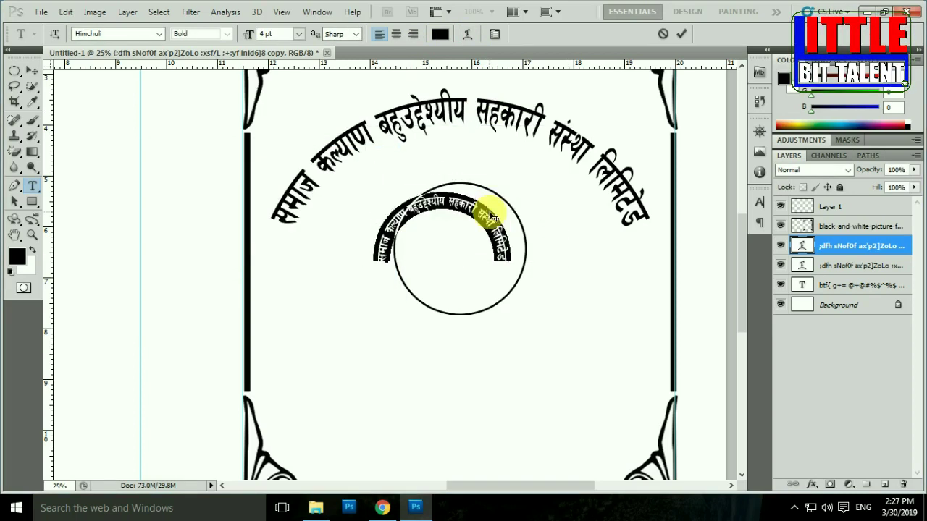
left_click(469, 219)
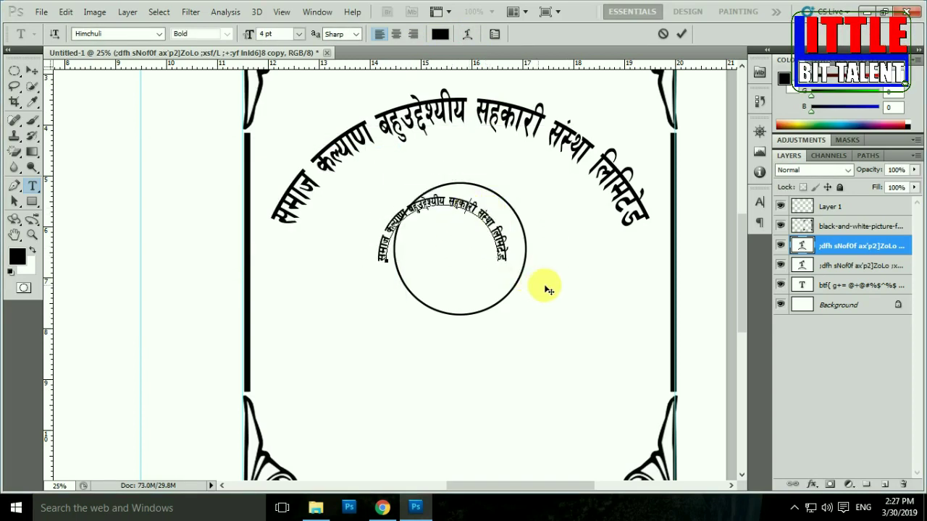
left_click_drag(550, 290, 557, 288)
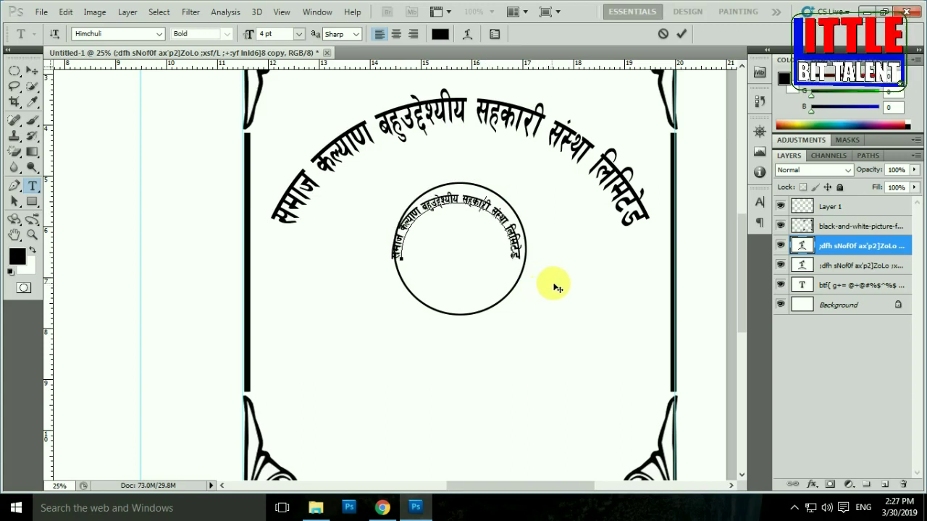
left_click(32, 71)
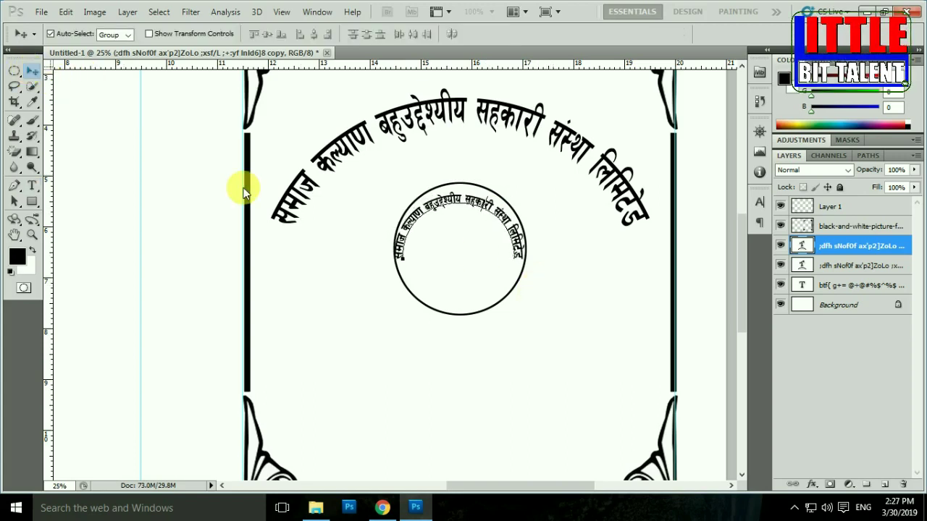
Reshape the inner arched text with Free Transform so it follows the circle.
left_click(441, 241)
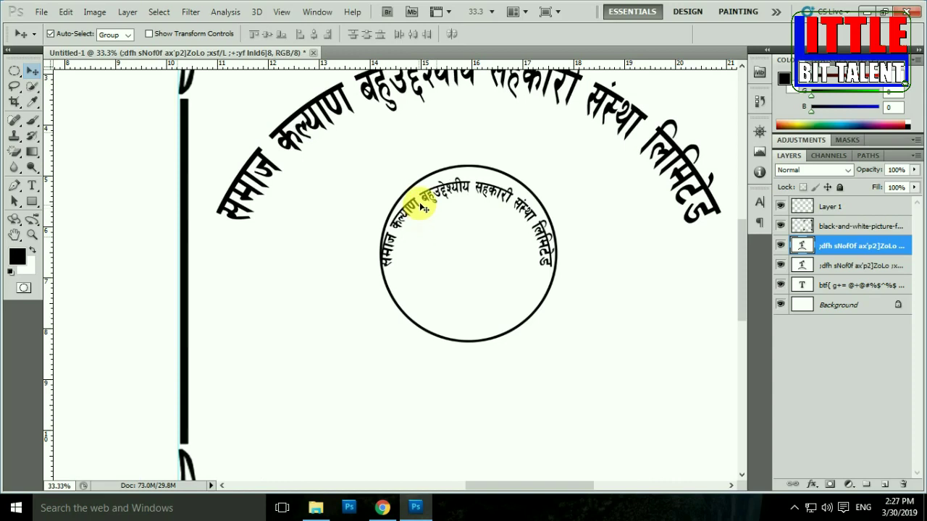
left_click_drag(432, 200, 434, 204)
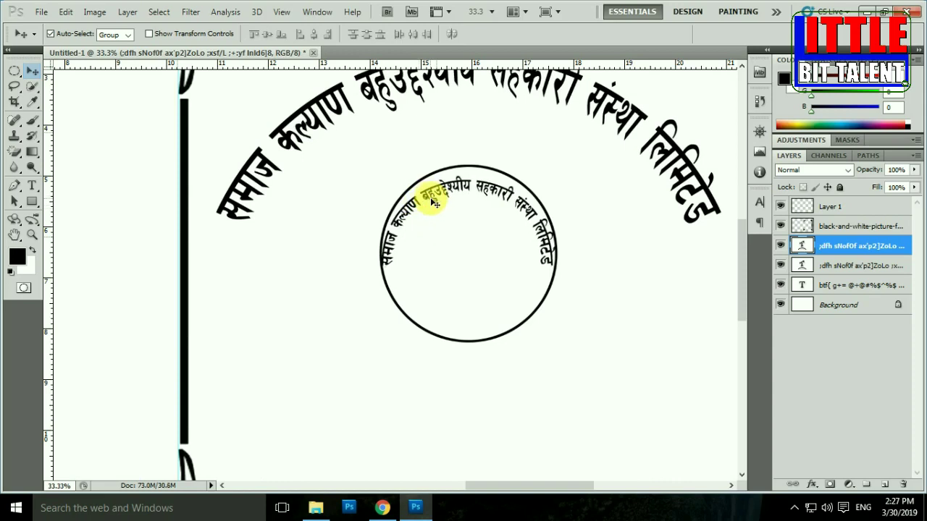
left_click(149, 34)
left_click(386, 274)
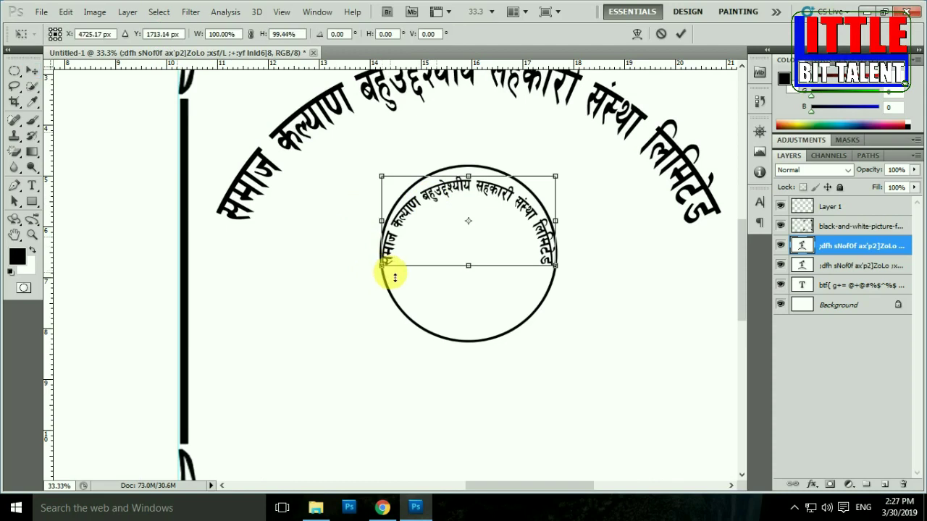
left_click_drag(395, 278, 375, 272)
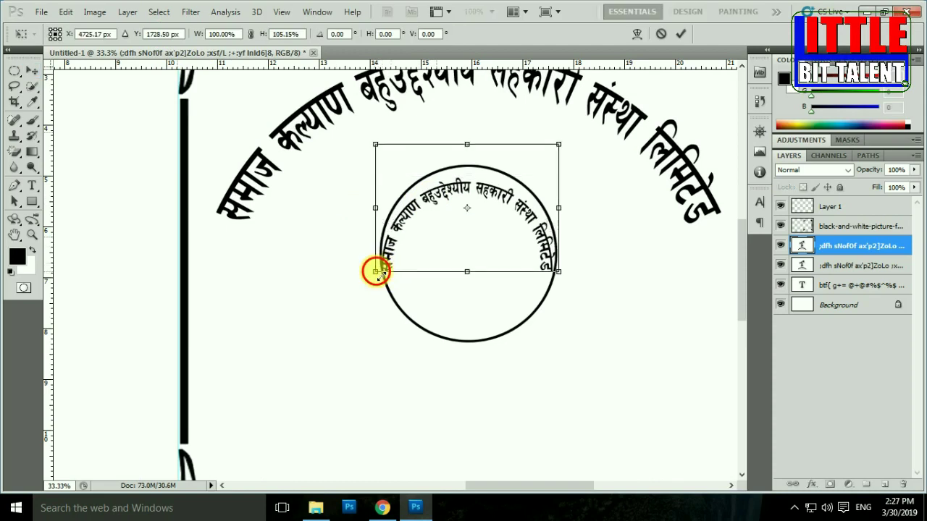
left_click_drag(389, 275, 382, 279)
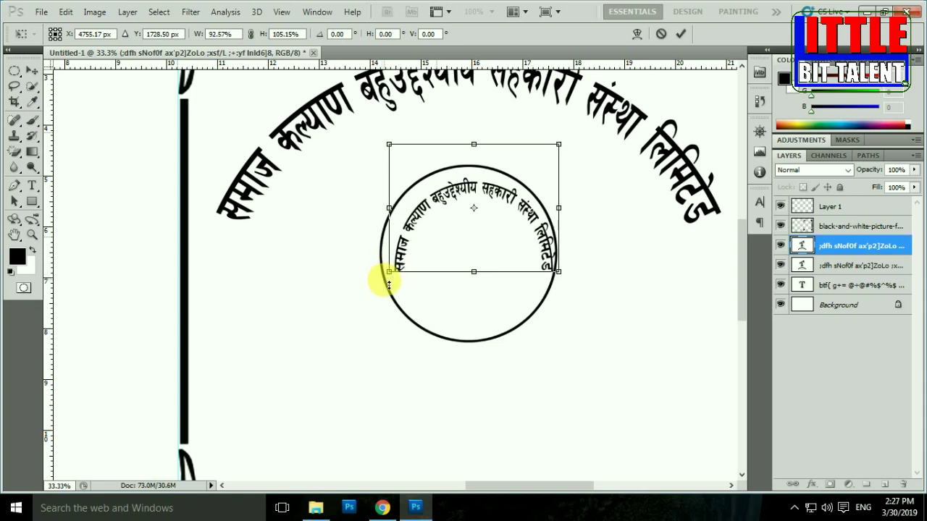
key("shift+Left")
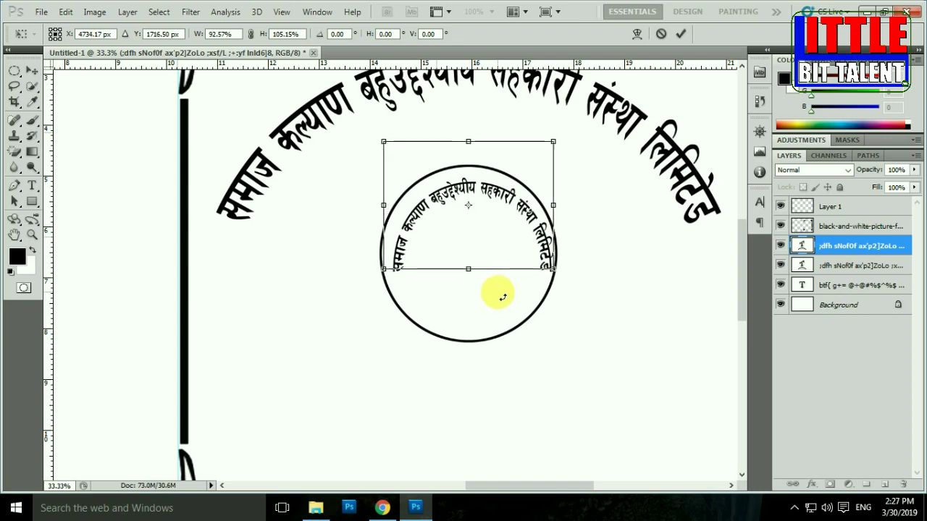
key("Return")
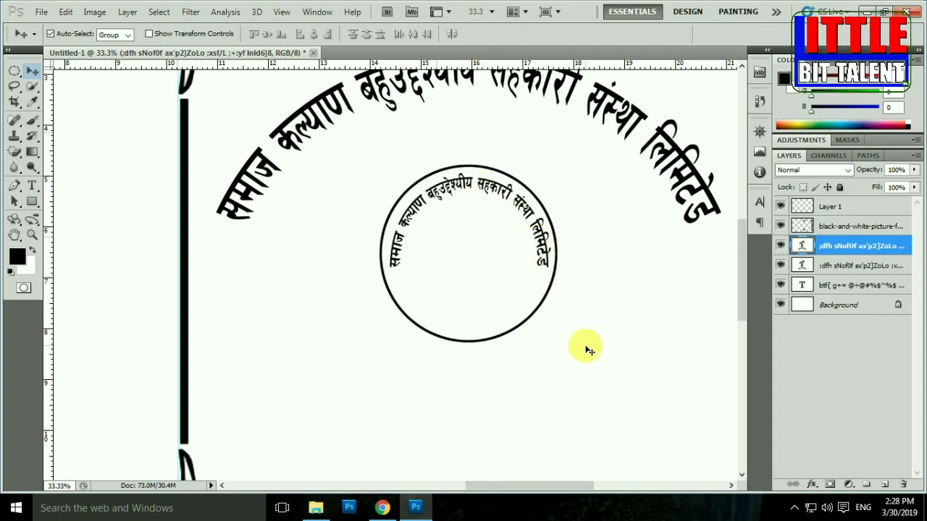
Drag the handshake image 'download' from the New folder onto the card.
left_click_drag(543, 292, 475, 249)
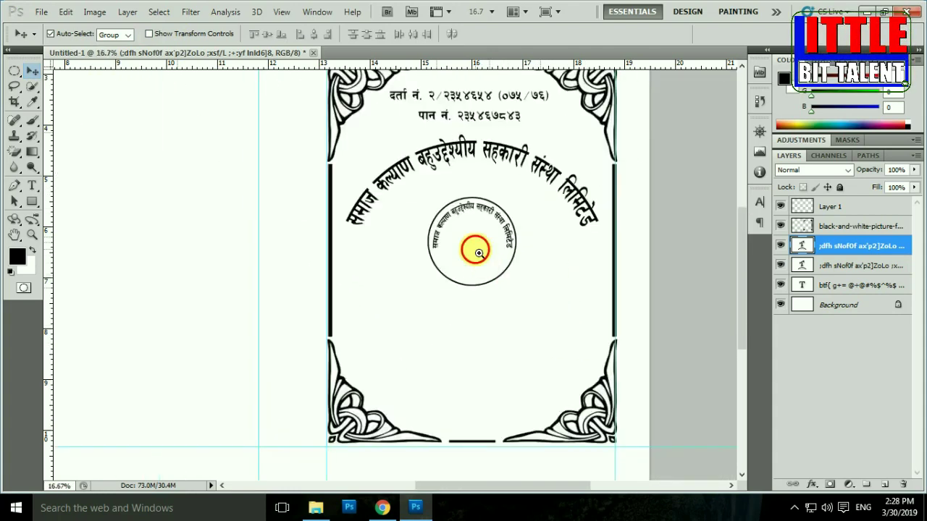
left_click(475, 243, "alt")
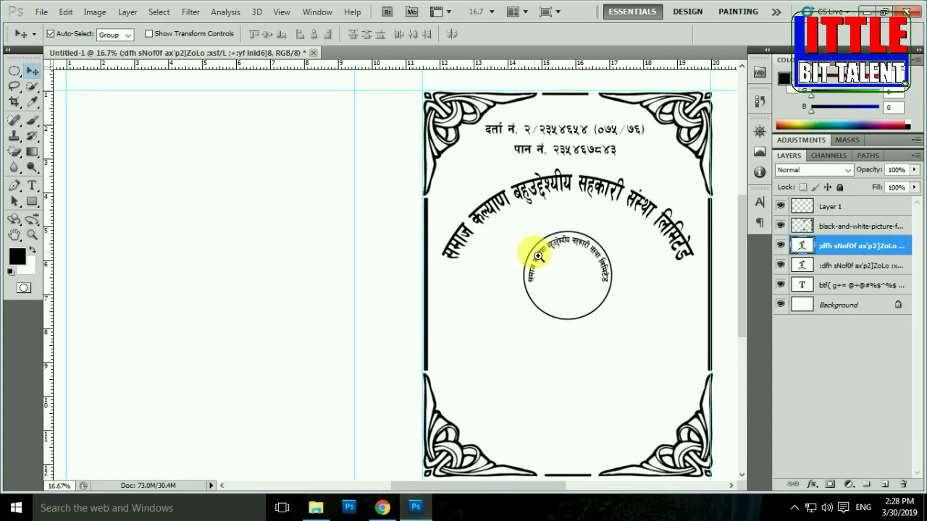
left_click(554, 292)
left_click_drag(554, 292, 526, 283)
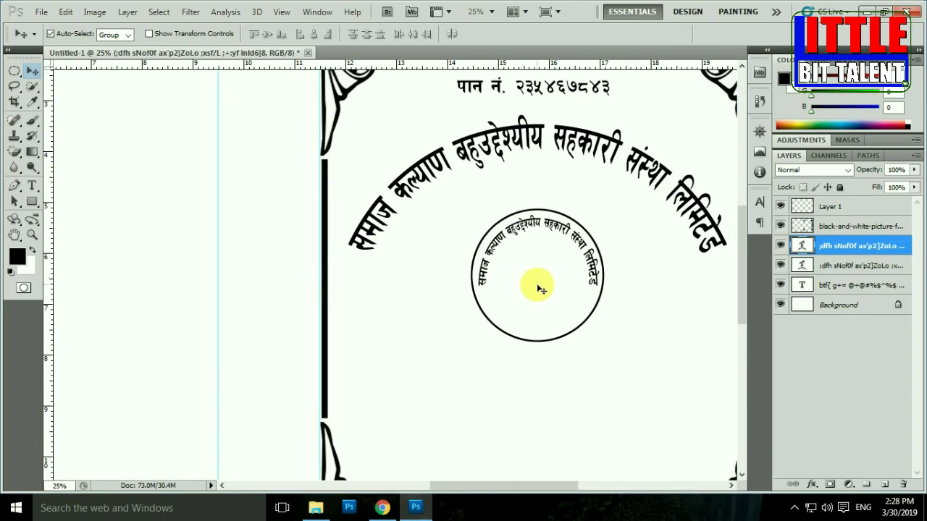
left_click(316, 507)
left_click(306, 172)
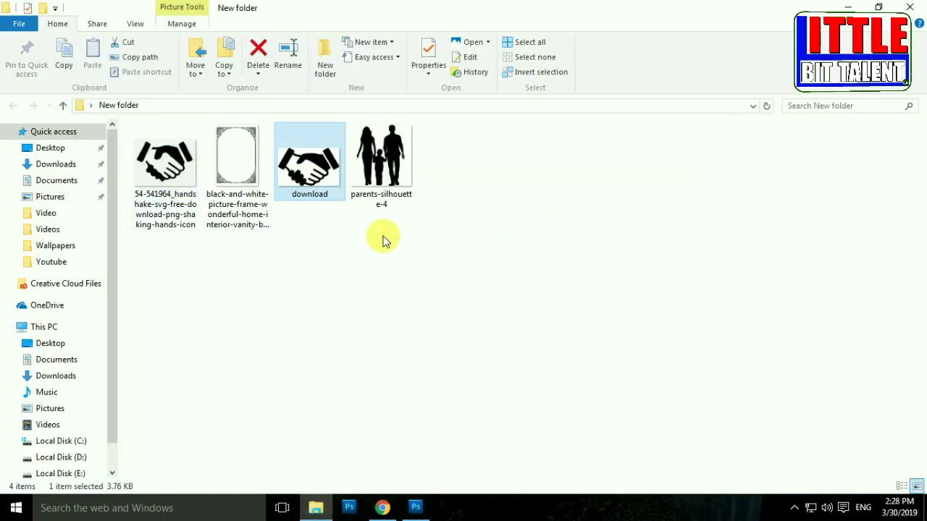
left_click(325, 256)
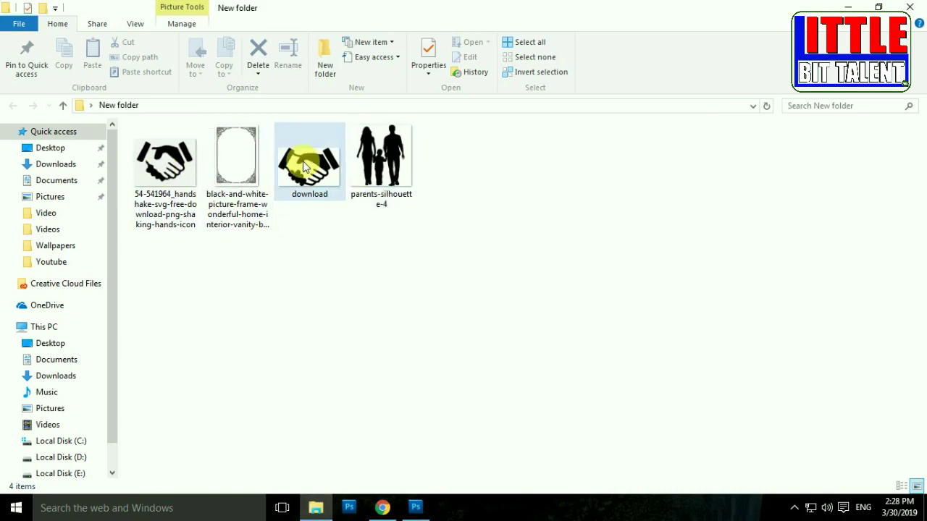
mouse_move(310, 163)
mouse_move(323, 169)
left_mouse_down()
mouse_move(438, 303)
mouse_move(425, 244)
left_mouse_up()
Place the handshake image on the canvas, shrinking it before committing.
left_click(440, 266, "ctrl+alt")
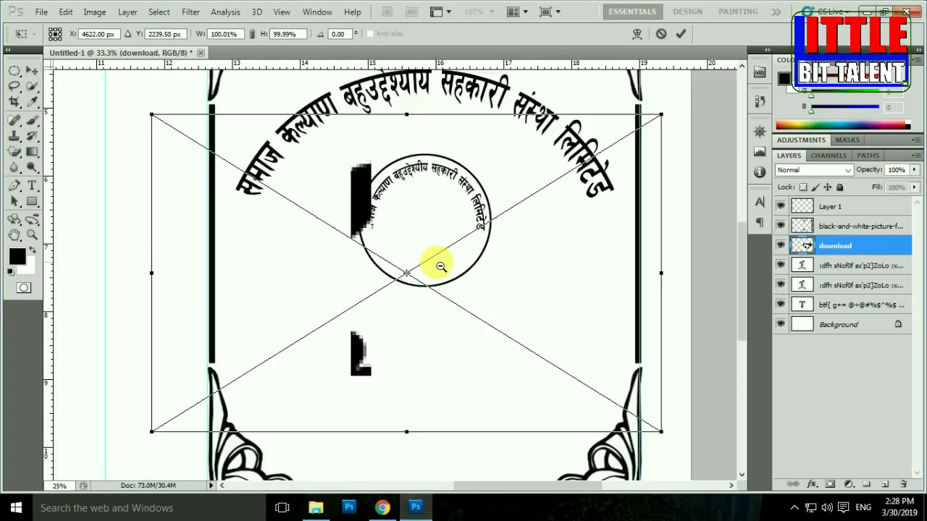
left_click(440, 266, "ctrl+alt")
left_click(435, 258, "ctrl+alt")
left_click_drag(645, 217, 547, 288)
key("Return")
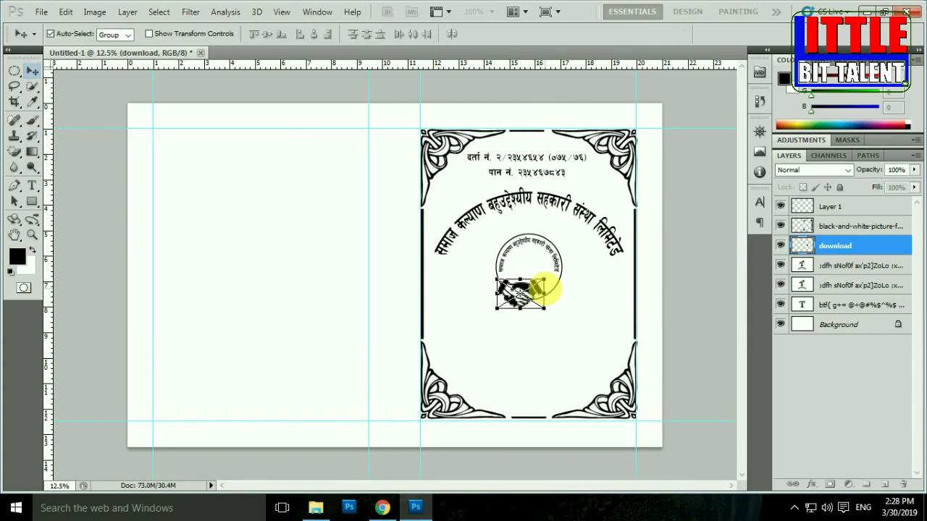
Move the handshake into the stamp circle and scale it to about 14% with Free Transform.
left_click(547, 293, "ctrl")
left_click(543, 297, "ctrl")
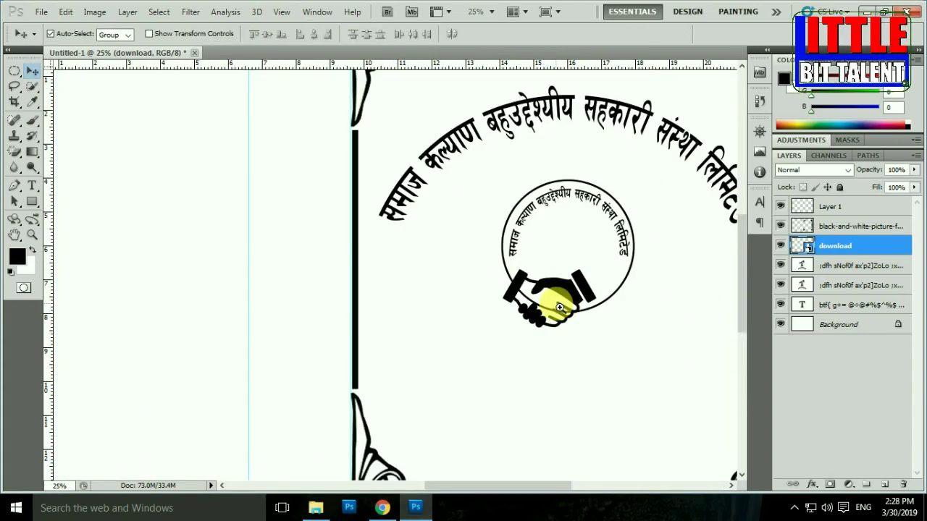
left_click(451, 315, "ctrl")
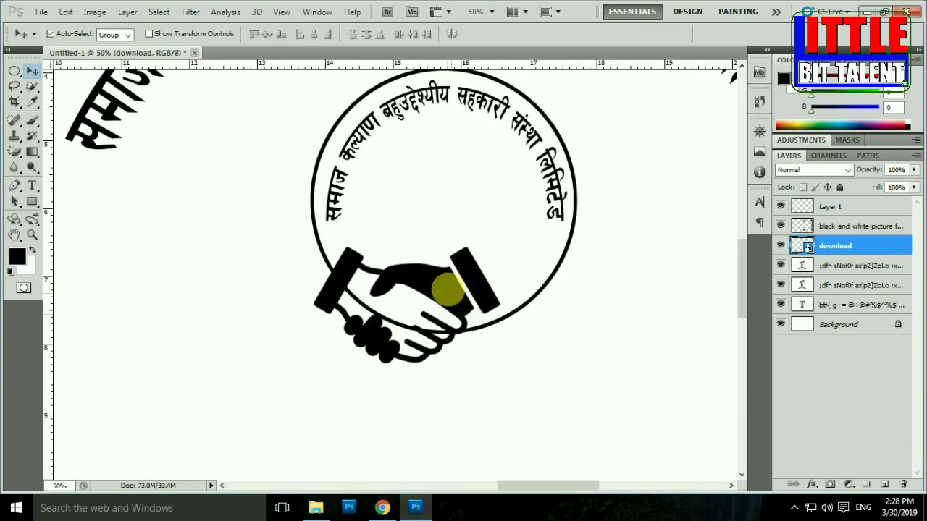
left_click_drag(449, 297, 491, 233)
key("ctrl+t")
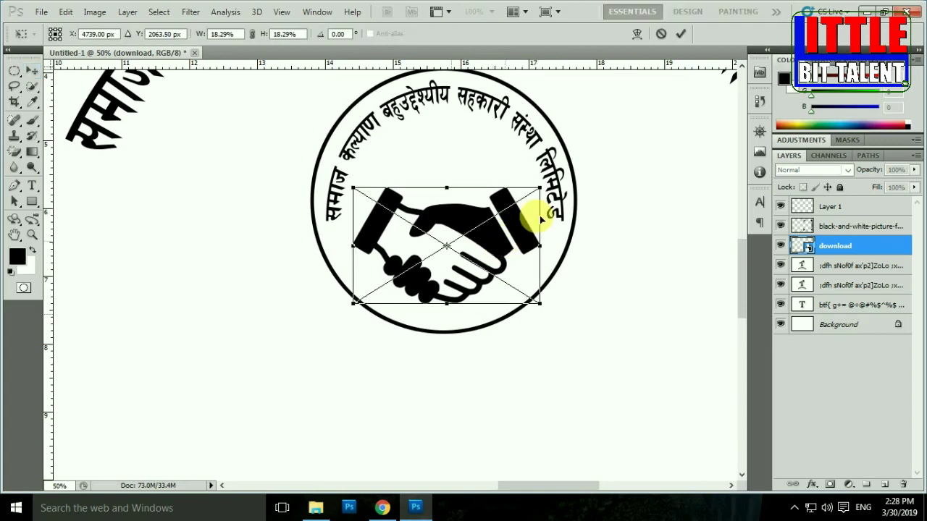
left_click_drag(540, 184, 499, 259)
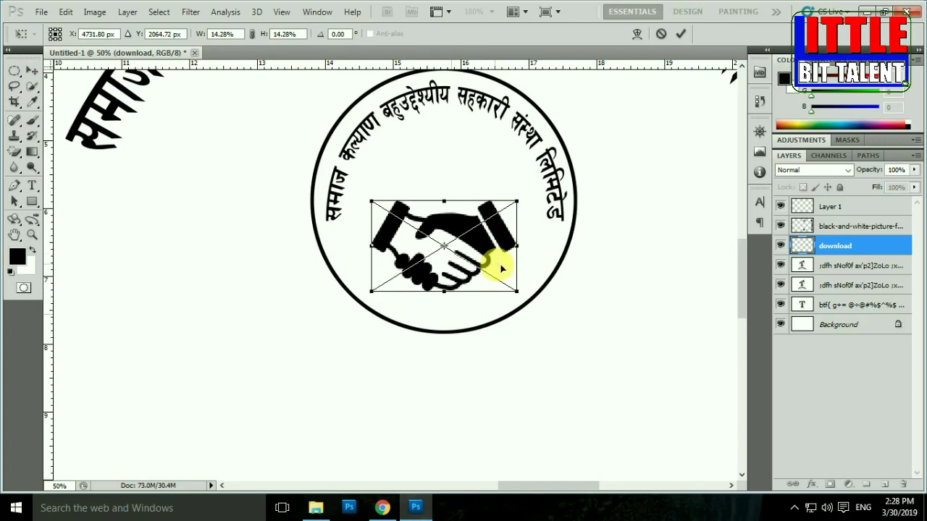
key("Return")
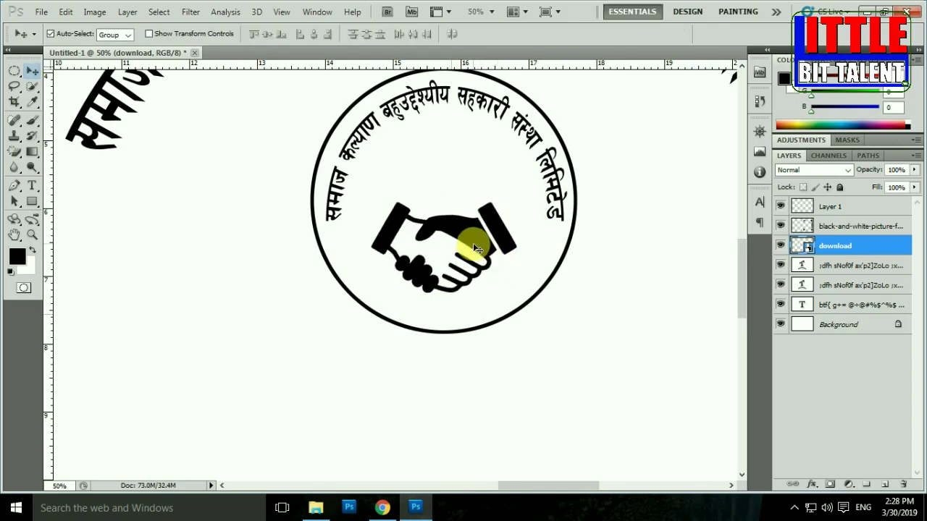
Drag the family silhouette image from File Explorer into the card.
left_click(449, 94)
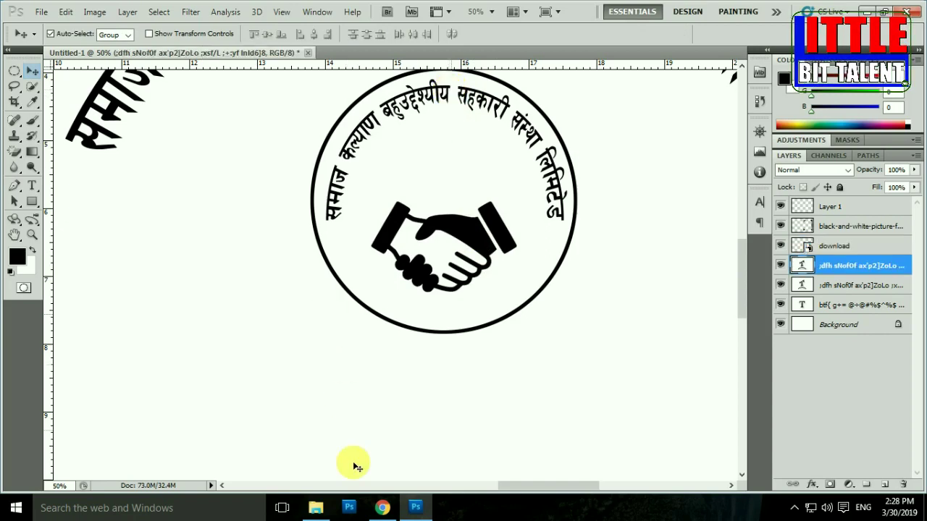
left_click(318, 510)
mouse_move(382, 163)
left_mouse_down()
mouse_move(418, 509)
mouse_move(472, 299)
left_mouse_up()
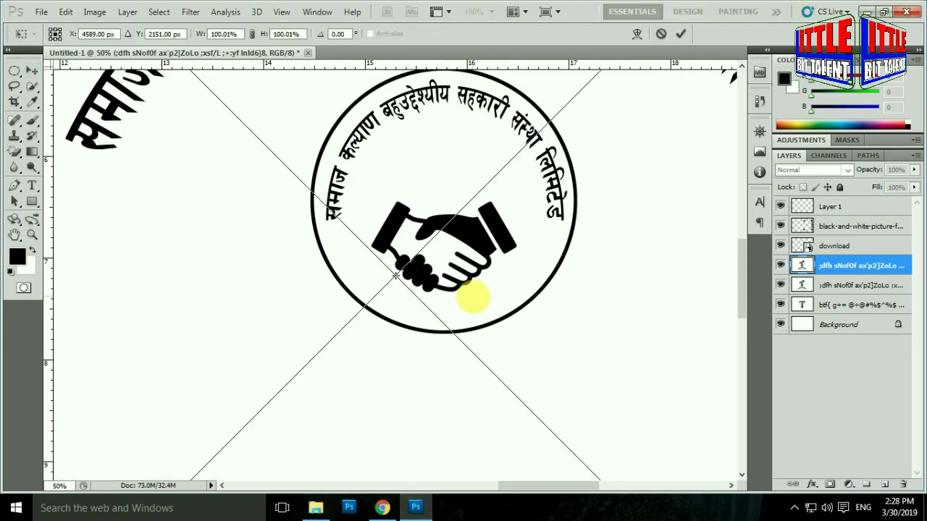
Shrink the family silhouette and move it above the handshake in the circle.
left_click(480, 299, "alt")
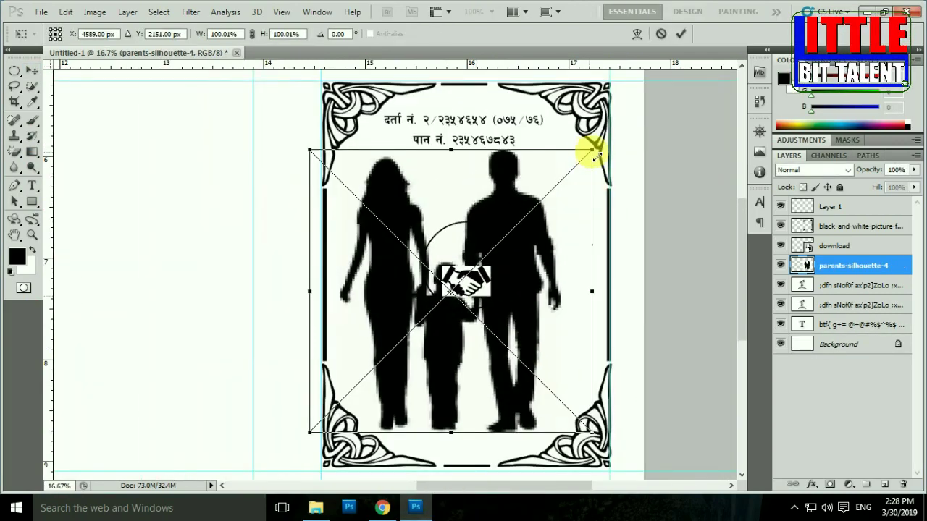
left_click_drag(594, 153, 517, 292)
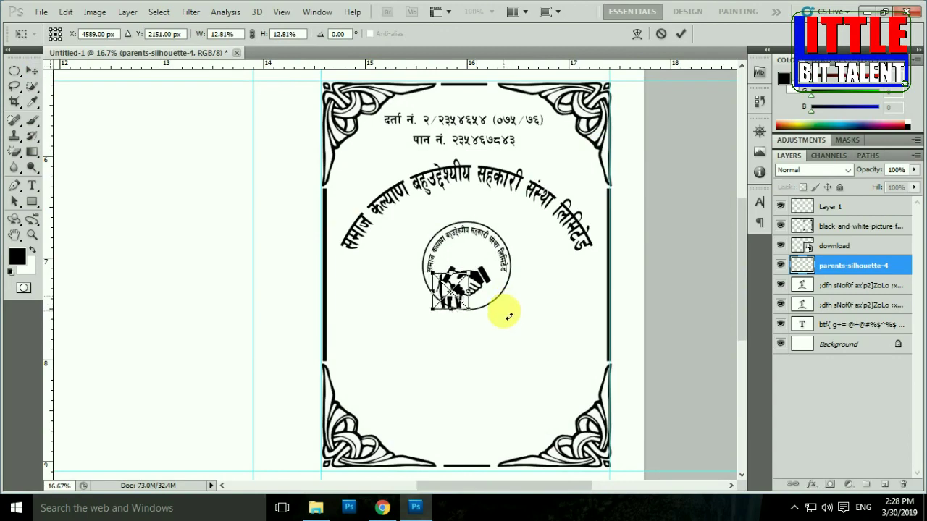
key("Return")
scroll(470, 283, "up", 1)
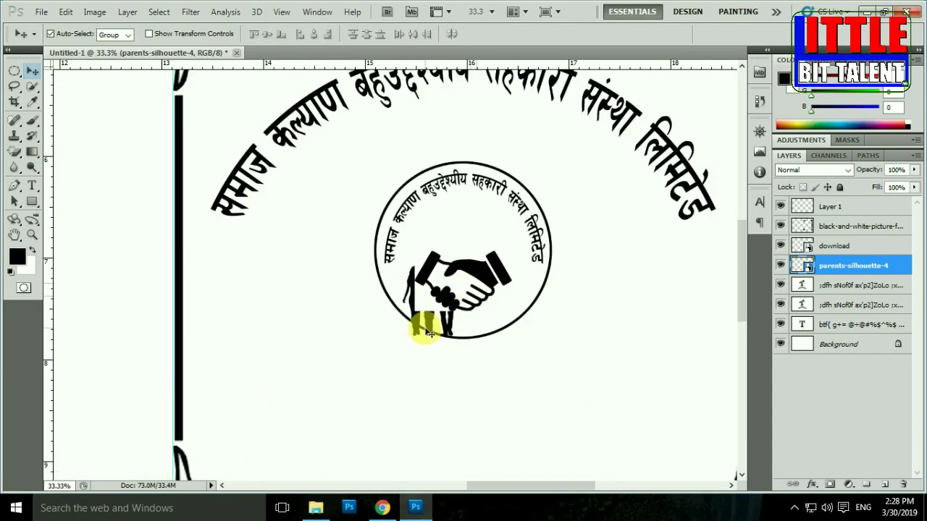
left_click_drag(429, 325, 460, 262)
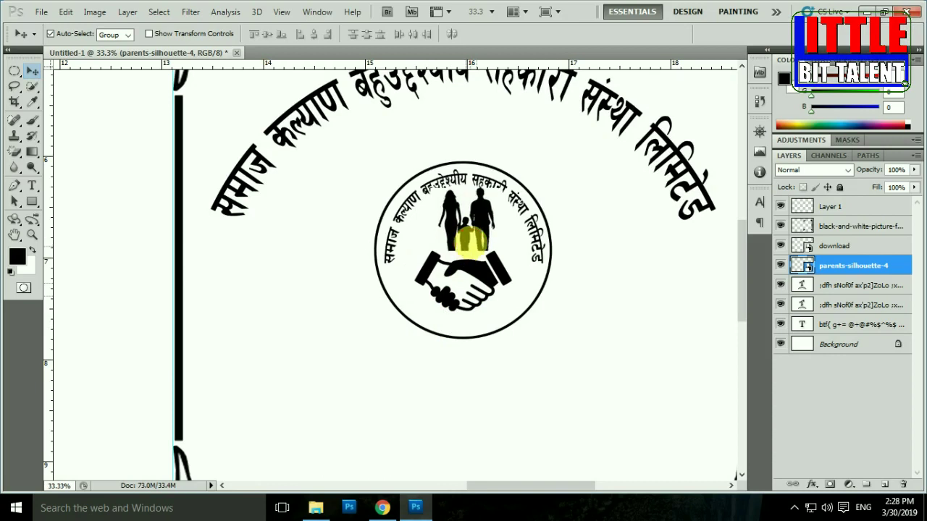
Send the silhouette layer to the back and nudge the handshake lower and left.
left_click(471, 248, "ctrl")
left_click(475, 247, "ctrl")
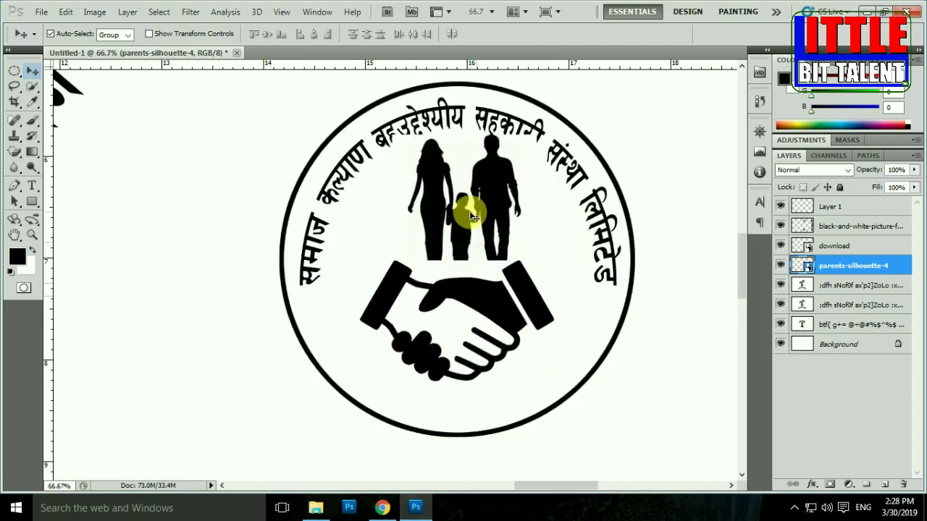
key("ctrl+shift+bracketleft")
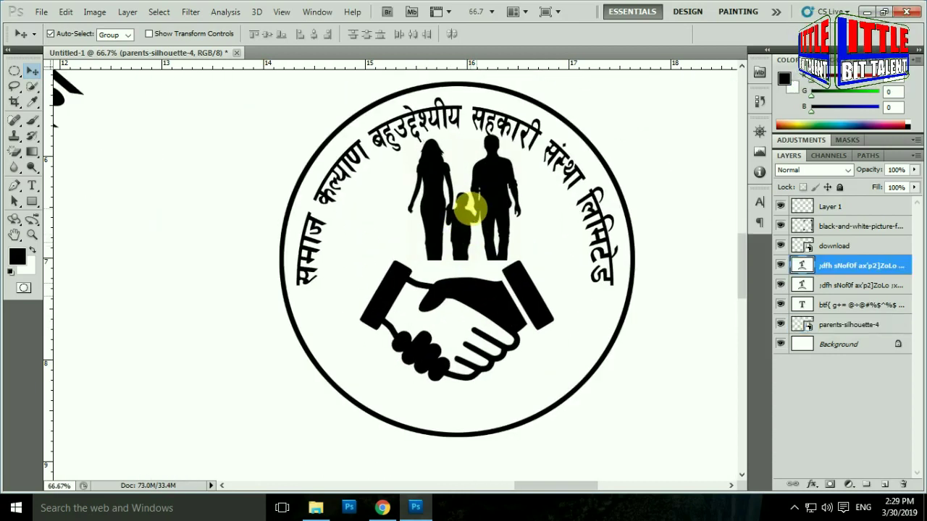
left_click(475, 306)
left_click_drag(478, 313, 479, 331)
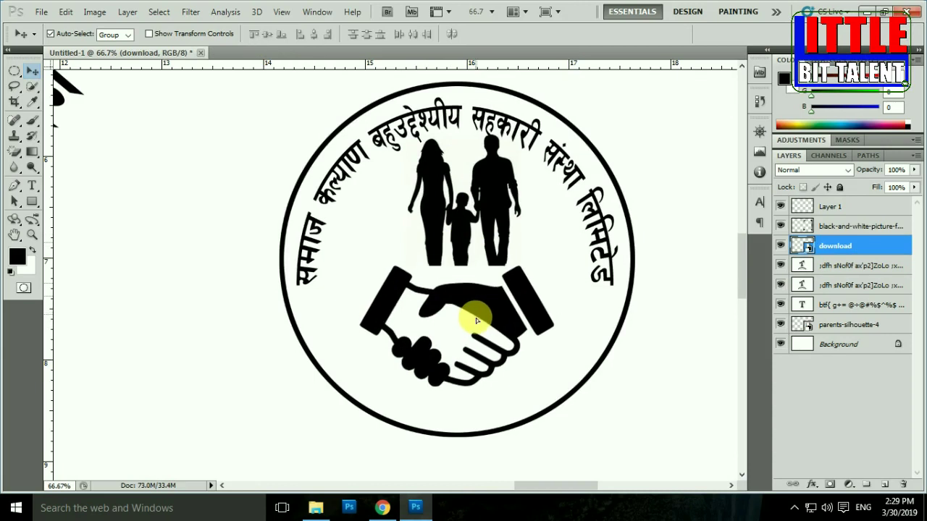
key("shift+Left")
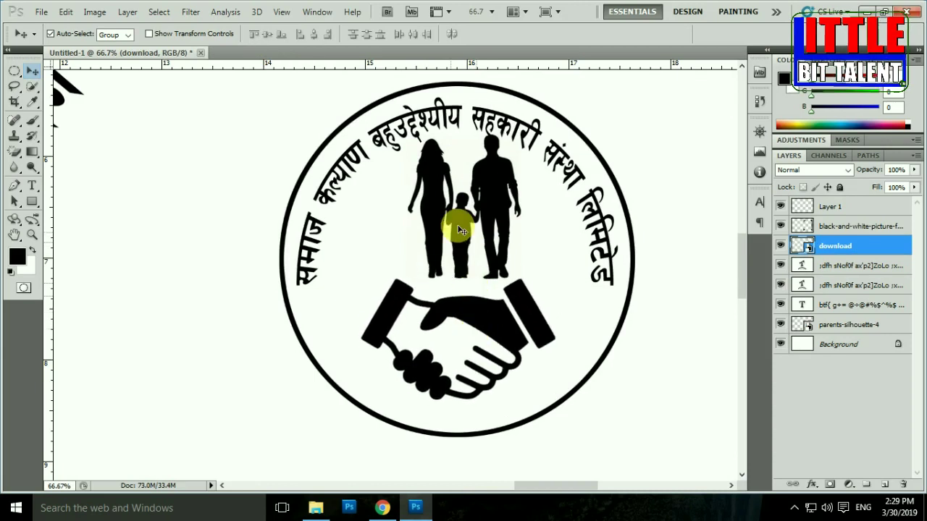
left_click(485, 196)
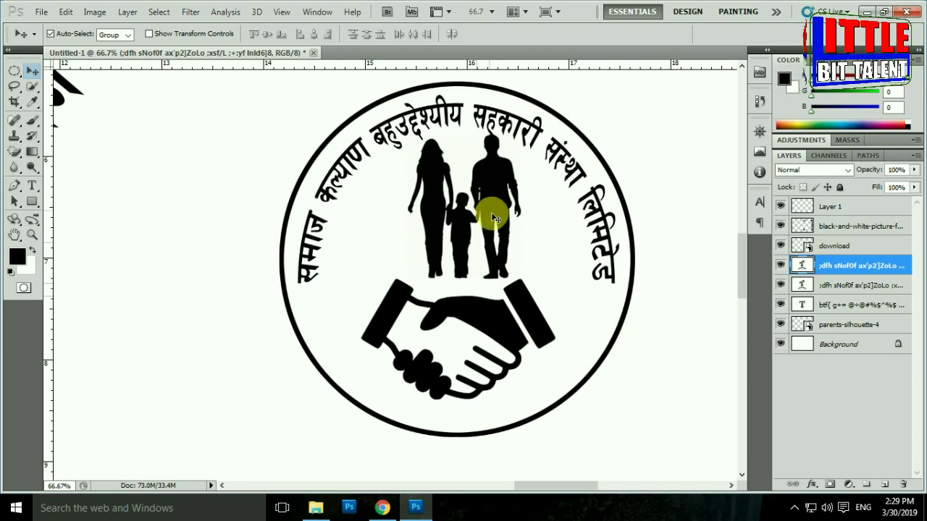
left_click(530, 300)
left_click(529, 299, "alt")
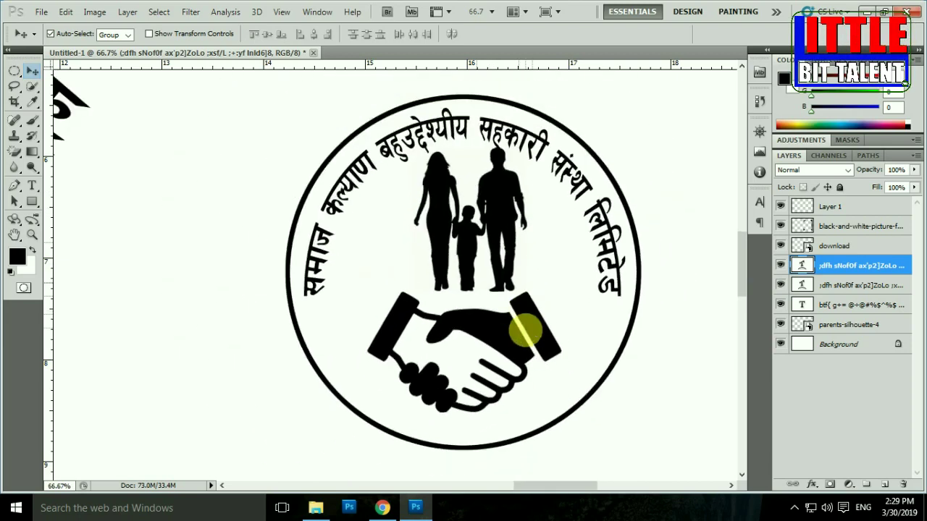
scroll(517, 296, "down", 2)
left_click(526, 295, "alt")
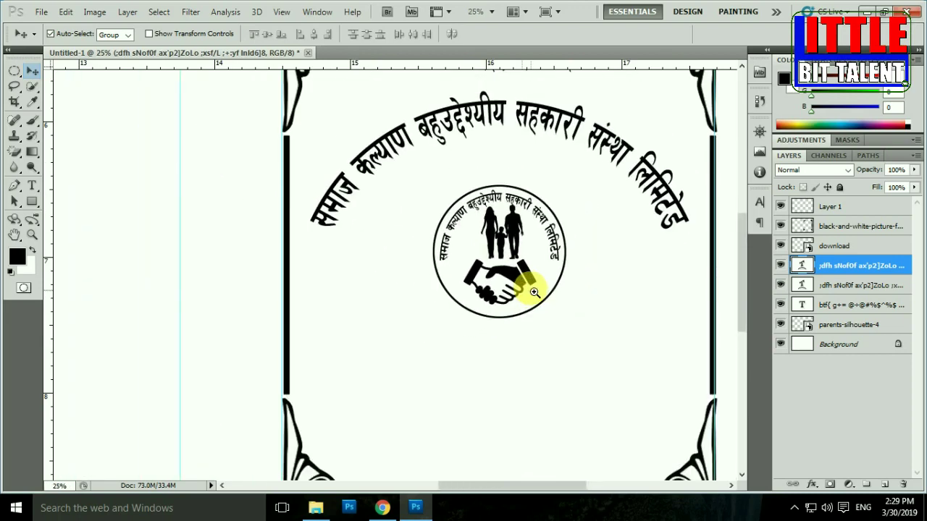
Type the year २०७५ in small Himchuli text beneath the handshake at the stamp's bottom.
left_click(484, 268)
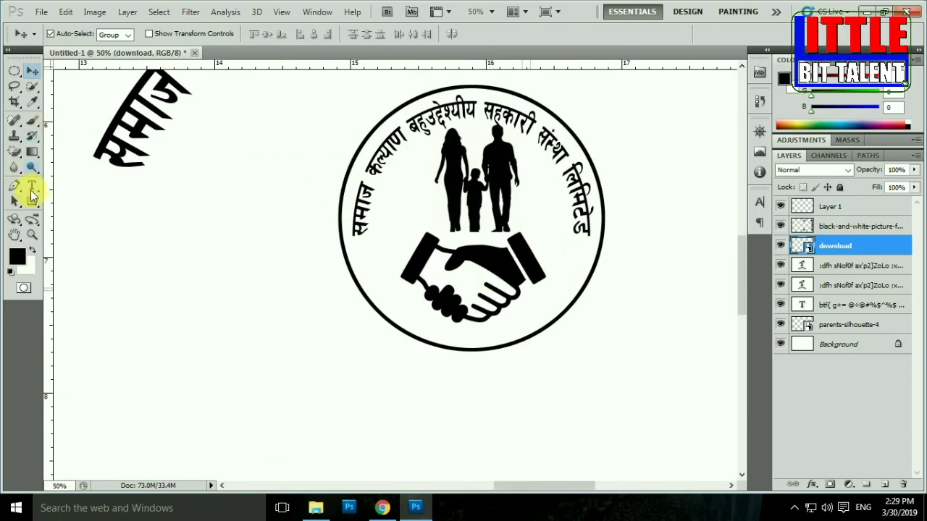
left_click(32, 185)
left_click(458, 380)
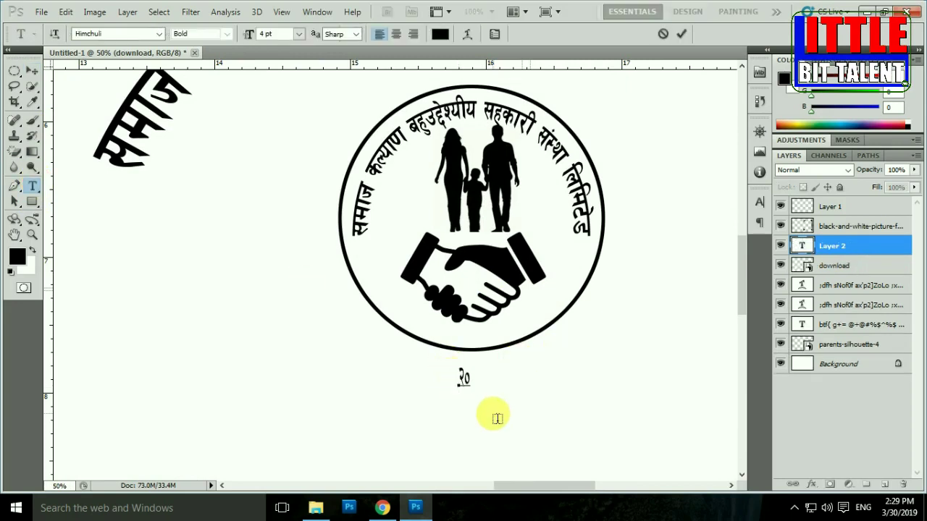
type("75")
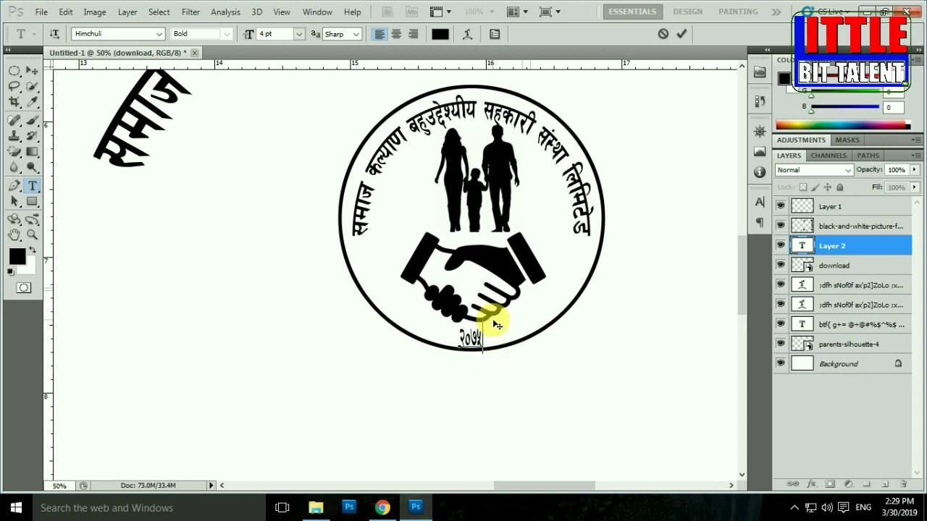
left_click_drag(494, 322, 498, 321)
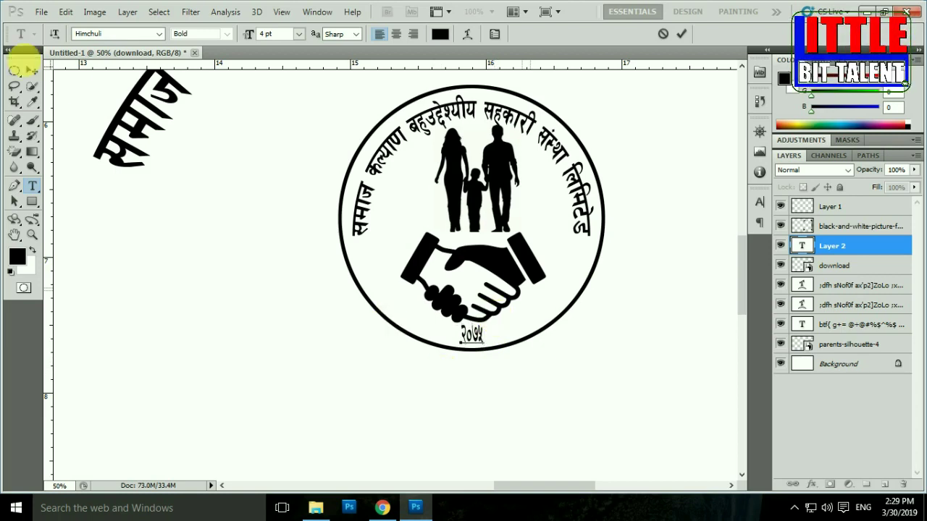
left_click(32, 70)
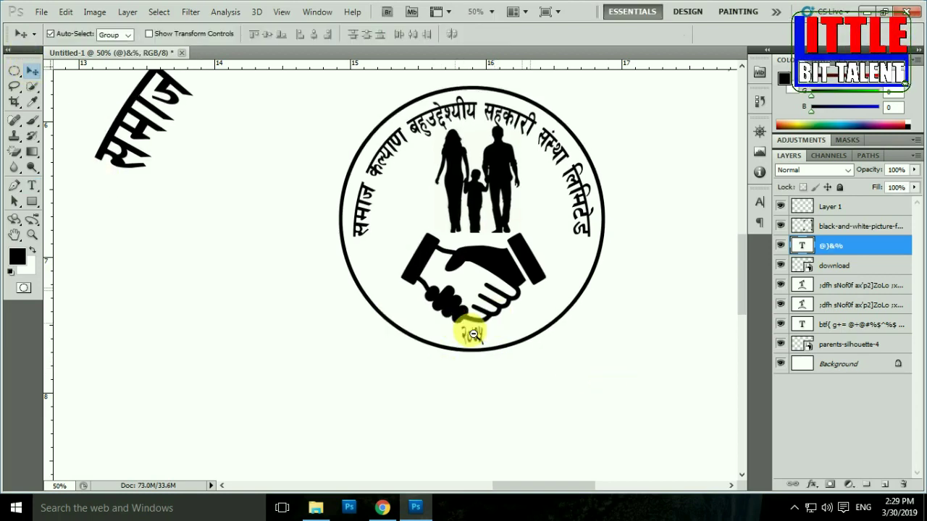
left_click(474, 331, "alt")
left_click(491, 318)
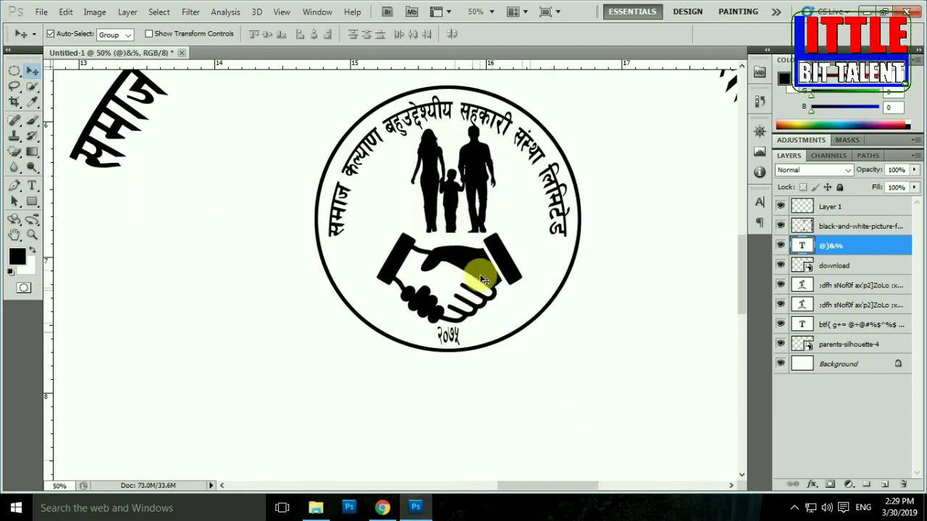
left_click(484, 285, "alt")
left_click(500, 297, "alt")
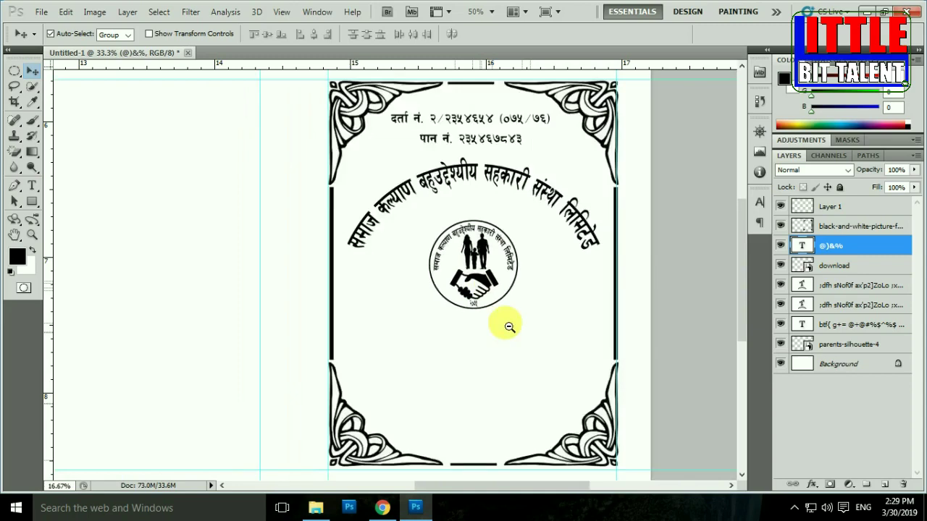
Zoom to 33.3% on the blank area below the stamp logo.
left_click(513, 345)
left_click(503, 337)
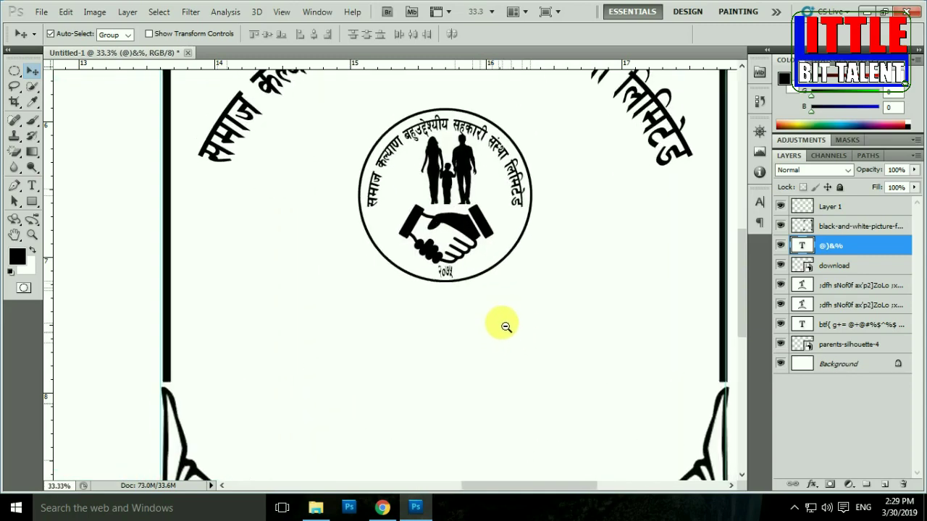
left_click(502, 338, "alt")
left_click(500, 336)
left_click(499, 336)
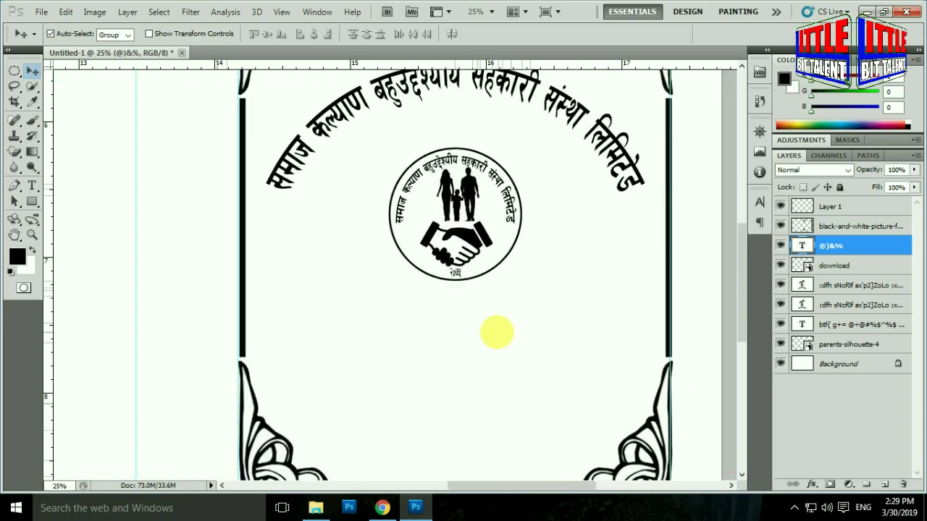
left_click(500, 336)
left_click(500, 336, "alt")
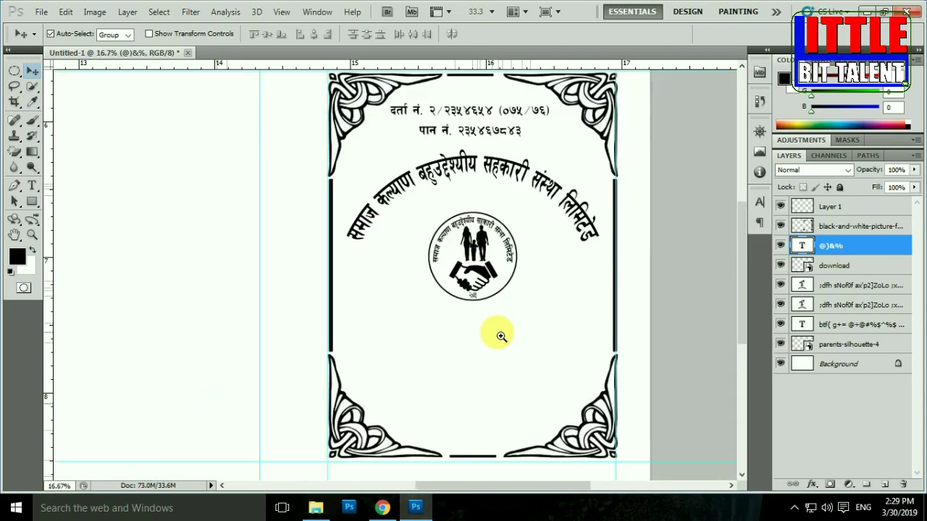
left_click(499, 333)
left_click(505, 315)
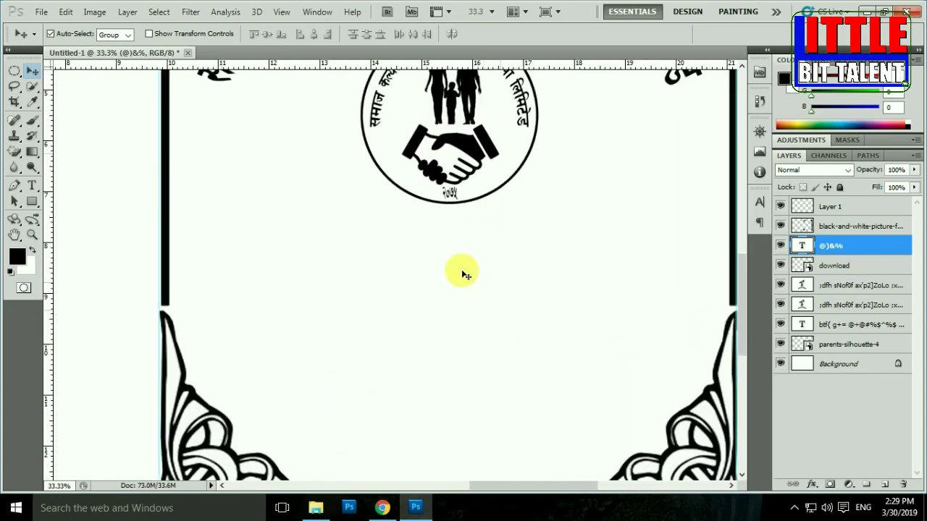
left_click(32, 186)
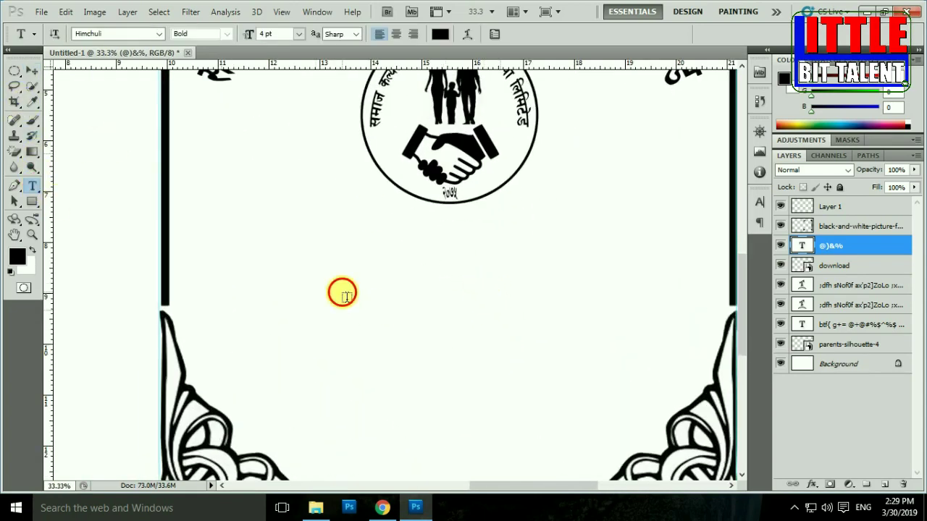
Type the subtitle ( सहकारी ऐन २०४८ अनुसार स्थापित ) below the logo at a larger size.
left_click(341, 285)
key("ctrl+shift+period")
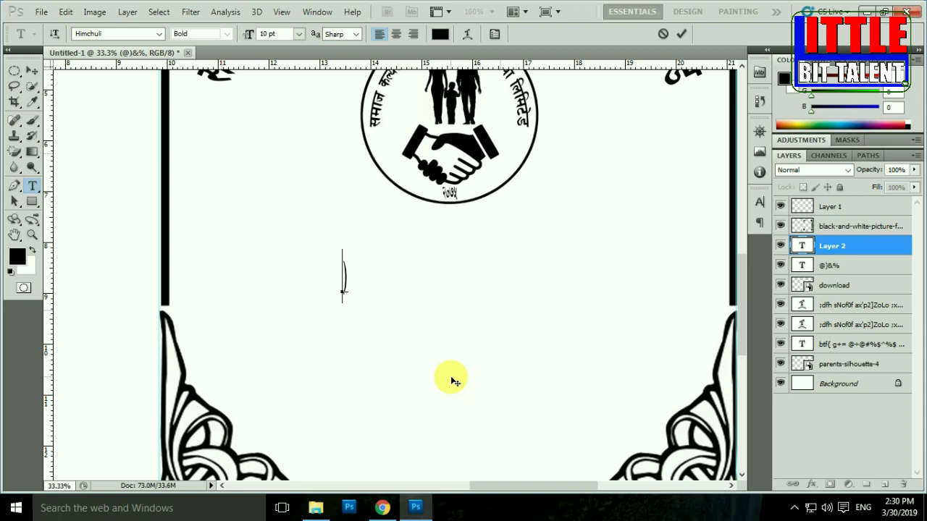
type(";x")
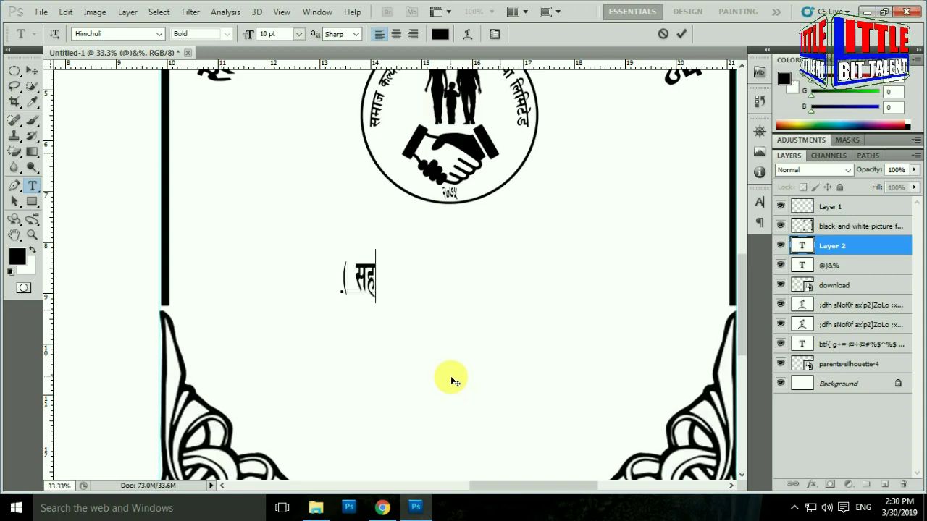
type("sf")
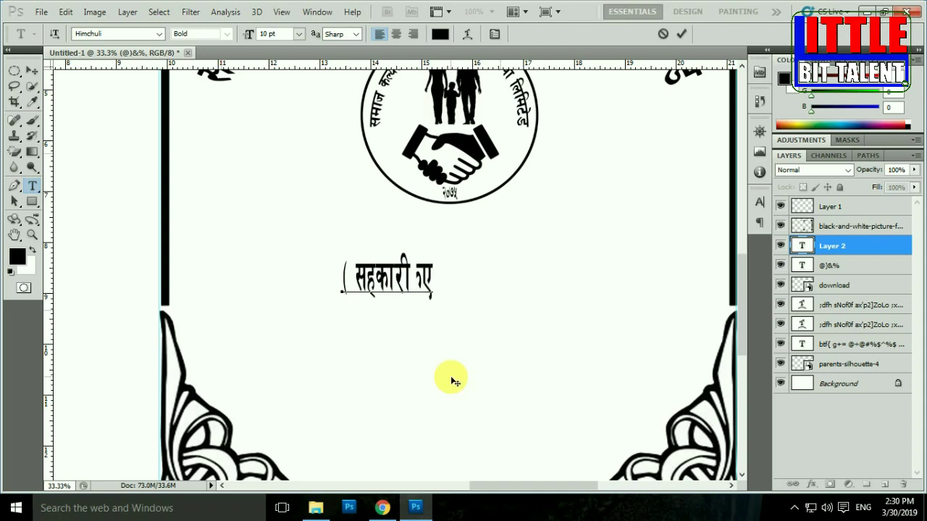
type("]g")
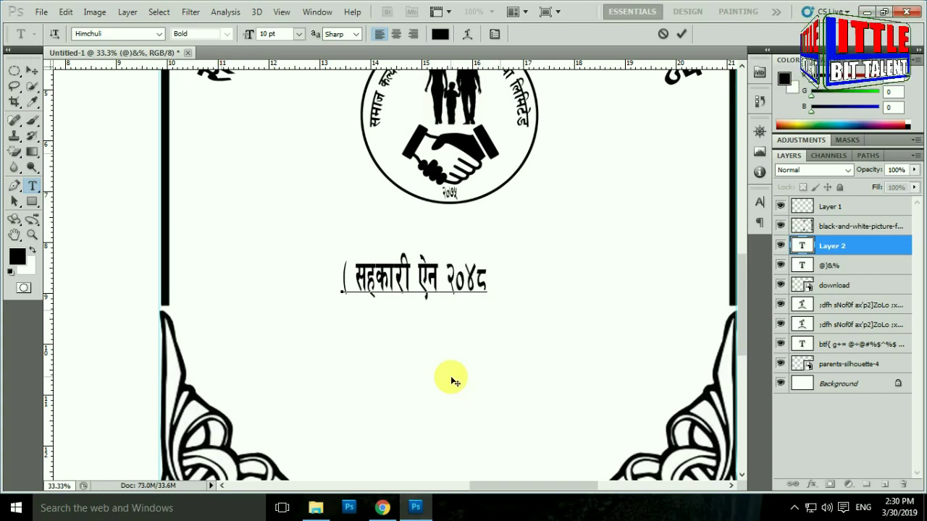
type("cg")
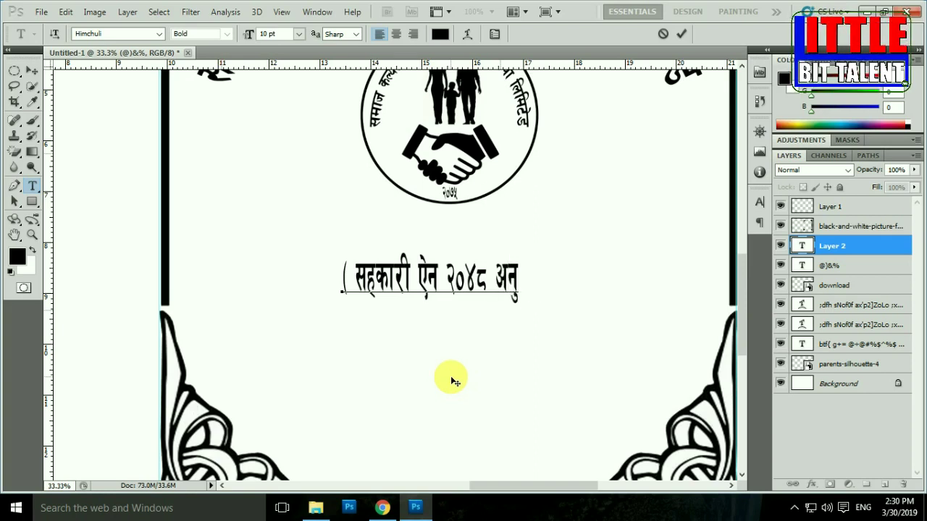
type("f")
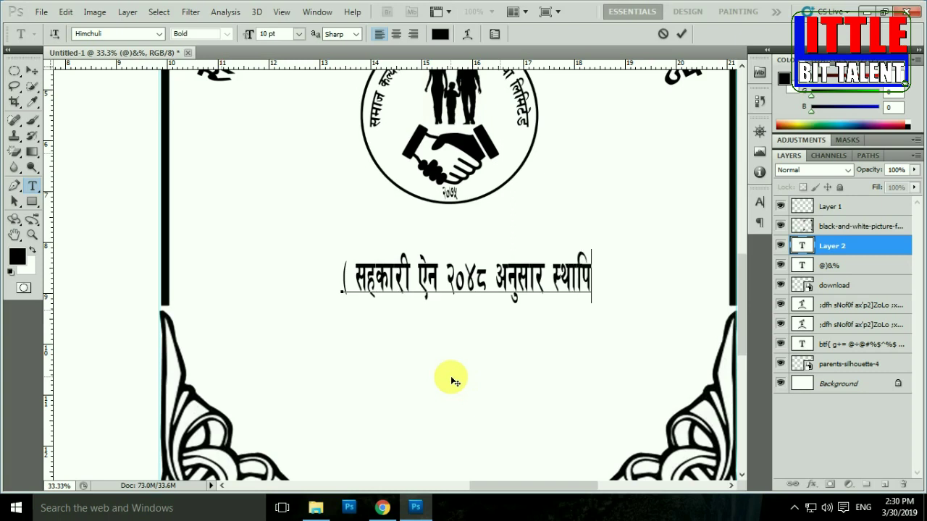
type(" t")
Set the subtitle line to the Ganesh font and shift it slightly left.
key("ctrl+a")
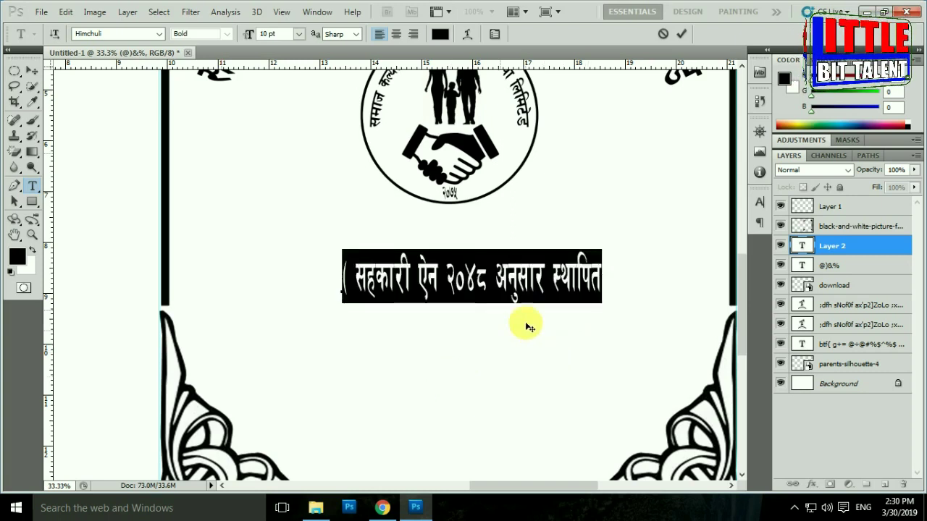
left_click(550, 311)
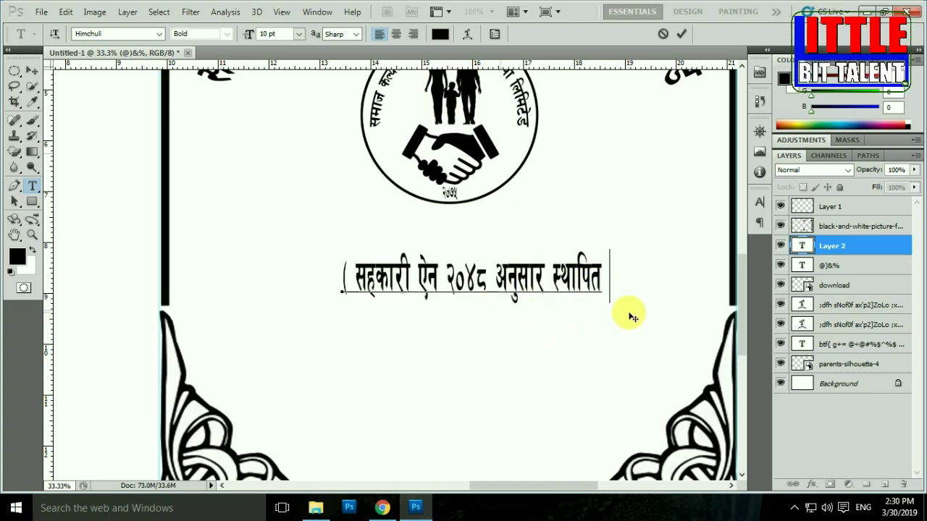
type(")")
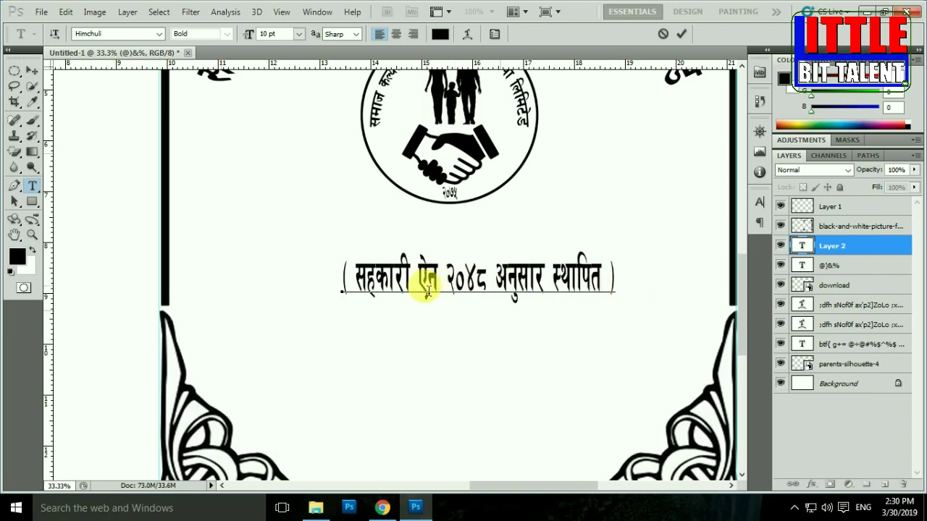
key("ctrl+a")
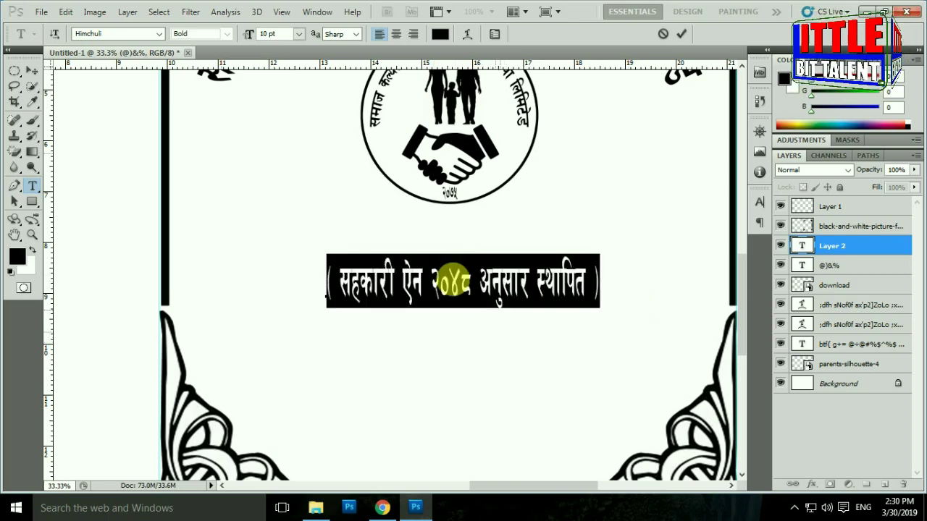
left_click(110, 35)
type("Ganes")
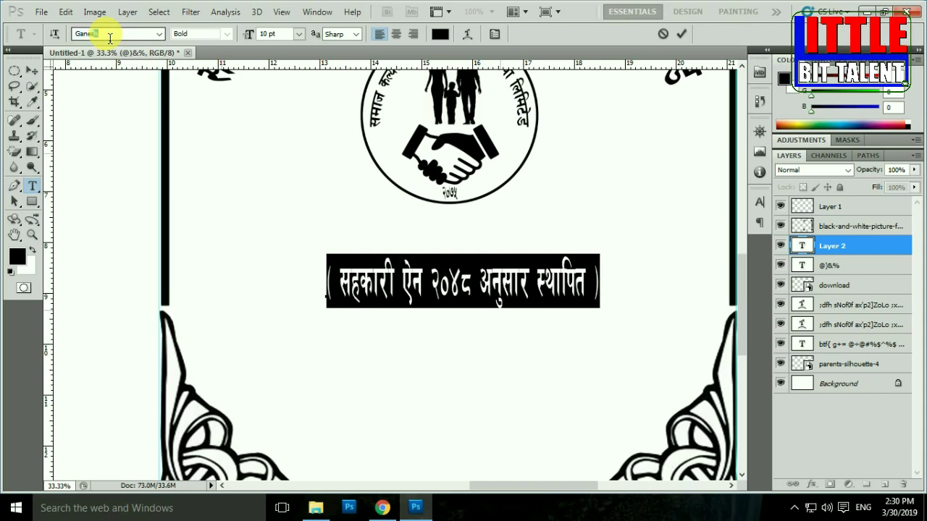
key("Return")
left_click(418, 290)
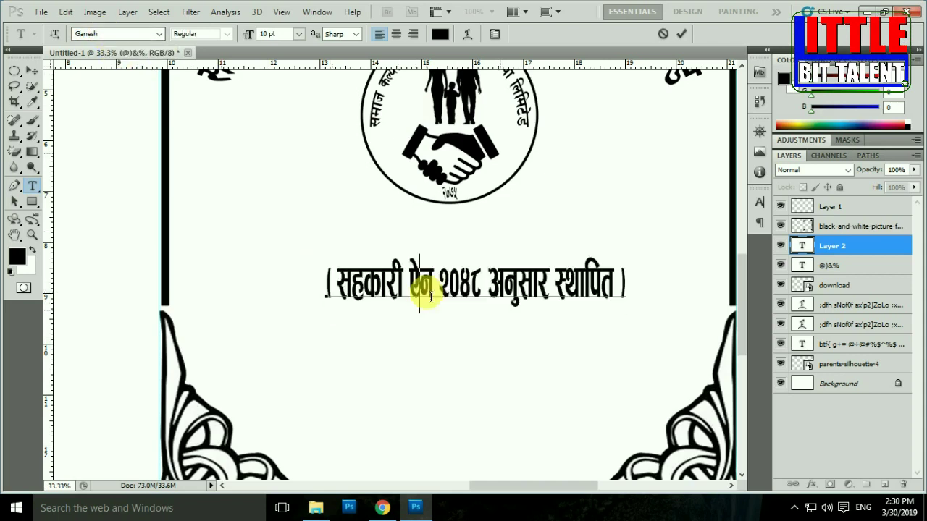
left_click_drag(492, 351, 474, 349)
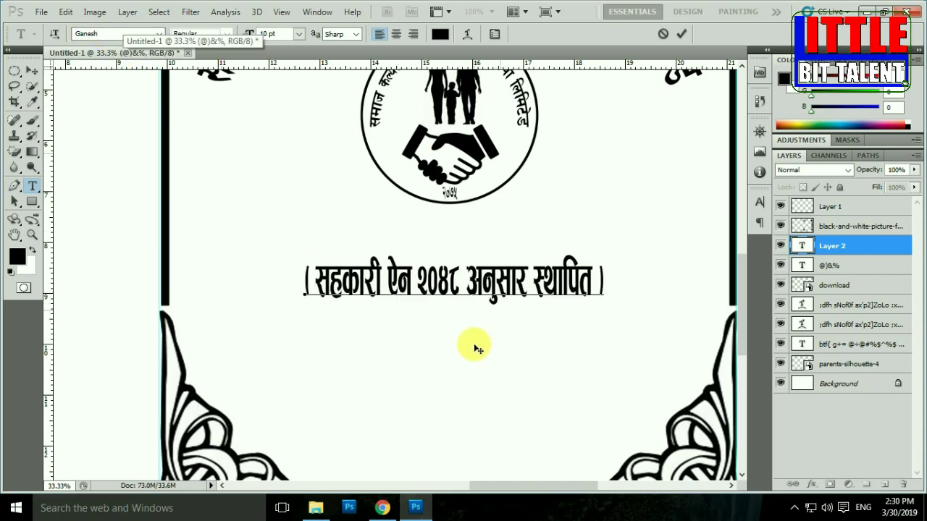
left_click(32, 71)
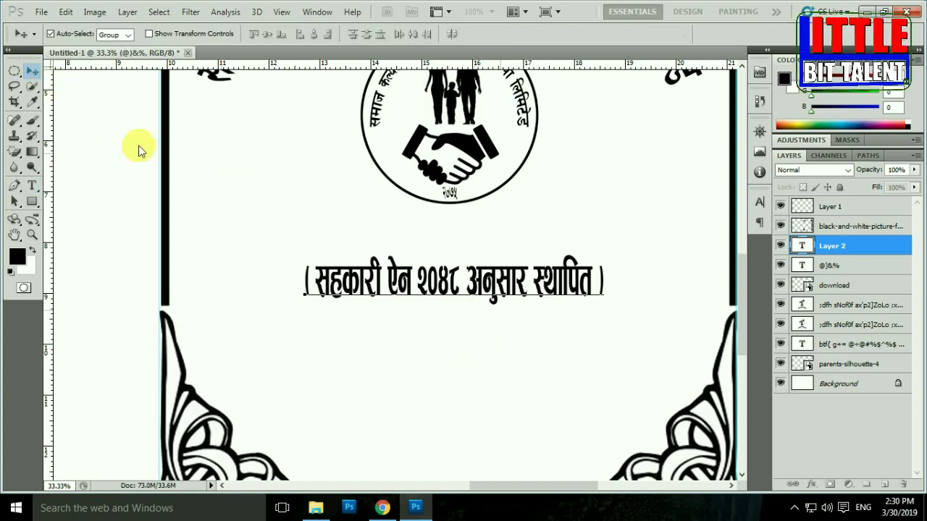
Drag the Ganesh subtitle line up so it sits just beneath the stamp logo.
scroll(538, 336, "down", 3)
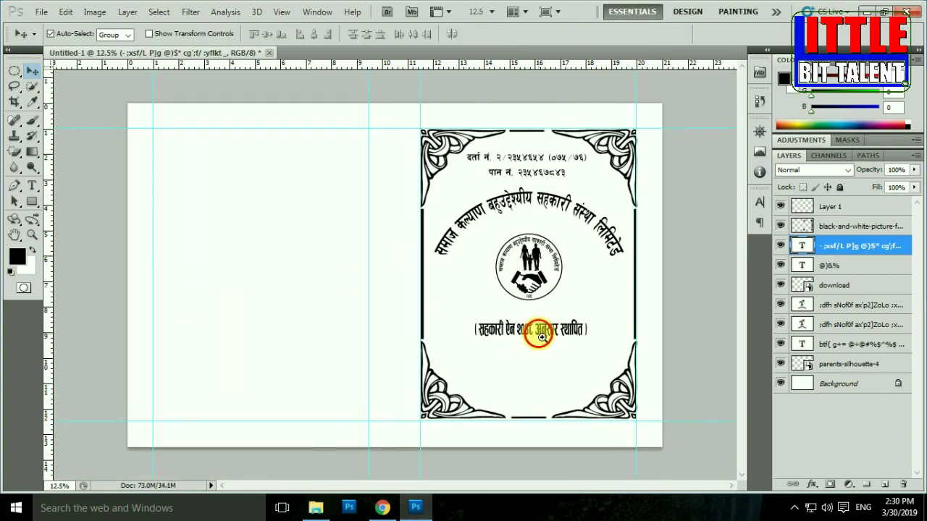
left_click(542, 336)
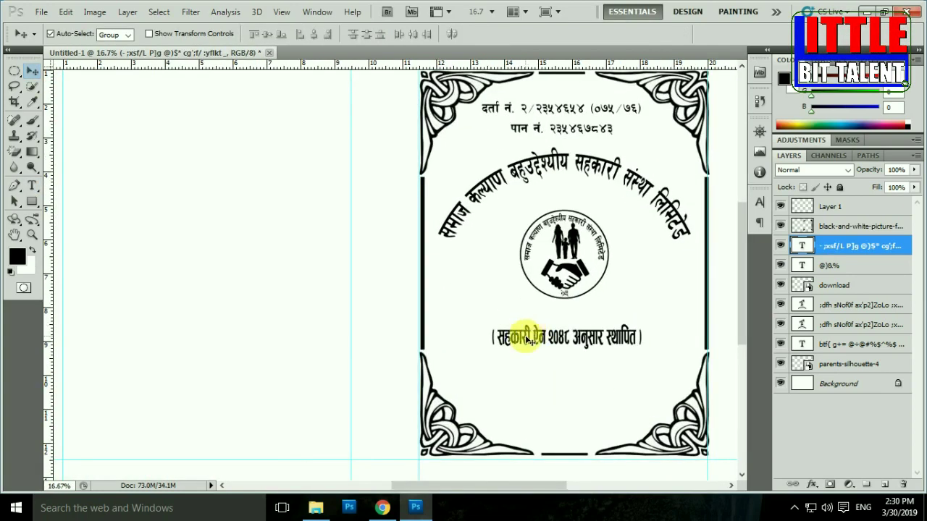
left_click_drag(529, 338, 528, 319)
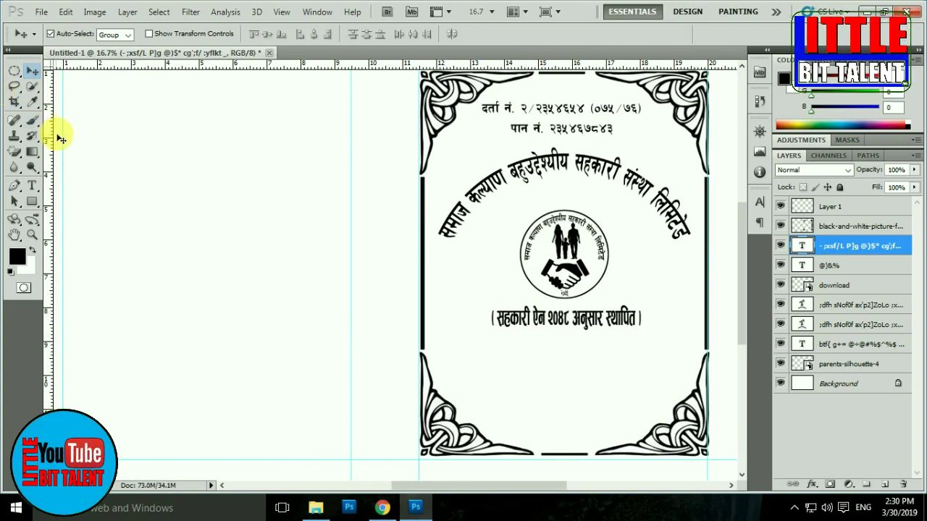
left_click(33, 186)
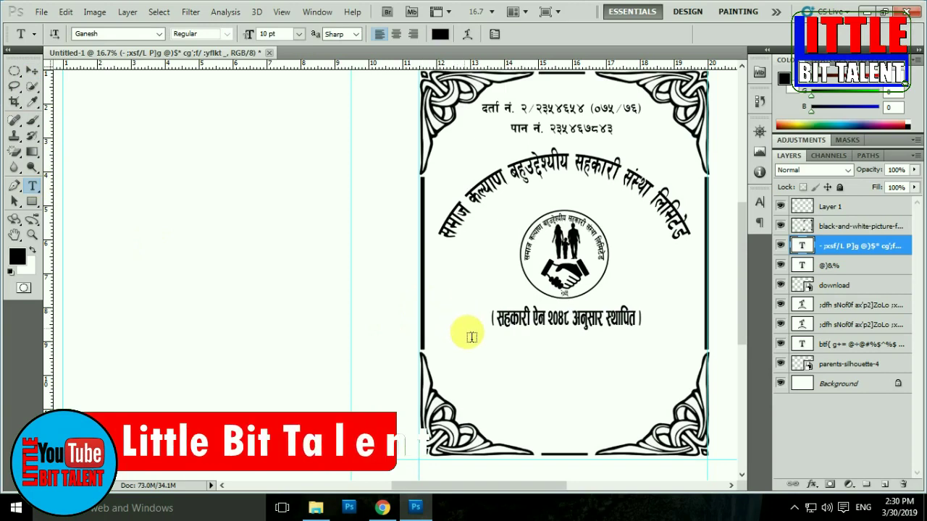
Begin the Ganesh location line हेटौडा ८ मकवान below the subtitle.
left_click(486, 367)
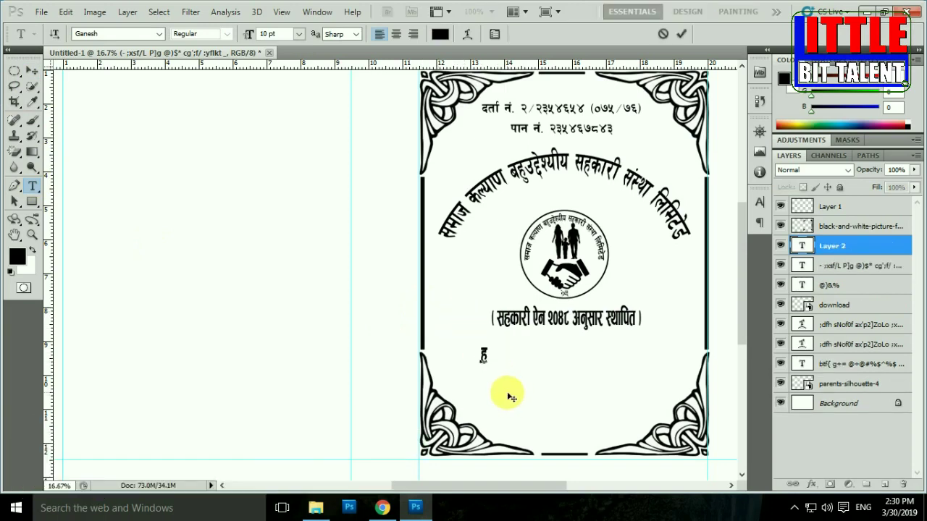
type("]6f")
type("s")
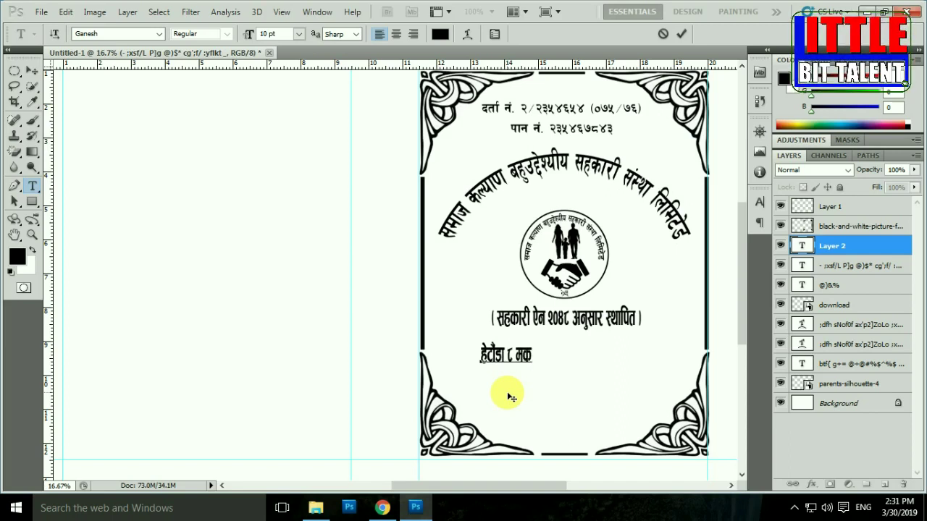
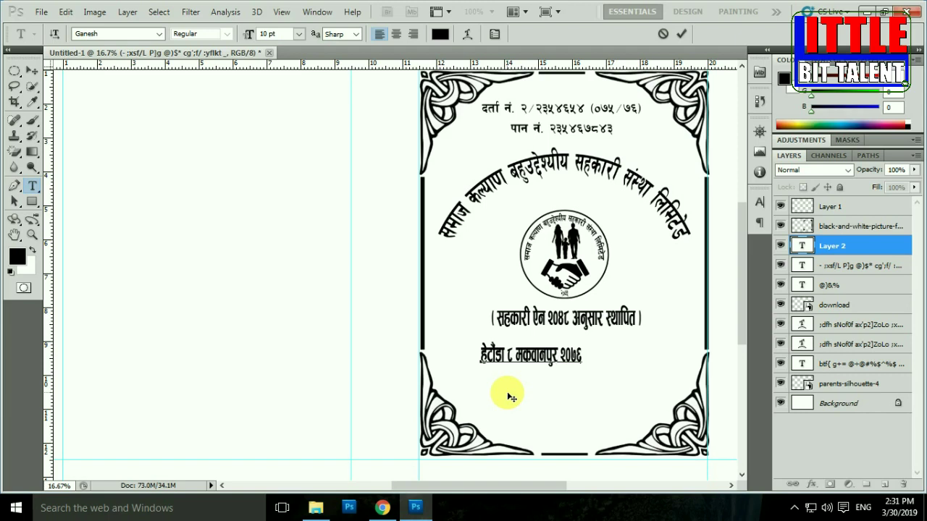
Change the year's last digit from ६ to ५ and type a phone-number line below the address.
key("BackSpace")
type("5")
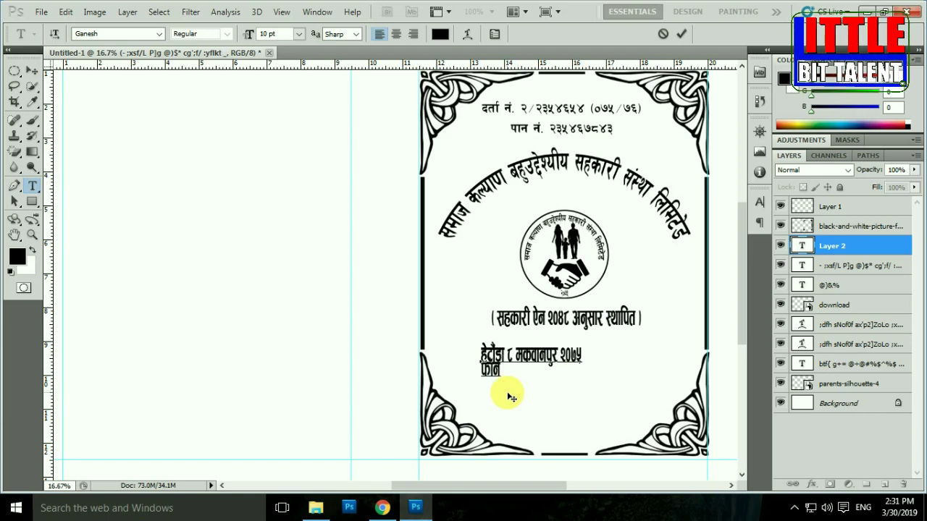
type("g+")
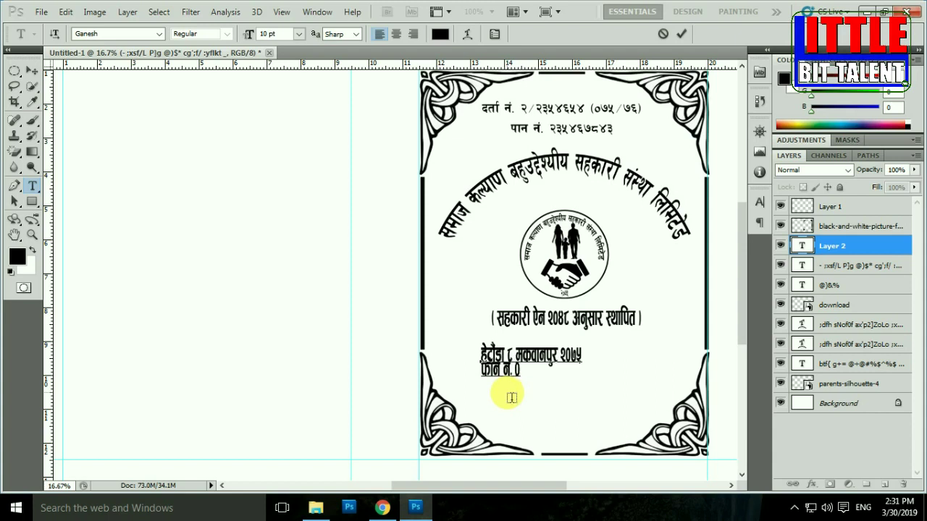
type("6")
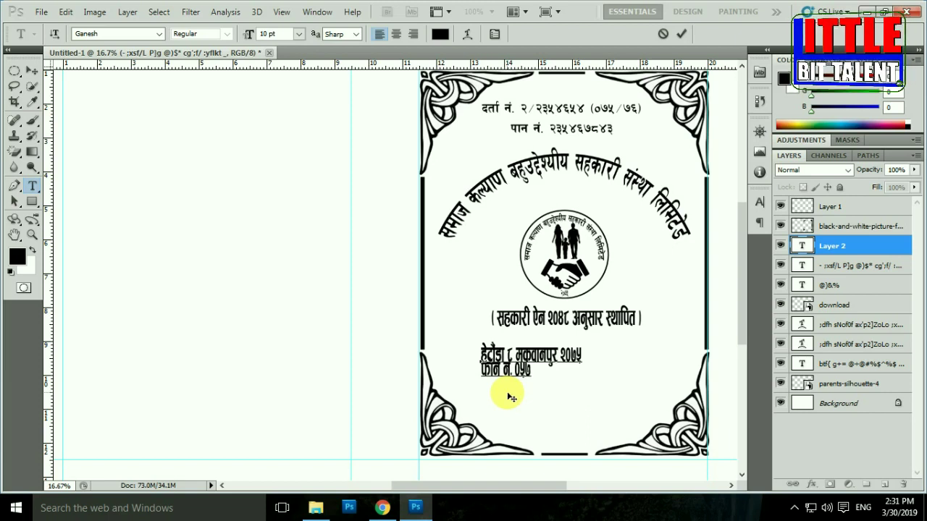
type("75@@")
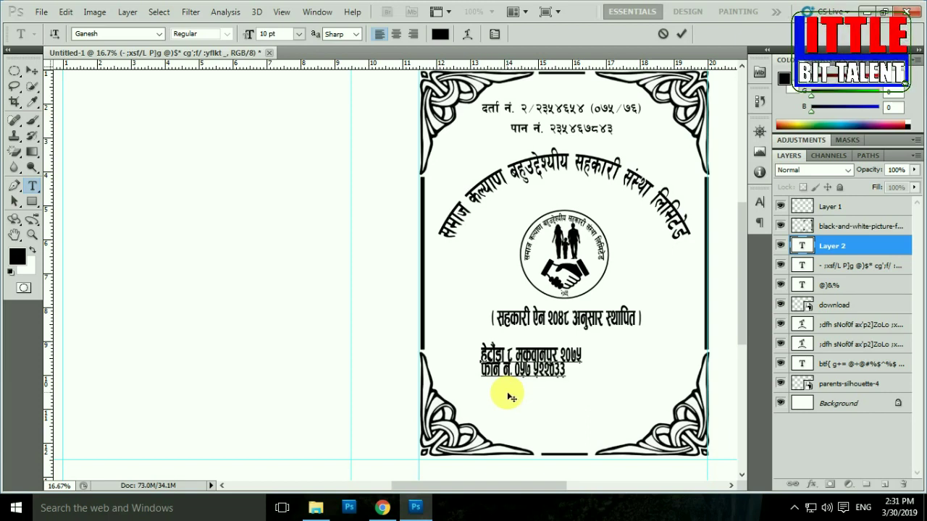
key("ctrl+a")
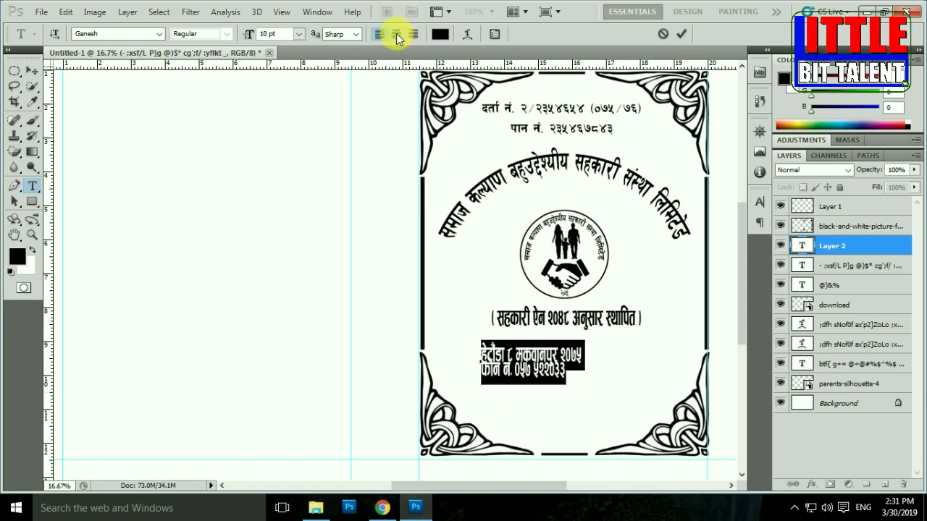
Centre-align the address block, move it to the page centre and tighten its leading.
left_click(397, 35)
left_click(492, 354)
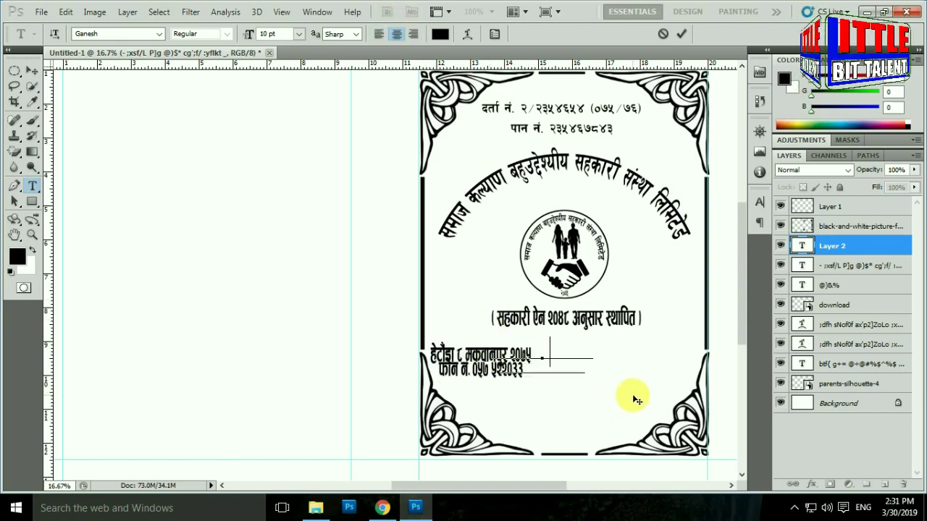
left_click_drag(632, 399, 605, 404)
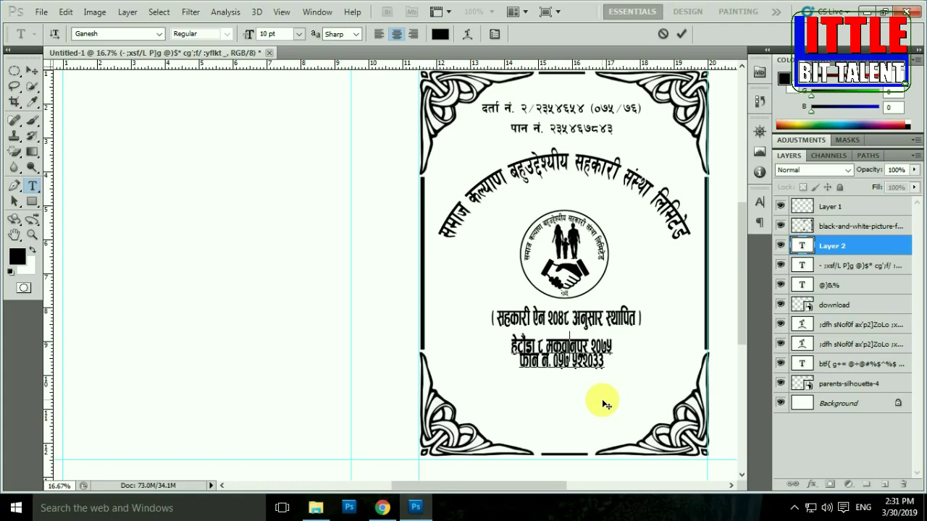
key("ctrl+a")
left_click(762, 205)
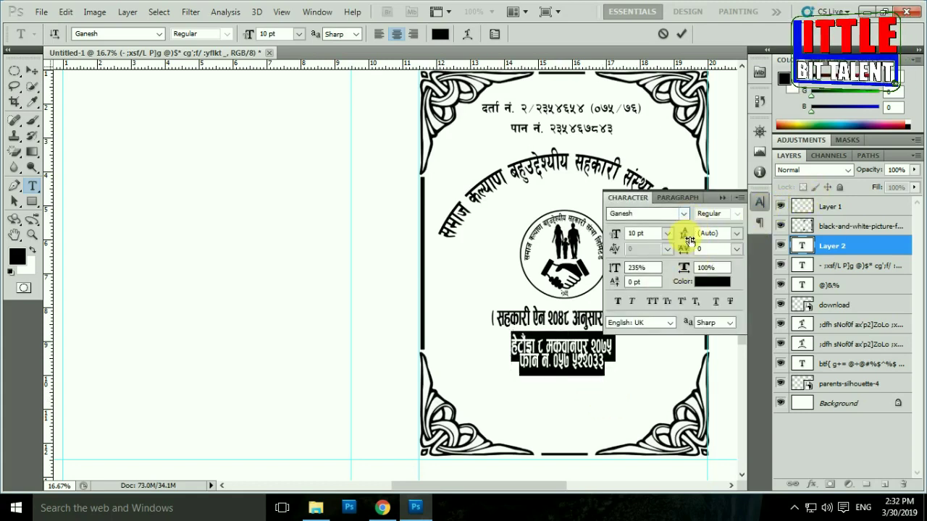
left_click_drag(684, 234, 699, 244)
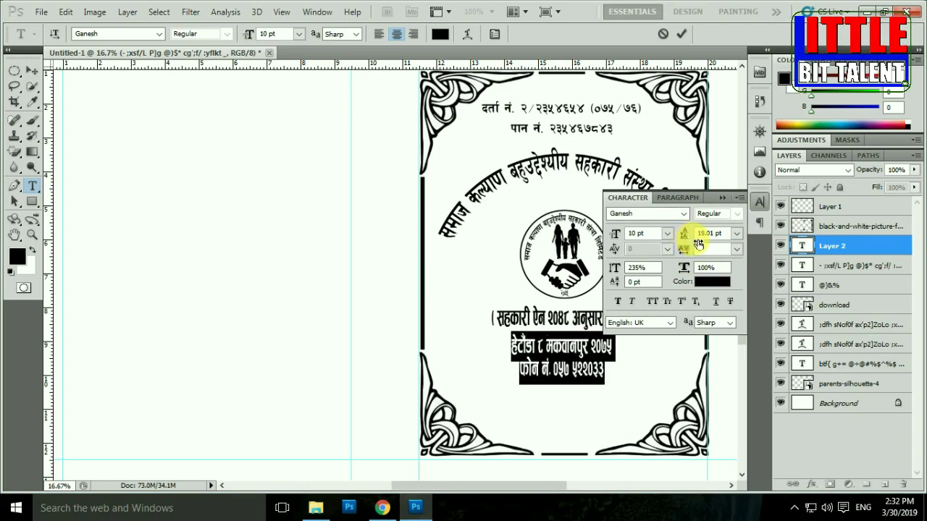
left_click(724, 197)
Set the address and phone lines in Himchuli Bold and commit the text.
left_click(572, 369)
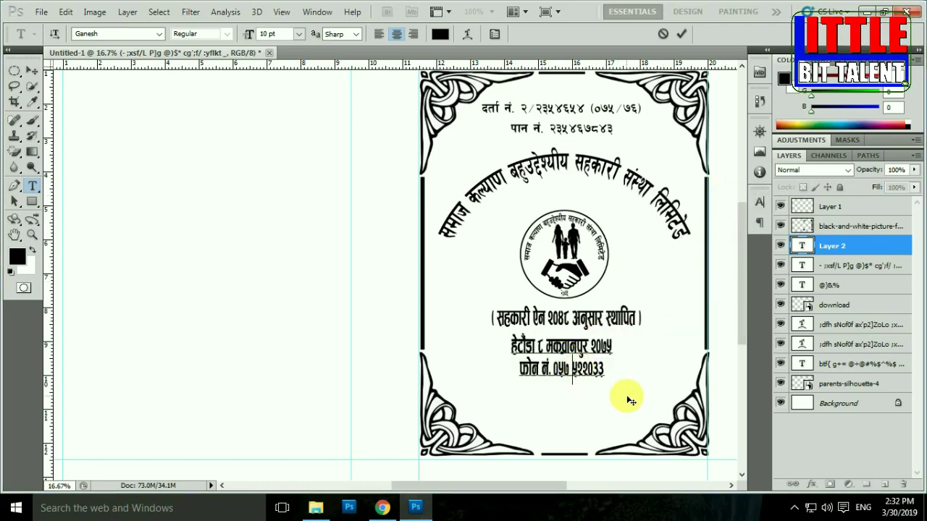
left_click_drag(605, 382, 511, 335)
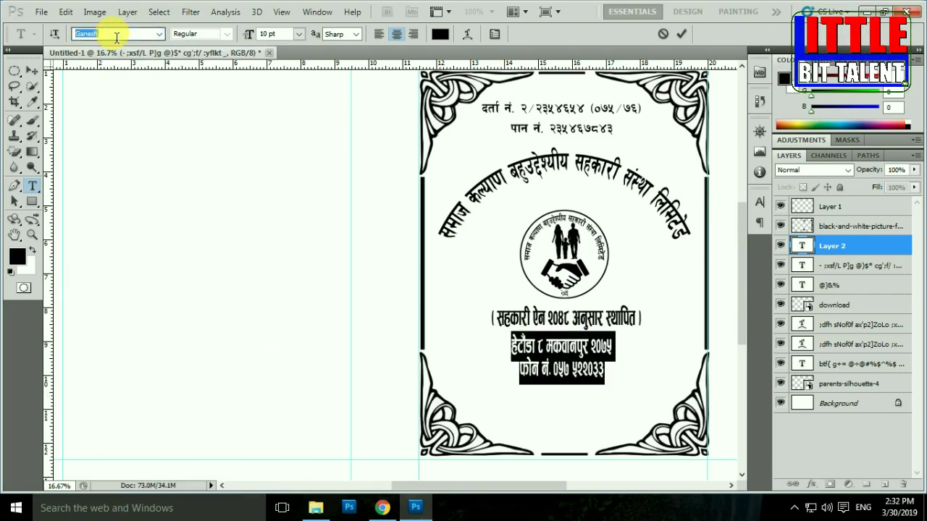
type("Himchuli")
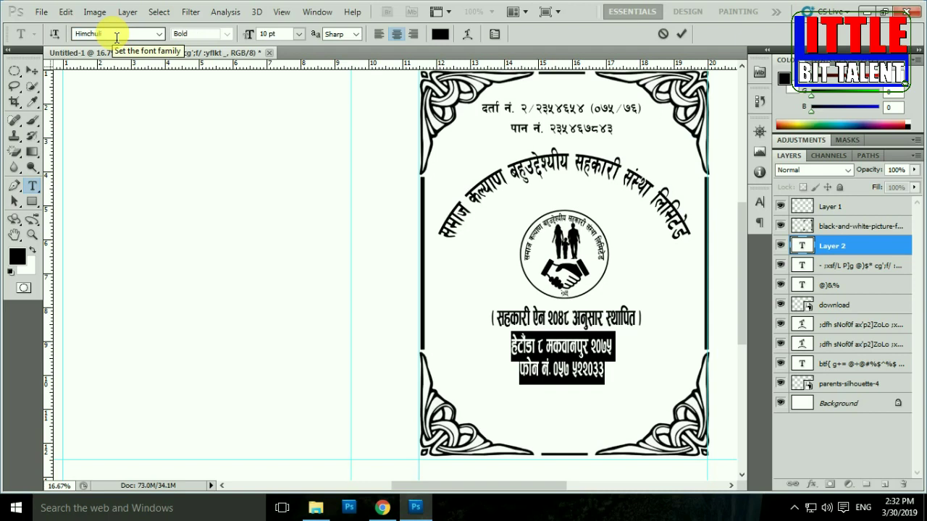
key("Return")
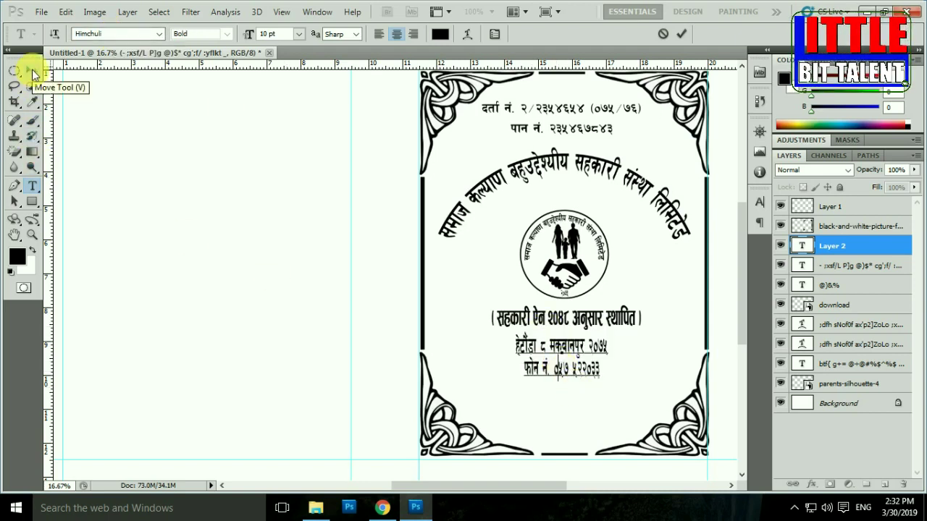
left_click(32, 69)
left_click_drag(543, 353, 591, 347)
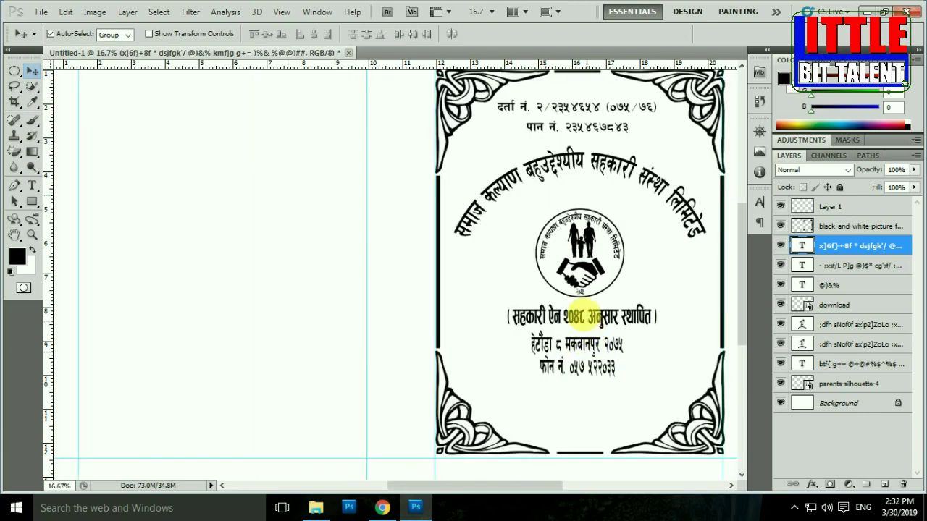
Reposition the curved organisation name, then try nudging the emblem group up and undo it.
left_click_drag(528, 209, 648, 304)
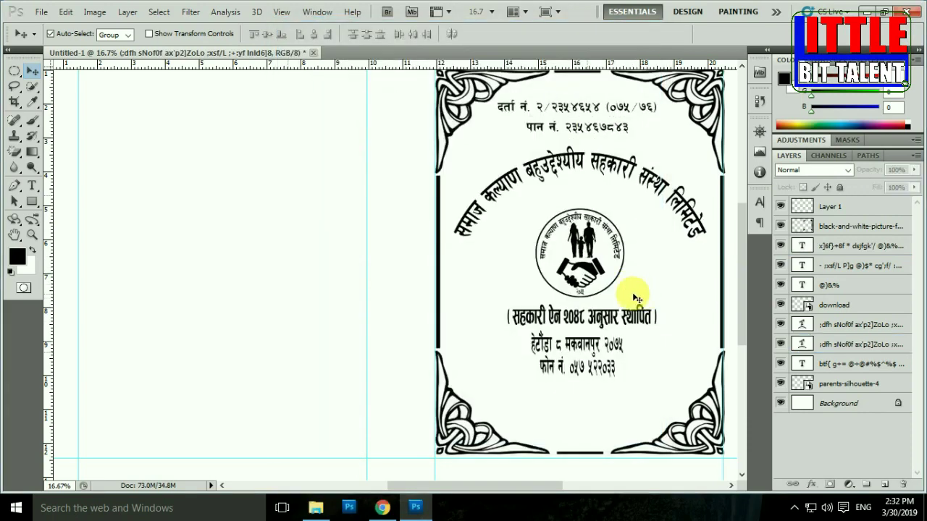
mouse_move(691, 311)
left_mouse_down()
mouse_move(545, 254)
mouse_move(517, 202)
left_mouse_up()
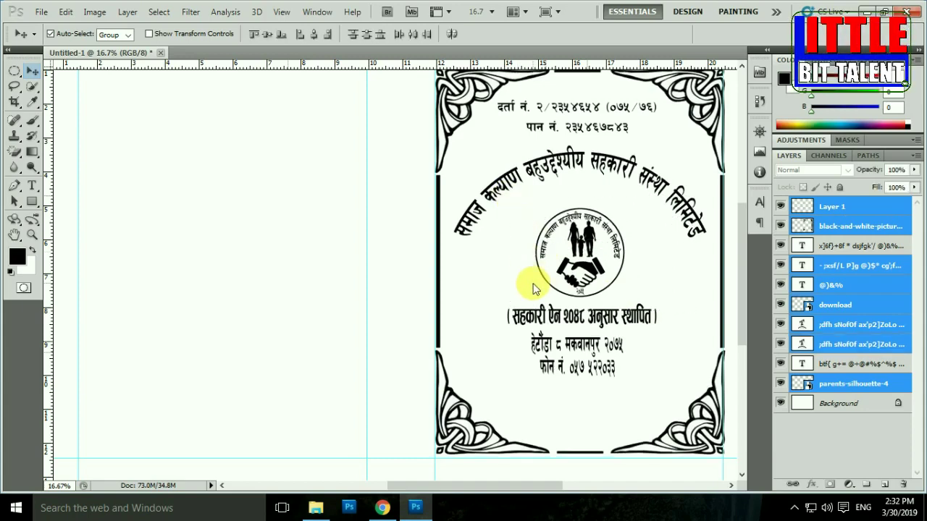
key("shift+Up")
key("shift+Up")
key("ctrl+z")
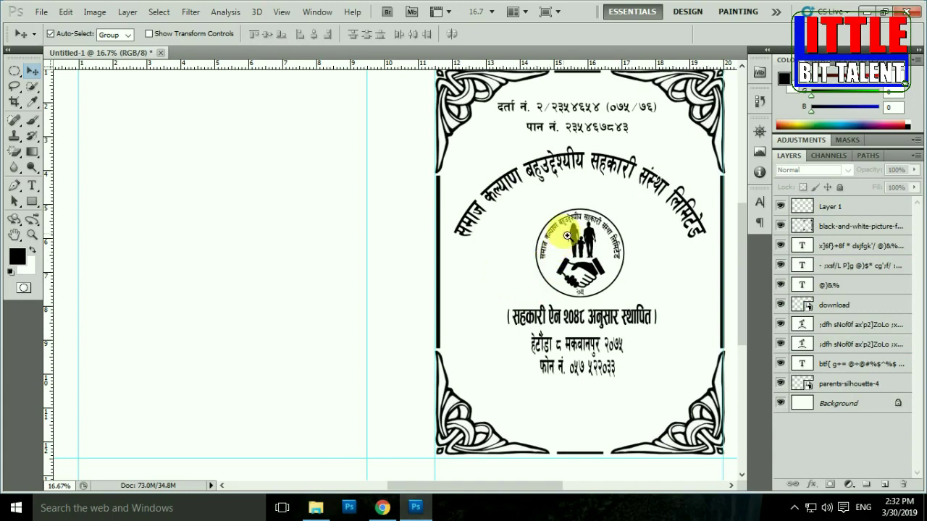
Move the address and phone text layer up a few pixels.
left_click(575, 318)
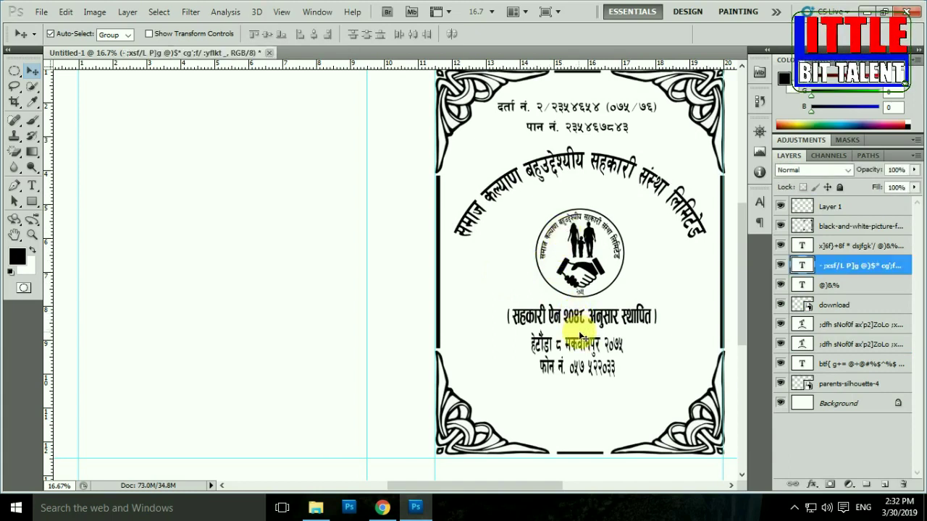
left_click(585, 361)
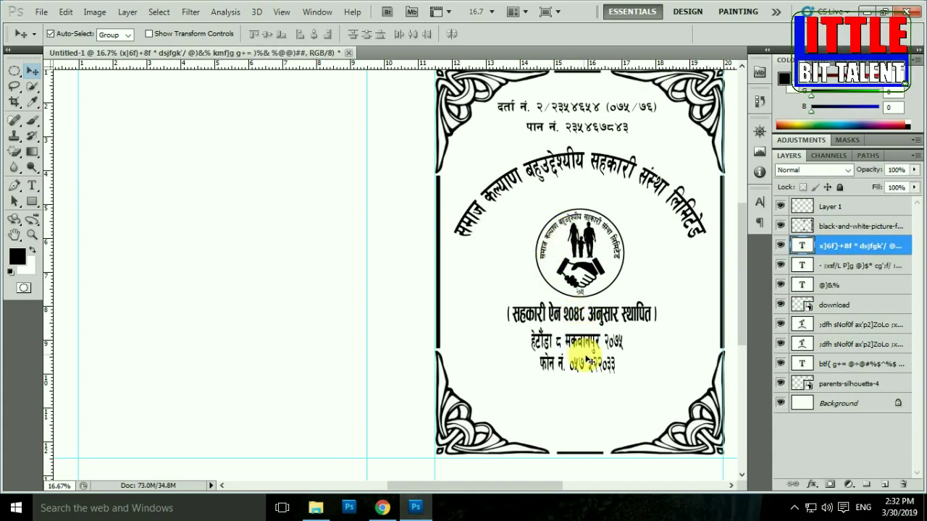
left_click_drag(588, 360, 588, 357)
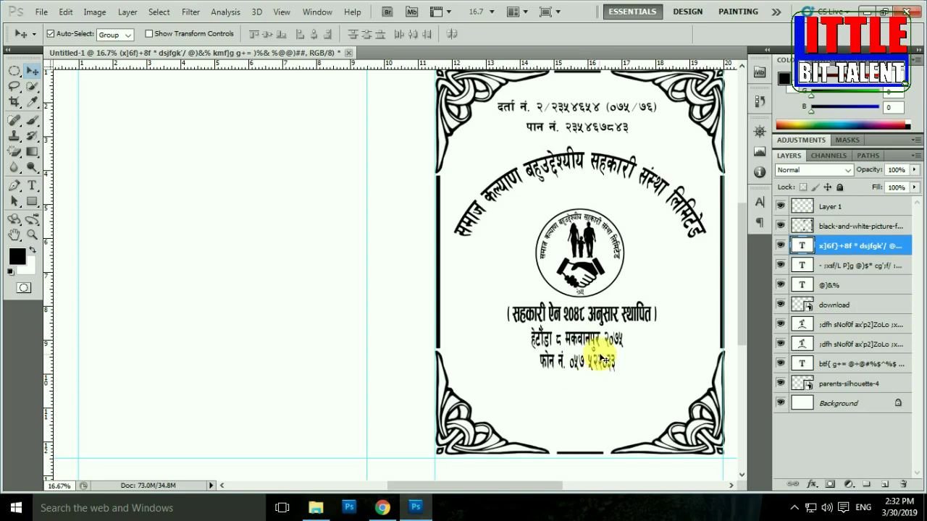
scroll(602, 355, "up", 2)
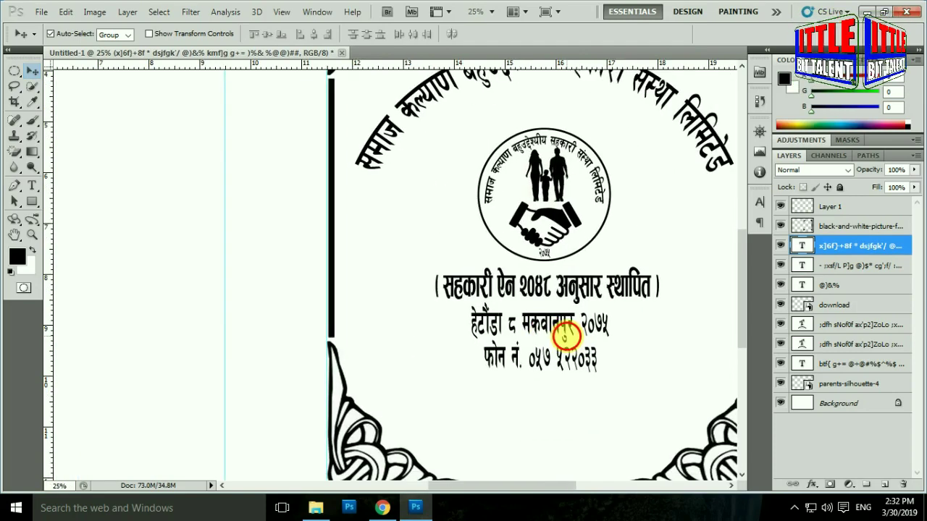
scroll(576, 351, "down", 1)
scroll(573, 349, "down", 1)
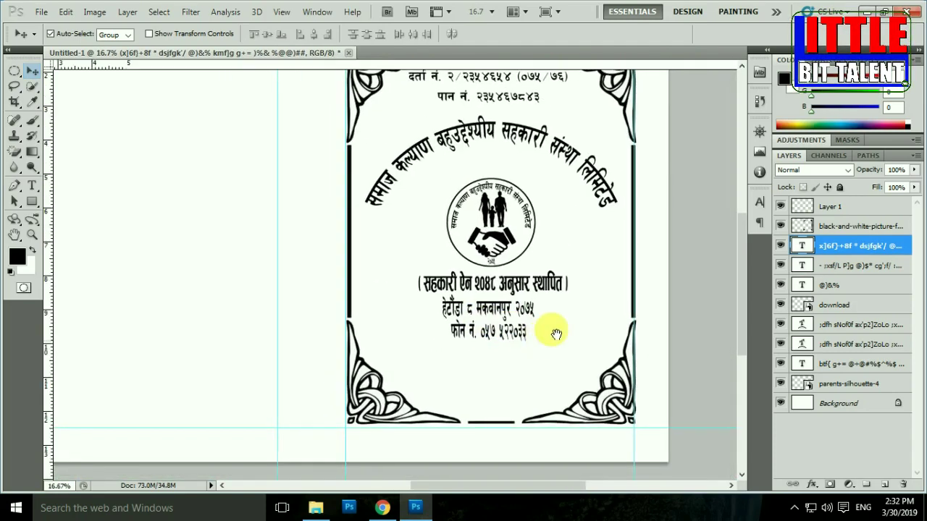
Fill a rectangle below the phone line with black on a new layer.
left_click(15, 70)
left_click(66, 69)
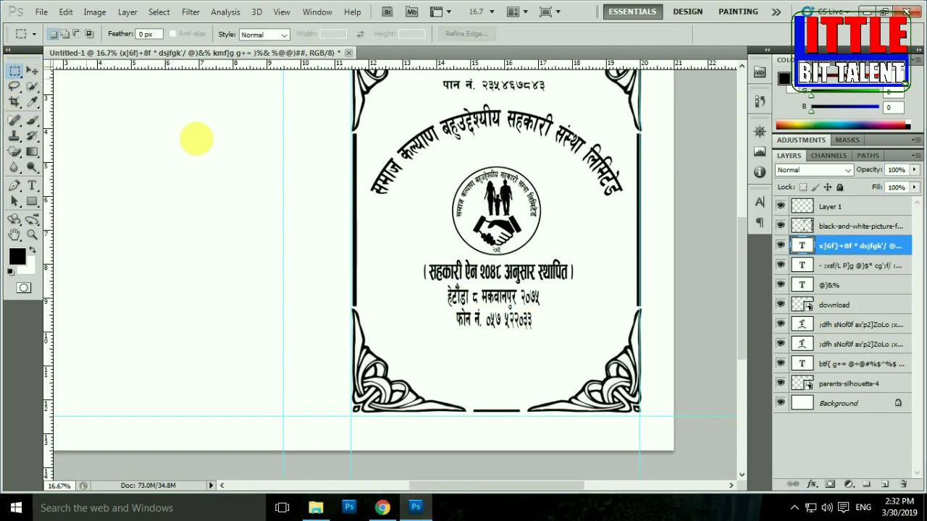
left_click_drag(419, 338, 567, 382)
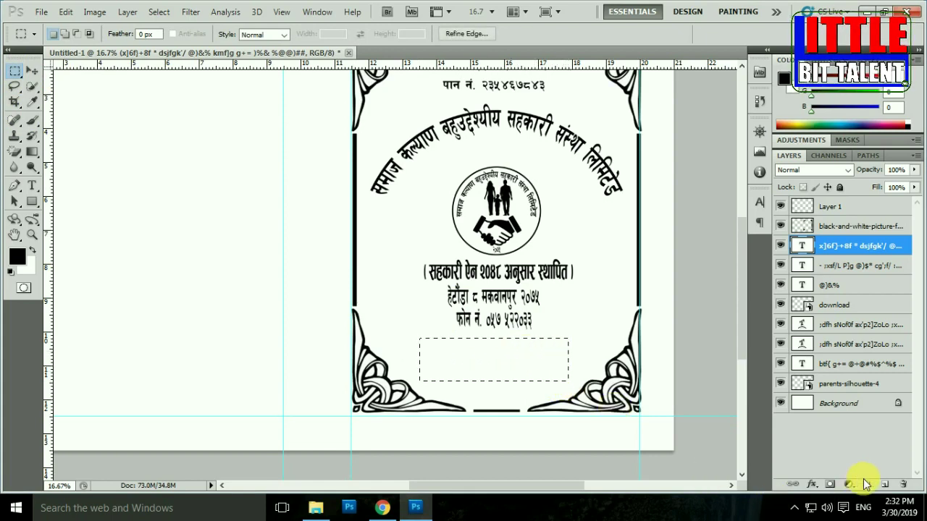
left_click(887, 483)
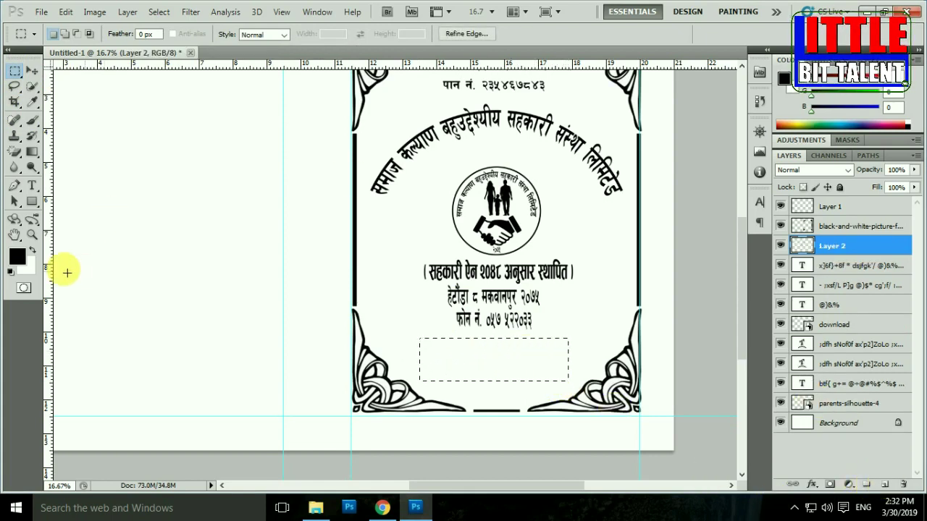
key("alt+BackSpace")
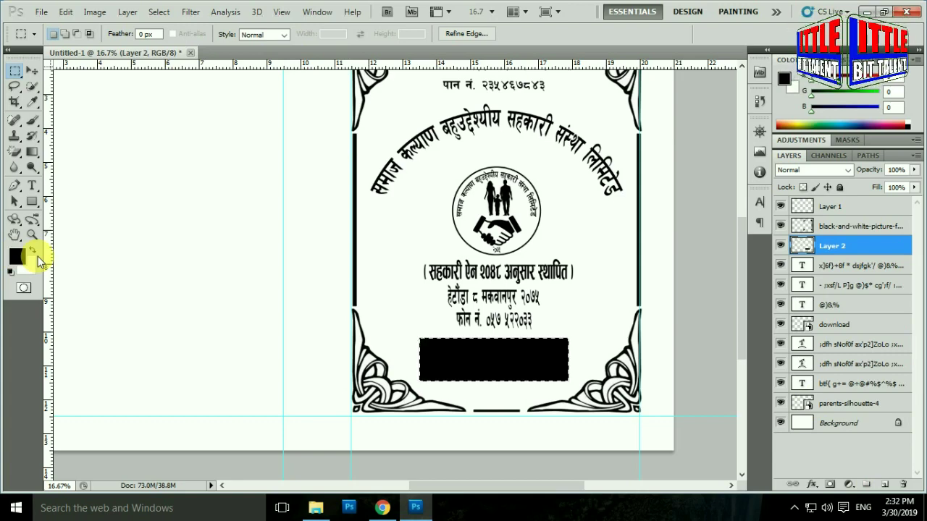
Zoom in on the lower cover and start a new text on the left page.
left_click(480, 340, "ctrl")
left_click(480, 340, "ctrl")
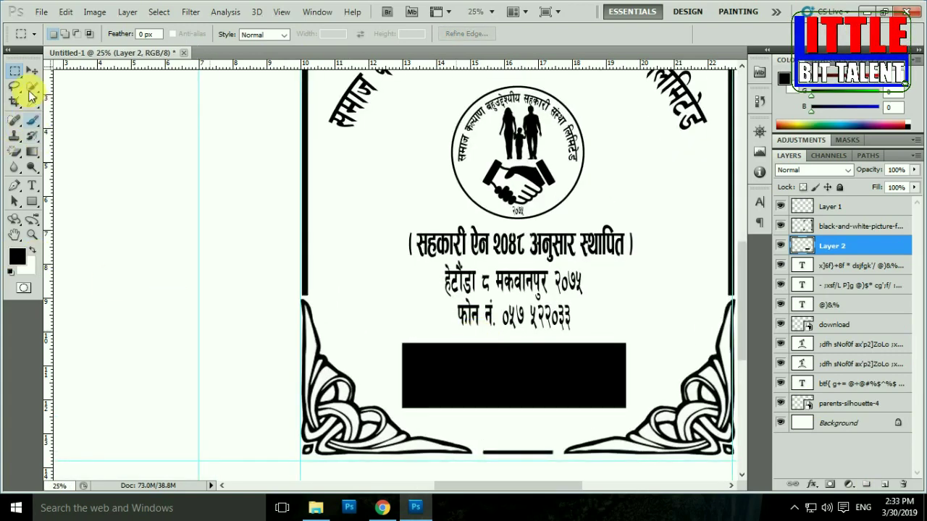
left_click(32, 186)
left_click(98, 268)
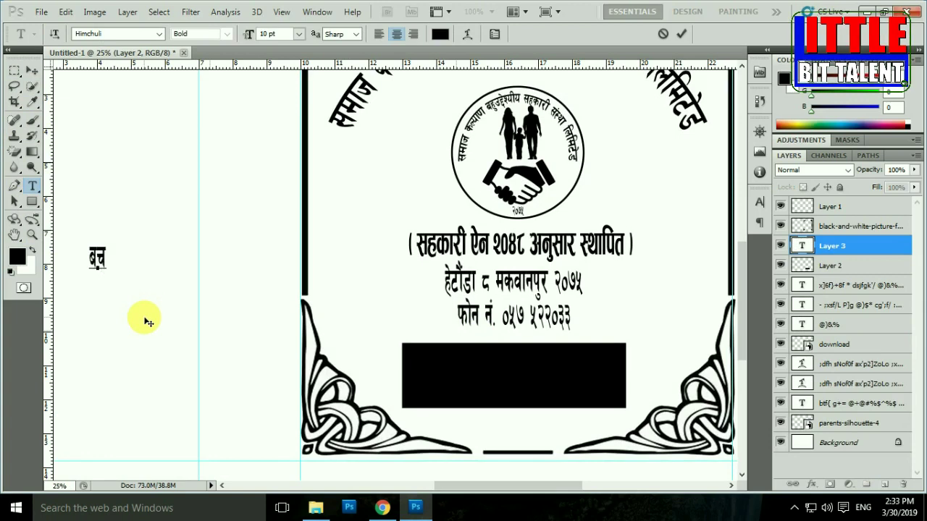
Type 'बचत पासबुक', enlarge it to 18 pt and move it onto the black box.
type("t kf")
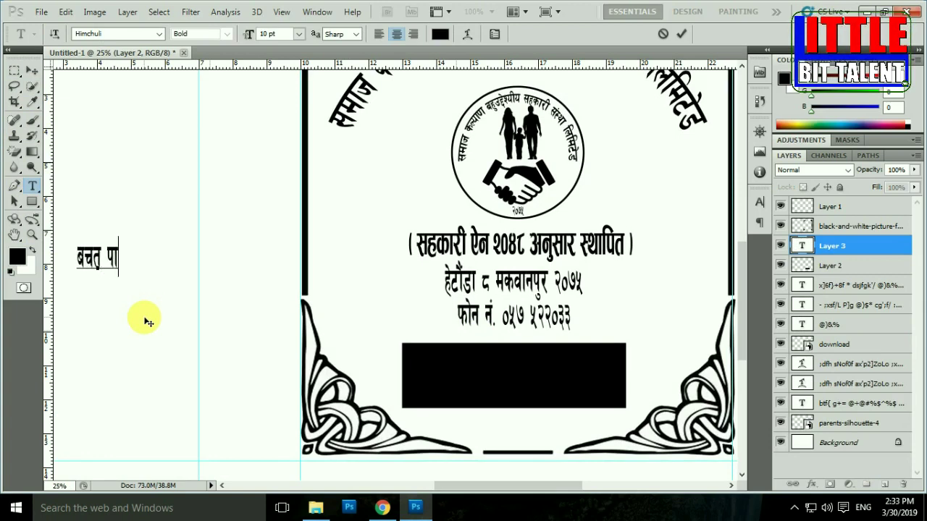
type("a's")
key("ctrl+a")
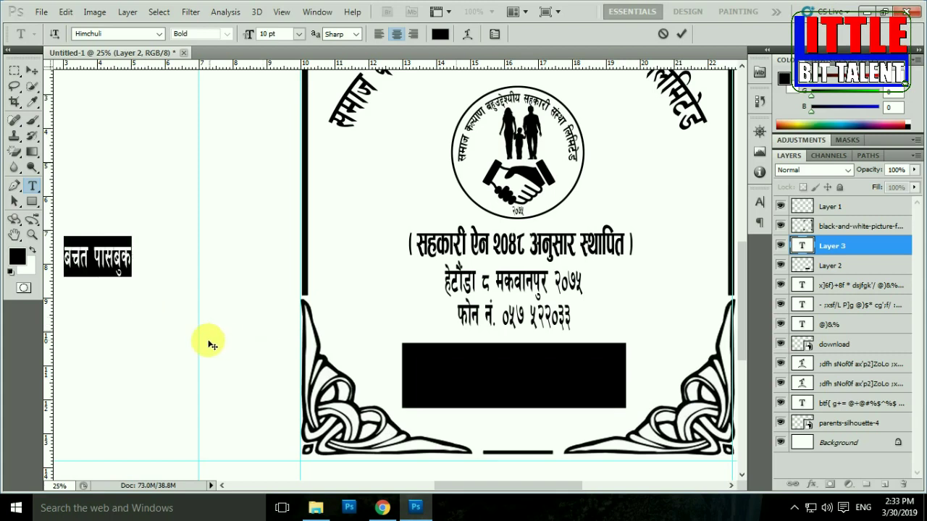
key("ctrl+shift+period")
key("ctrl+shift+period")
key("ctrl+shift+period")
key("ctrl+shift+period")
key("ctrl+shift+period")
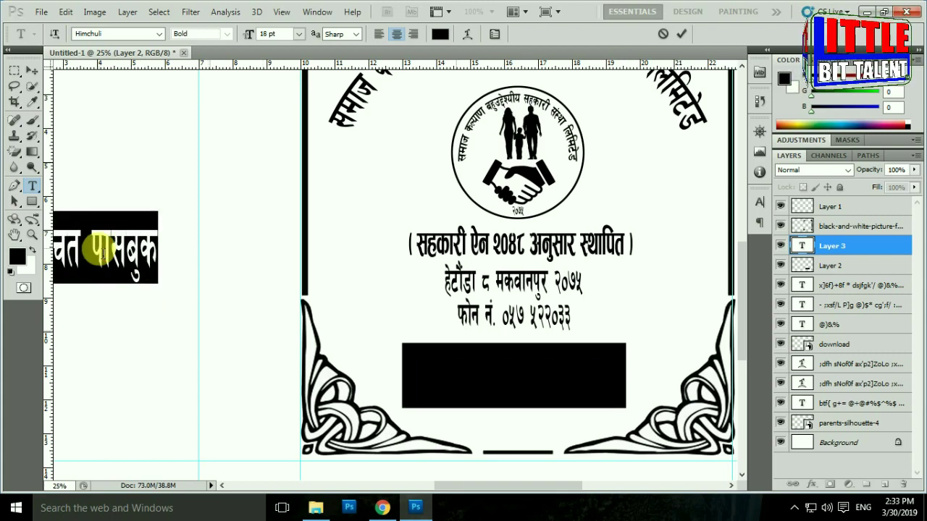
key("ctrl+shift+comma")
key("ctrl+shift+comma")
key("ctrl+shift+comma")
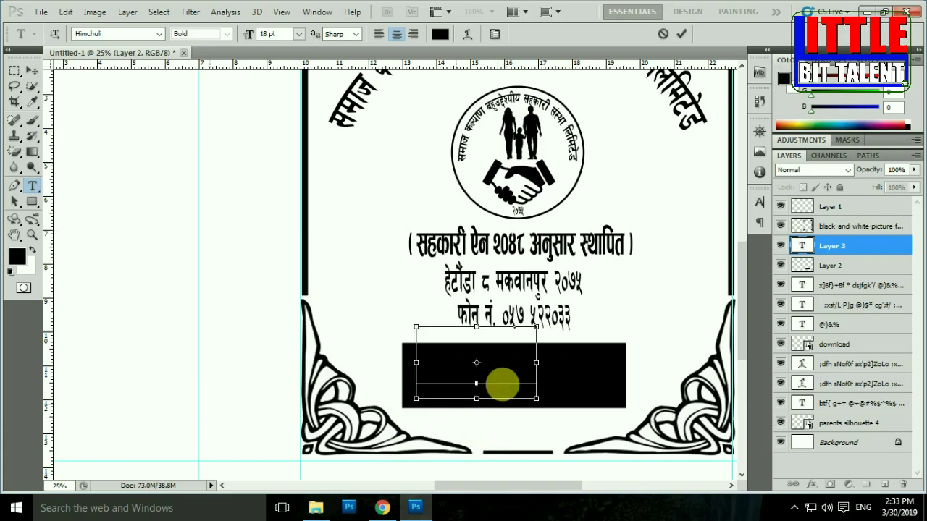
left_click_drag(502, 381, 516, 396)
Colour the heading white (ffffff), centre it in the box and reduce it to 16 pt.
left_click(441, 34)
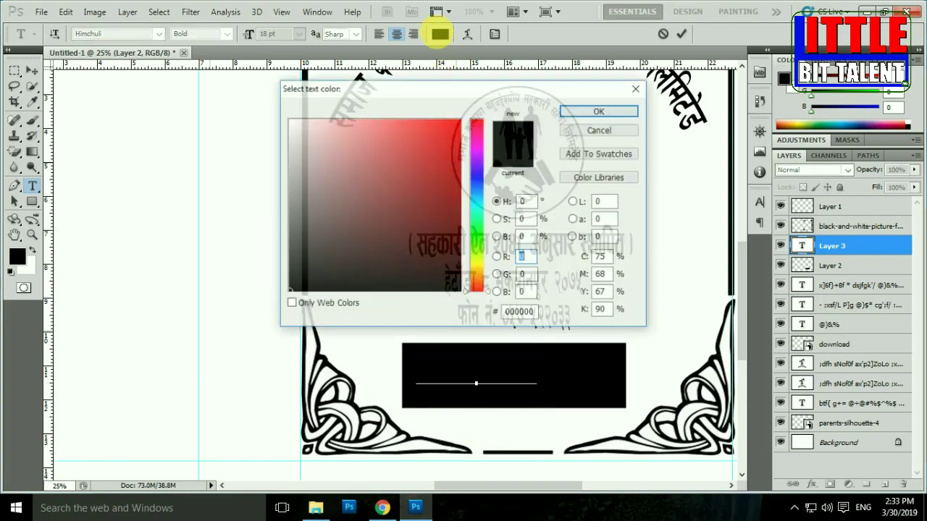
left_click_drag(362, 120, 254, 86)
left_click(596, 111)
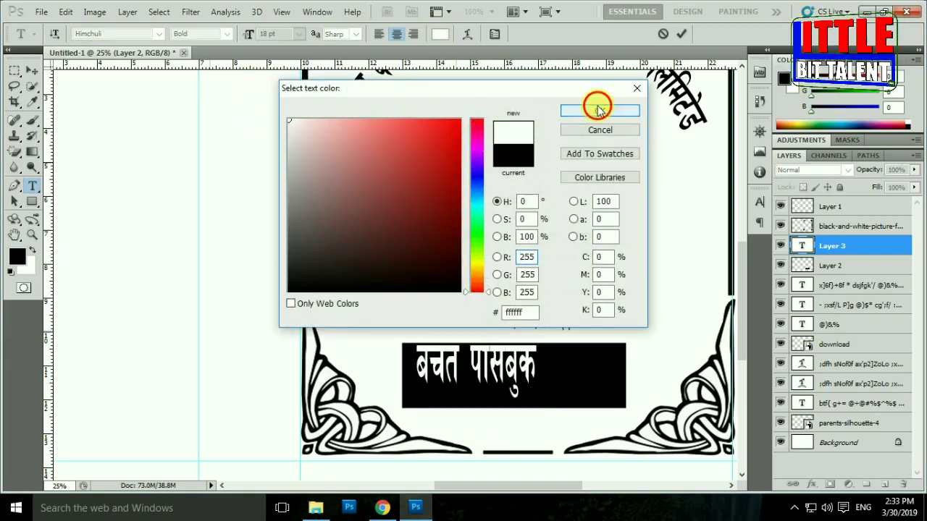
left_click_drag(598, 429, 607, 430)
key("ctrl+a")
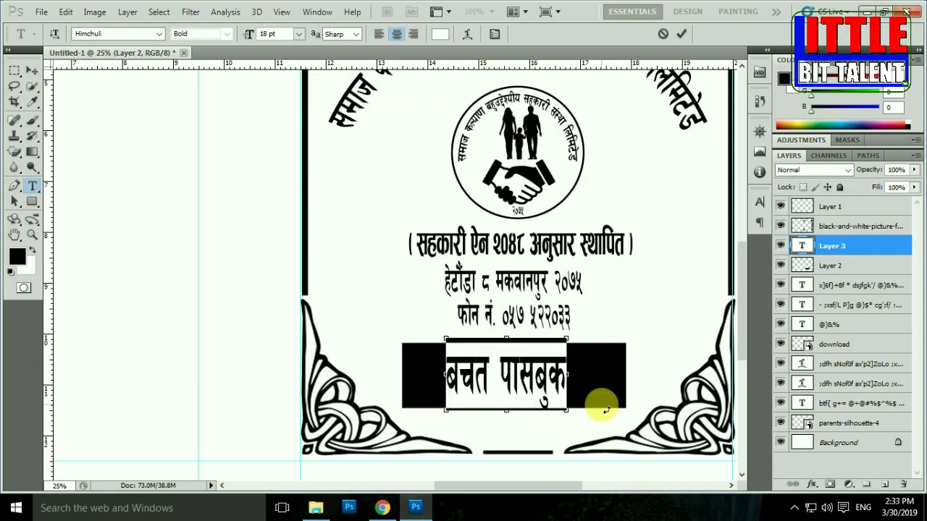
key("ctrl+shift+comma")
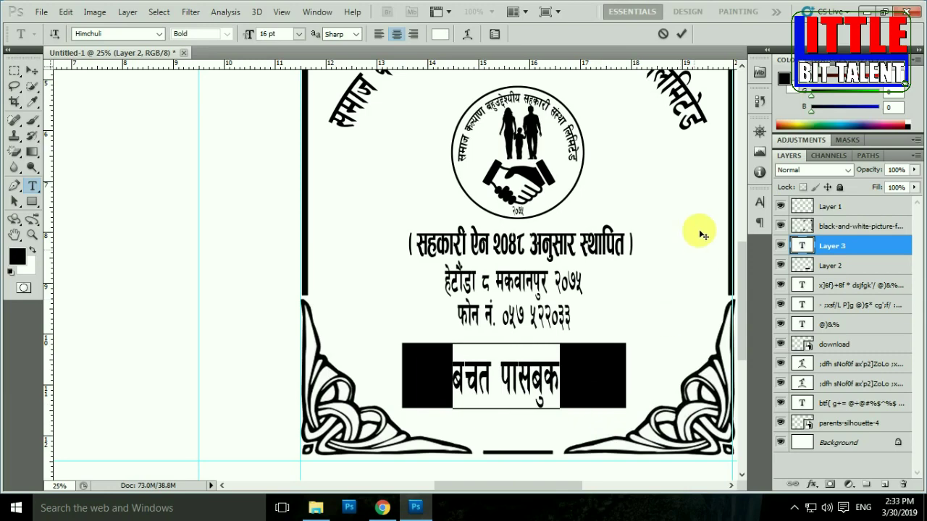
Set the बचत पासबुक heading's vertical scale to 100% in the Character panel.
left_click(759, 202)
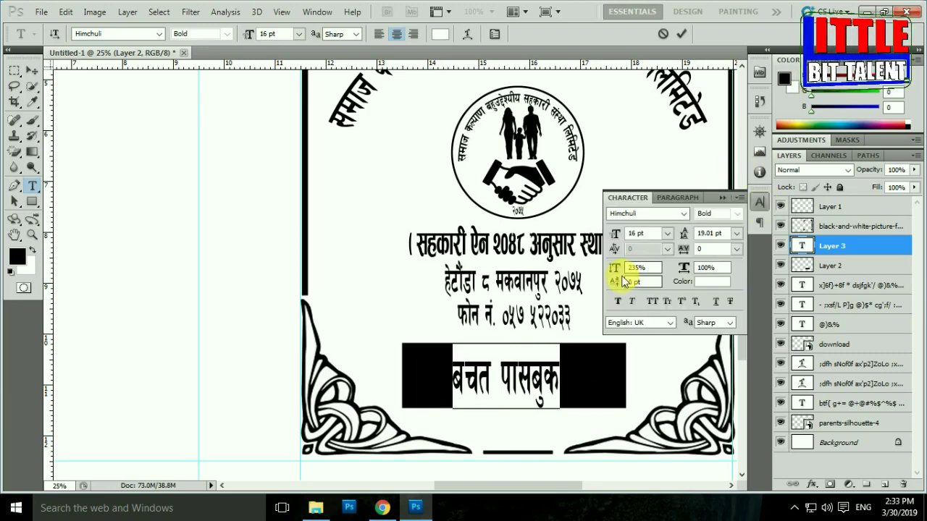
left_click_drag(615, 267, 584, 278)
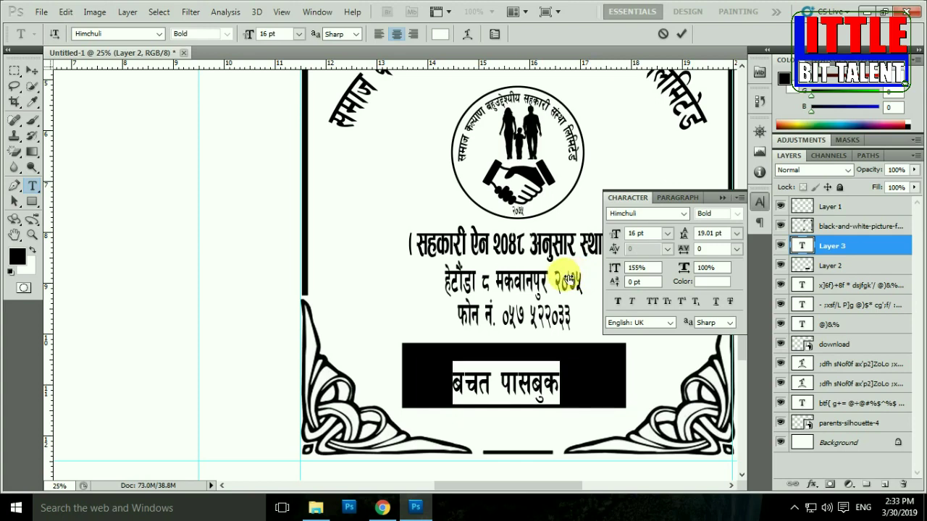
left_click(640, 267)
type("140")
key("Return")
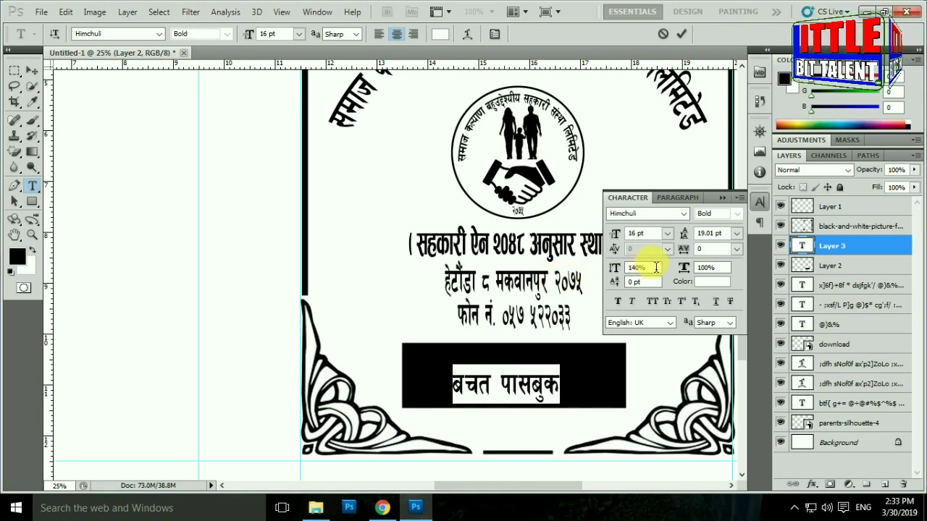
left_click_drag(651, 267, 624, 267)
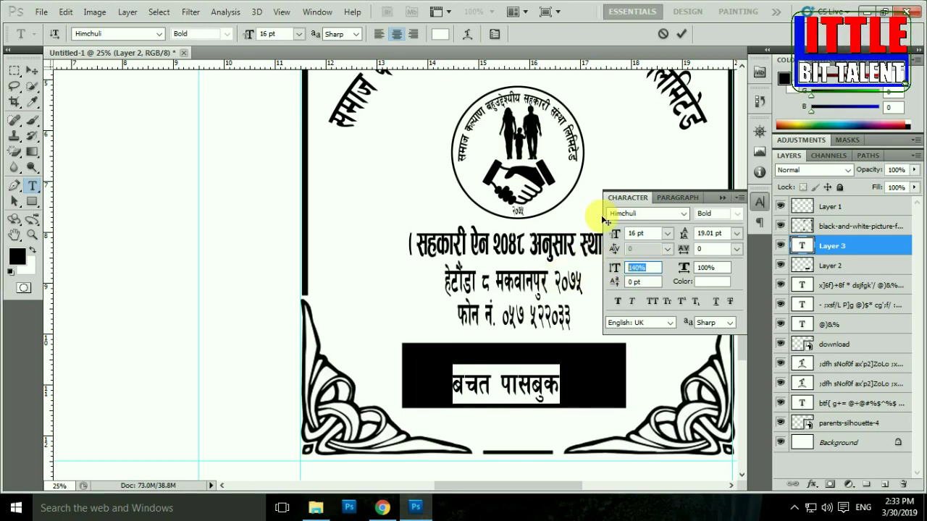
type("2")
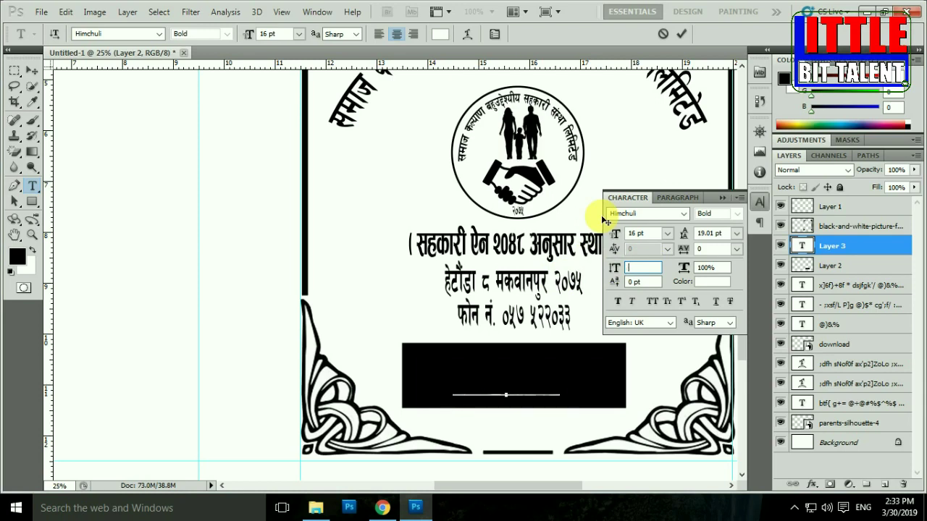
type("0")
key("Return")
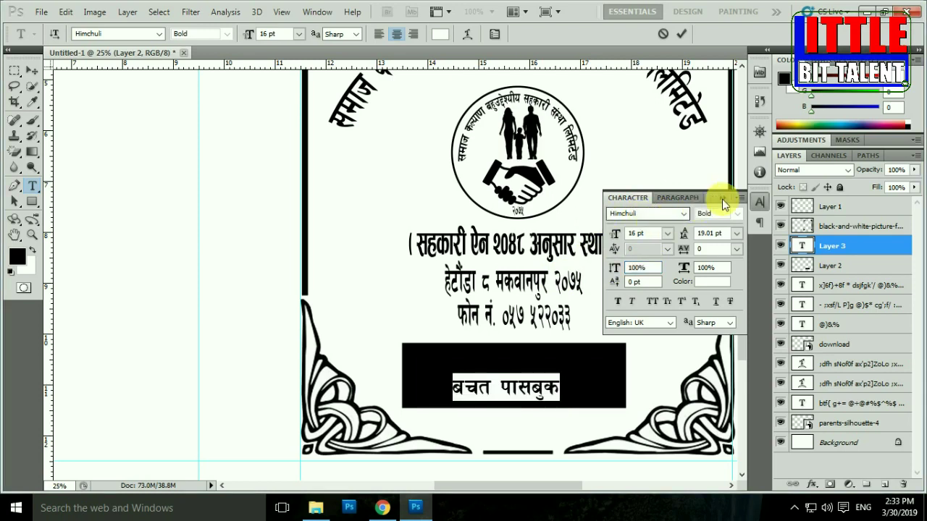
left_click(724, 198)
Enlarge the बचत पासबुक heading to 26 pt and commit it.
left_click(548, 384)
key("ctrl+a")
key("ctrl+shift+period")
key("ctrl+shift+period")
key("ctrl+shift+period")
key("ctrl+shift+period")
left_click(544, 397)
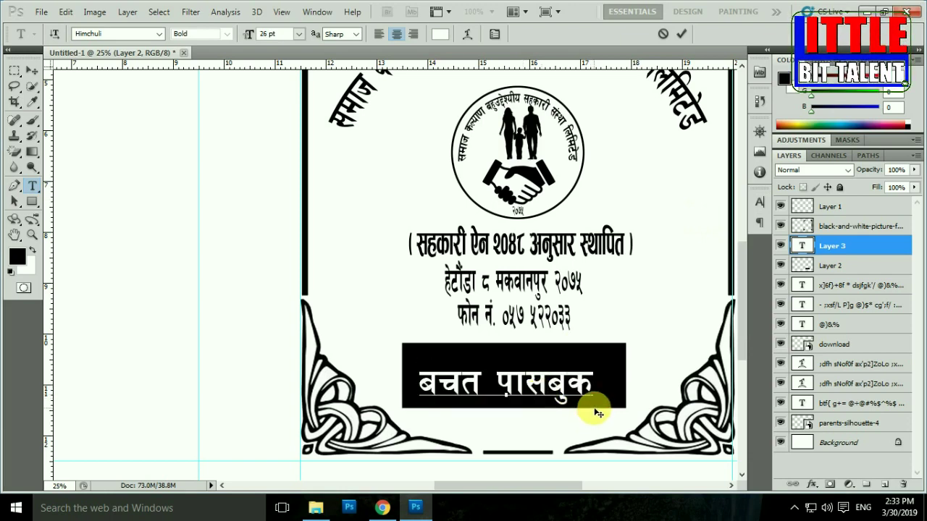
key("ctrl+Return")
left_click(32, 71)
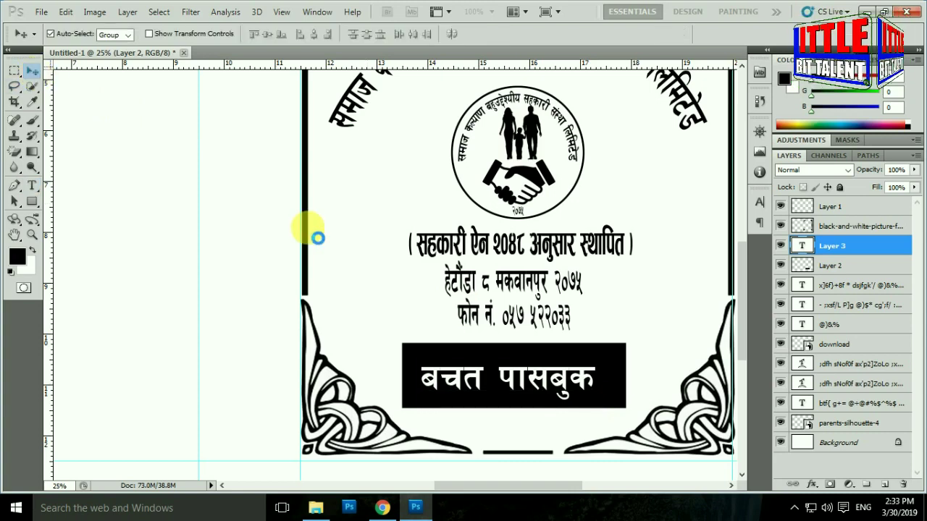
Set the सहकारी ऐन act line's vertical scale to 100%.
key("t")
double_click(802, 304)
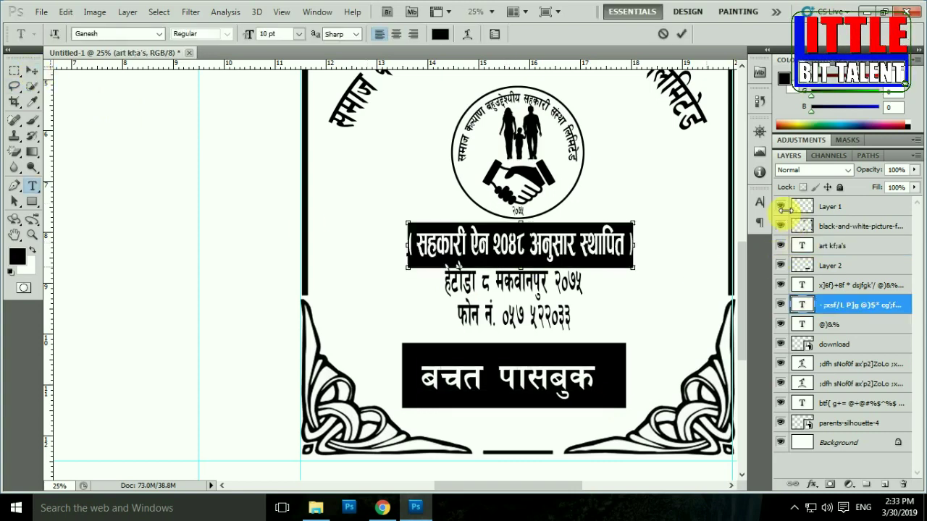
left_click(761, 204)
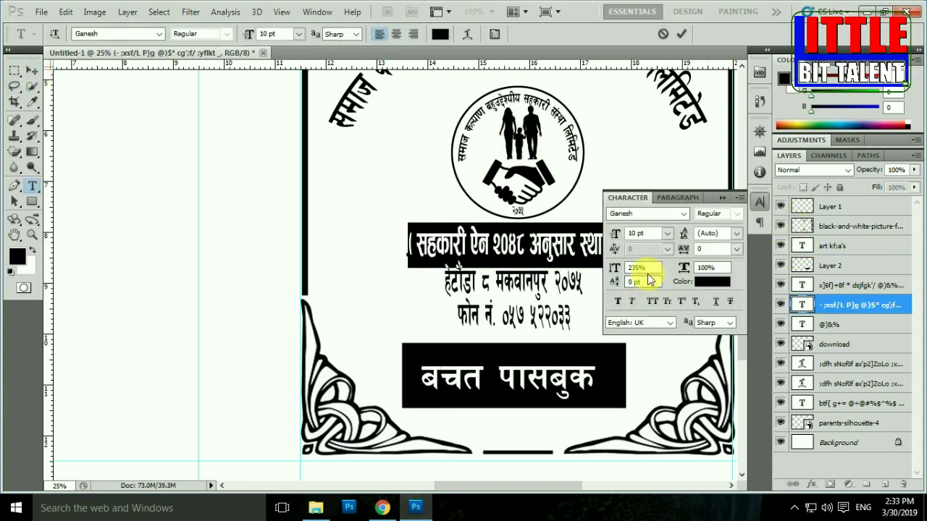
left_click(612, 267)
type("100")
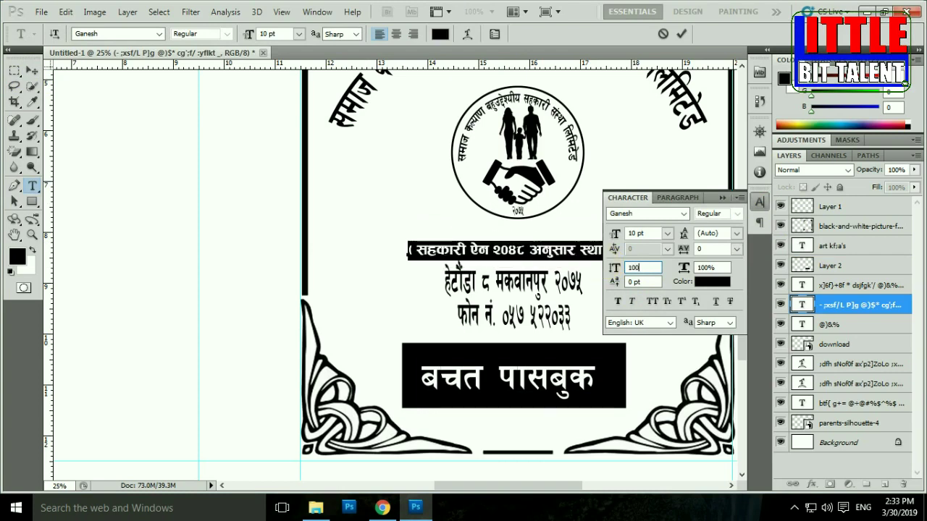
key("Return")
Give the address and phone lines 100% vertical scale and 10.01 pt leading.
left_click(559, 281)
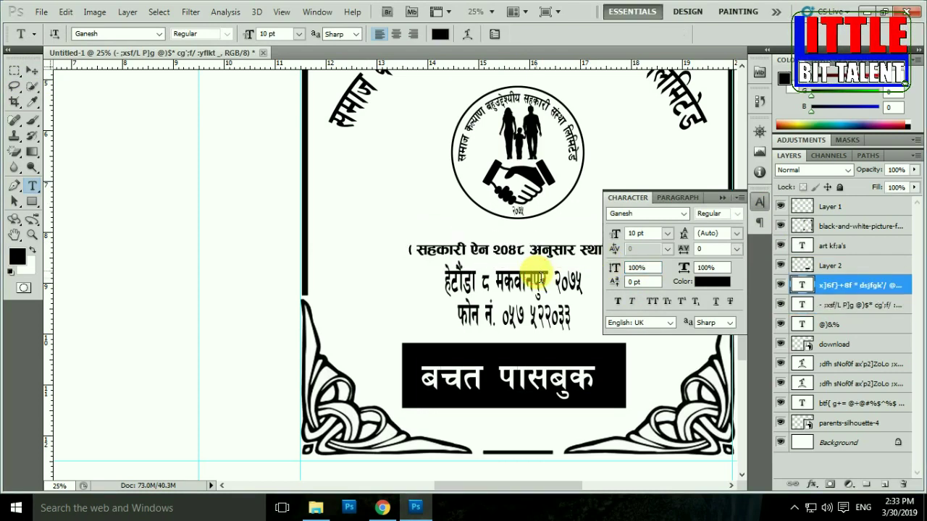
key("ctrl+a")
left_click(643, 267)
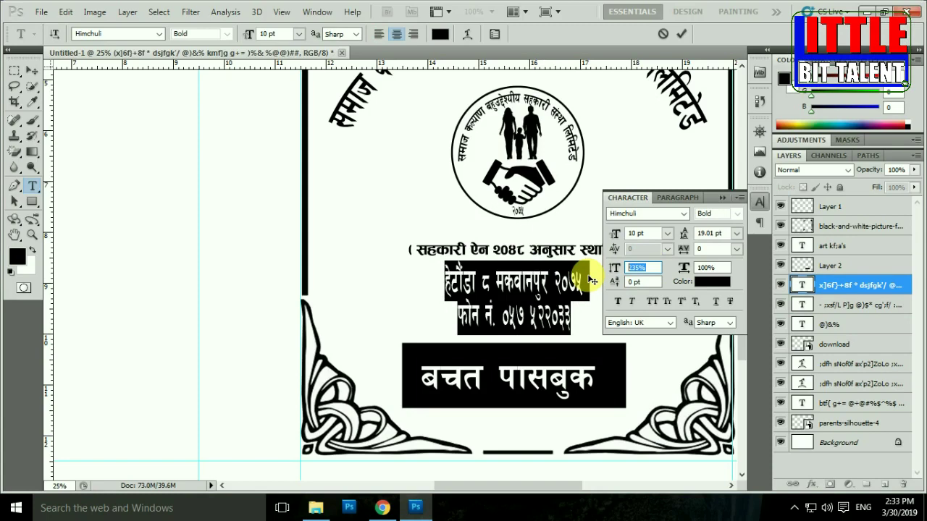
type("100")
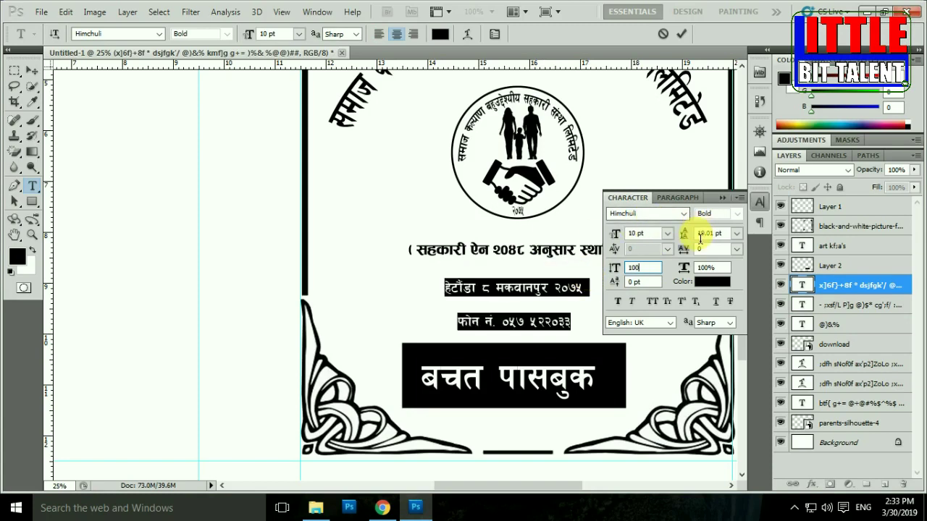
left_click_drag(686, 241, 685, 245)
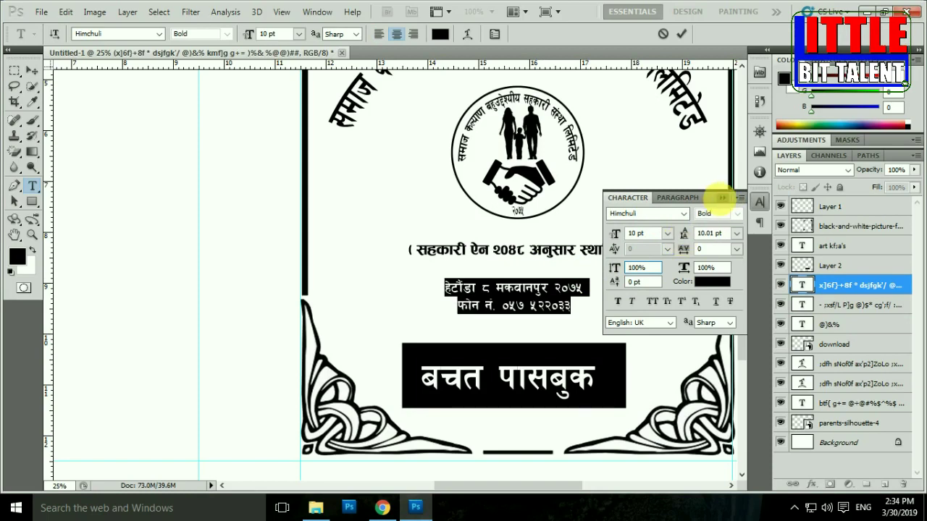
left_click(722, 197)
key("ctrl+Return")
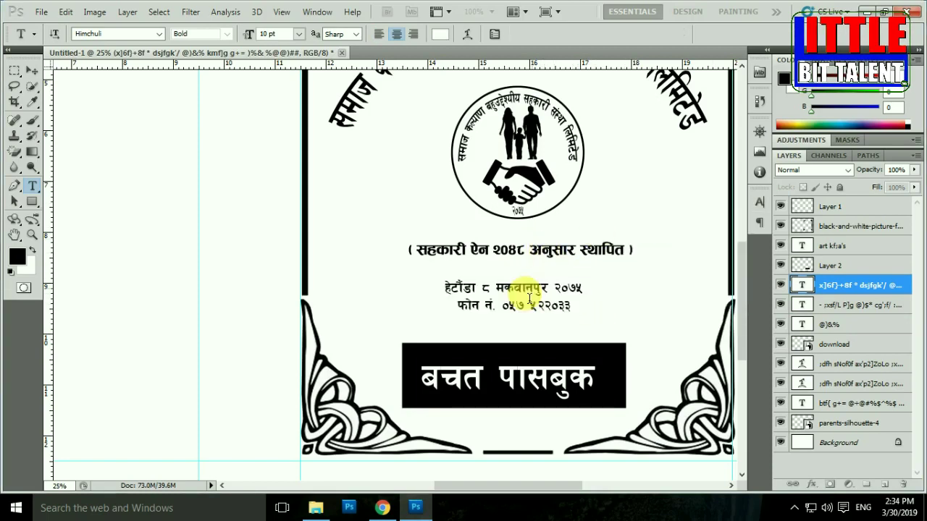
left_click(580, 284, "ctrl+alt")
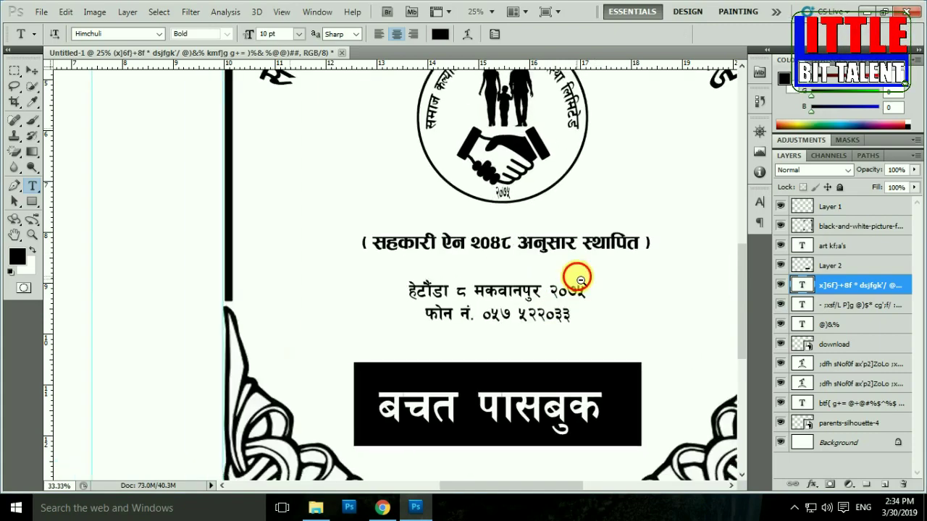
left_click(32, 70)
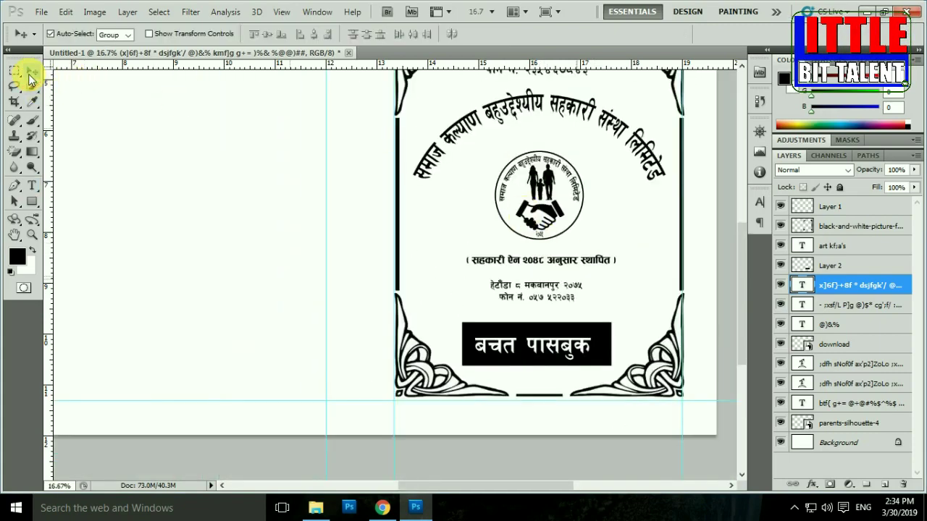
Move the black box and its बचत पासबुक heading up toward the phone line, centring the heading.
left_click(594, 310, "ctrl")
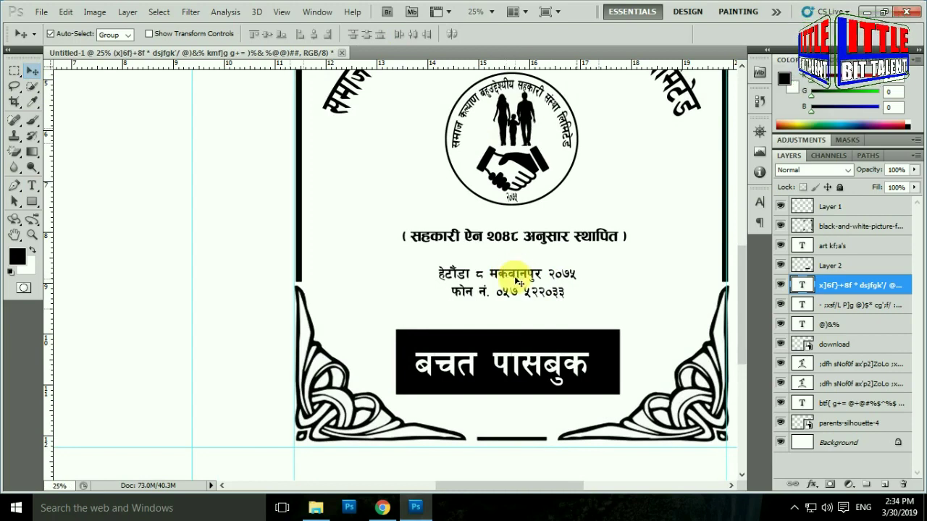
key("shift+Up")
key("shift+Up")
key("shift+Up")
key("shift+Up")
key("shift+Up")
key("shift+Up")
key("shift+Up")
left_click_drag(524, 332, 530, 308)
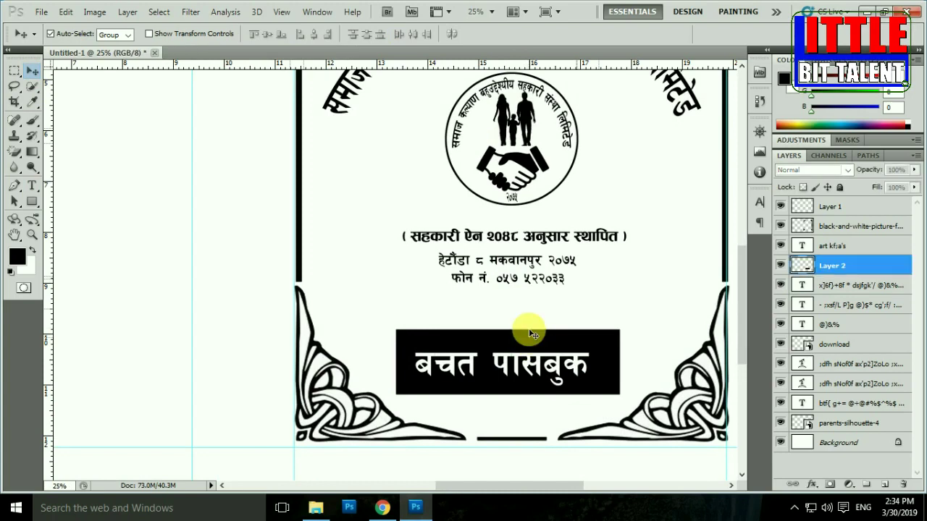
left_click_drag(513, 366, 516, 335)
key("shift+Right")
key("shift+Down")
Zoom out to the whole spread and select the front cover's ornate border layer.
key("ctrl+minus")
key("ctrl+minus")
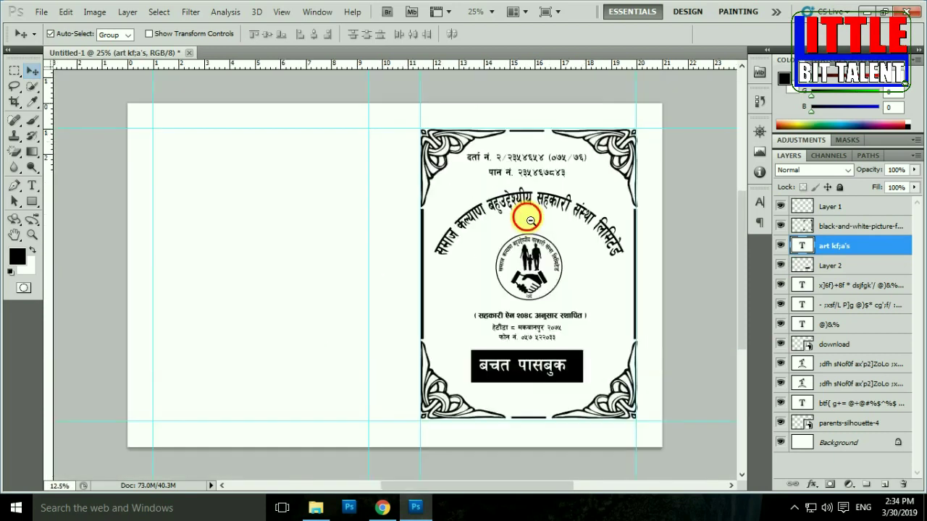
key("ctrl+minus")
key("ctrl+plus")
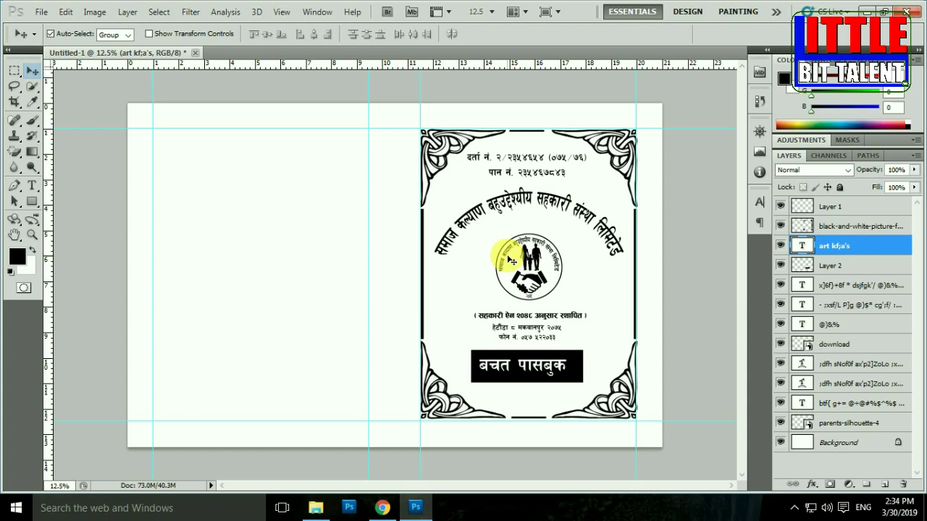
left_click(439, 145)
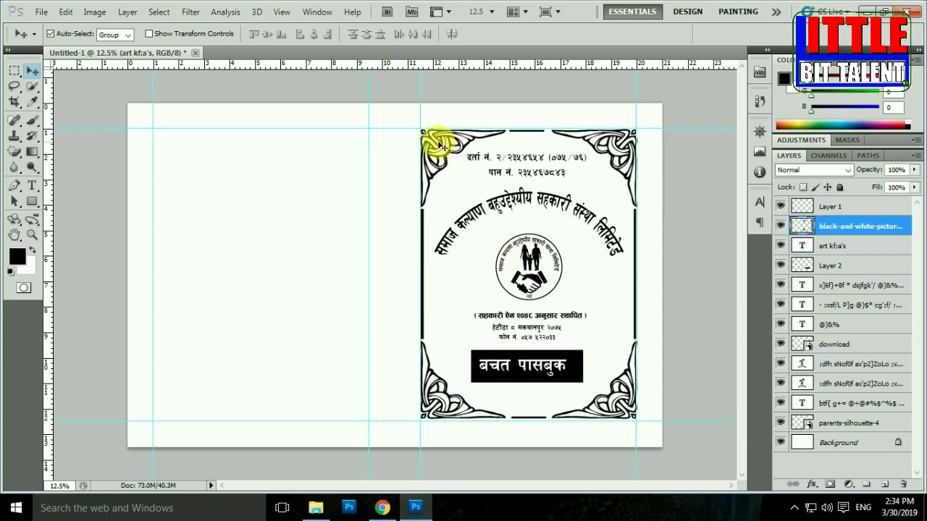
Duplicate the ornate border onto the blank left page and inspect its top edge.
left_click_drag(439, 145, 173, 144)
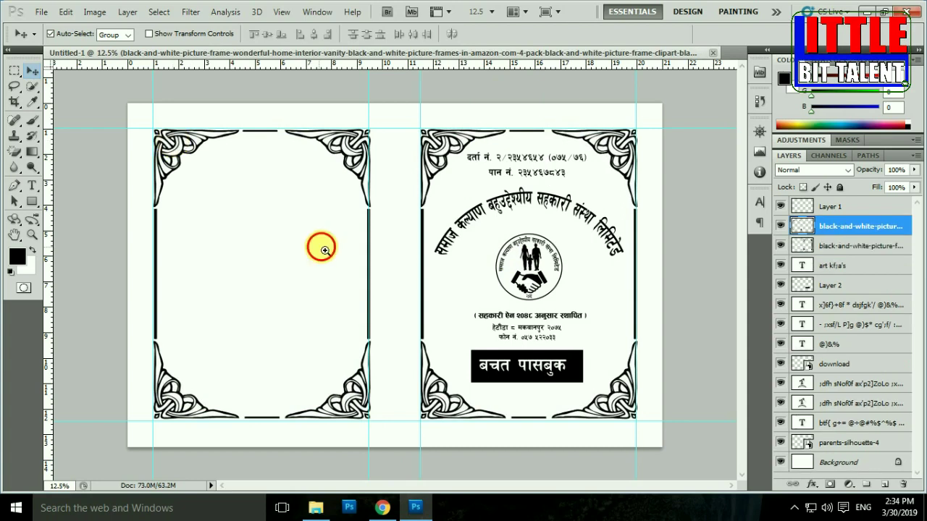
scroll(372, 255, "up", 1)
scroll(373, 254, "down", 1)
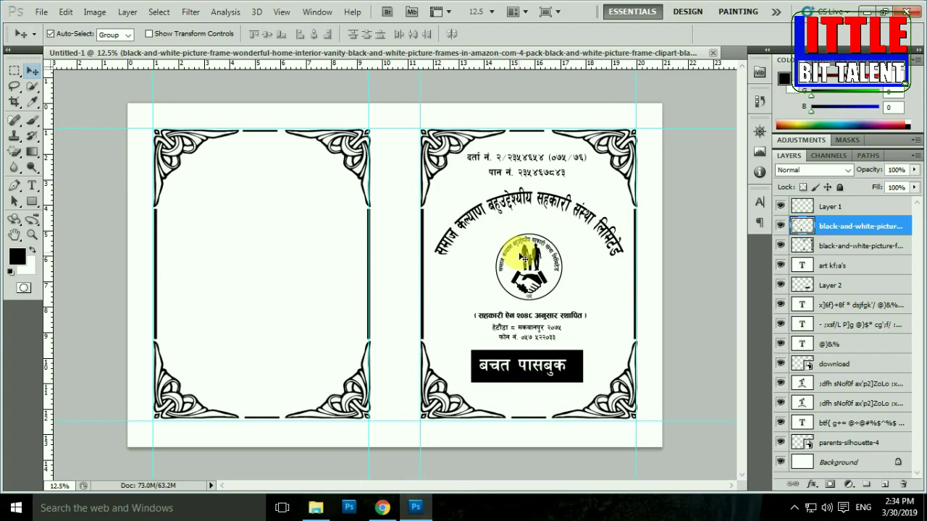
scroll(521, 248, "up", 1)
scroll(352, 213, "down", 1)
scroll(317, 202, "up", 1)
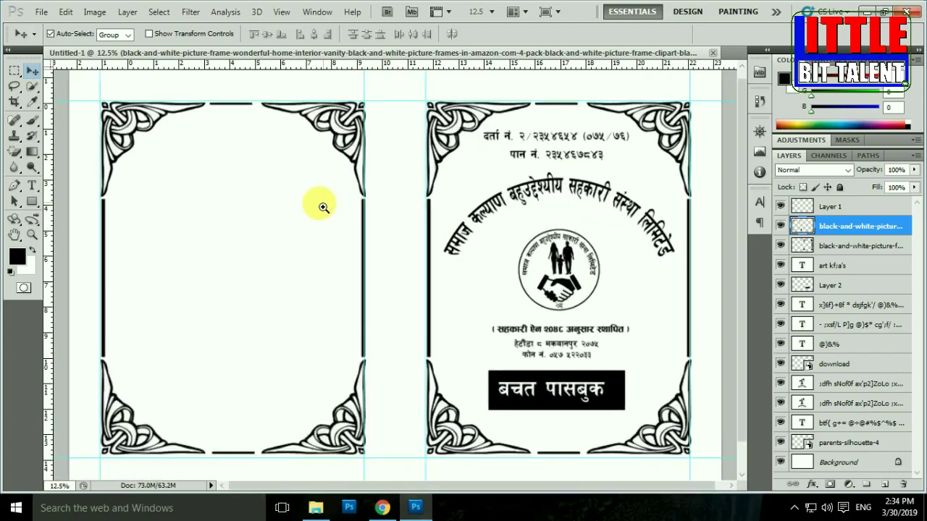
scroll(297, 209, "up", 2)
scroll(356, 234, "down", 1)
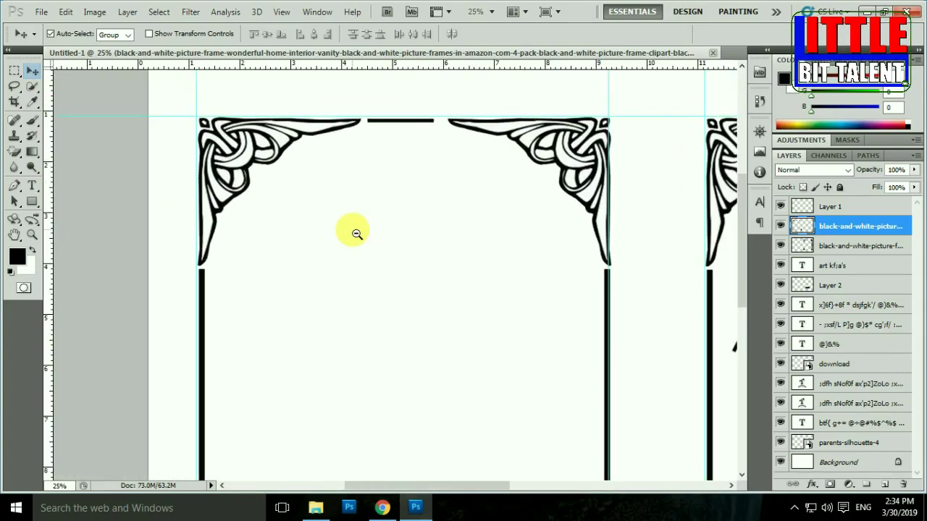
scroll(355, 234, "down", 1)
scroll(382, 253, "up", 2)
scroll(364, 246, "down", 1)
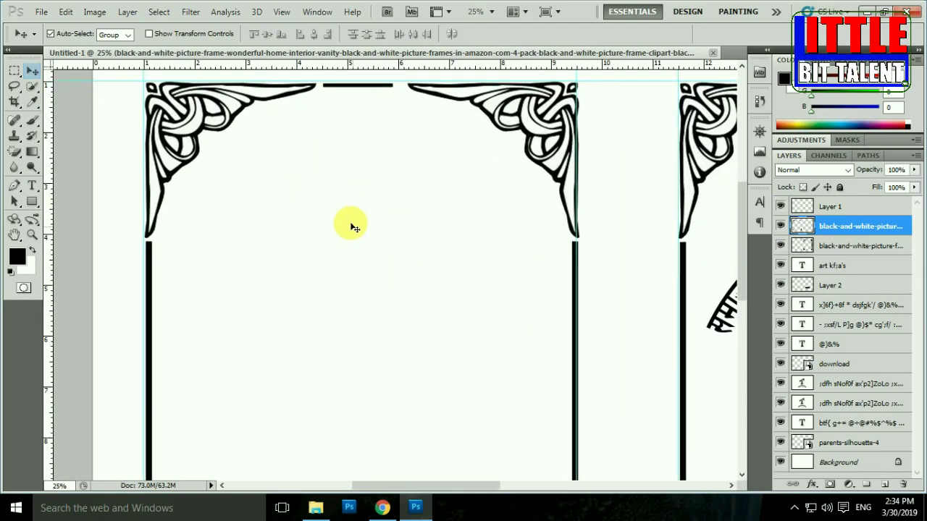
left_click(32, 187)
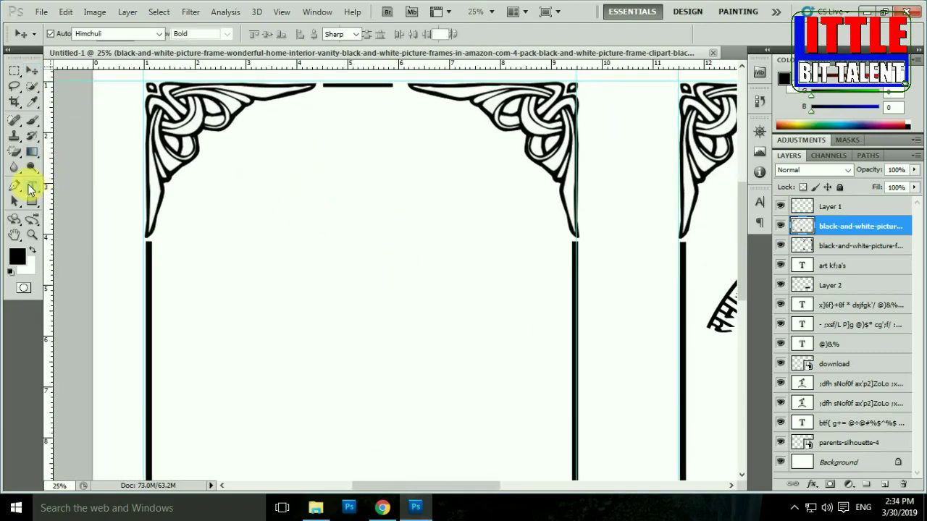
Start a new text inside the back-page border at 20 pt in black.
left_click(261, 215)
key("ctrl+shift+period")
key("ctrl+shift+period")
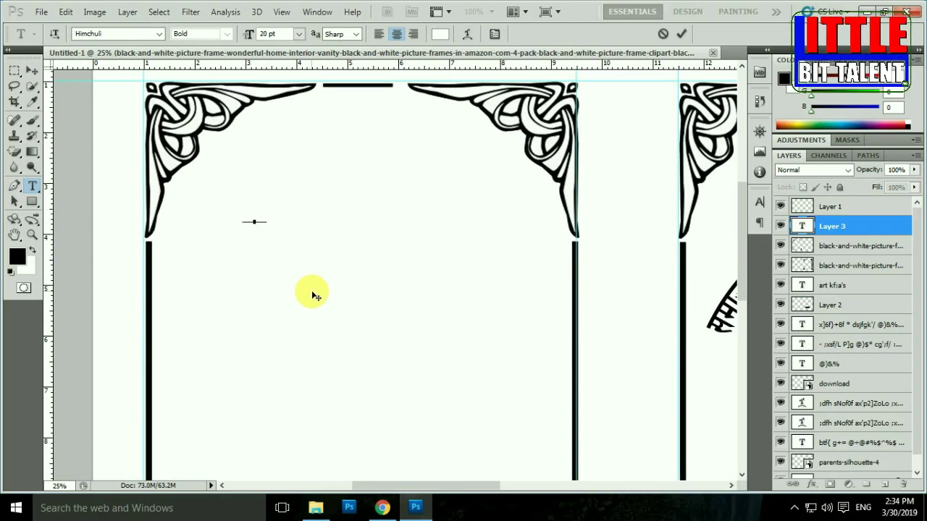
left_click(440, 34)
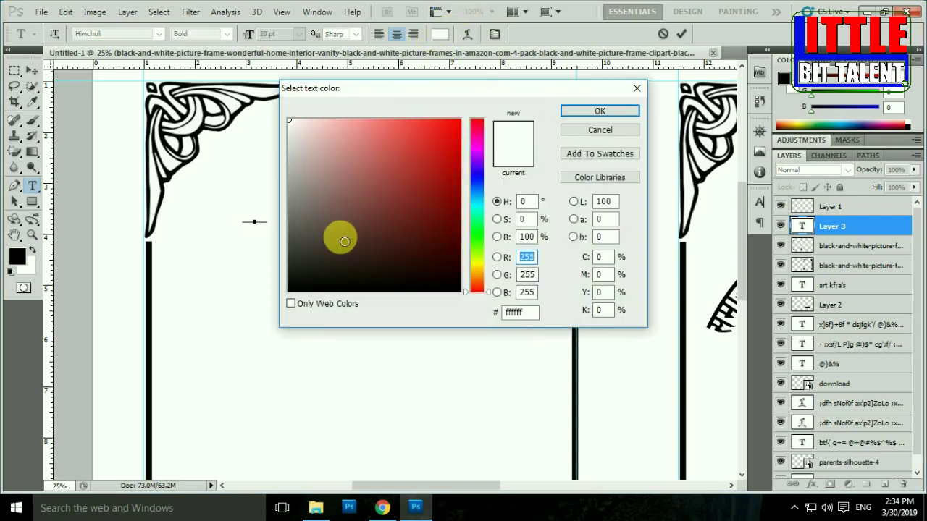
left_click(338, 289)
left_click(608, 114)
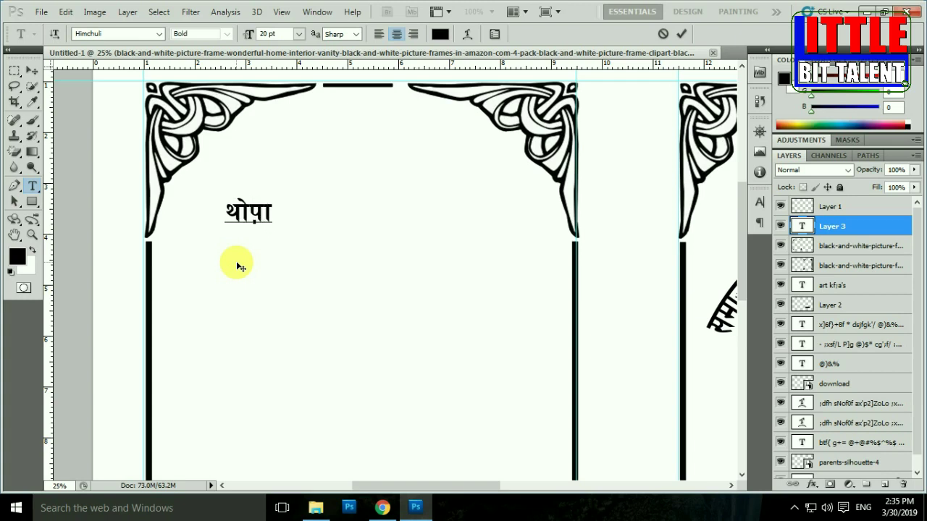
Type the left-aligned slogan 'थोपा थोपा पानीले समुन्द्र बन्छ ।'.
type("yf]")
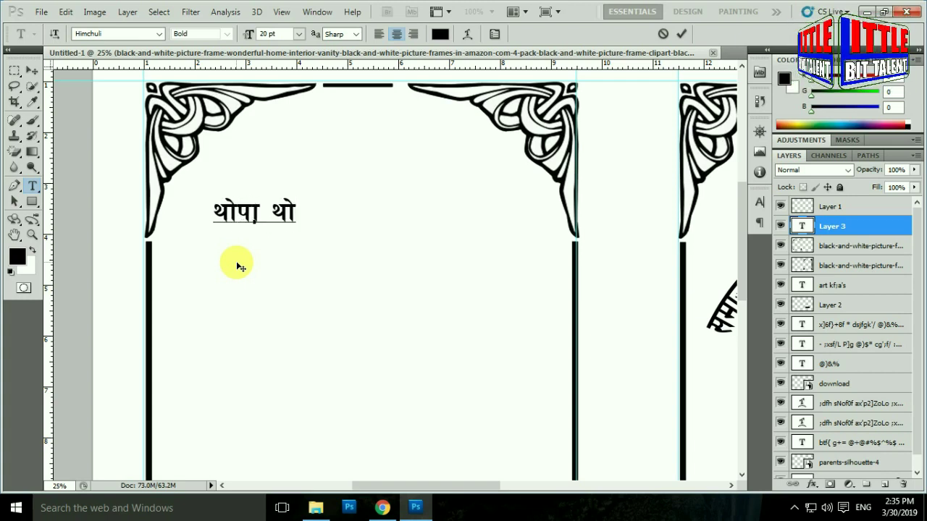
type("kf")
left_click(379, 34)
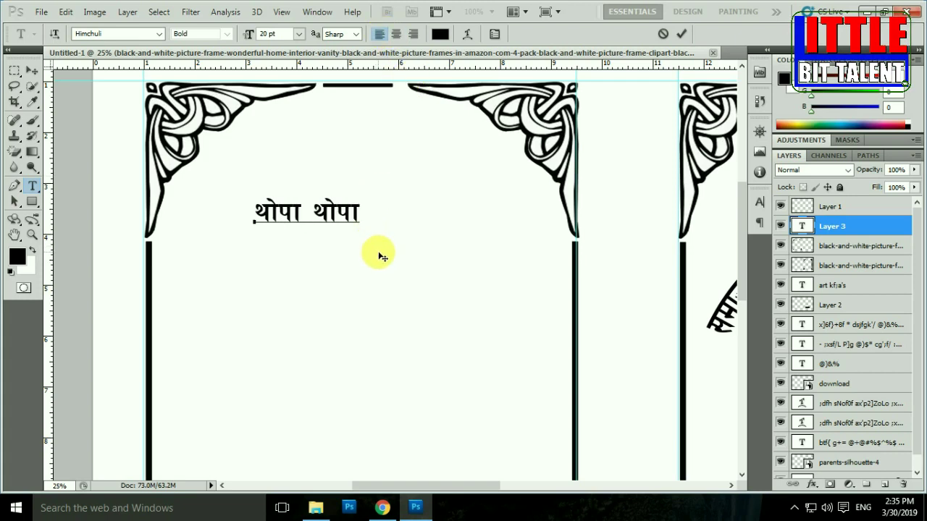
type("uhy]")
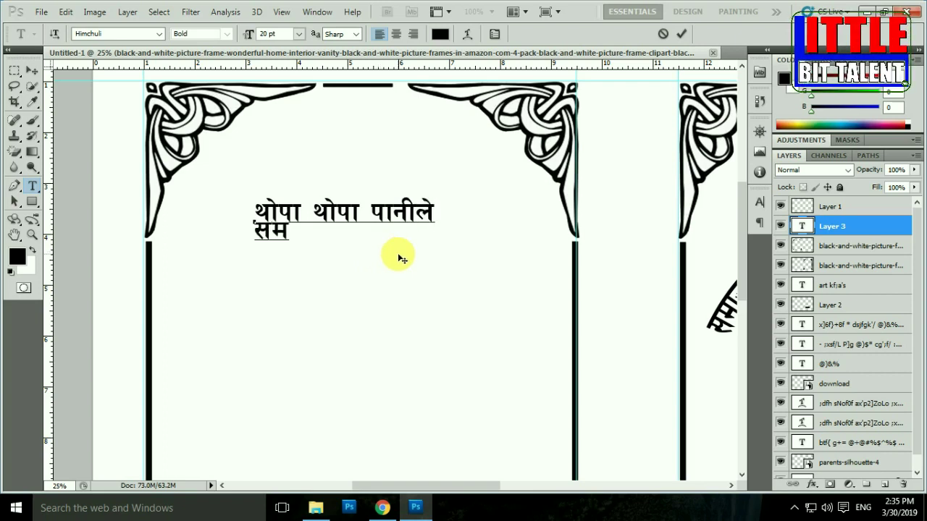
type("Gb|")
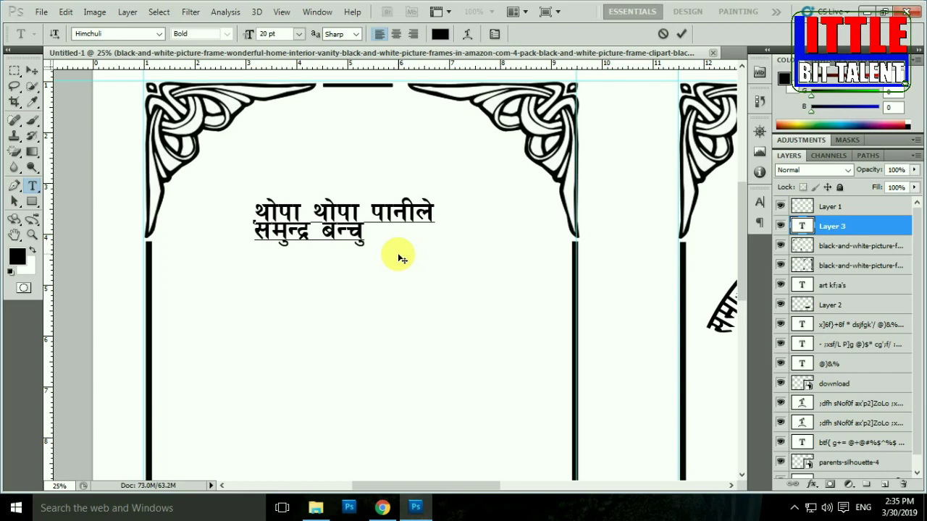
type("\\")
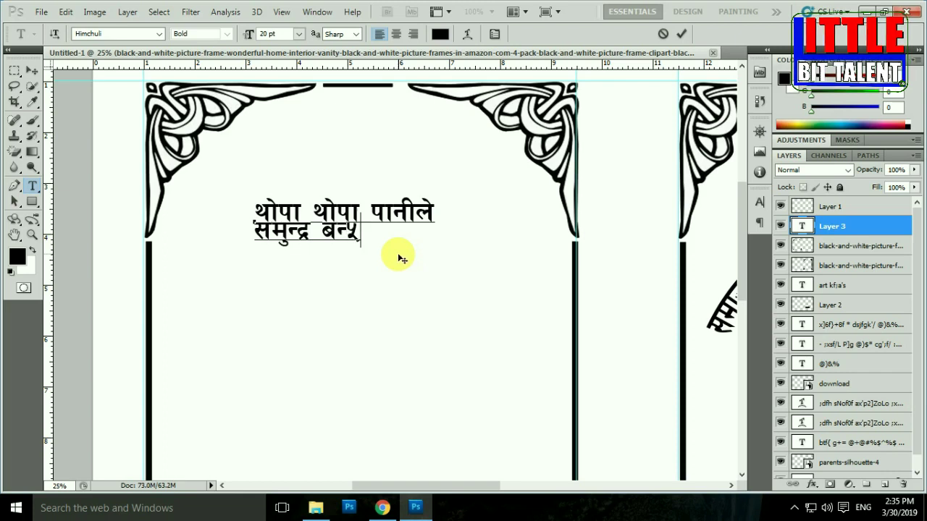
type("%")
key("BackSpace")
key("BackSpace")
type("5")
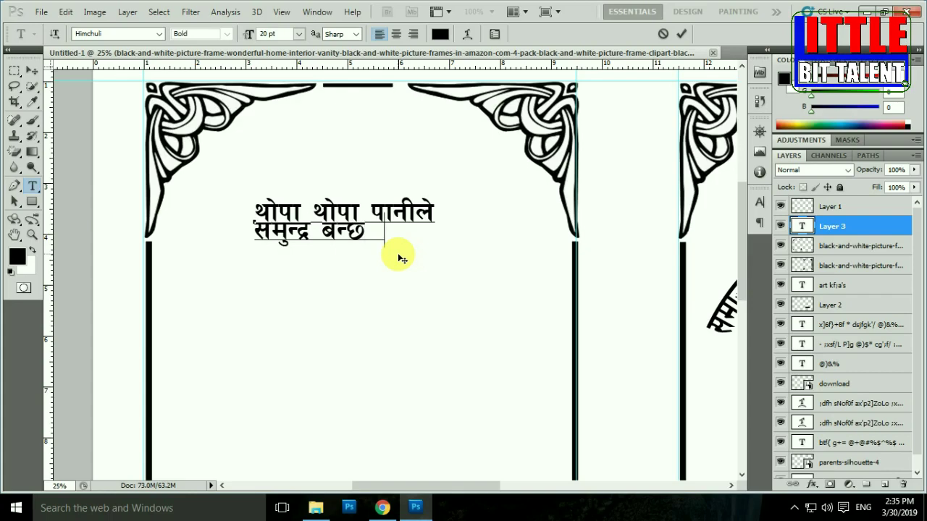
type(".")
key("ctrl+a")
left_click(760, 204)
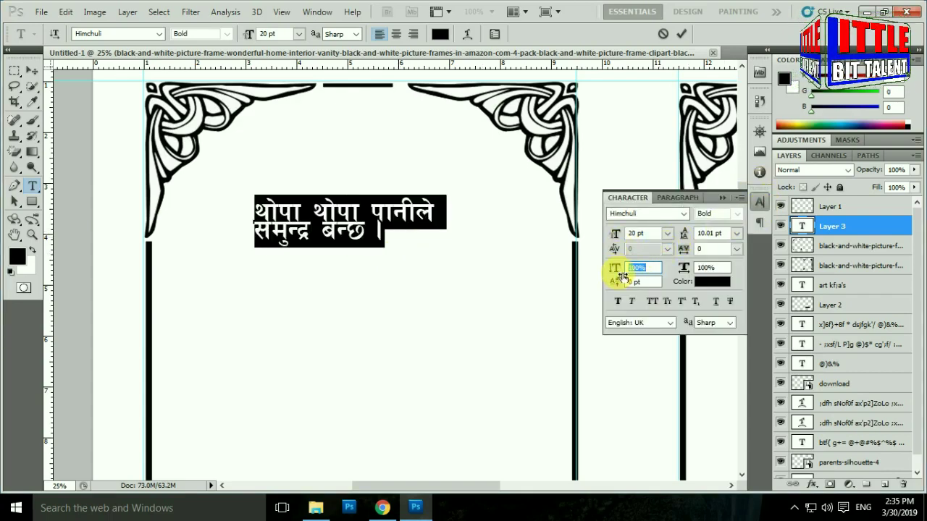
Adjust the slogan's leading, join its two lines and add a comma after पानीले.
left_click_drag(688, 232, 698, 240)
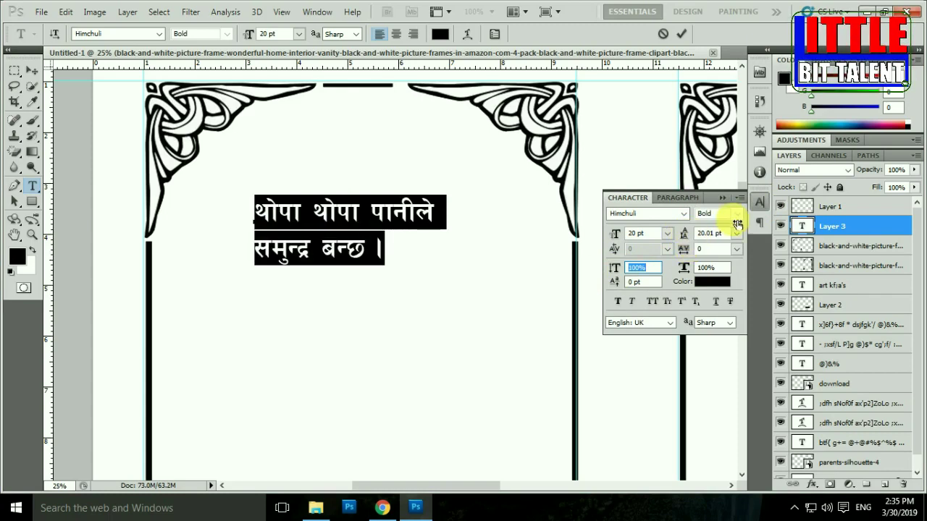
left_click(722, 198)
left_click(379, 249)
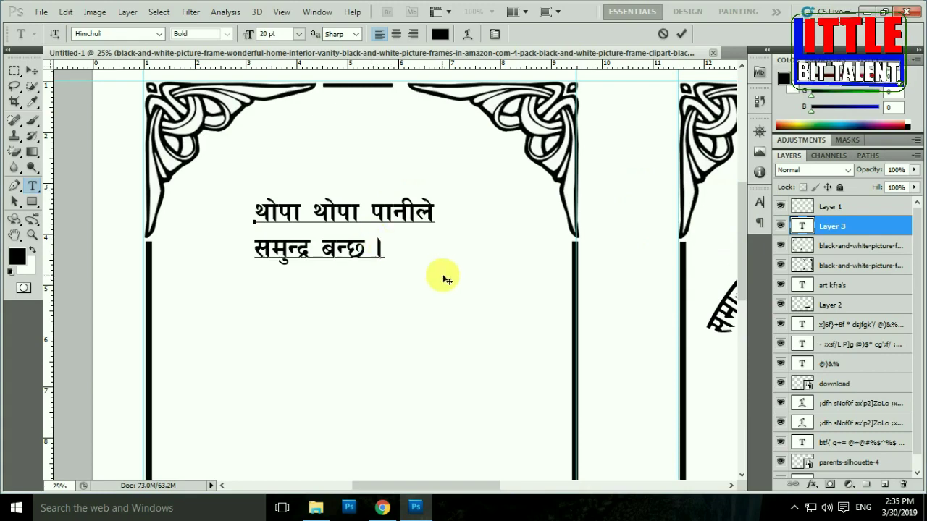
key("ctrl+a")
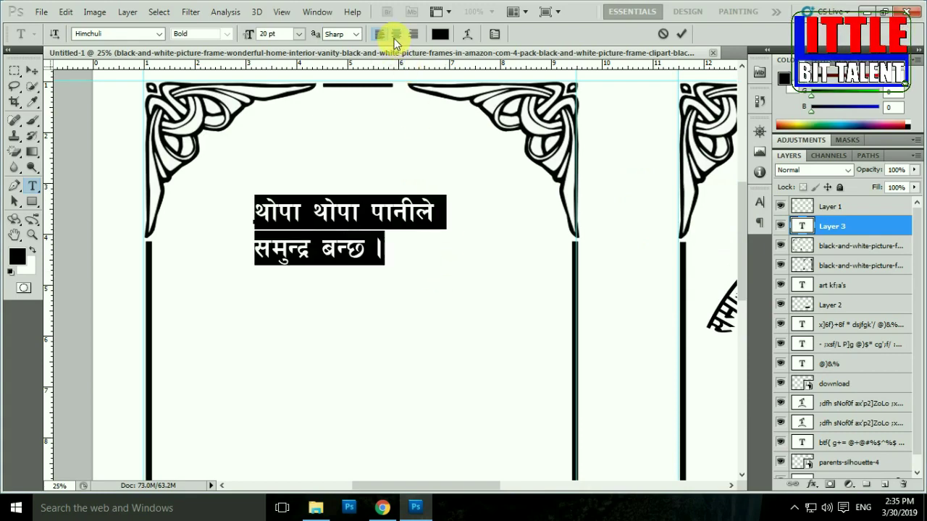
left_click(253, 250)
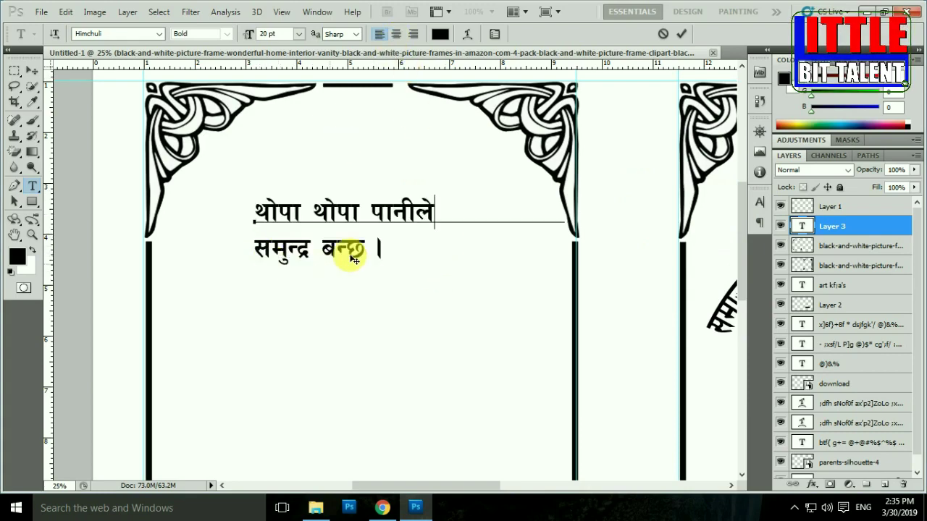
key("Delete")
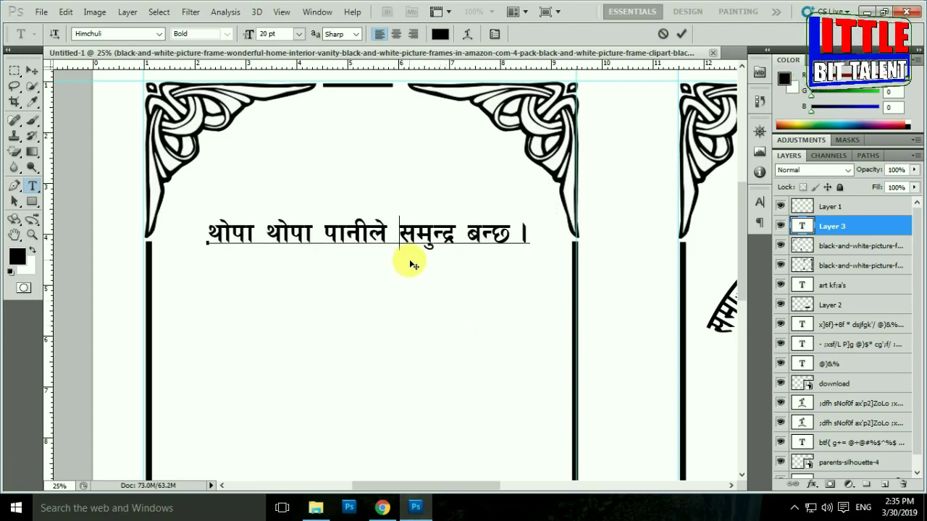
key("BackSpace")
type(",")
key("Right")
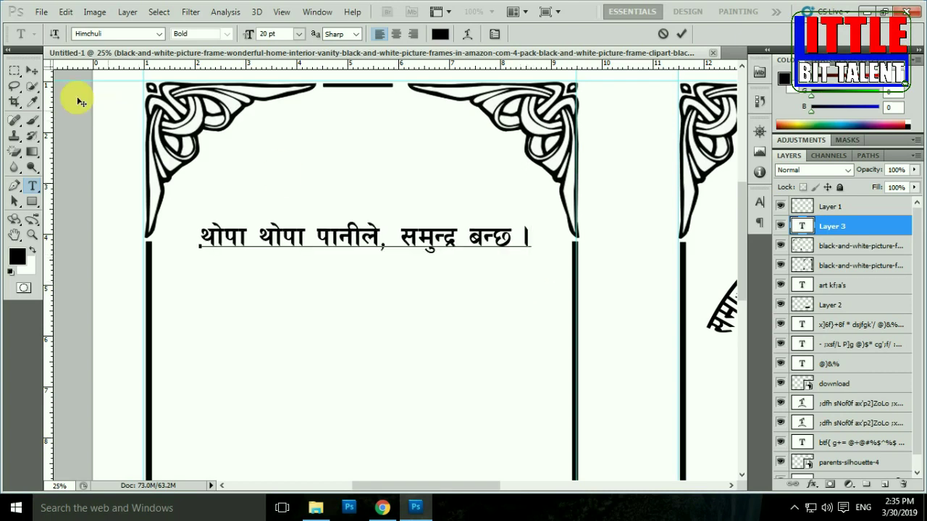
left_click(34, 71)
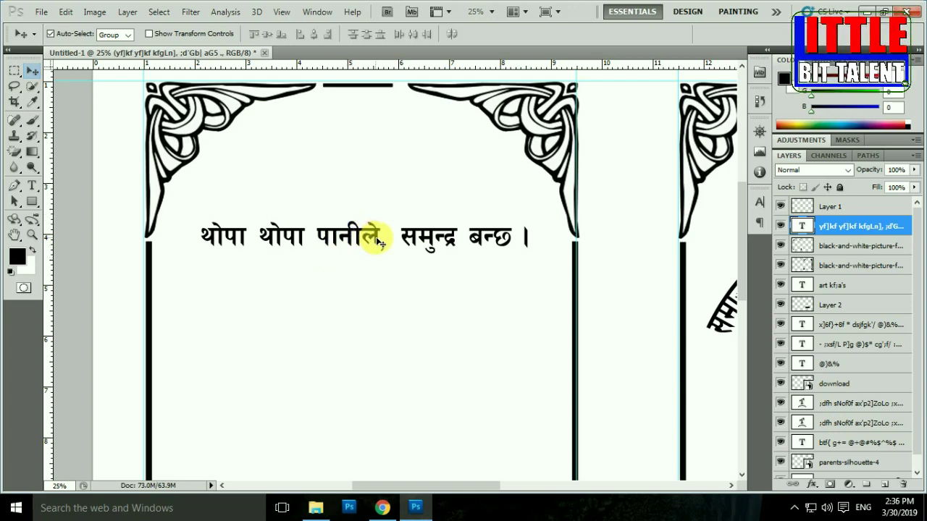
Duplicate the slogan line below and retype it as 'आजको सानो बचतले भोलीको समस्या टर्छ'.
left_click_drag(377, 243, 370, 271)
key("t")
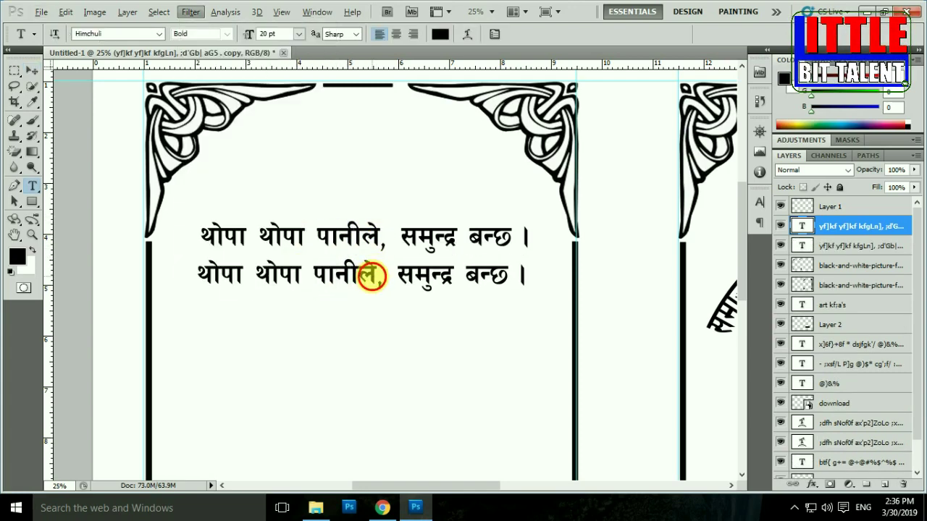
left_click(375, 281)
key("ctrl+a")
key("Left")
key("ctrl+a")
type("cfh")
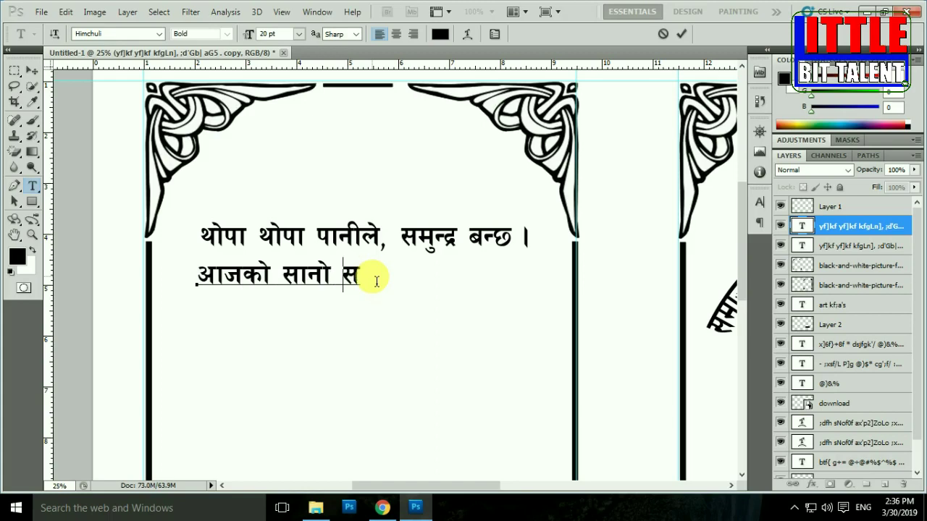
key("BackSpace")
type("art")
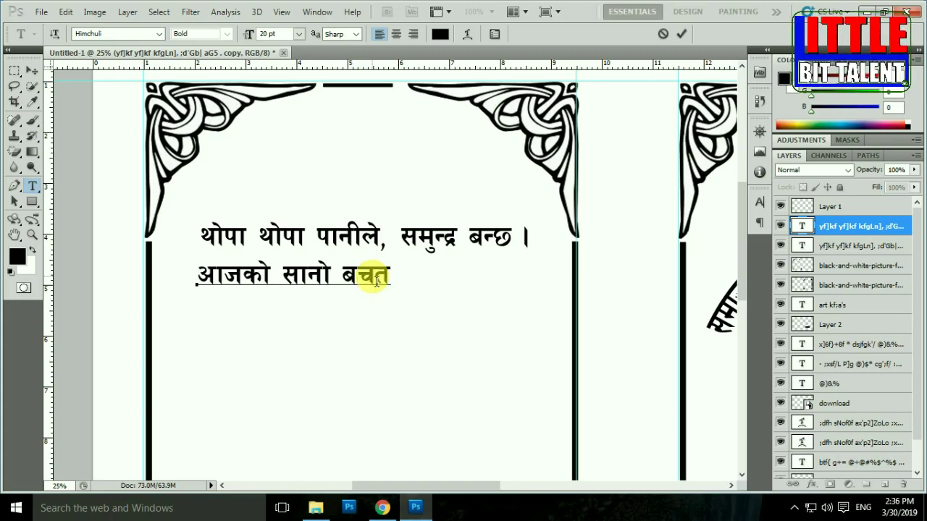
type("n")
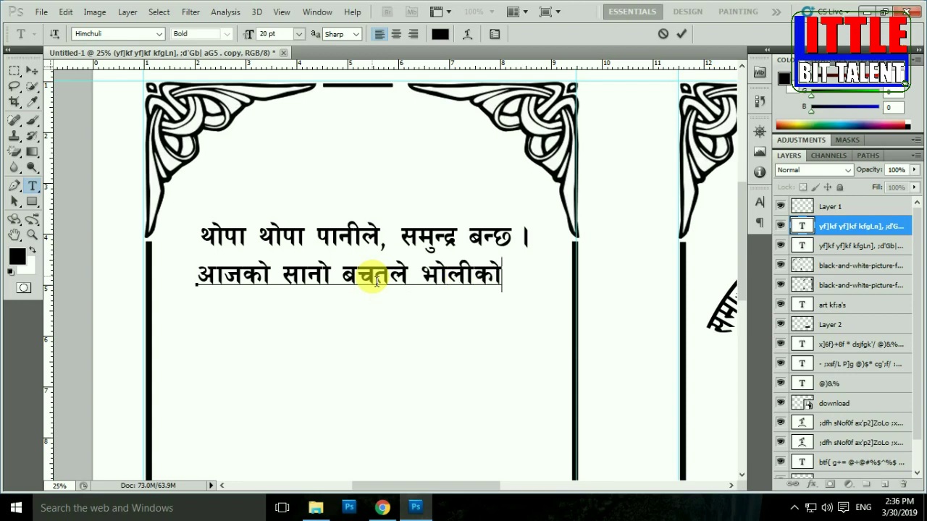
type(" ;k")
key("BackSpace")
type("d")
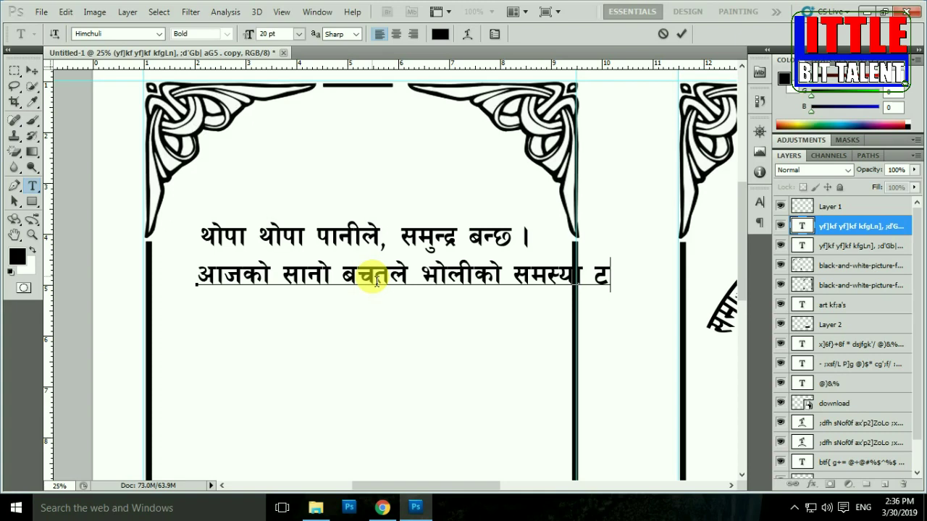
type("5")
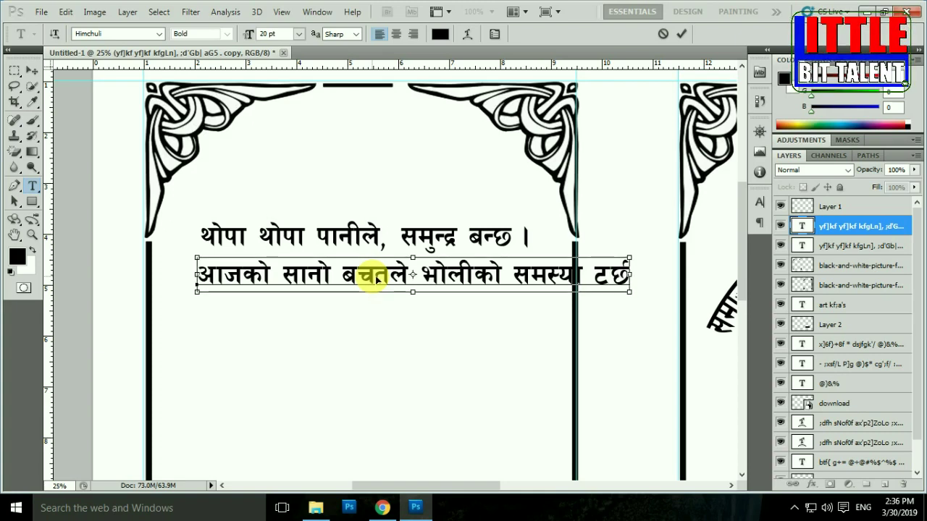
Set the new line to 18 pt and centre it under the first slogan line.
key("ctrl+a")
left_click_drag(428, 355, 398, 355)
key("ctrl+shift+comma")
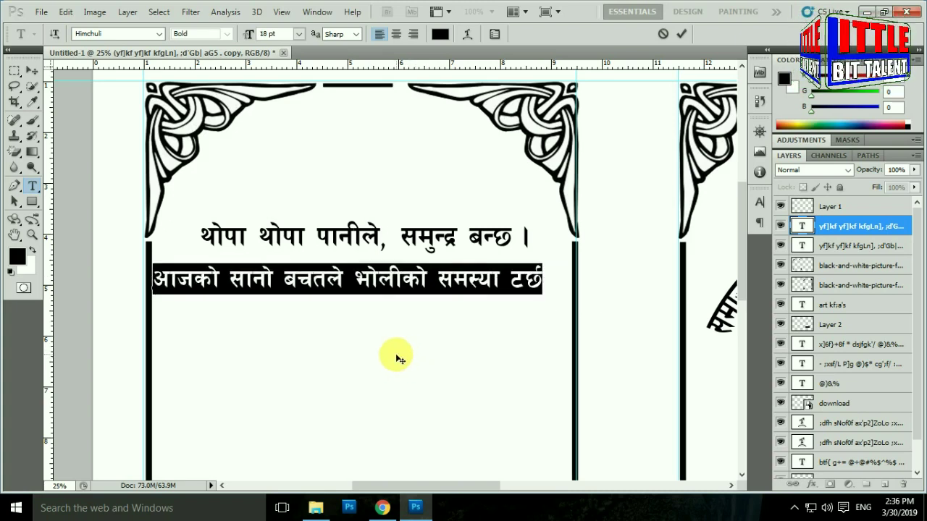
left_click(404, 284)
left_click_drag(450, 329, 457, 324)
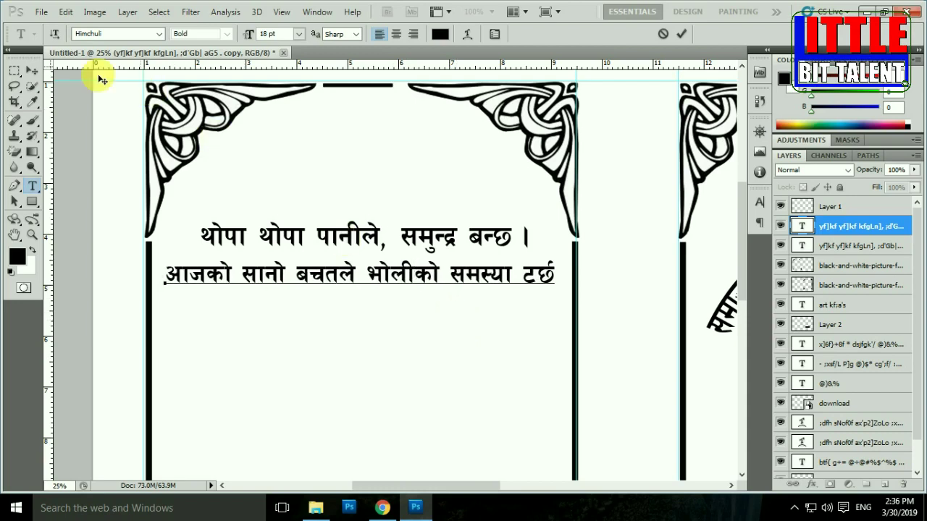
left_click(32, 70)
mouse_move(399, 289)
left_mouse_down()
mouse_move(434, 311)
mouse_move(435, 275)
left_mouse_up()
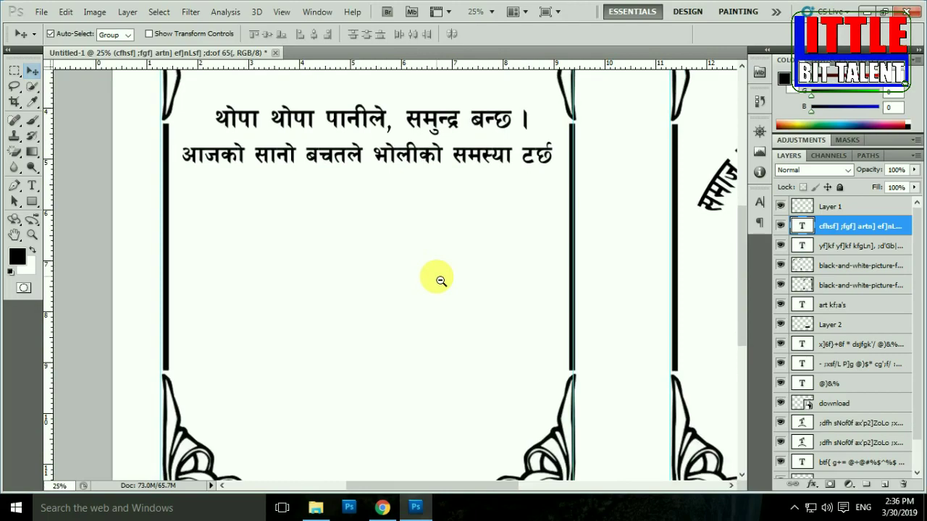
Duplicate the second slogan line further down and start typing new heading text into it.
scroll(435, 275, "down", 3)
scroll(427, 279, "right", 3)
scroll(314, 271, "up", 1)
scroll(263, 246, "up", 2)
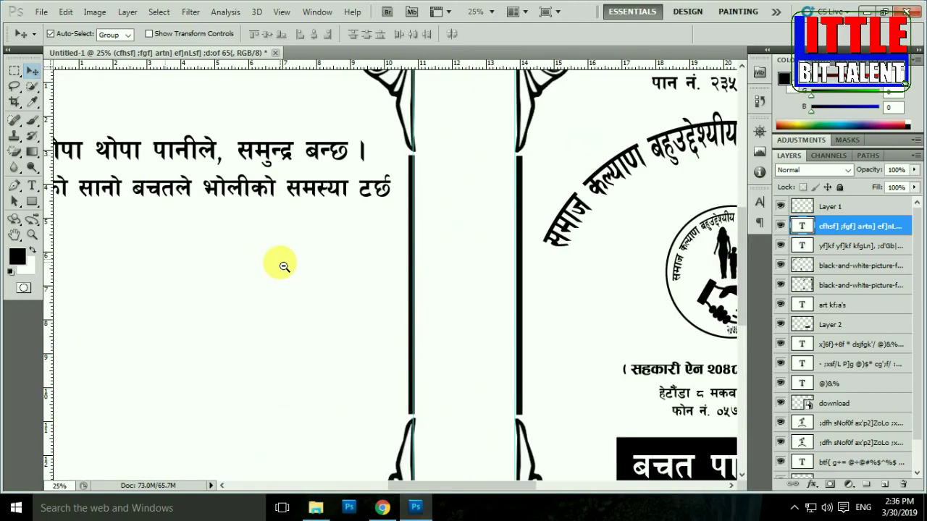
scroll(275, 261, "down", 2)
left_click_drag(257, 216, 248, 261)
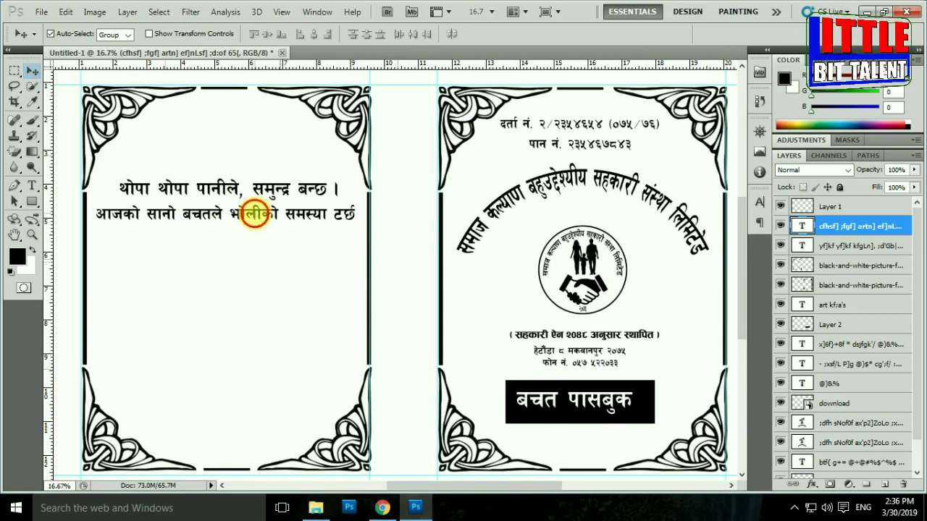
key("t")
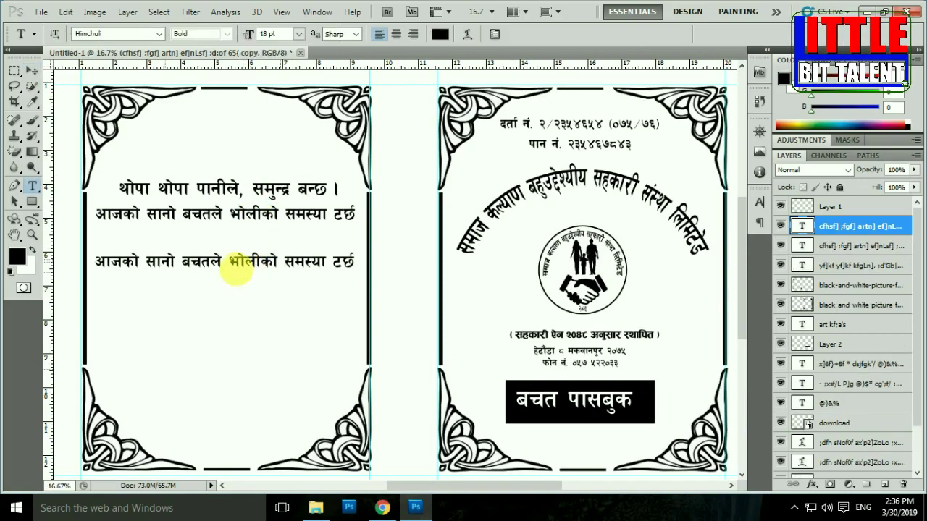
key("ctrl+a")
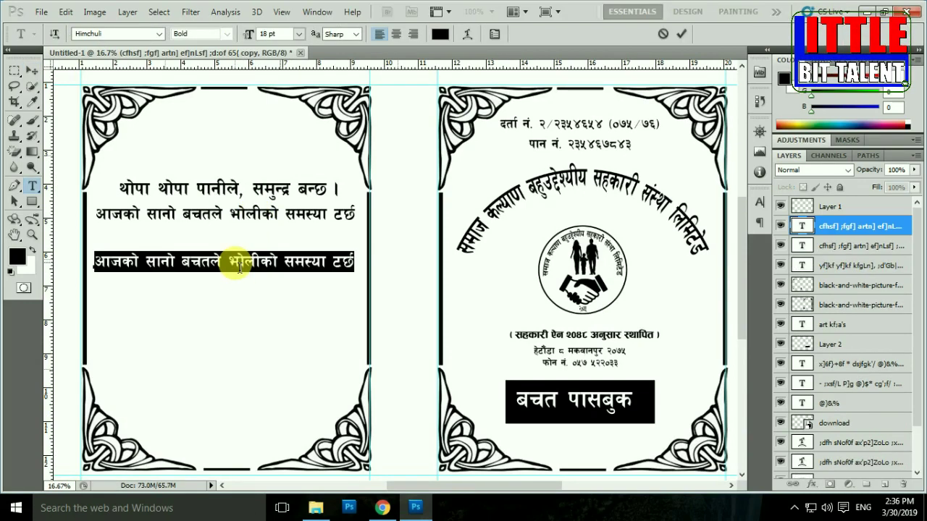
type("xfd")
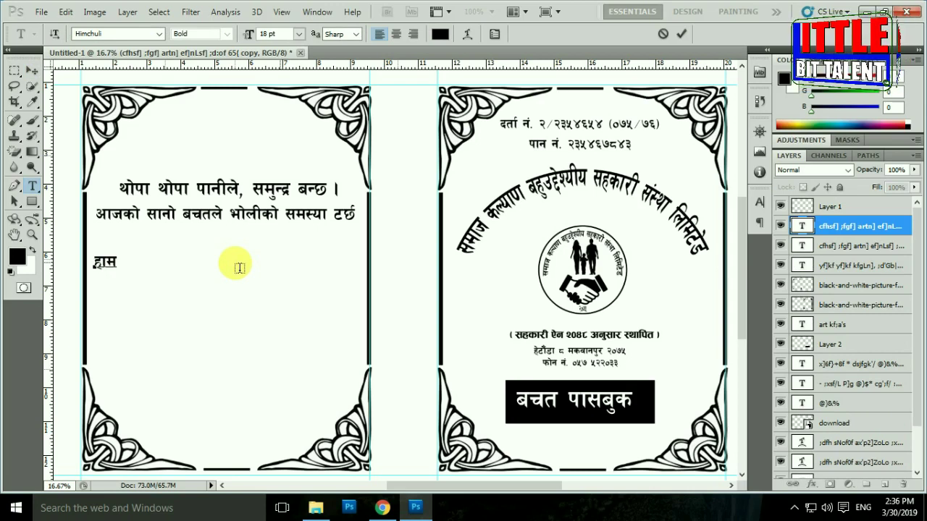
type("L")
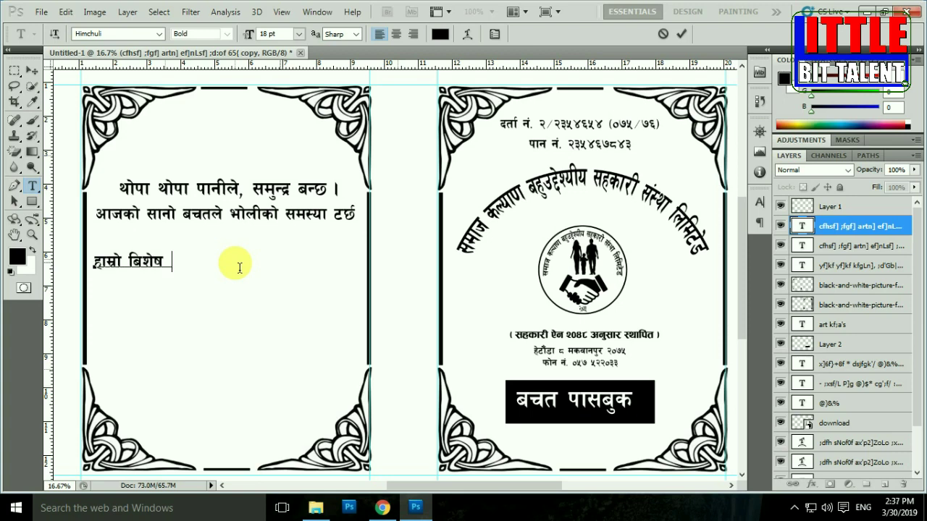
Centre the 'हाम्रो बिशेषता' heading under the slogan and place a copy just below it.
key("ctrl+a")
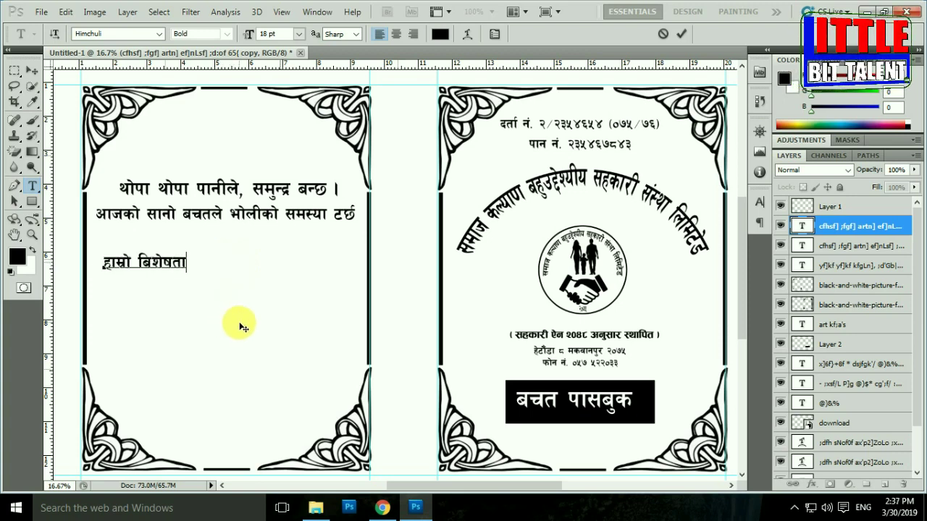
left_click_drag(270, 333, 310, 331)
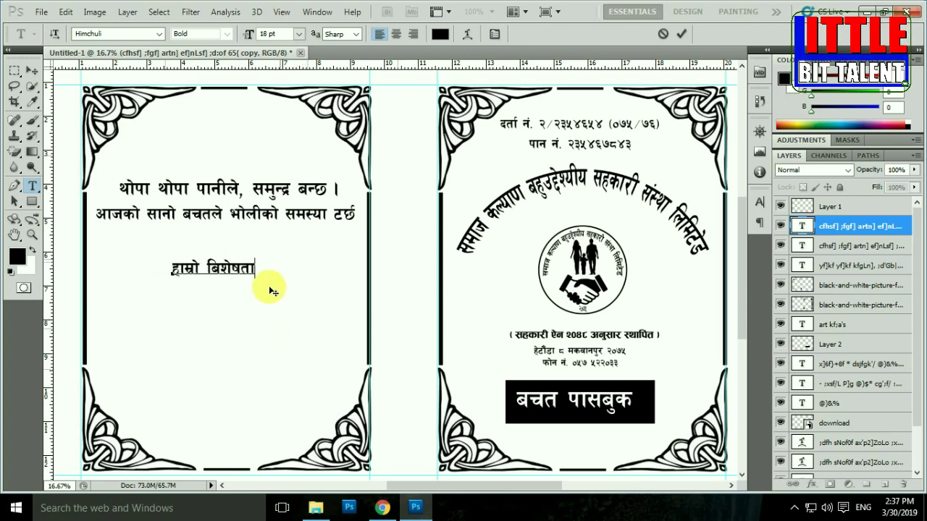
left_click(32, 71)
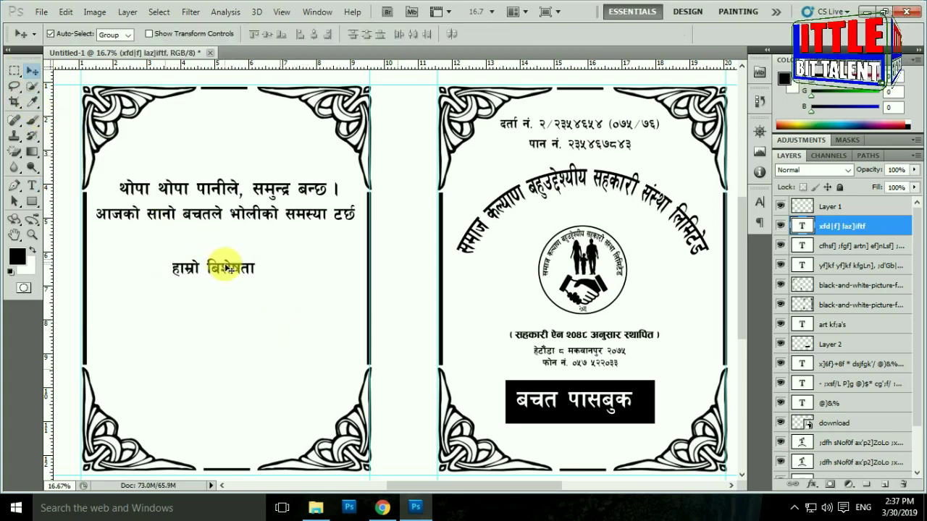
left_click_drag(215, 290, 194, 296)
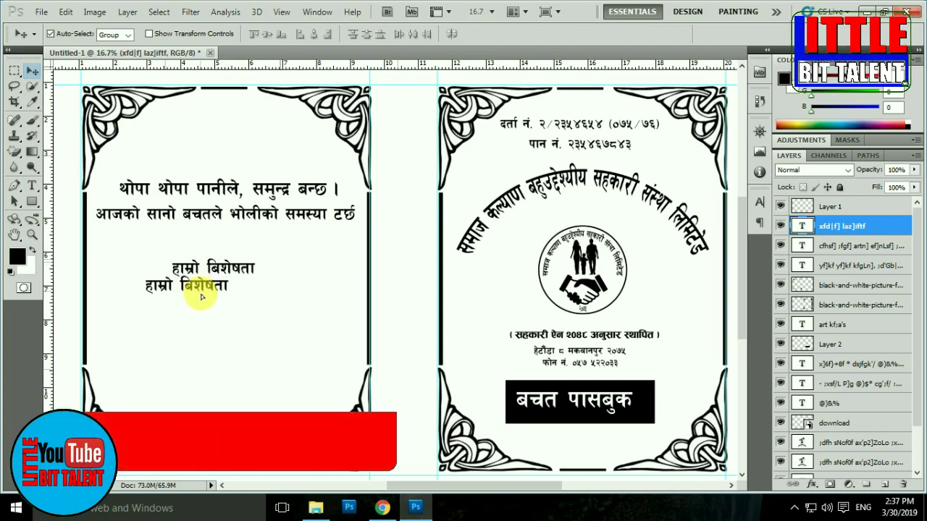
Retype the heading copy as six savings types, 'दैनिक बचत' to 'बाल बचत', and move it under the heading.
double_click(194, 296)
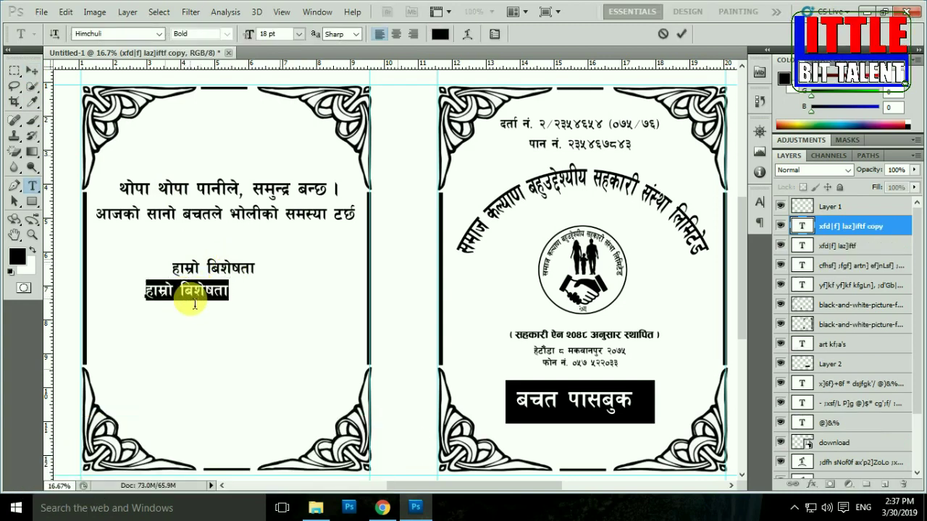
type("x")
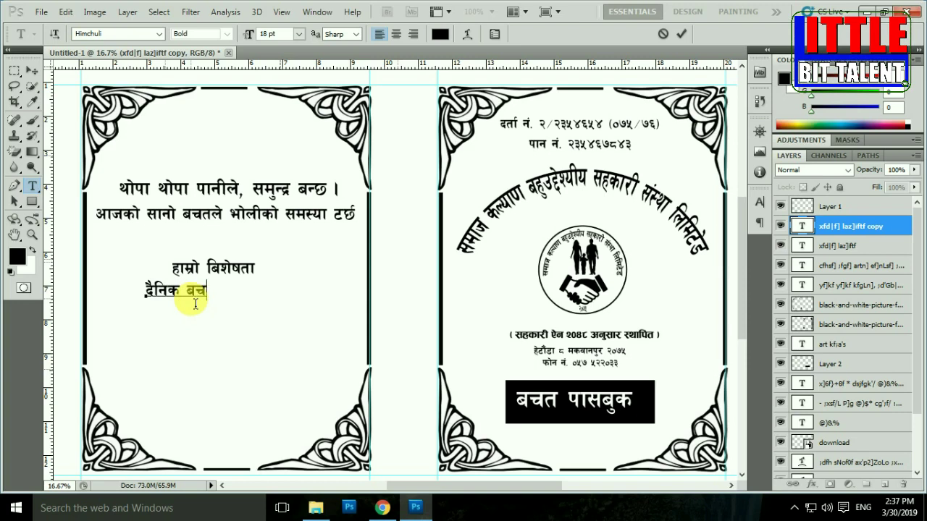
type("t")
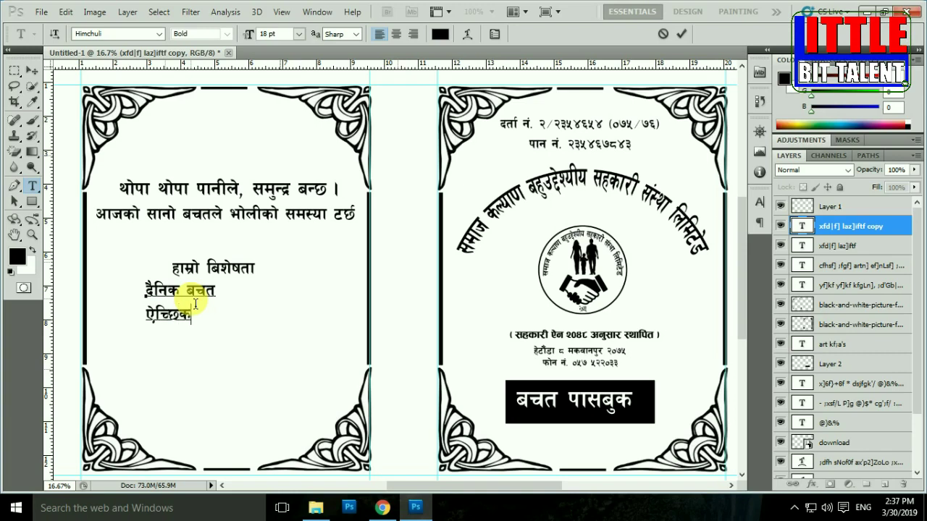
type("at")
type("l;s art")
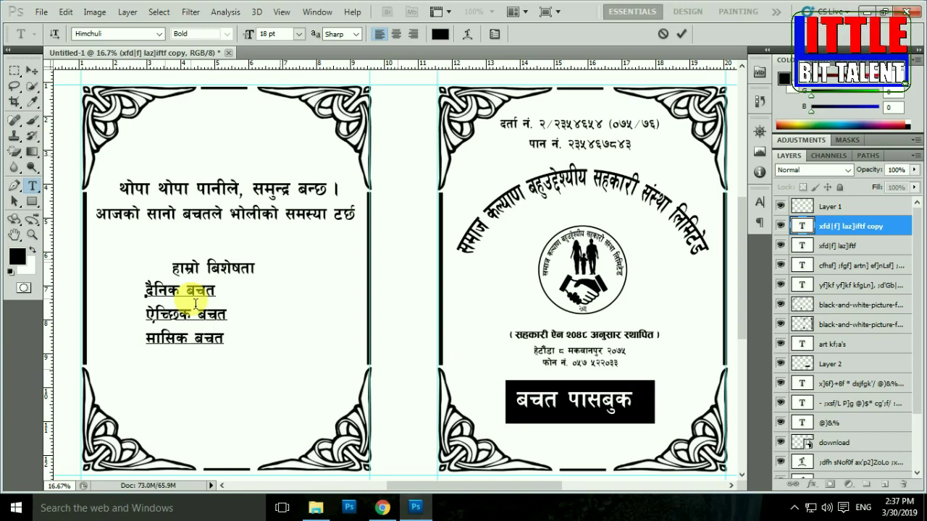
type("ca")
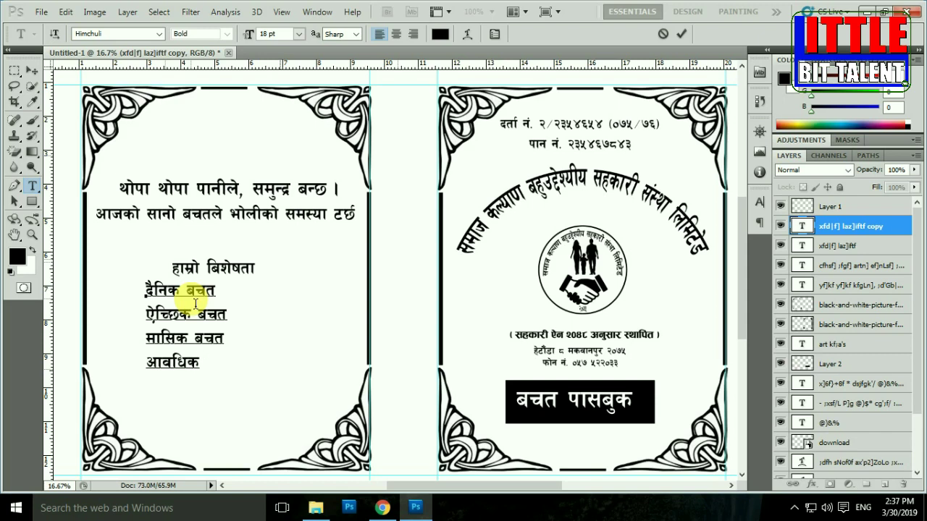
type(" art")
key("Return")
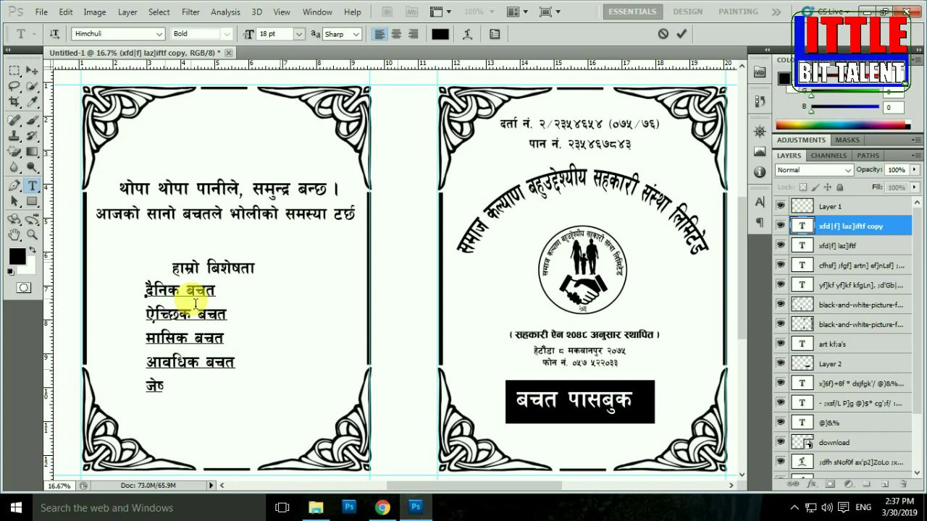
type("i7")
type("a")
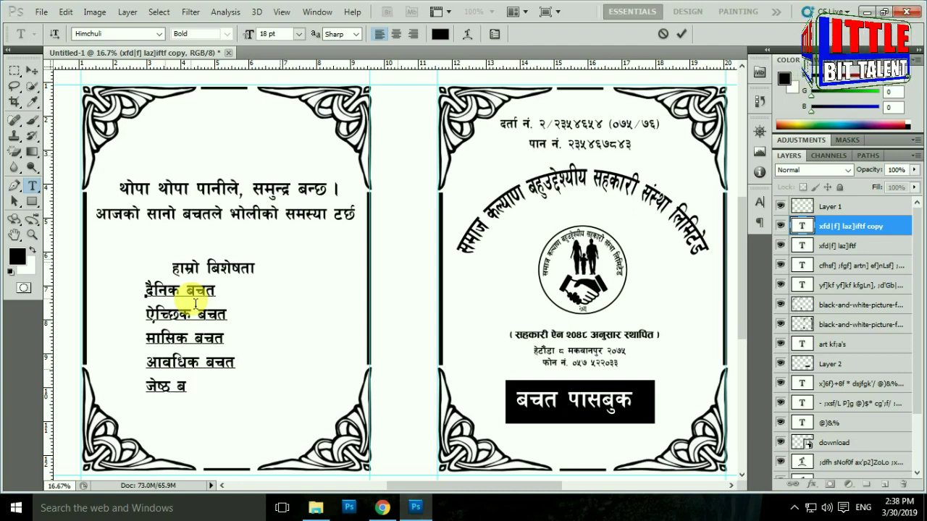
type("rt")
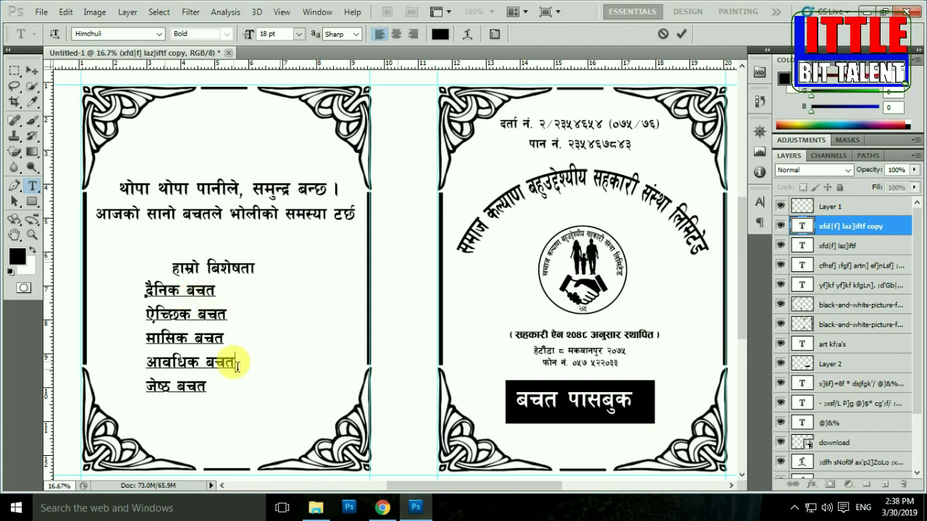
left_click(227, 340)
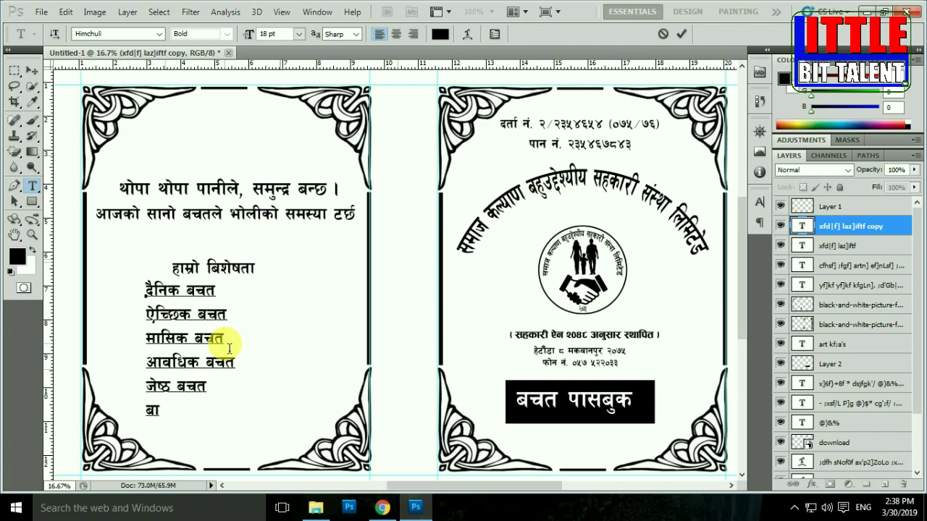
type("art")
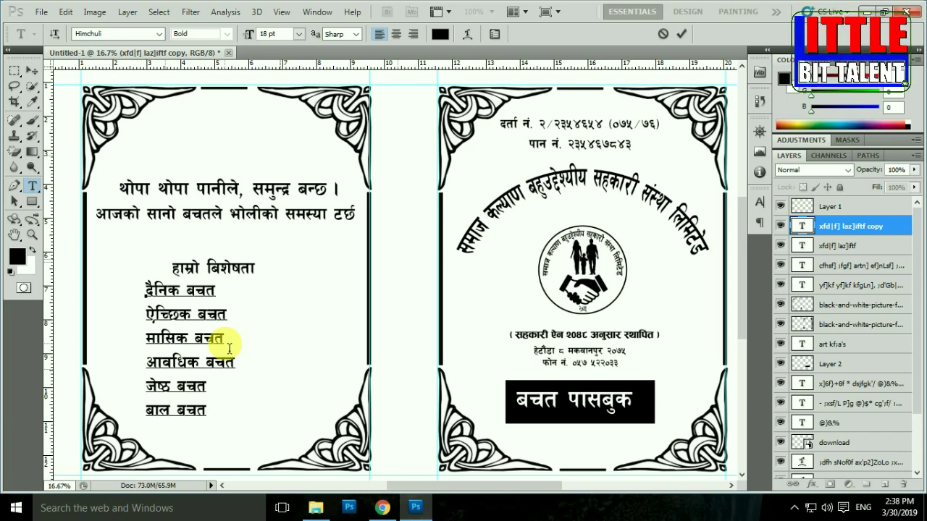
key("BackSpace")
key("BackSpace")
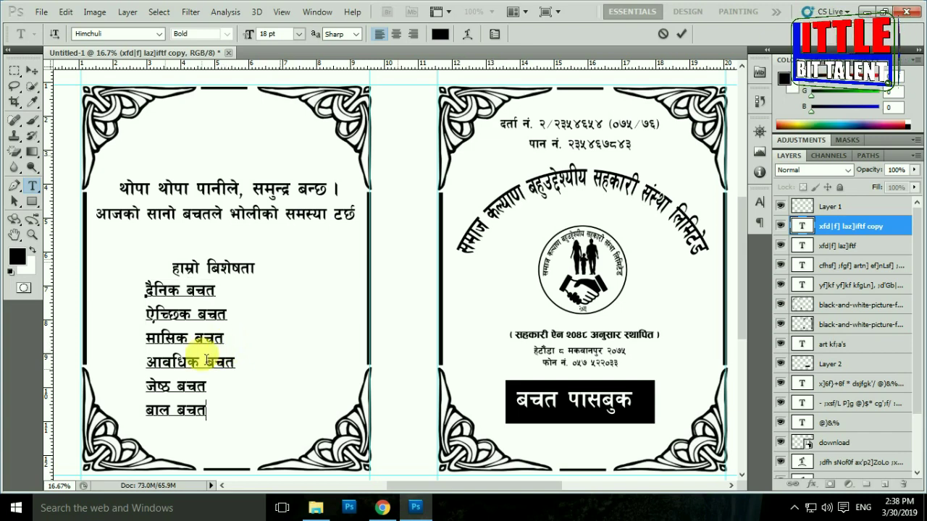
left_click_drag(258, 414, 286, 409)
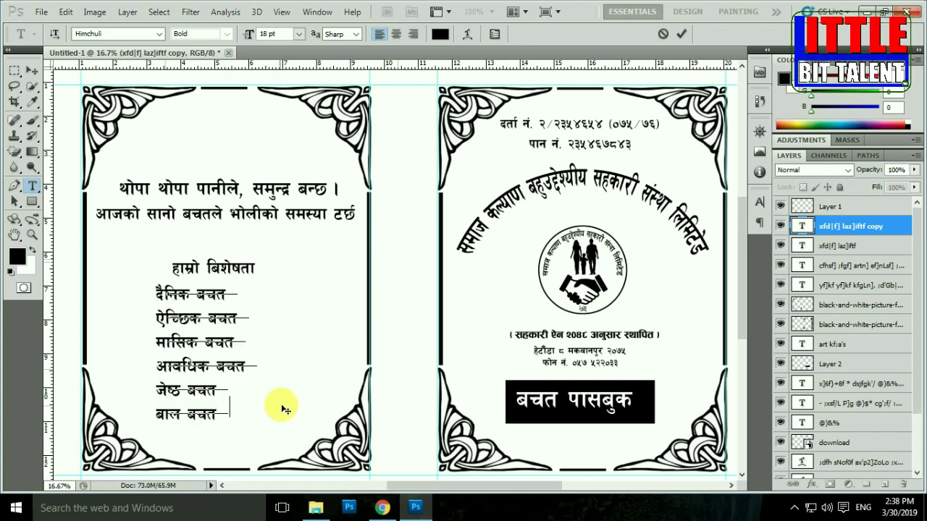
left_click(170, 287)
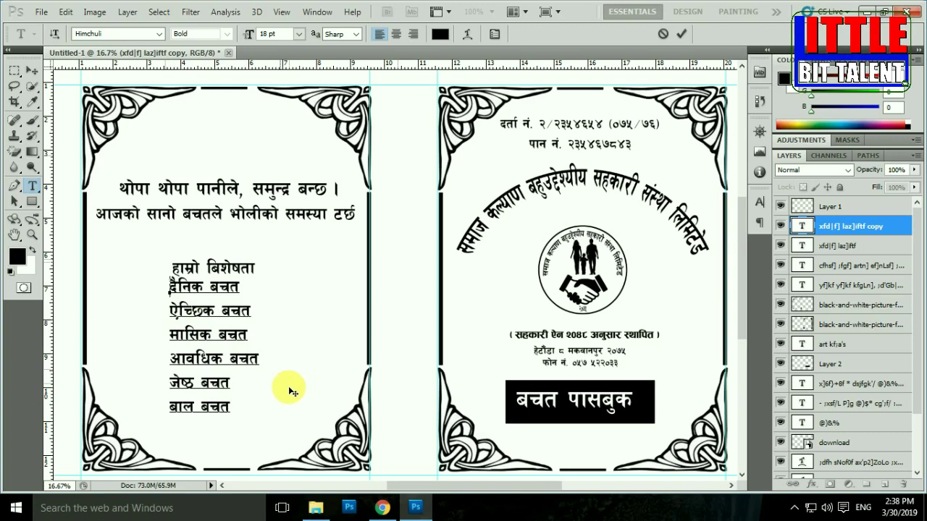
Switch to Wingdings and insert a pointing-hand 'F' bullet before 'दैनिक बचत'.
left_click(110, 33)
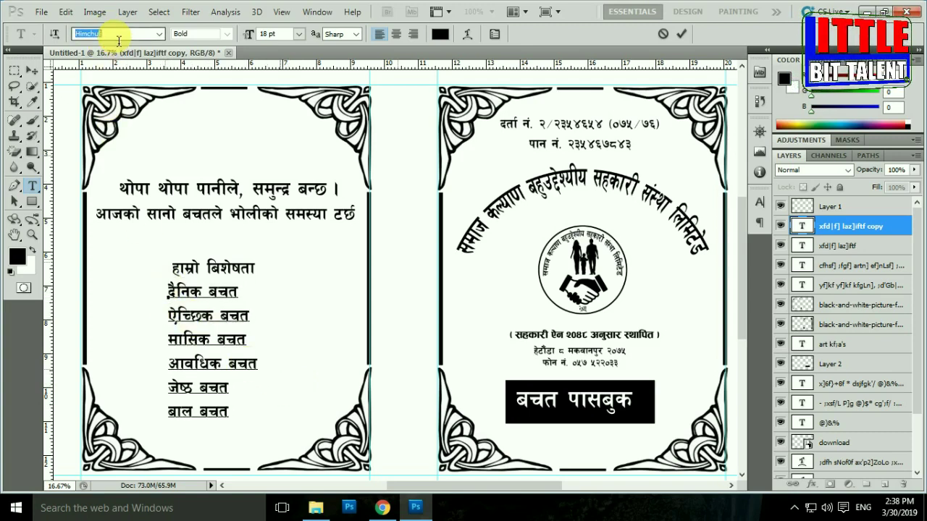
type("wing")
key("Return")
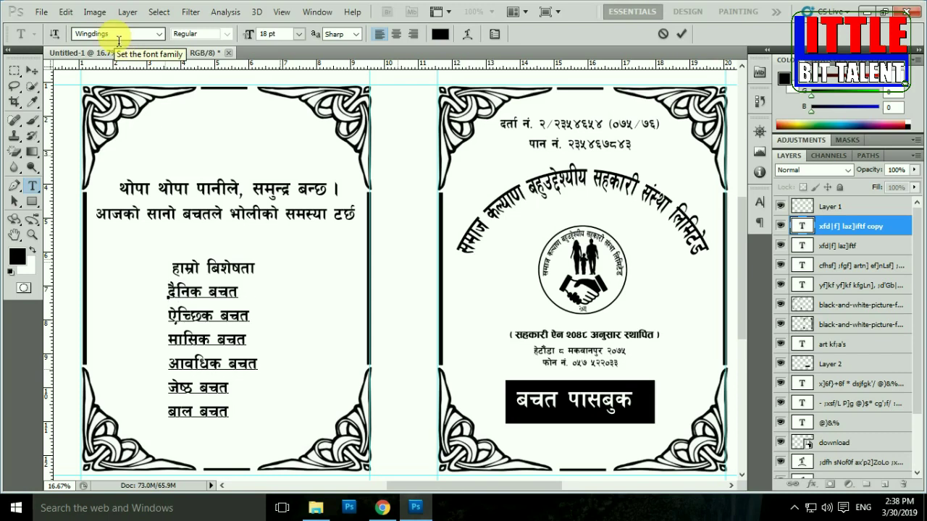
type("F")
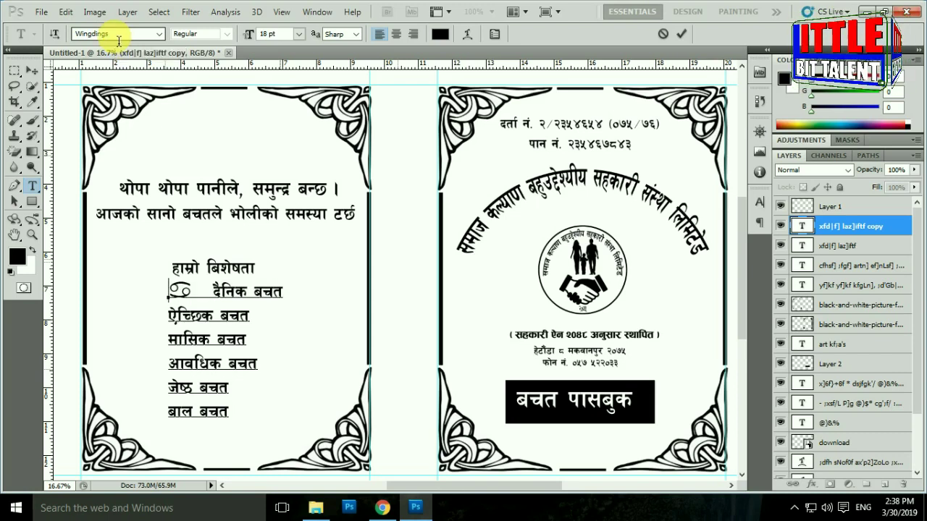
key("BackSpace")
type("f")
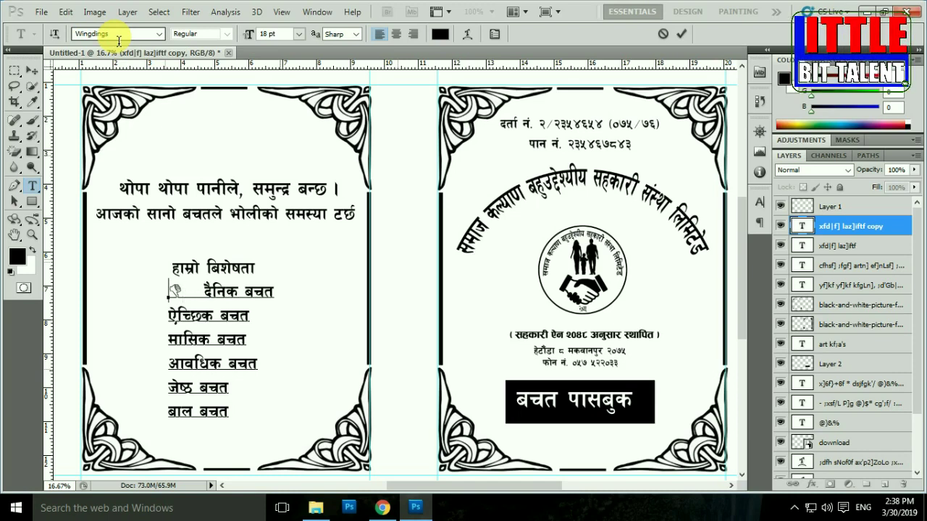
key("BackSpace")
type("D")
key("BackSpace")
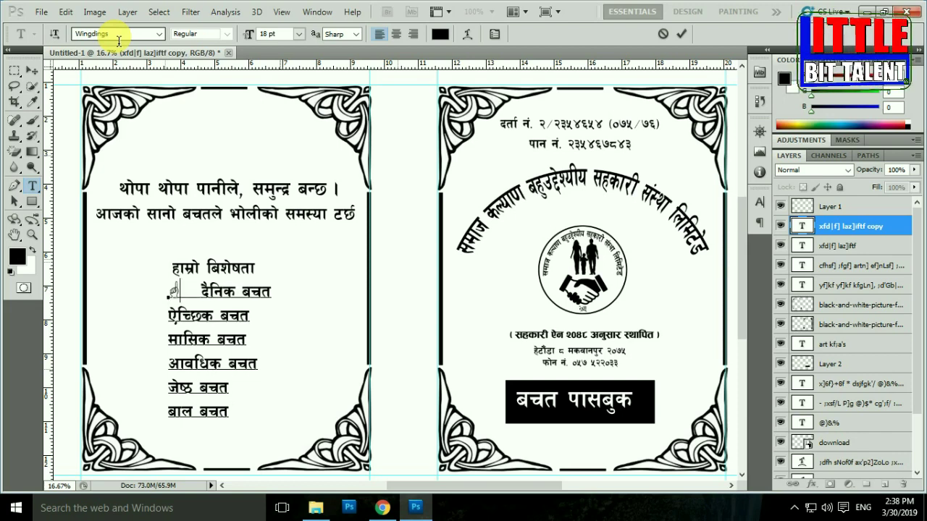
type("F")
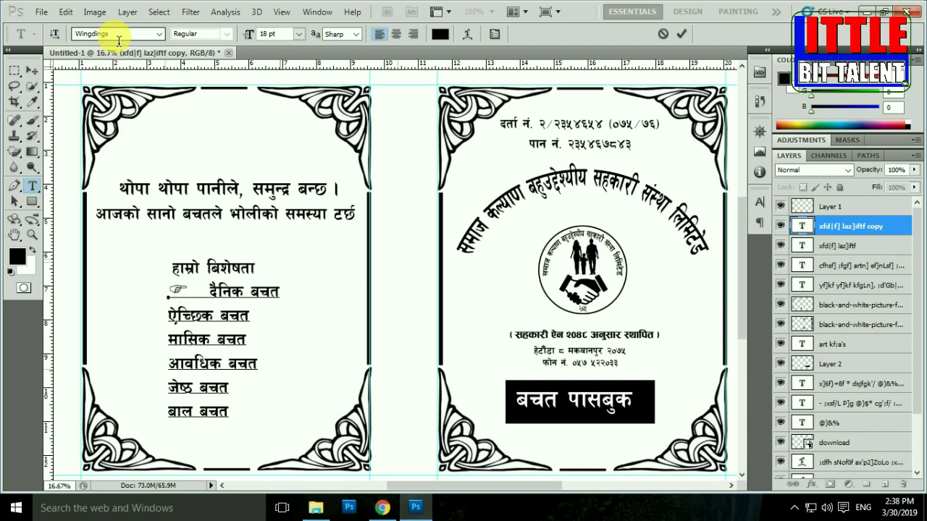
key("shift+Left")
key("ctrl+c")
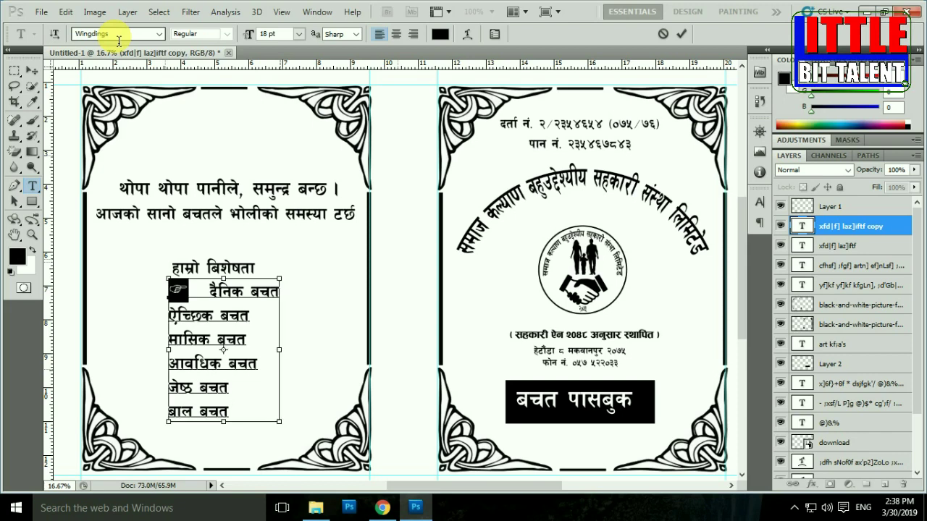
Paste the hand bullet before the other five savings types, ऐच्छिक बचत through बाल बचत.
left_click(175, 319)
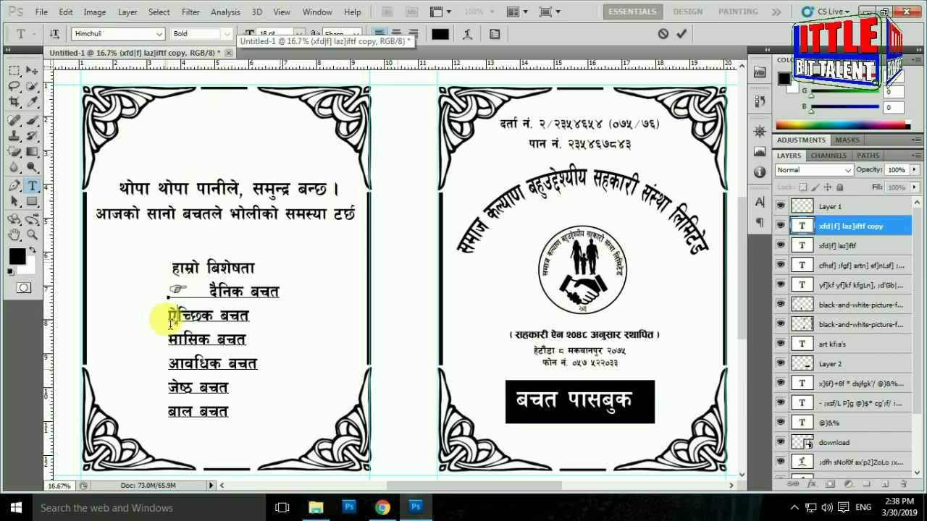
key("ctrl+v")
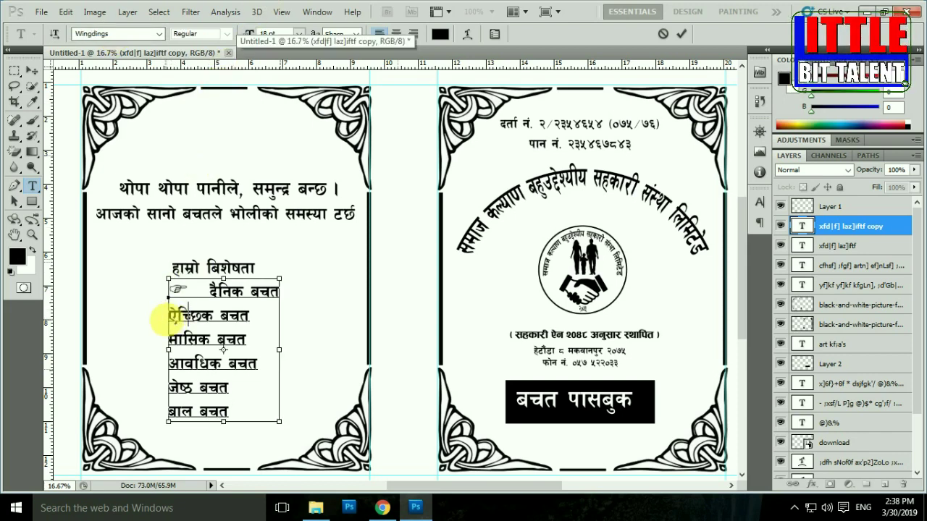
left_click(168, 348)
key("ctrl+v")
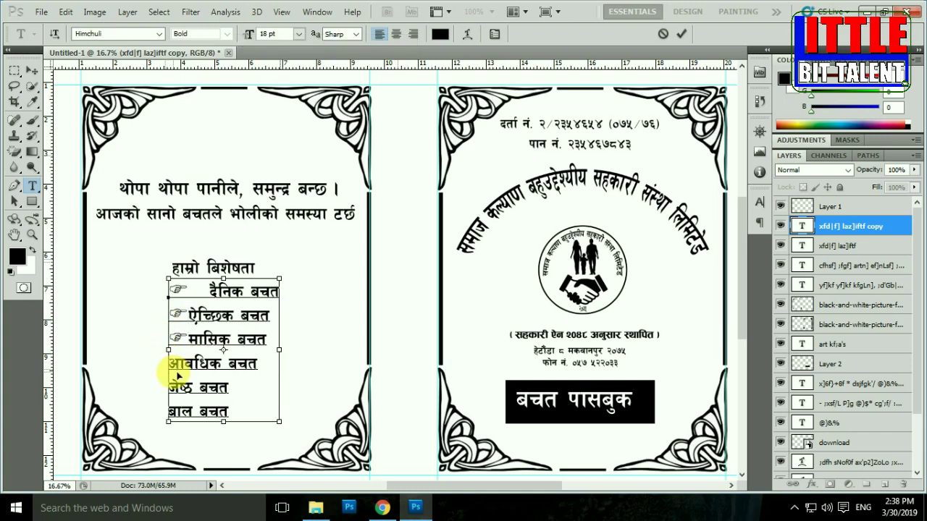
key("ctrl+v")
left_click(169, 387)
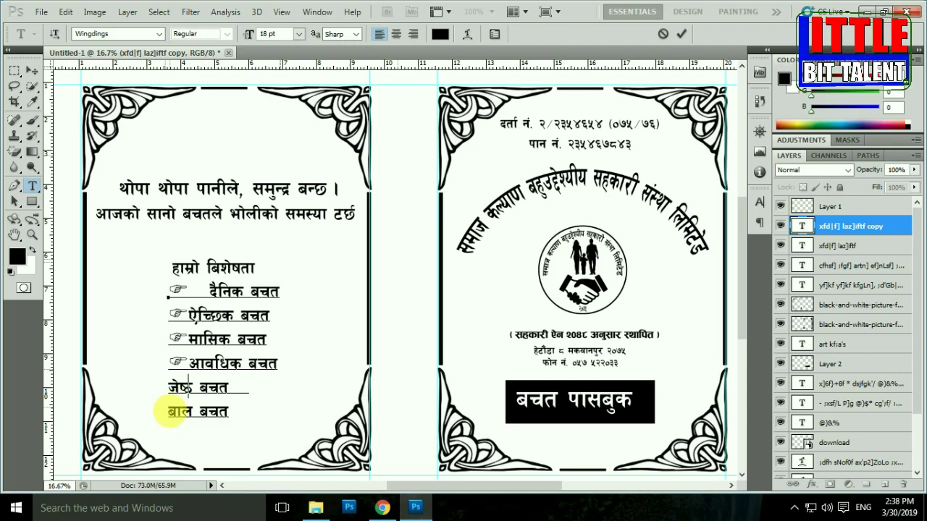
key("ctrl+v")
left_click(168, 411)
key("ctrl+v")
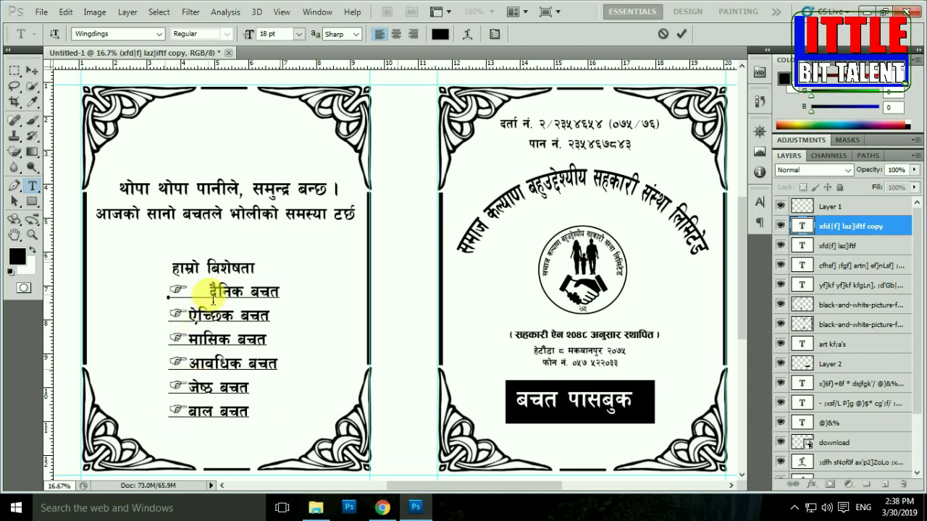
Indent the five lines to align with the first and shift the list slightly left and down.
left_click(187, 316)
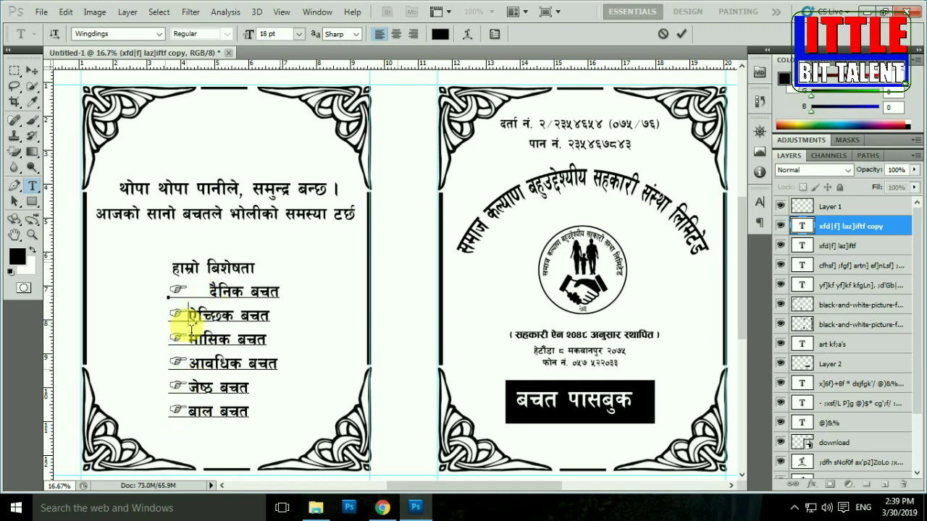
left_click(189, 339)
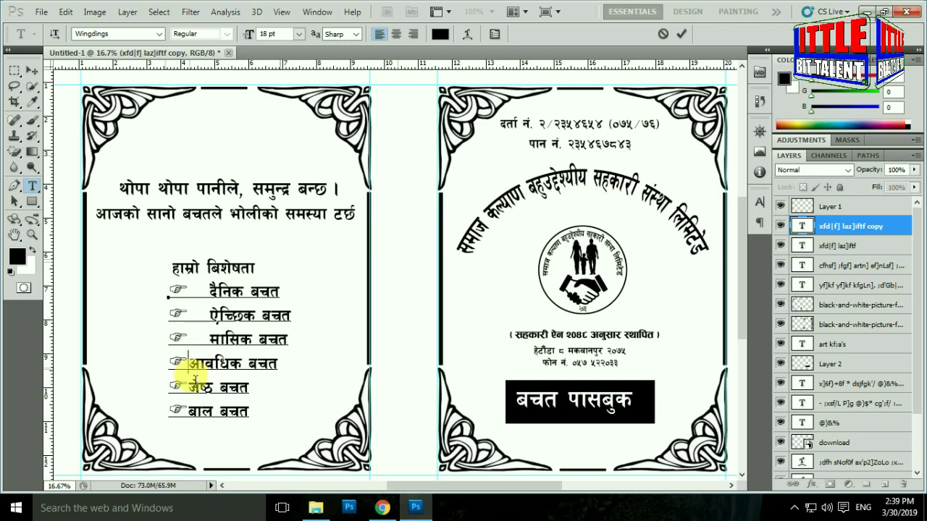
left_click(189, 362)
left_click(188, 387)
left_click(189, 412)
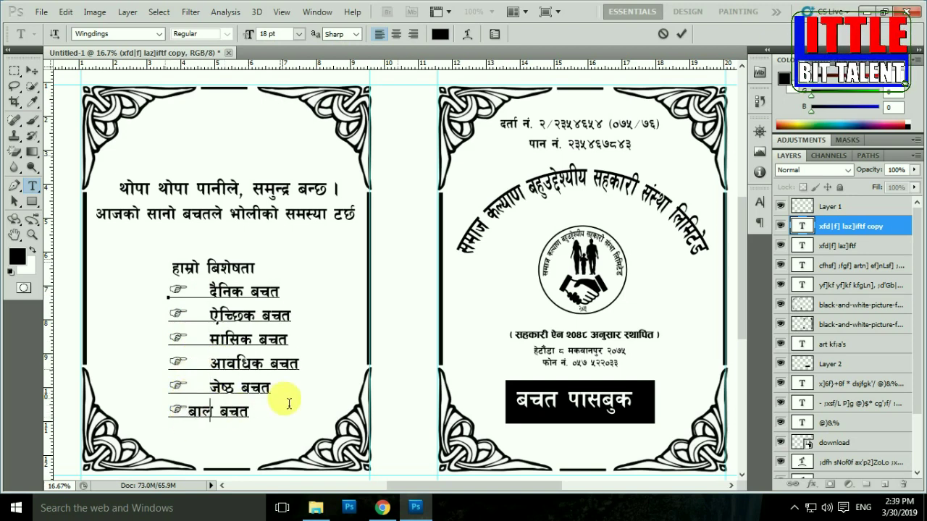
left_click_drag(295, 427, 283, 432)
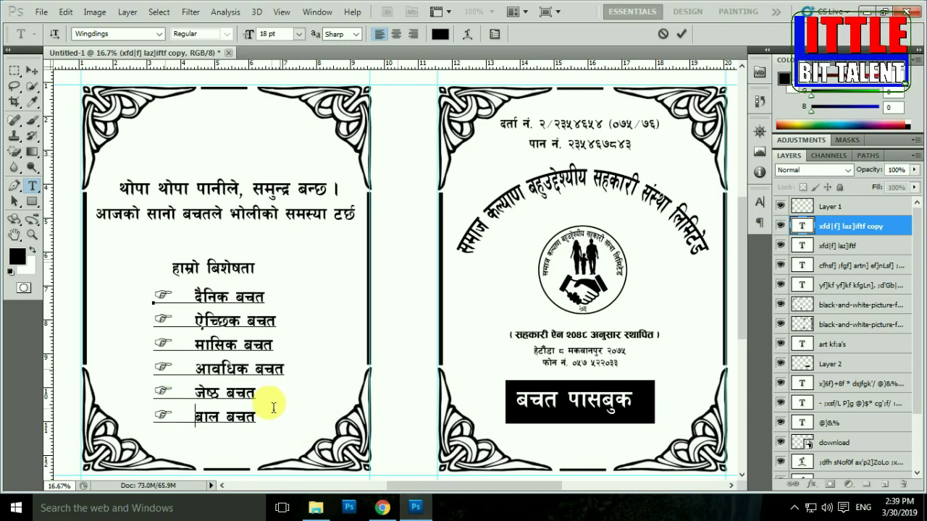
key("ctrl+a")
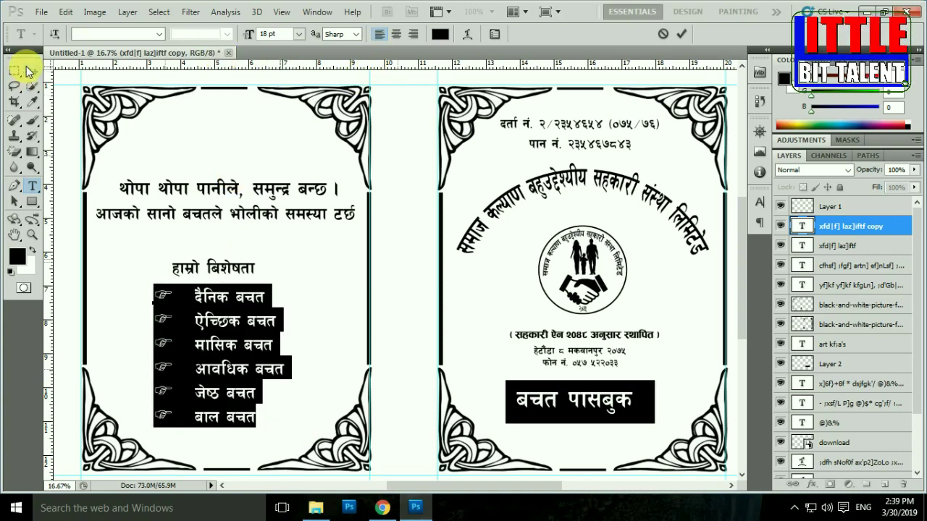
Nudge the heading slightly right and undo an accidental black box move and copy.
left_click(29, 70)
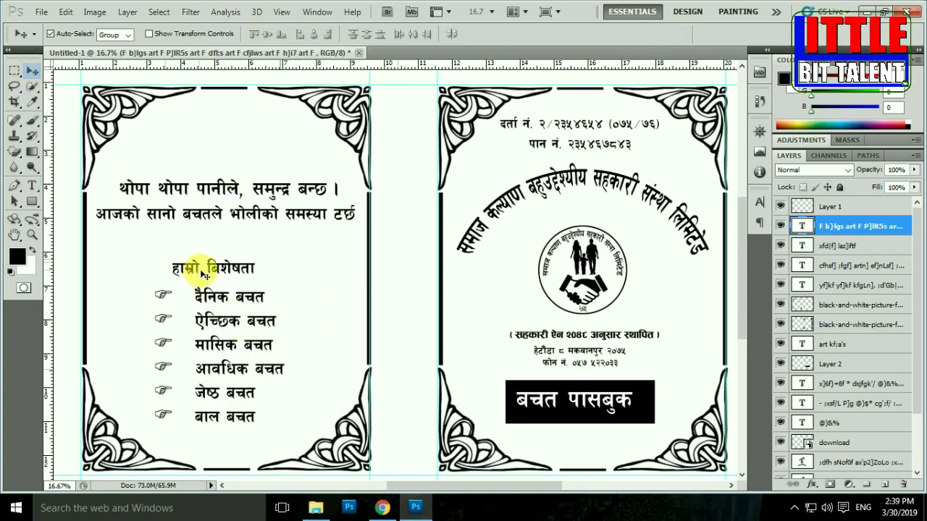
left_click_drag(212, 273, 218, 273)
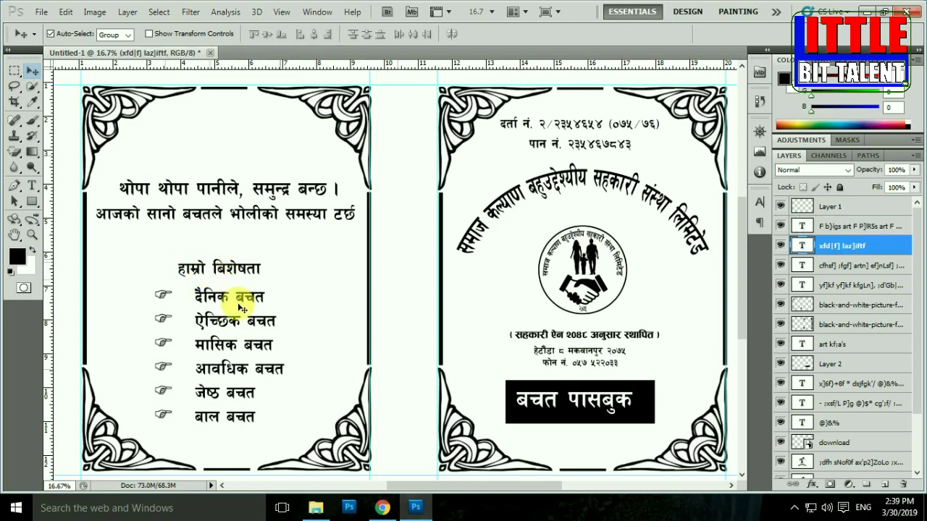
left_click_drag(517, 419, 202, 283)
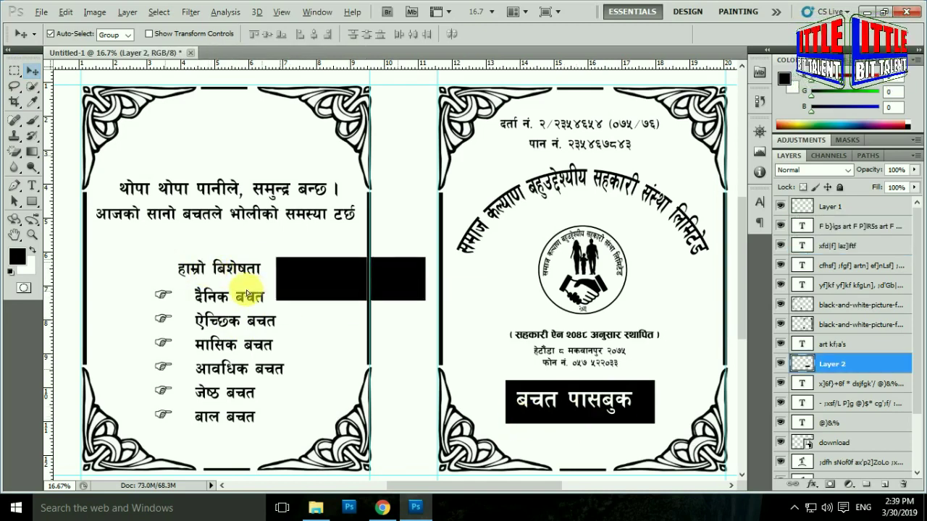
left_click_drag(202, 283, 191, 271)
key("ctrl+alt+z")
key("ctrl+alt+z")
key("ctrl+minus")
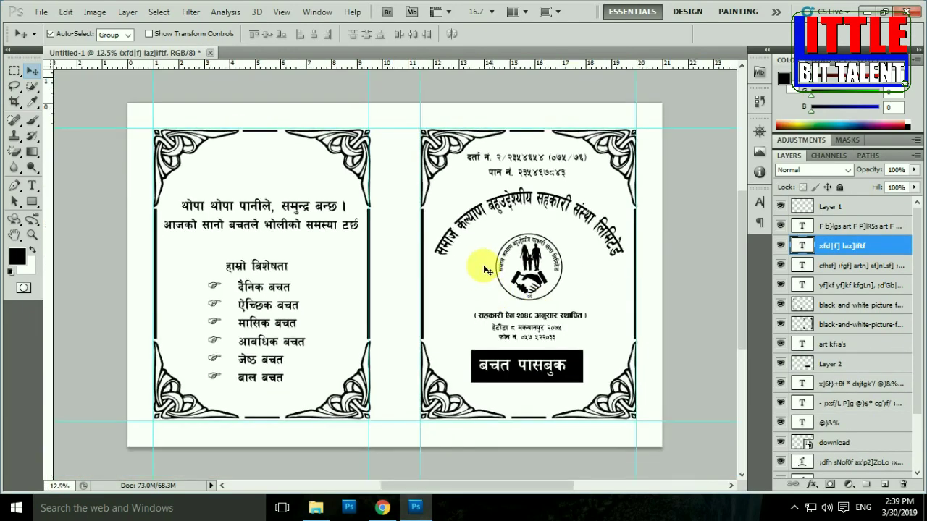
Zoom in on the logo and back out to check the whole spread.
left_click(508, 291, "ctrl")
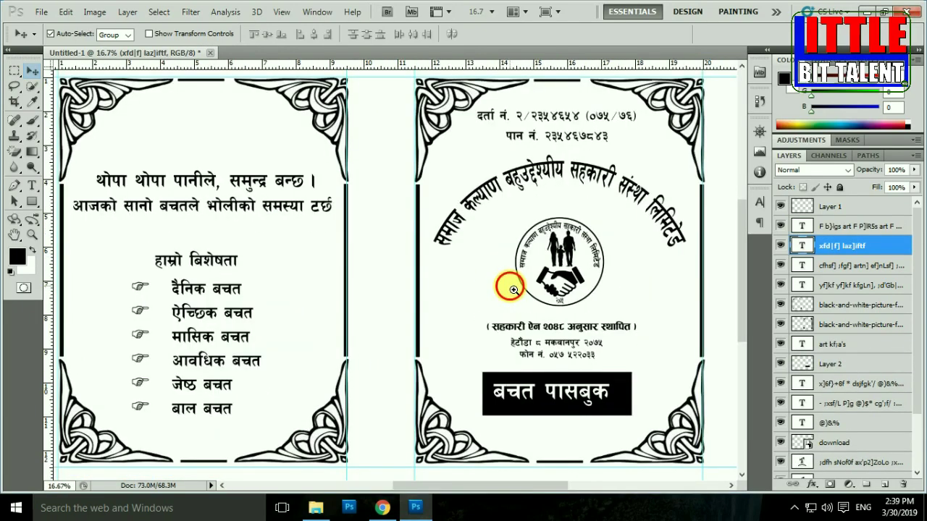
left_click(502, 285, "ctrl")
left_click(530, 297, "ctrl+alt")
left_click(550, 327, "ctrl+alt")
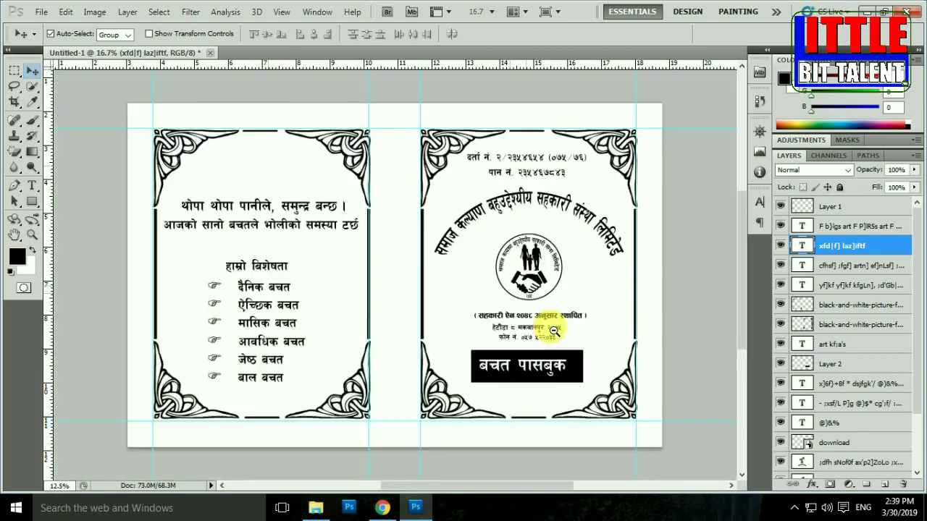
left_click(553, 331, "ctrl")
left_click(544, 265, "ctrl")
left_click(544, 276, "ctrl+alt")
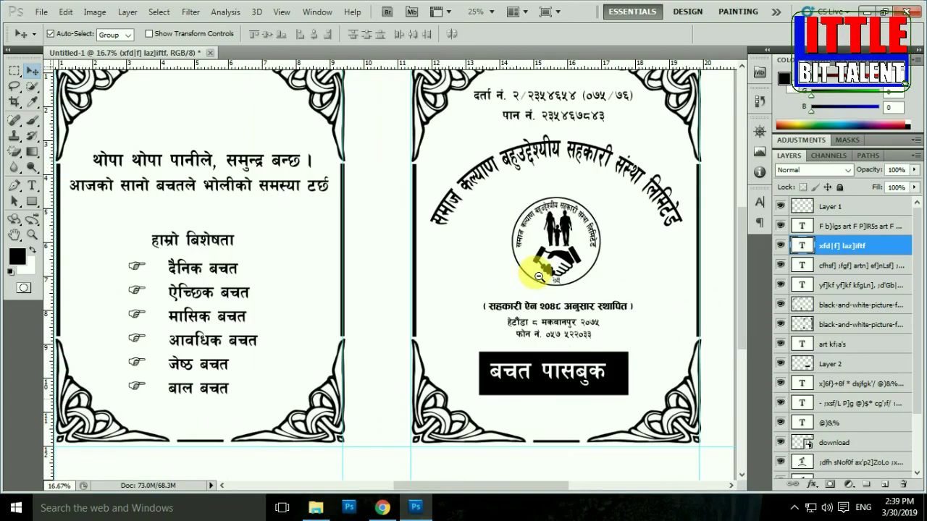
left_click(538, 276, "ctrl+alt")
left_click(538, 276, "ctrl+alt")
left_click(506, 260, "ctrl")
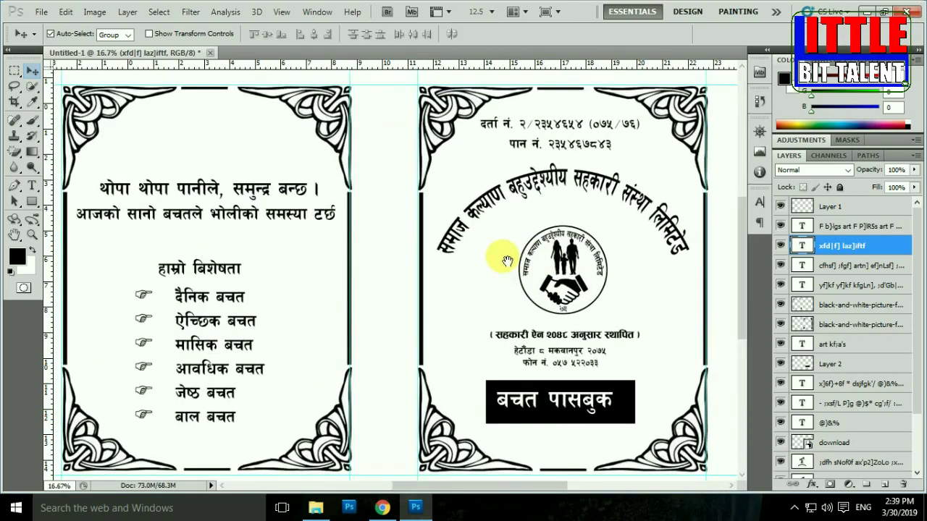
left_click(506, 262, "ctrl+alt")
left_click(509, 271, "ctrl+alt")
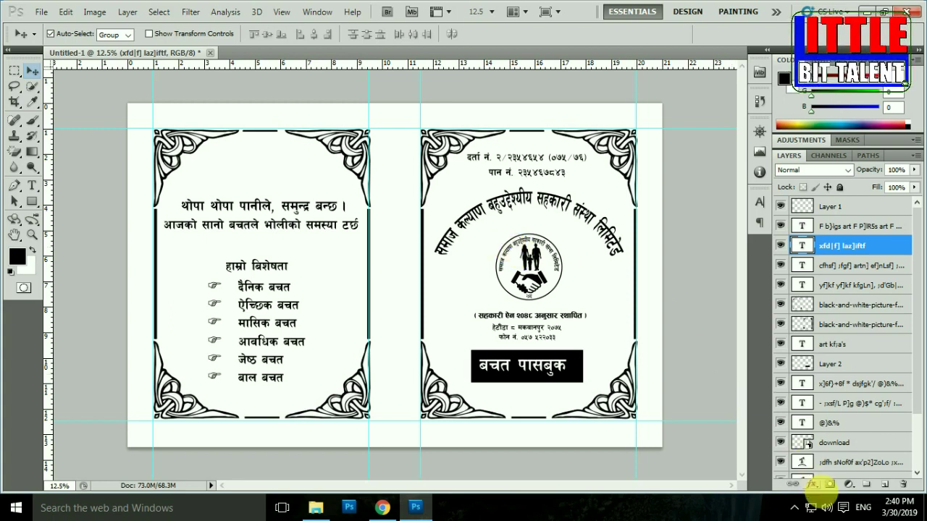
Stop the screen recorder from its system tray icon.
left_click(794, 507)
right_click(825, 425)
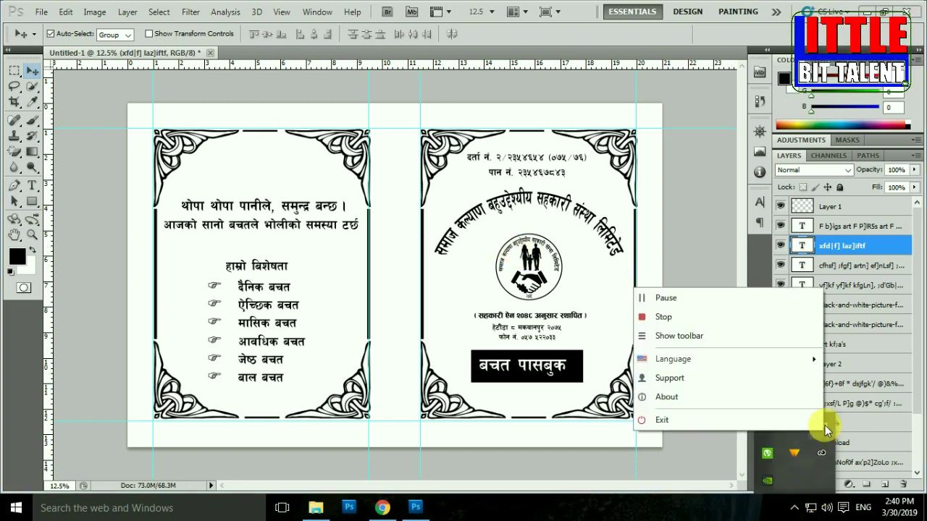
left_click(660, 316)
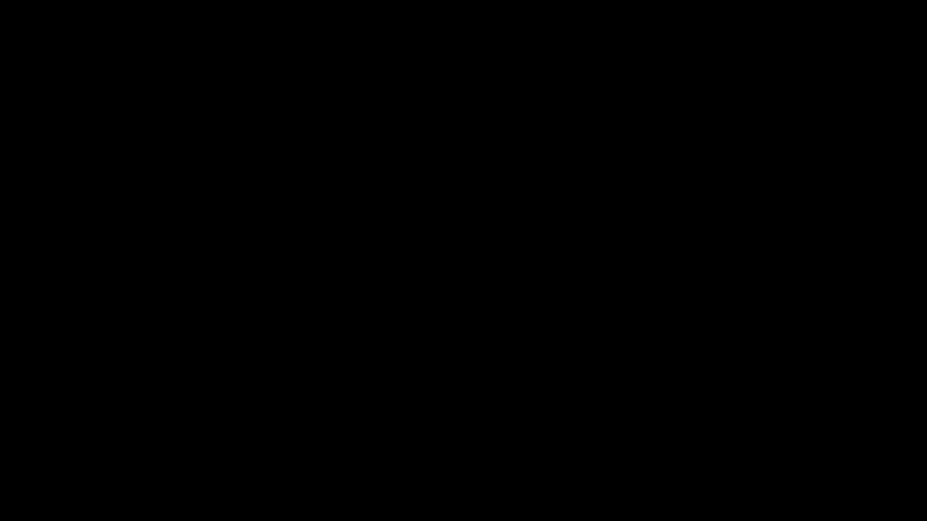